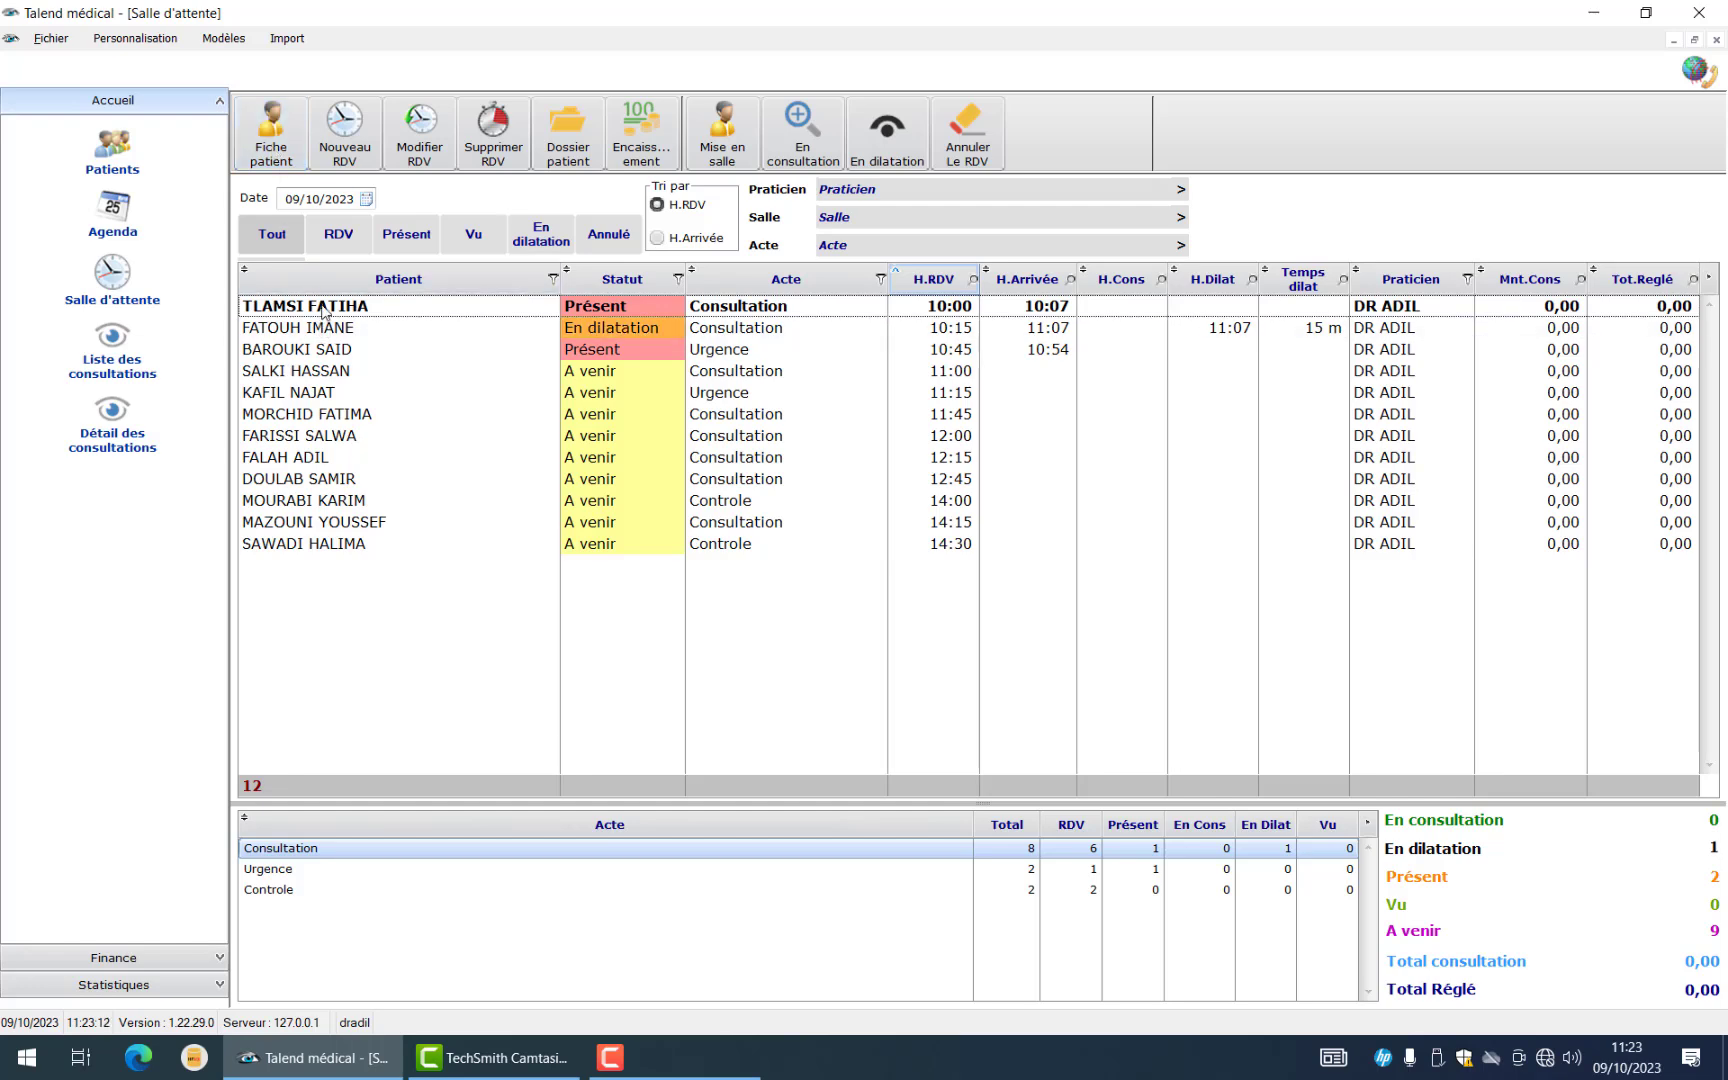
Change the insurance in the 10:00 patient's record to MAMDA and save the record
{"action": "left_click", "coordinate": [288, 140]}
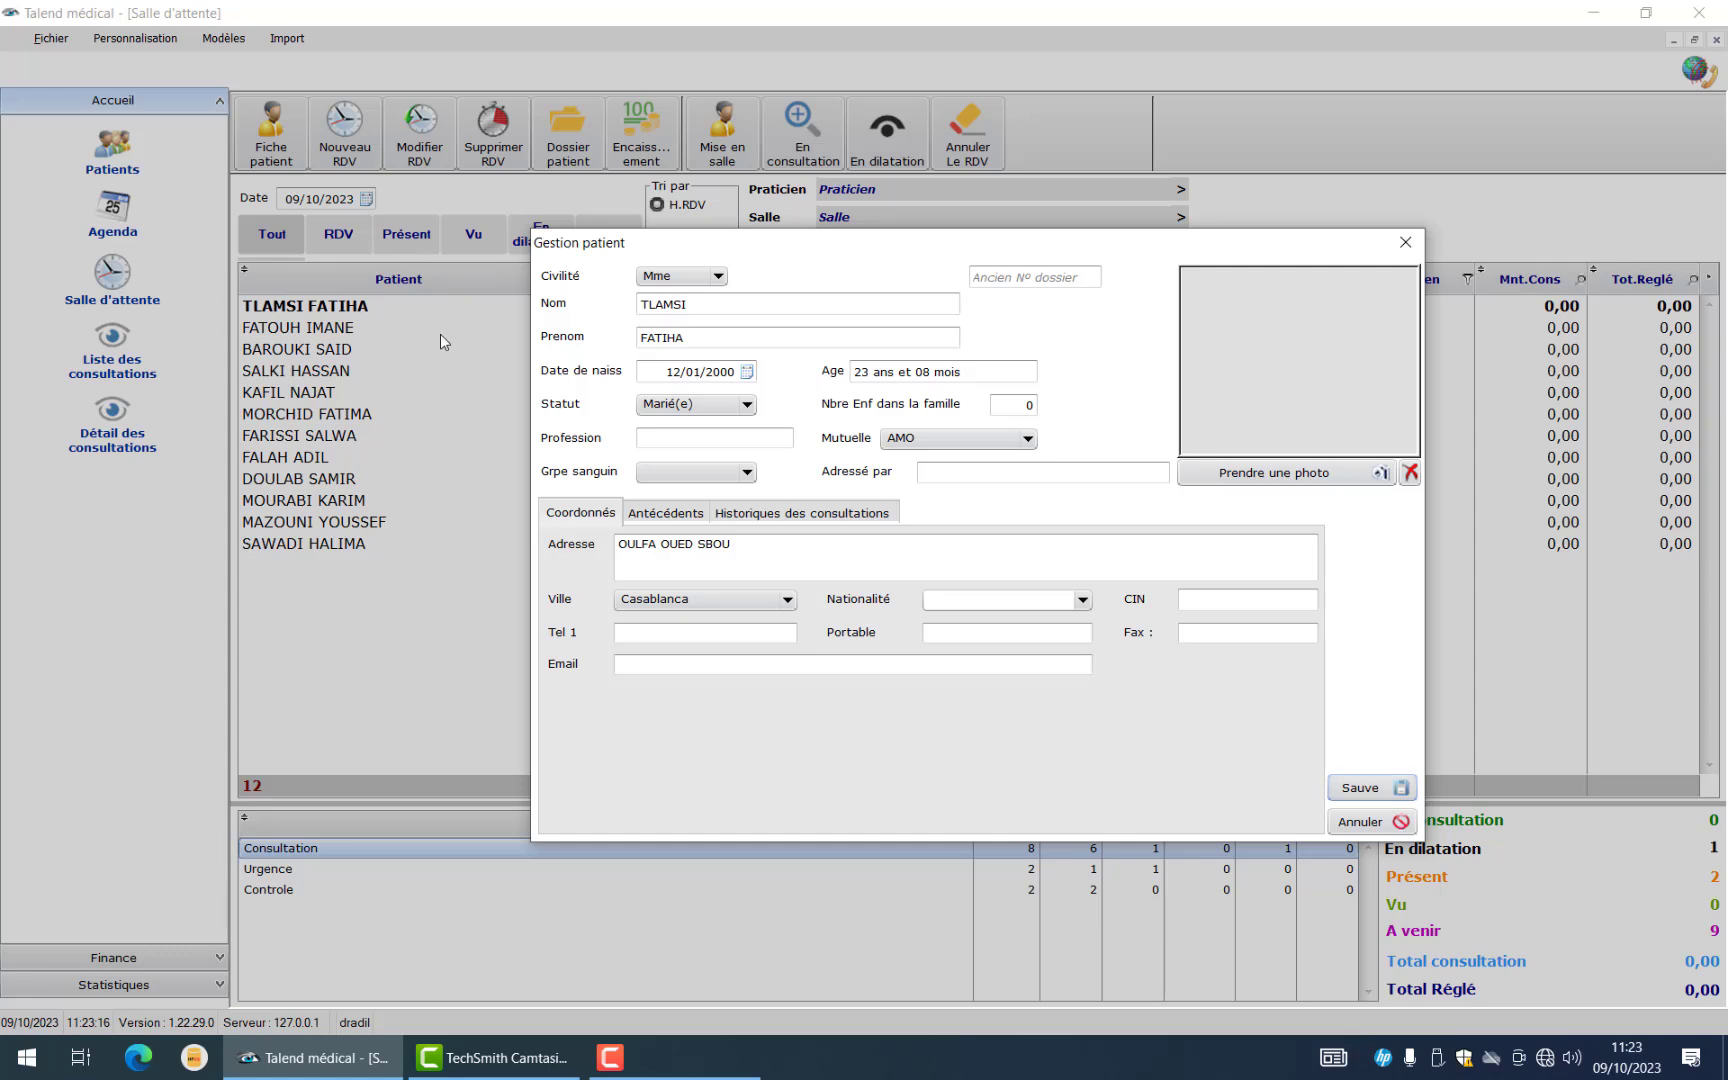
{"action": "left_click", "coordinate": [926, 440]}
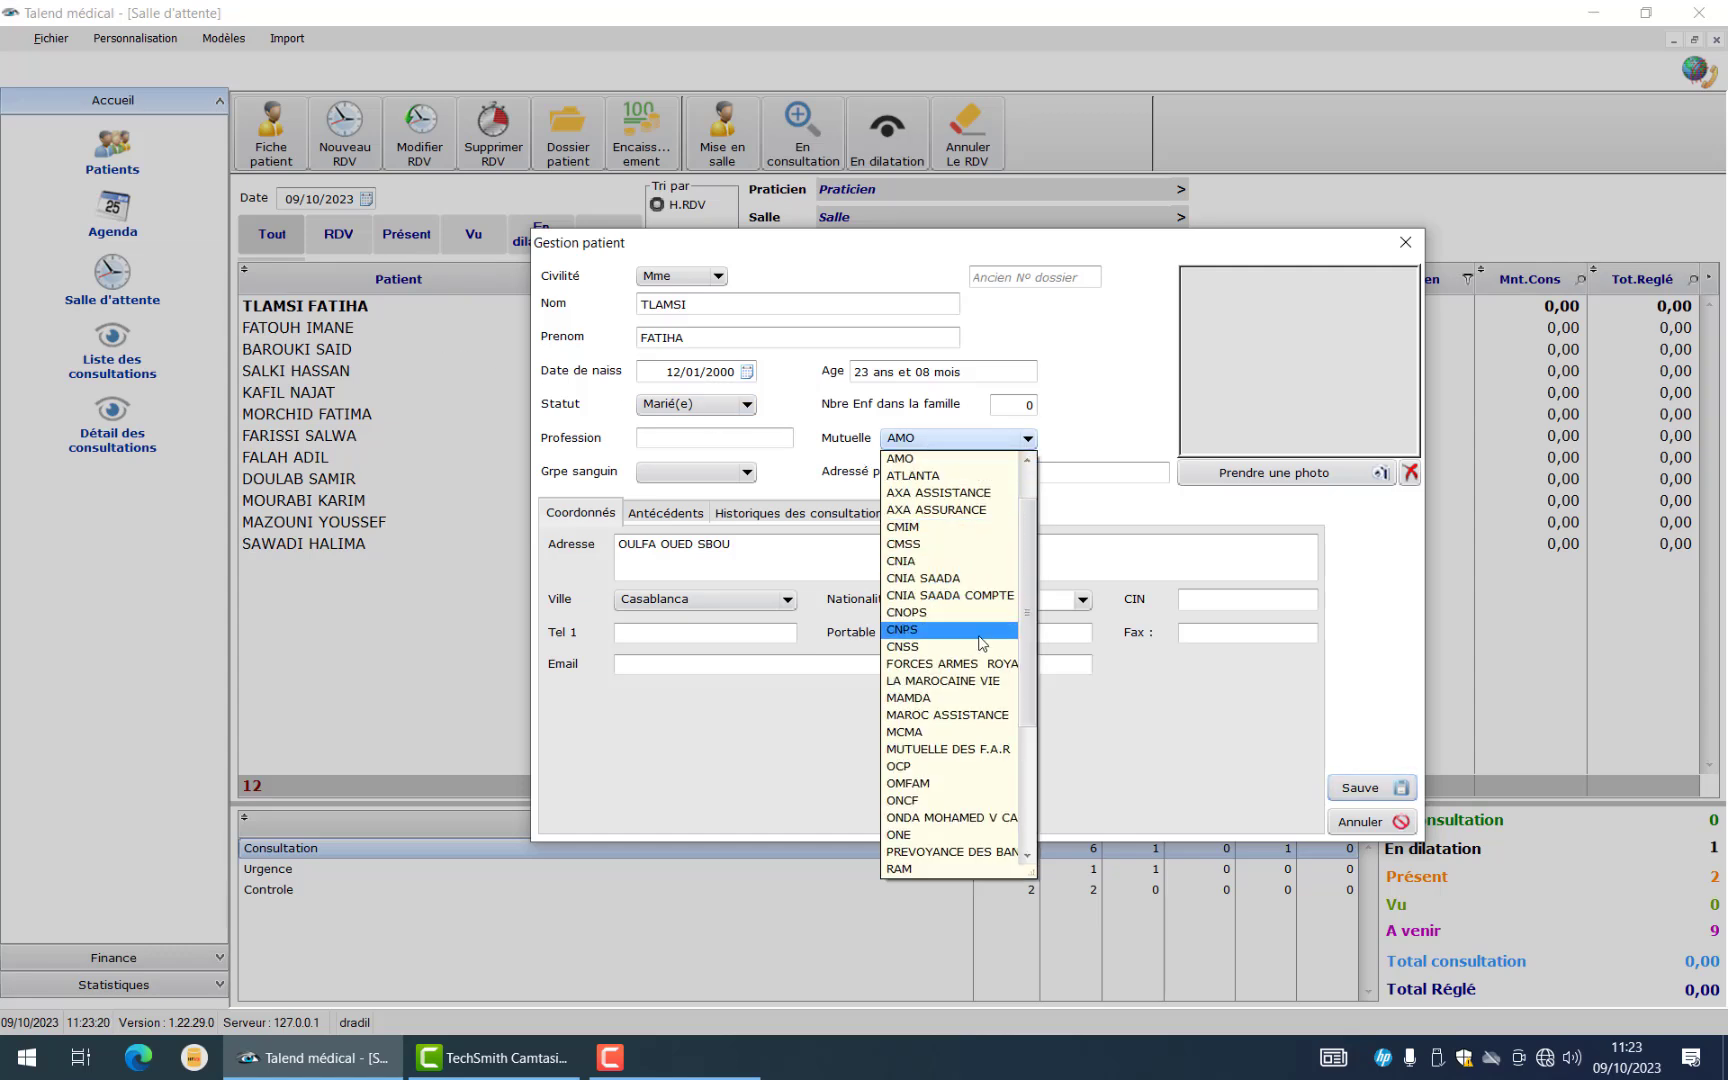
{"action": "left_click", "coordinate": [917, 698]}
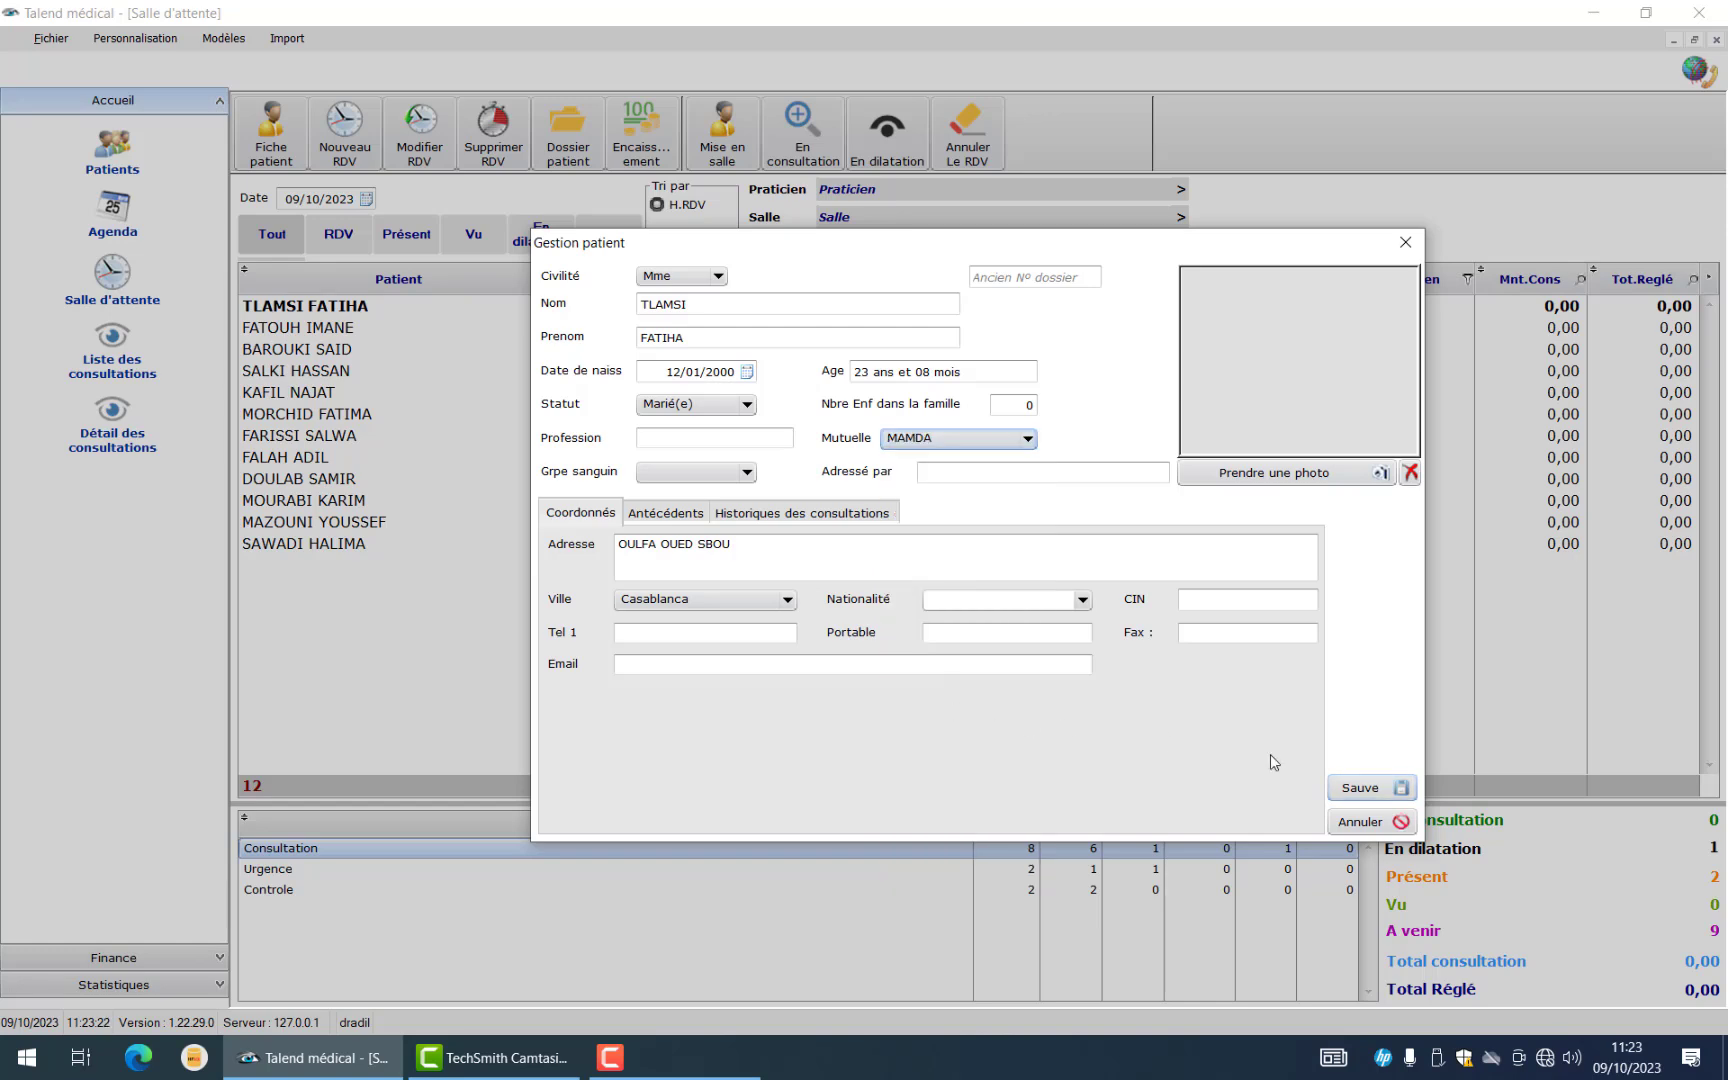
{"action": "left_click", "coordinate": [1358, 788]}
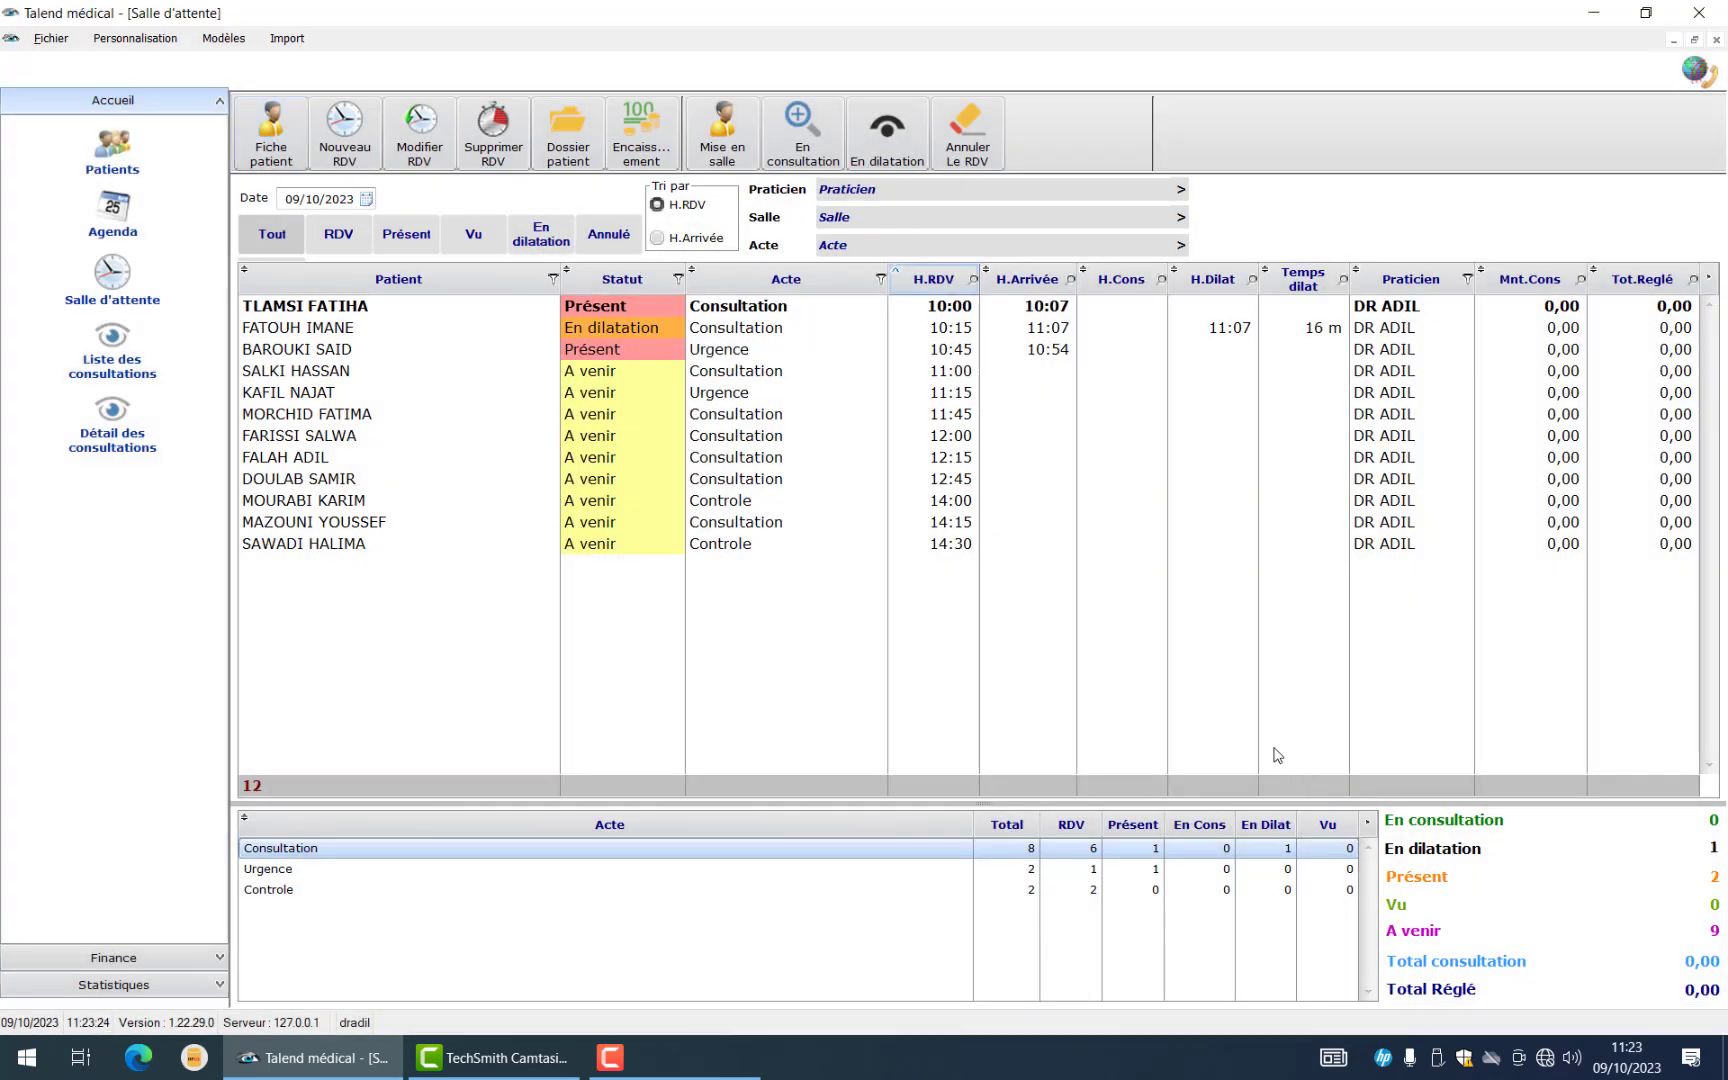
Start a new appointment on Monday 9 October at 15:00 for a new patient
{"action": "left_click", "coordinate": [345, 140]}
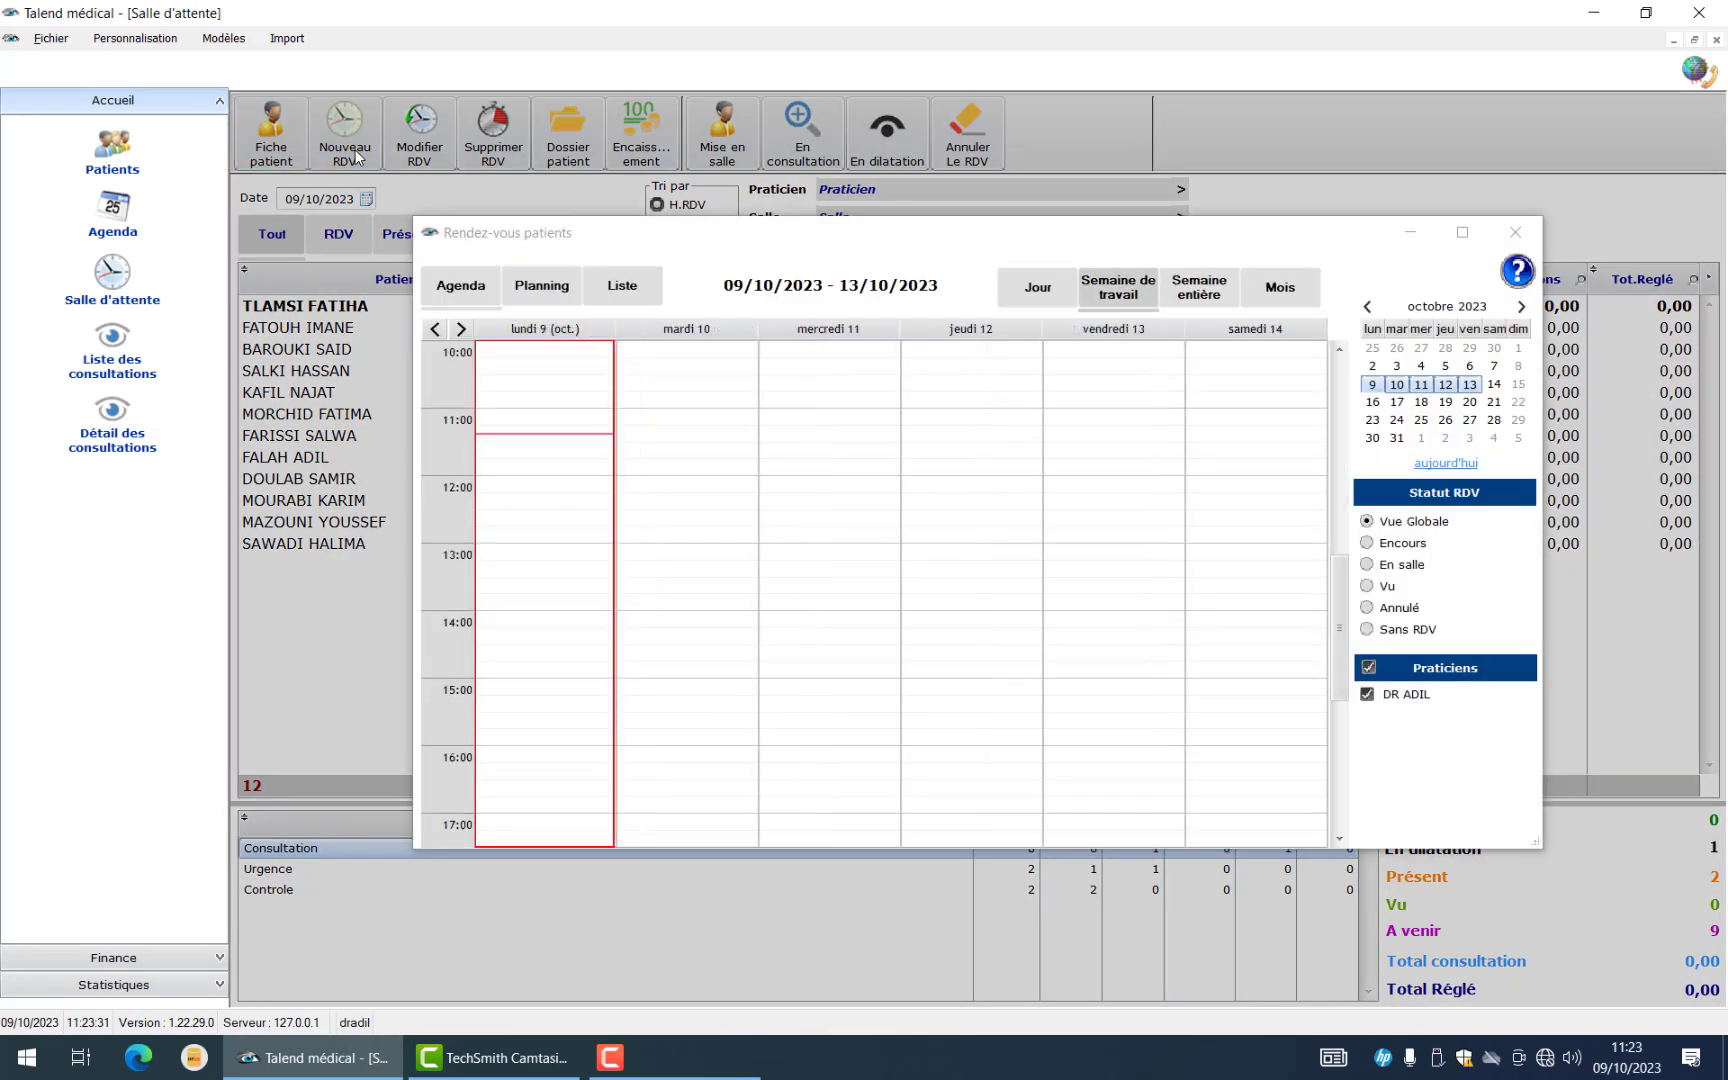
{"action": "double_click", "coordinate": [655, 240]}
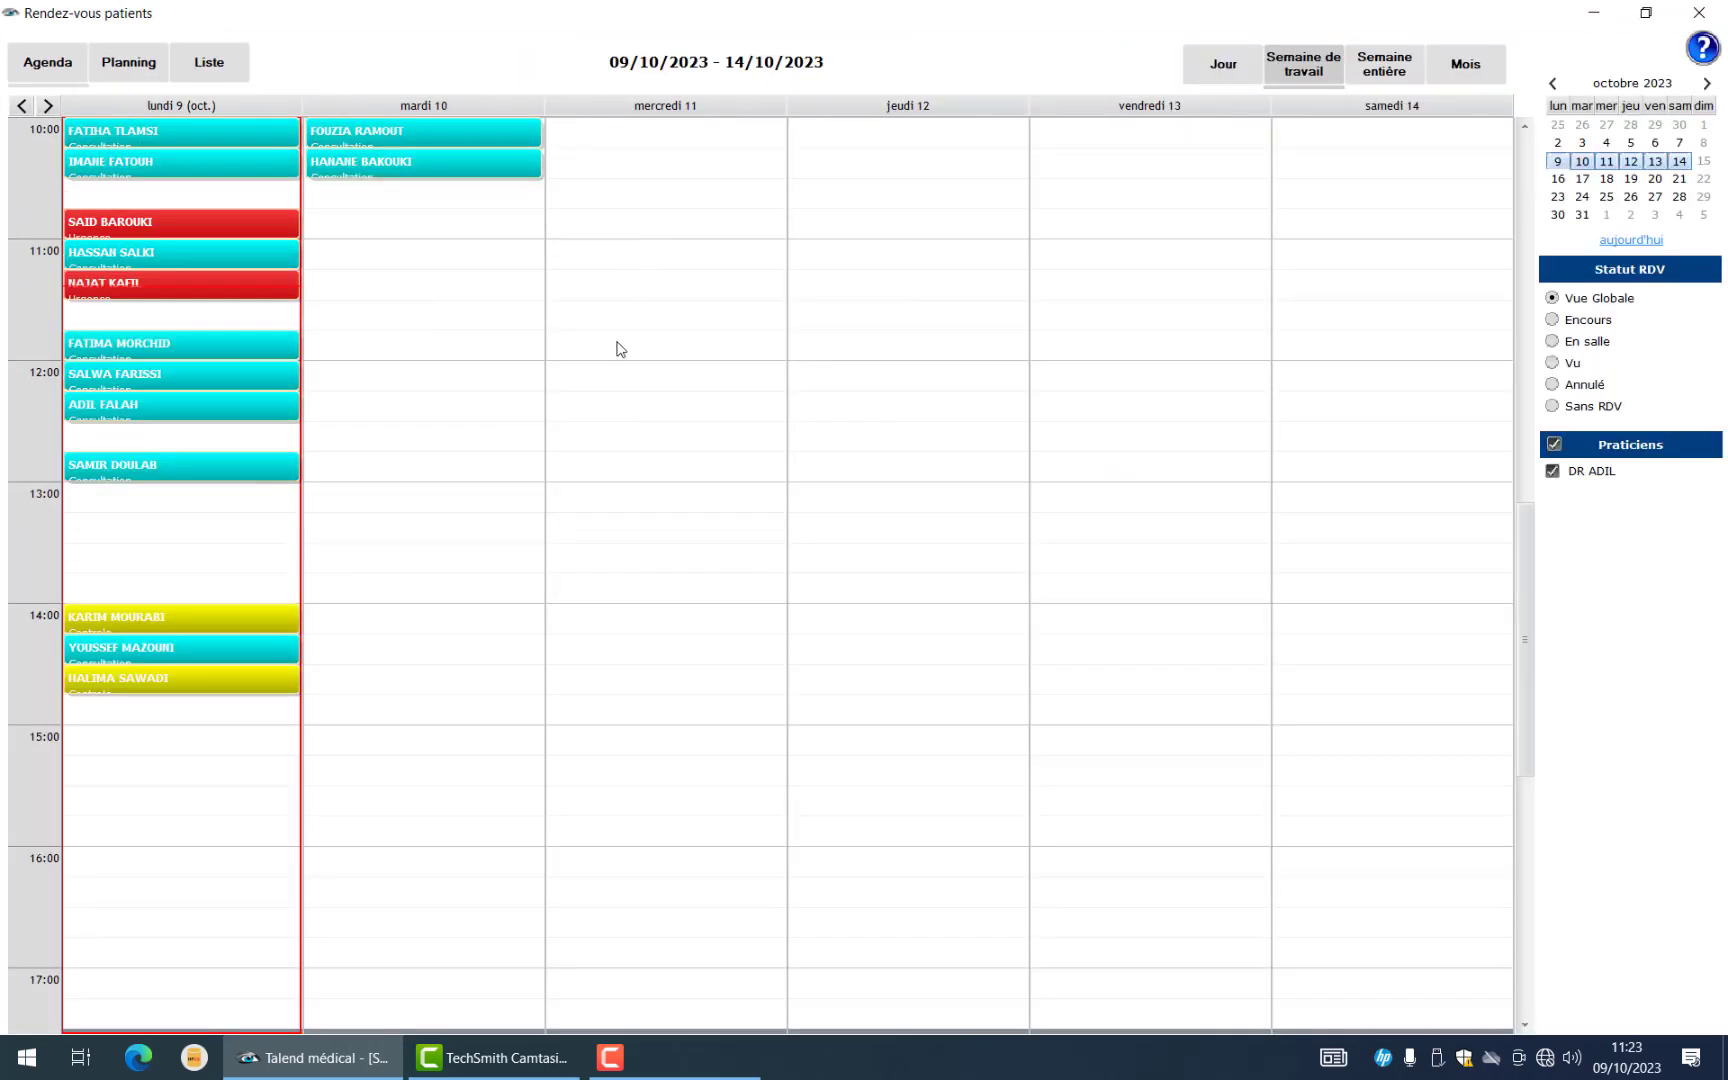
{"action": "double_click", "coordinate": [116, 750]}
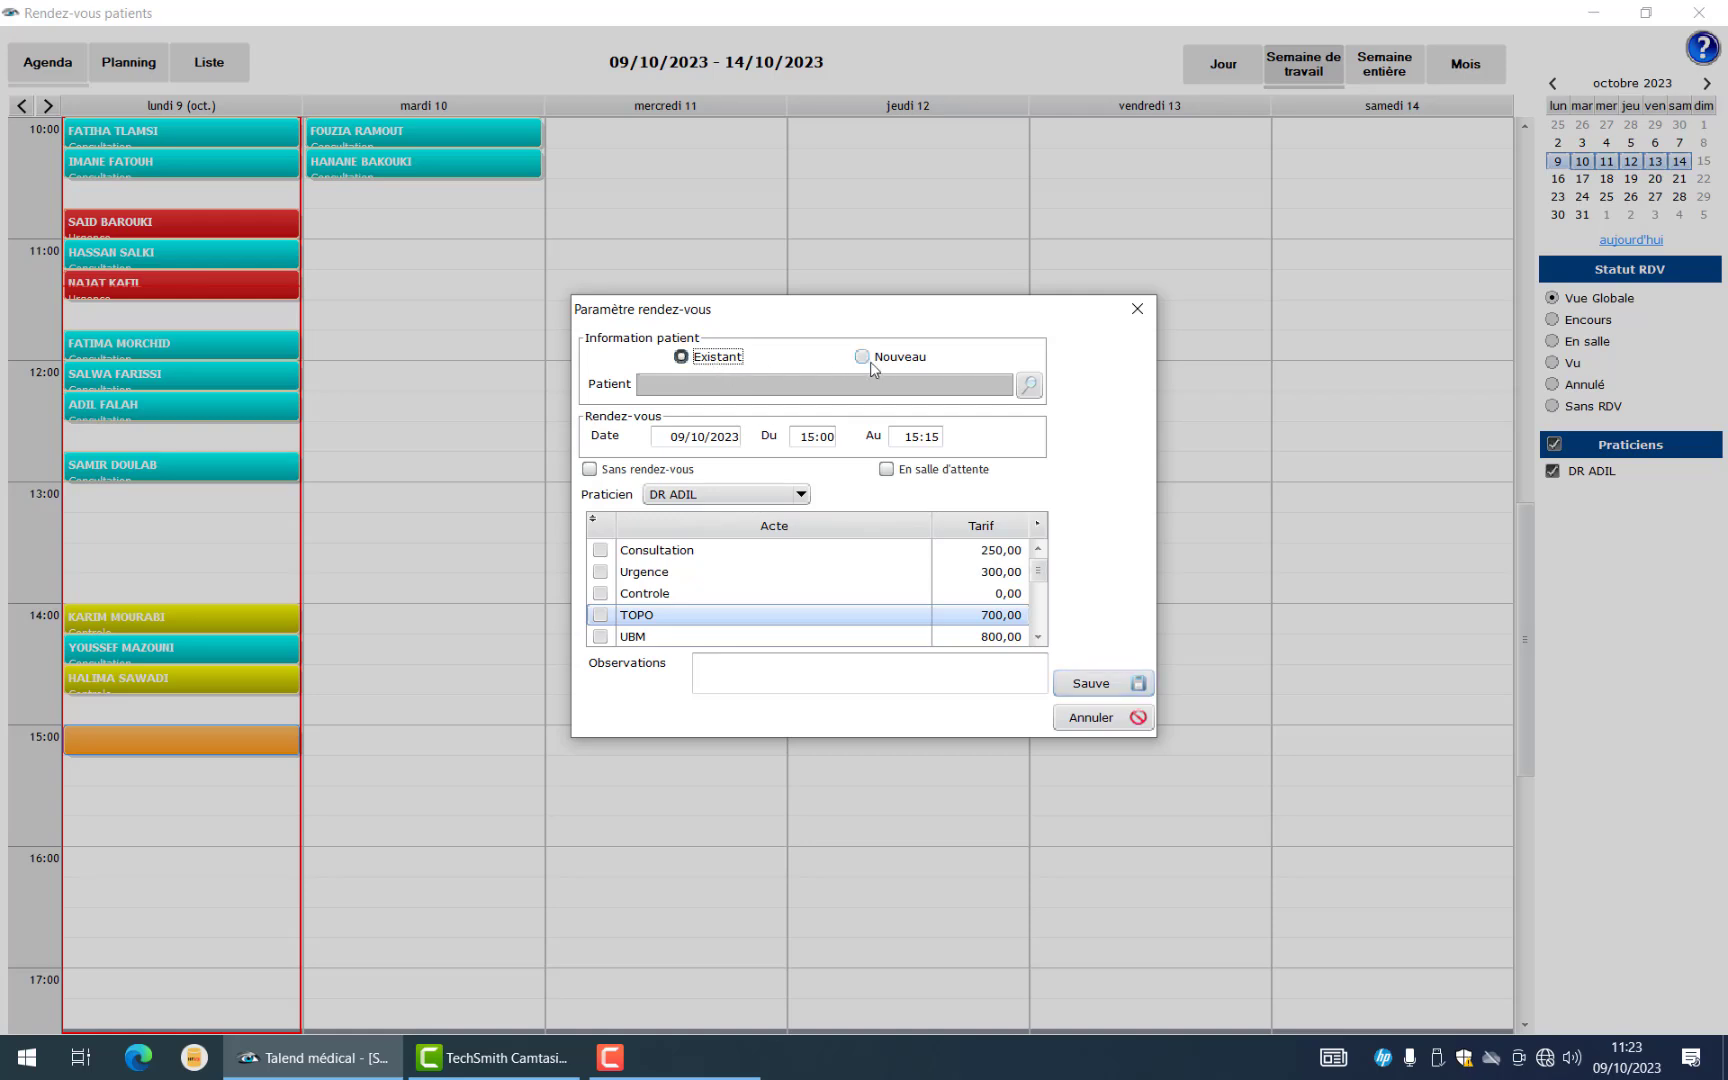
{"action": "left_click", "coordinate": [883, 362]}
Register the new patient with TEST as last and first name, a date of birth and AMO insurance, and save the record
{"action": "left_click", "coordinate": [581, 288]}
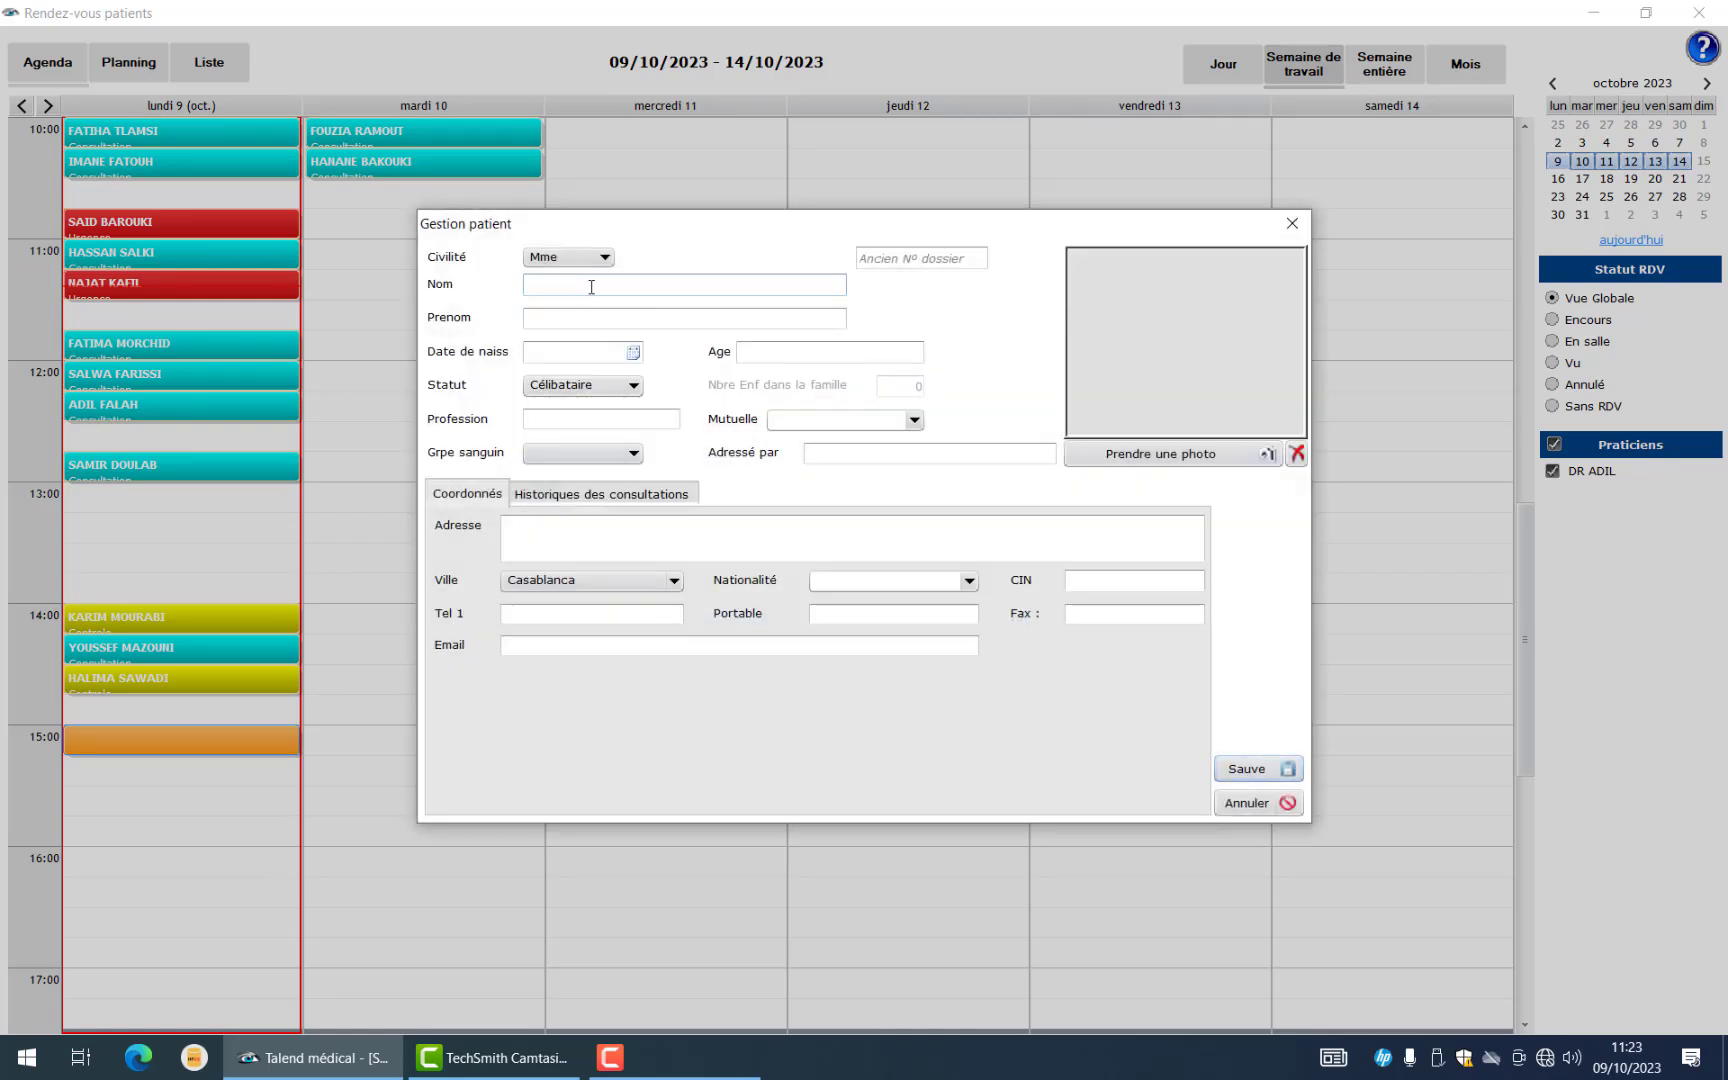
{"action": "type", "text": "TEST"}
{"action": "left_click", "coordinate": [568, 356]}
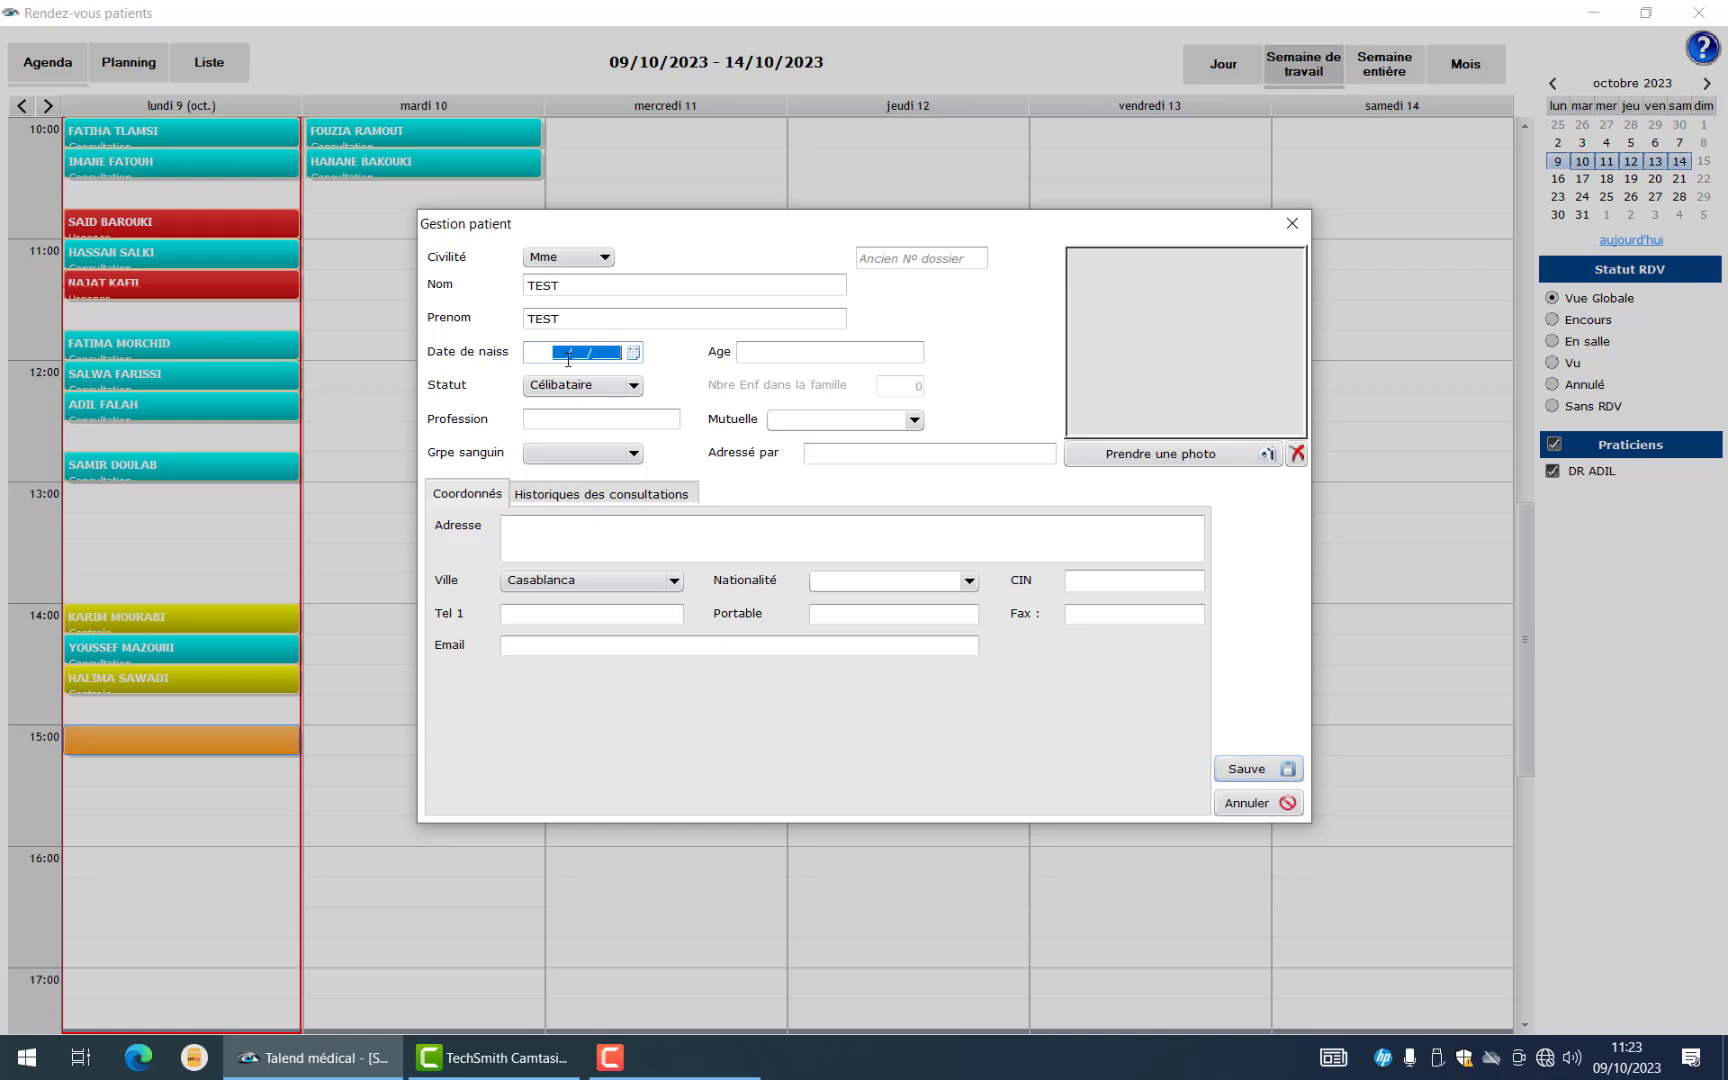
{"action": "type", "text": "02/03/2000"}
{"action": "left_click", "coordinate": [914, 421]}
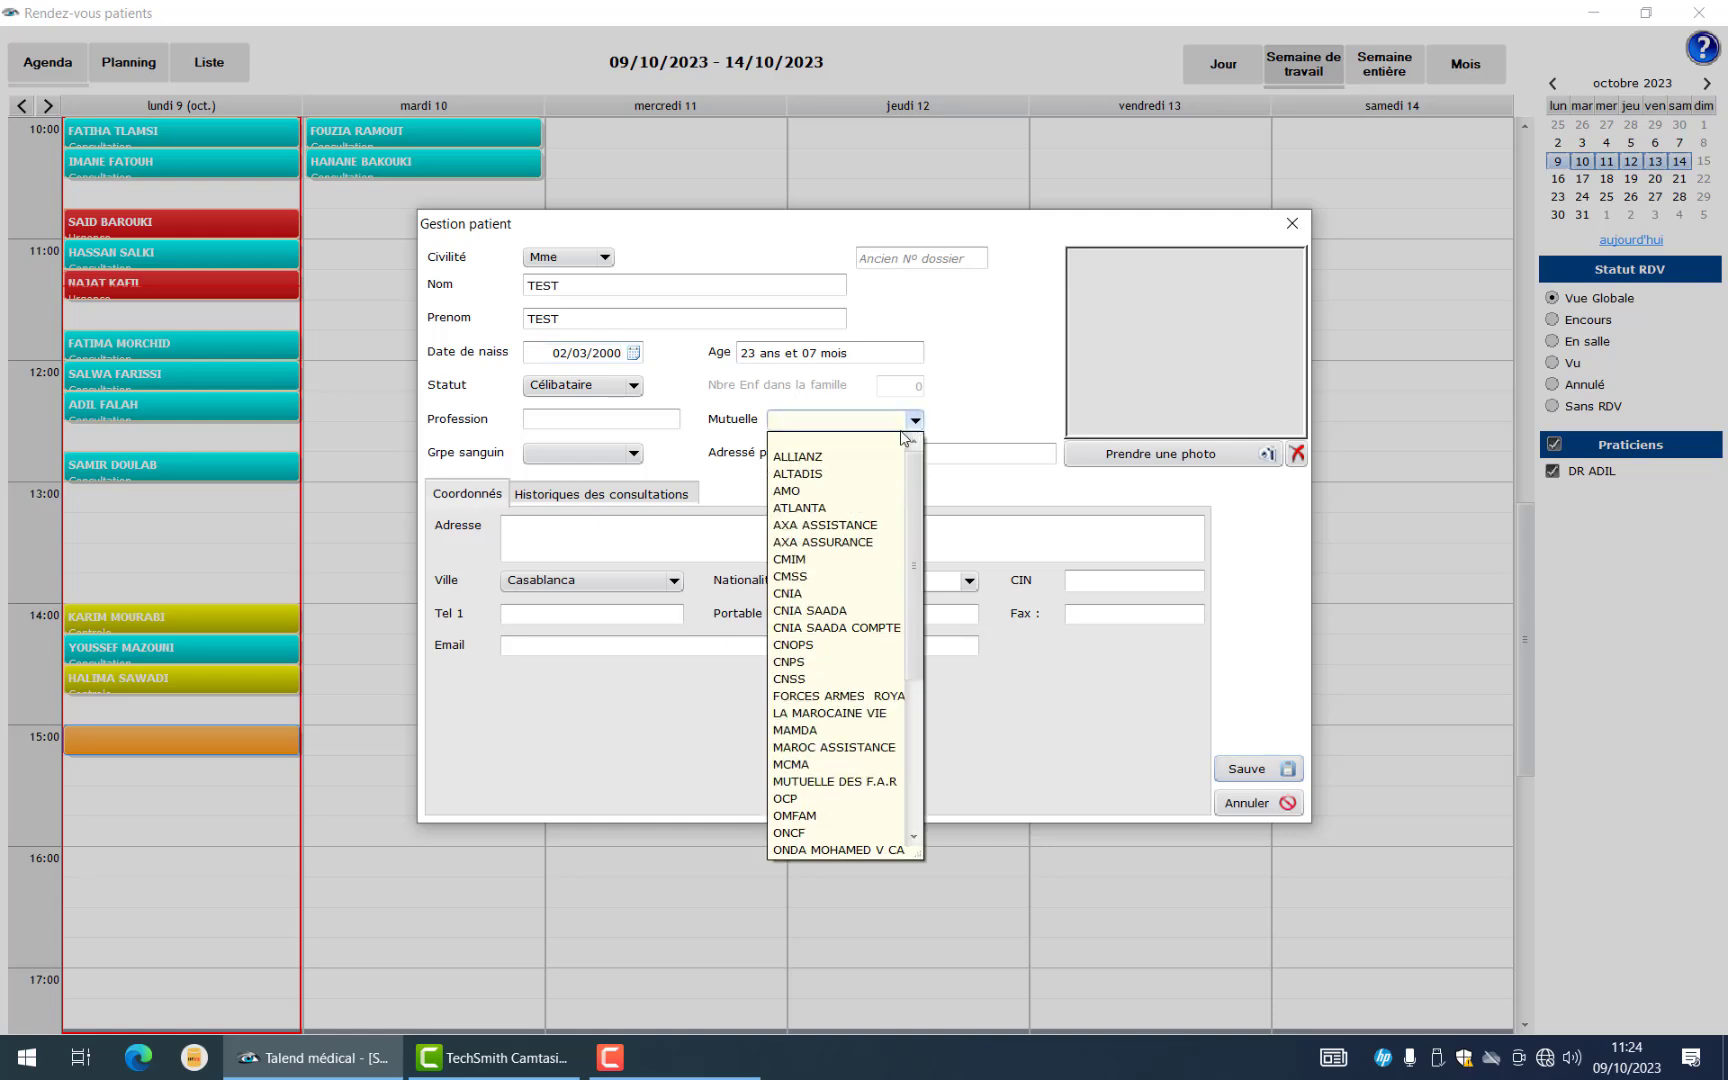
{"action": "left_click", "coordinate": [858, 492]}
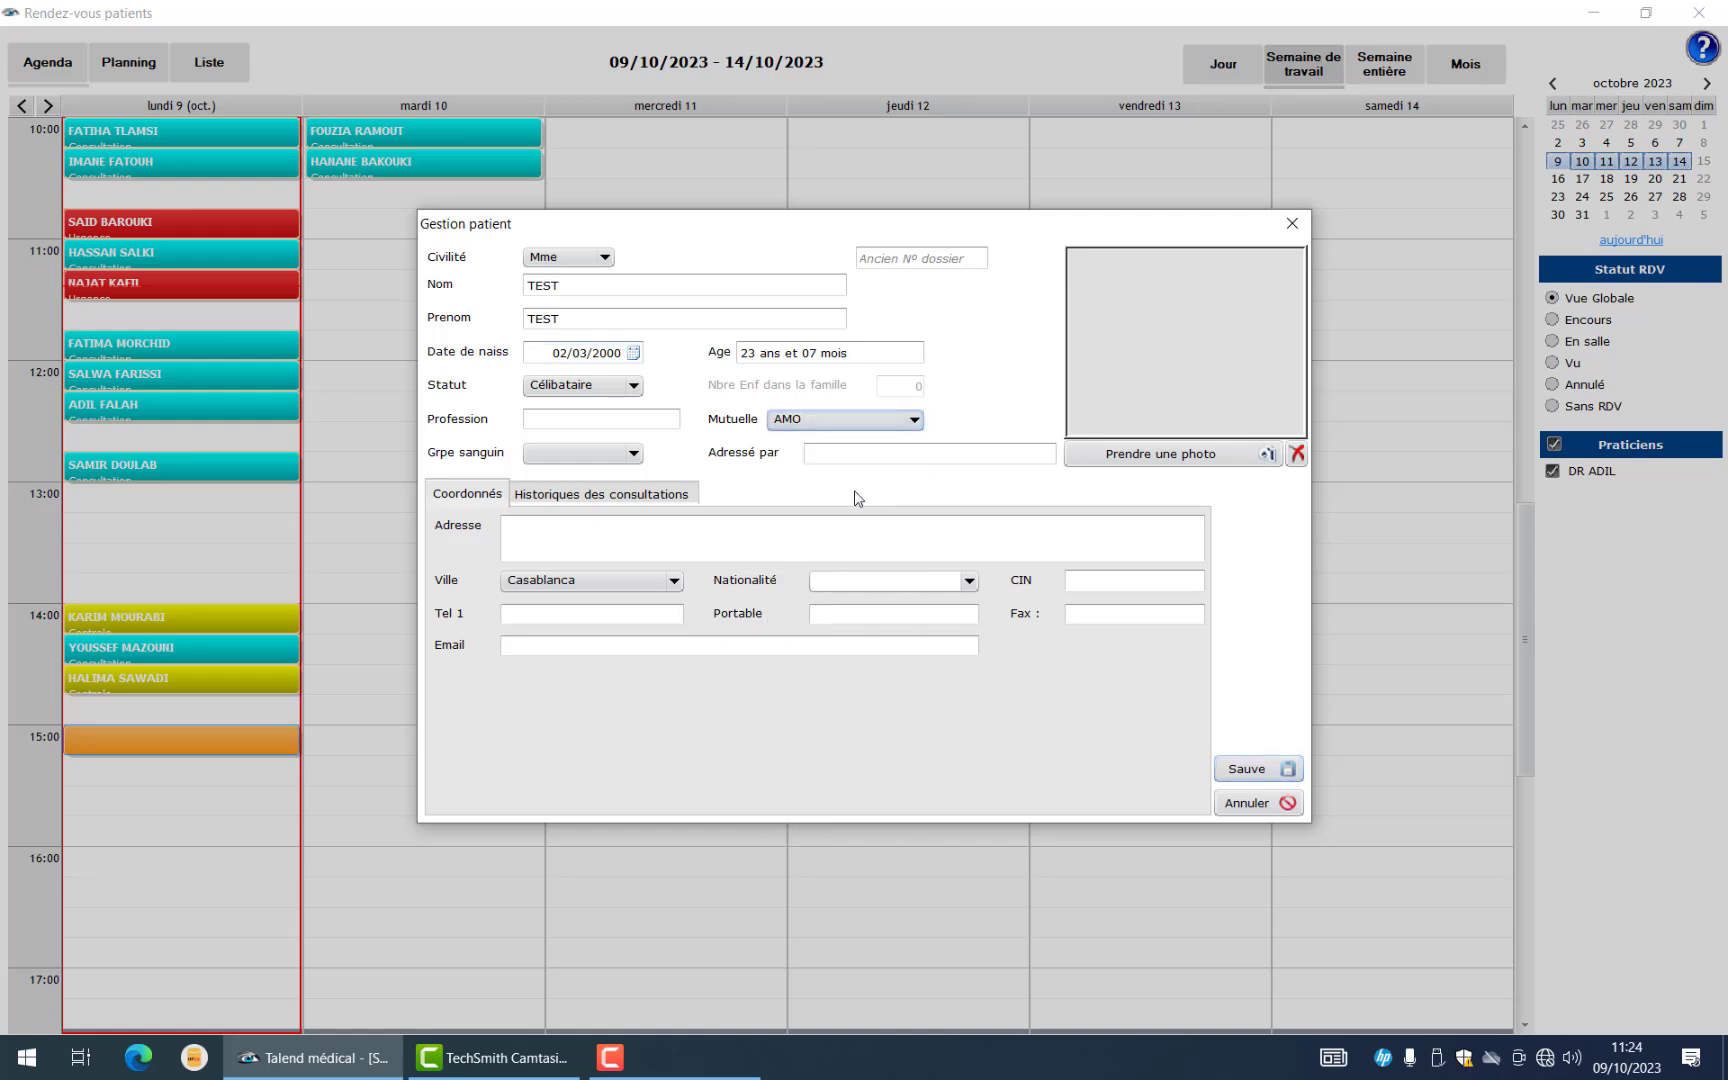
{"action": "left_click", "coordinate": [1257, 769]}
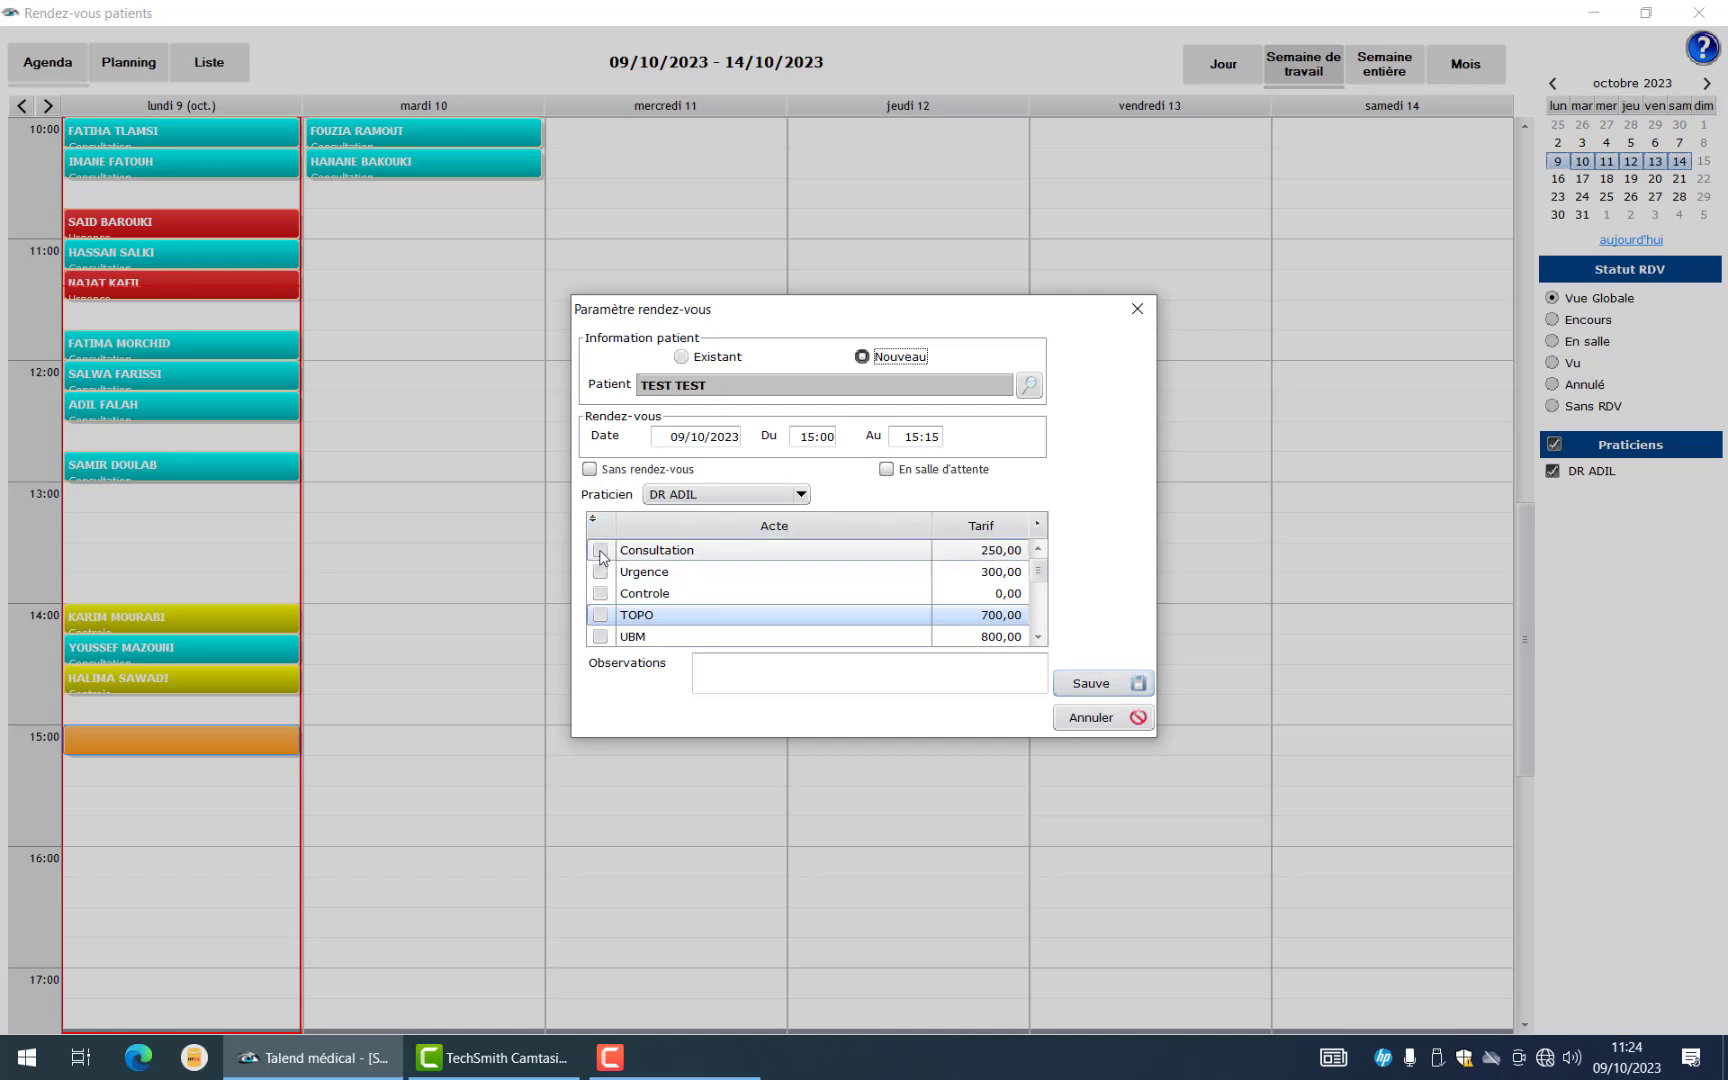
Assign the Consultation act to the 15:00 appointment, save it and select its entry in the waiting room list
{"action": "left_click", "coordinate": [600, 551]}
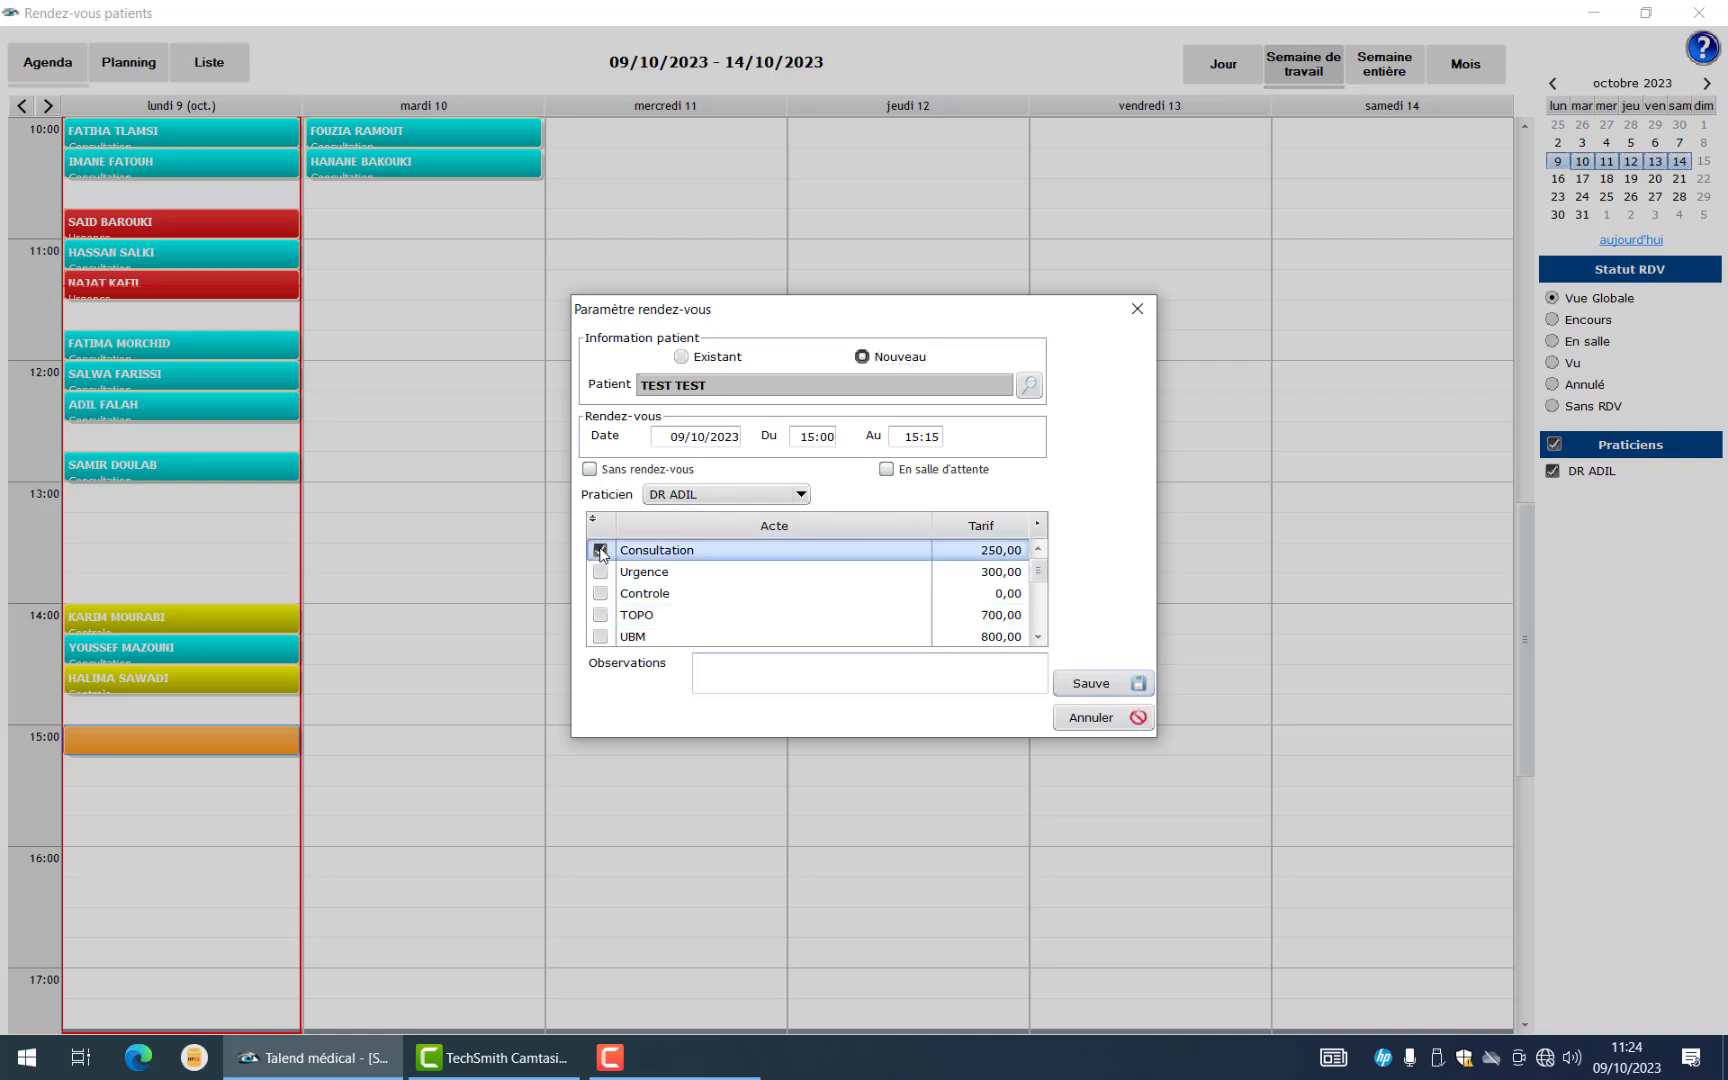
{"action": "left_click", "coordinate": [1069, 685]}
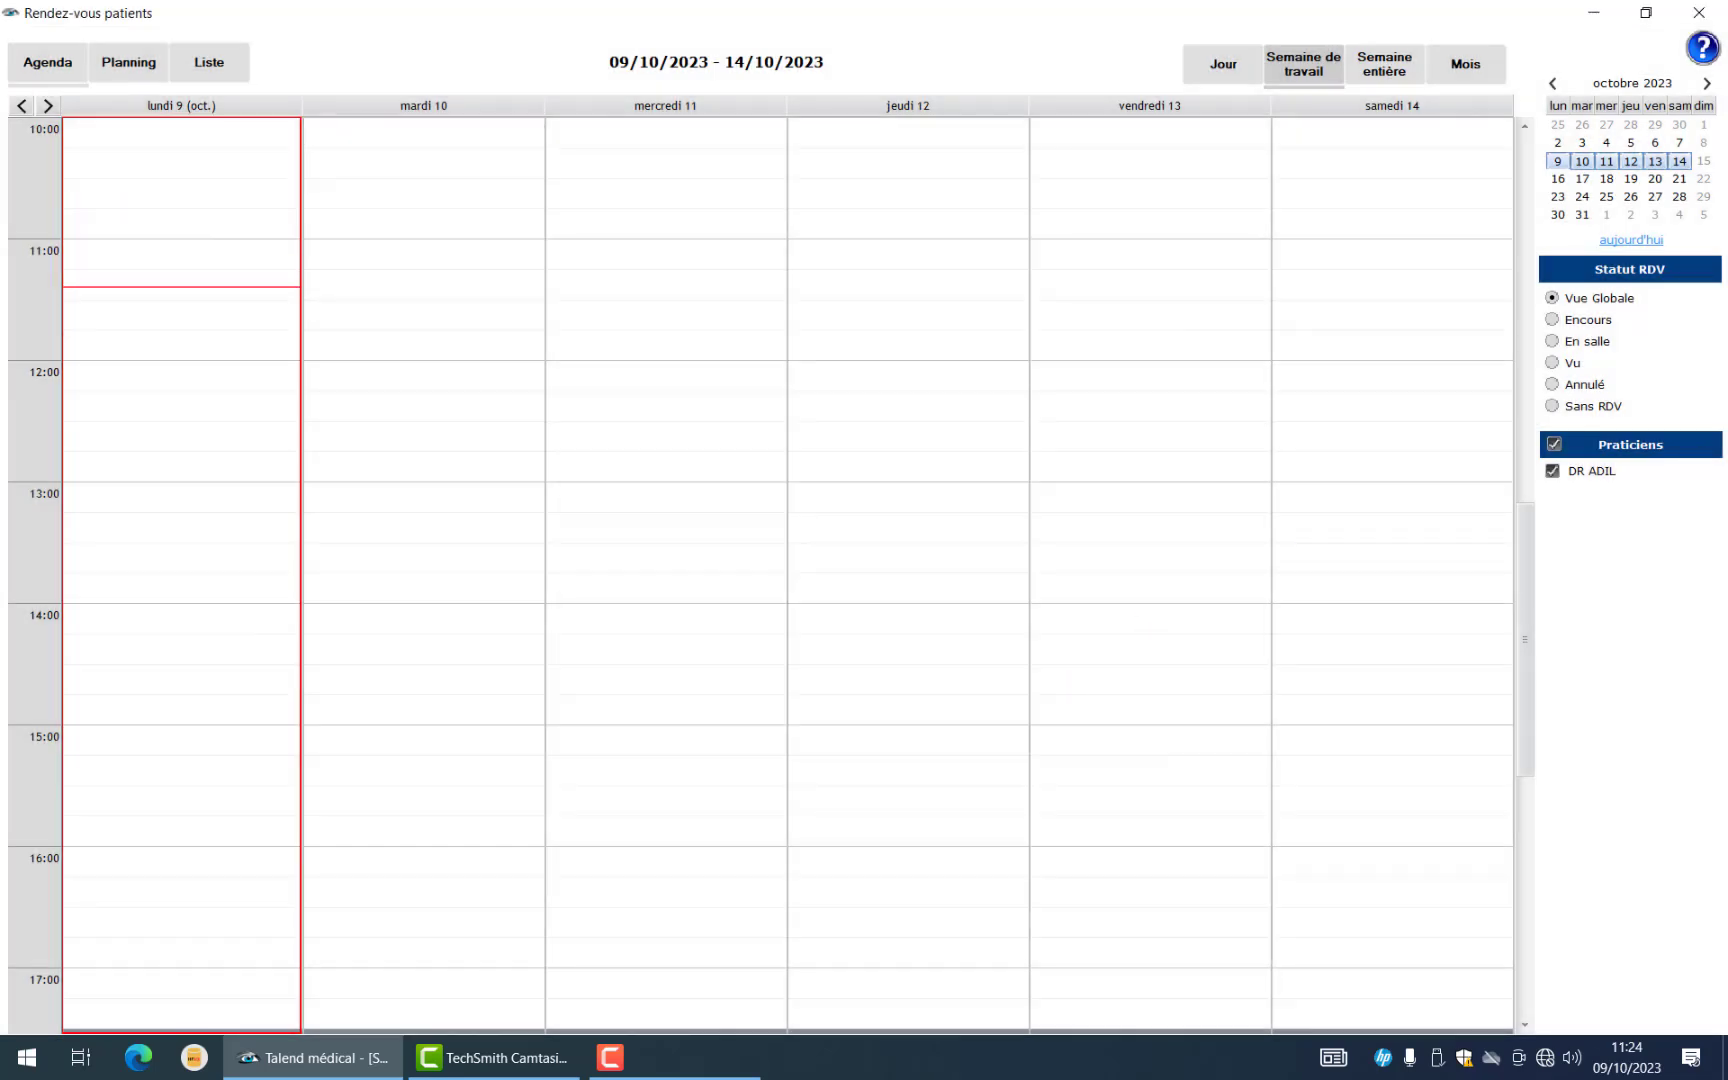
{"action": "left_click", "coordinate": [1704, 10]}
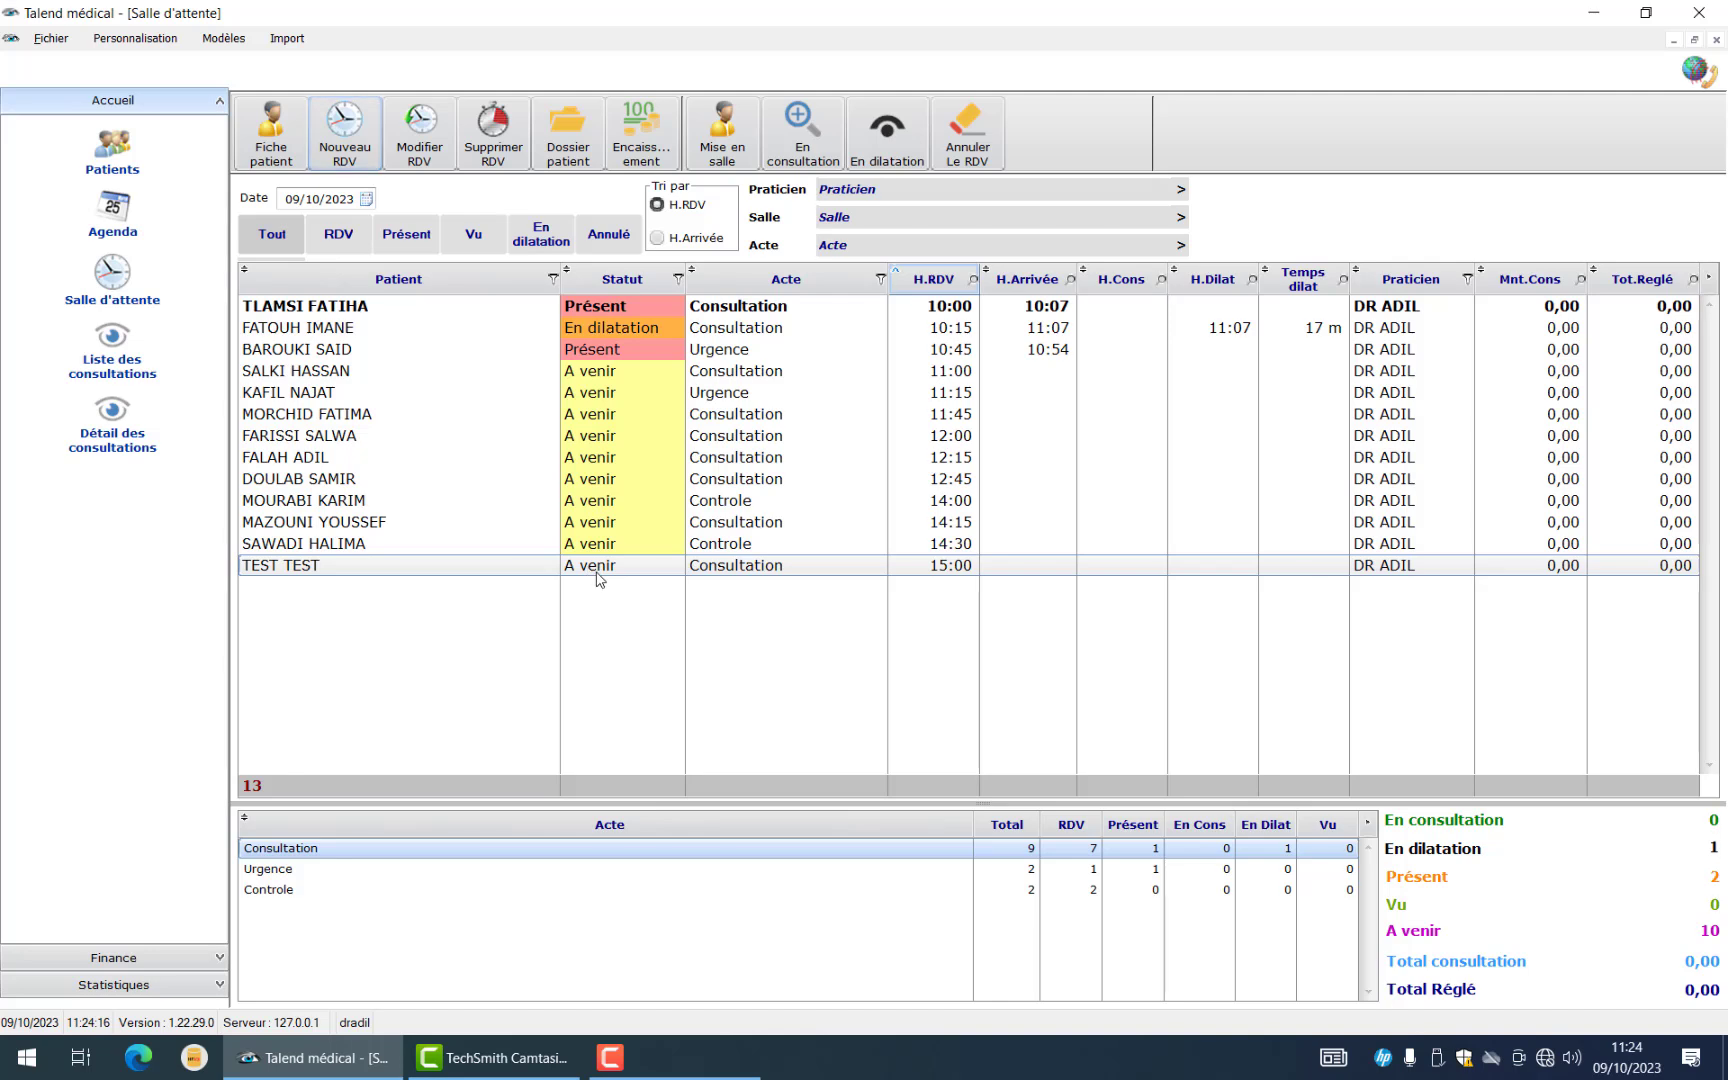
{"action": "left_click", "coordinate": [597, 572]}
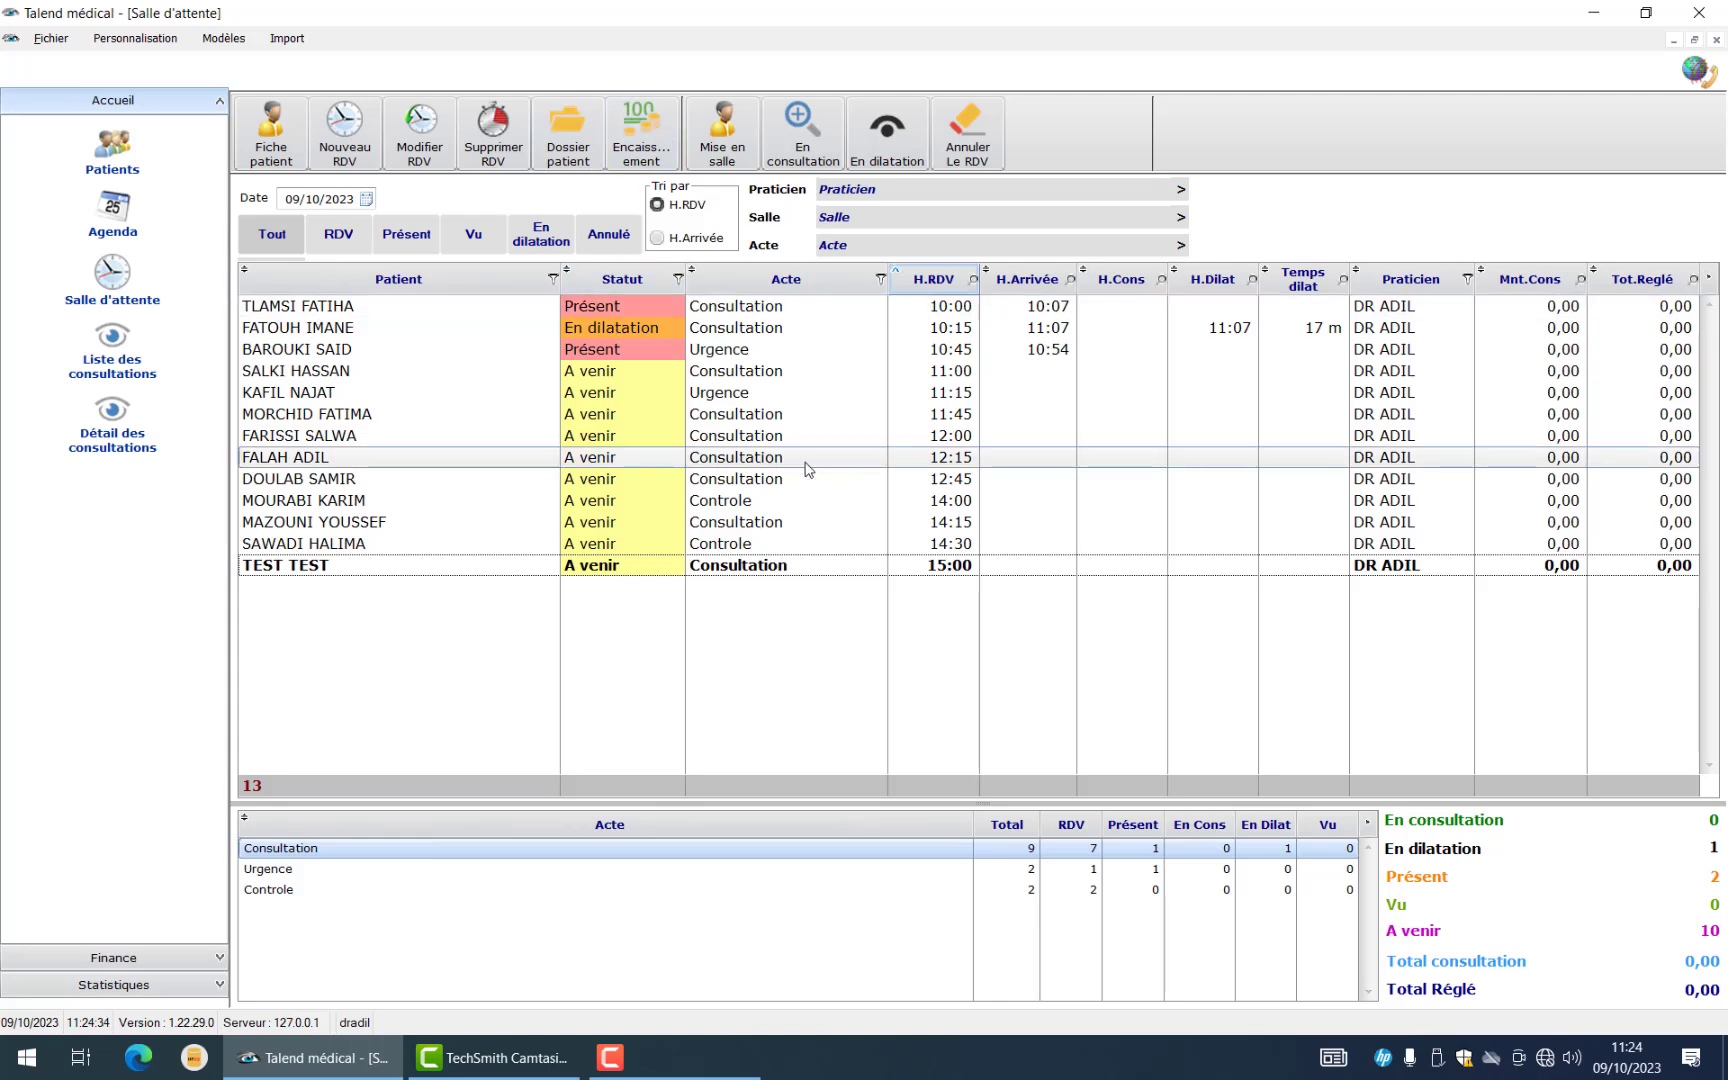
Mark the 11:00 patient as present in the waiting room and move the 10:45 emergency patient into consultation
{"action": "left_click", "coordinate": [707, 372]}
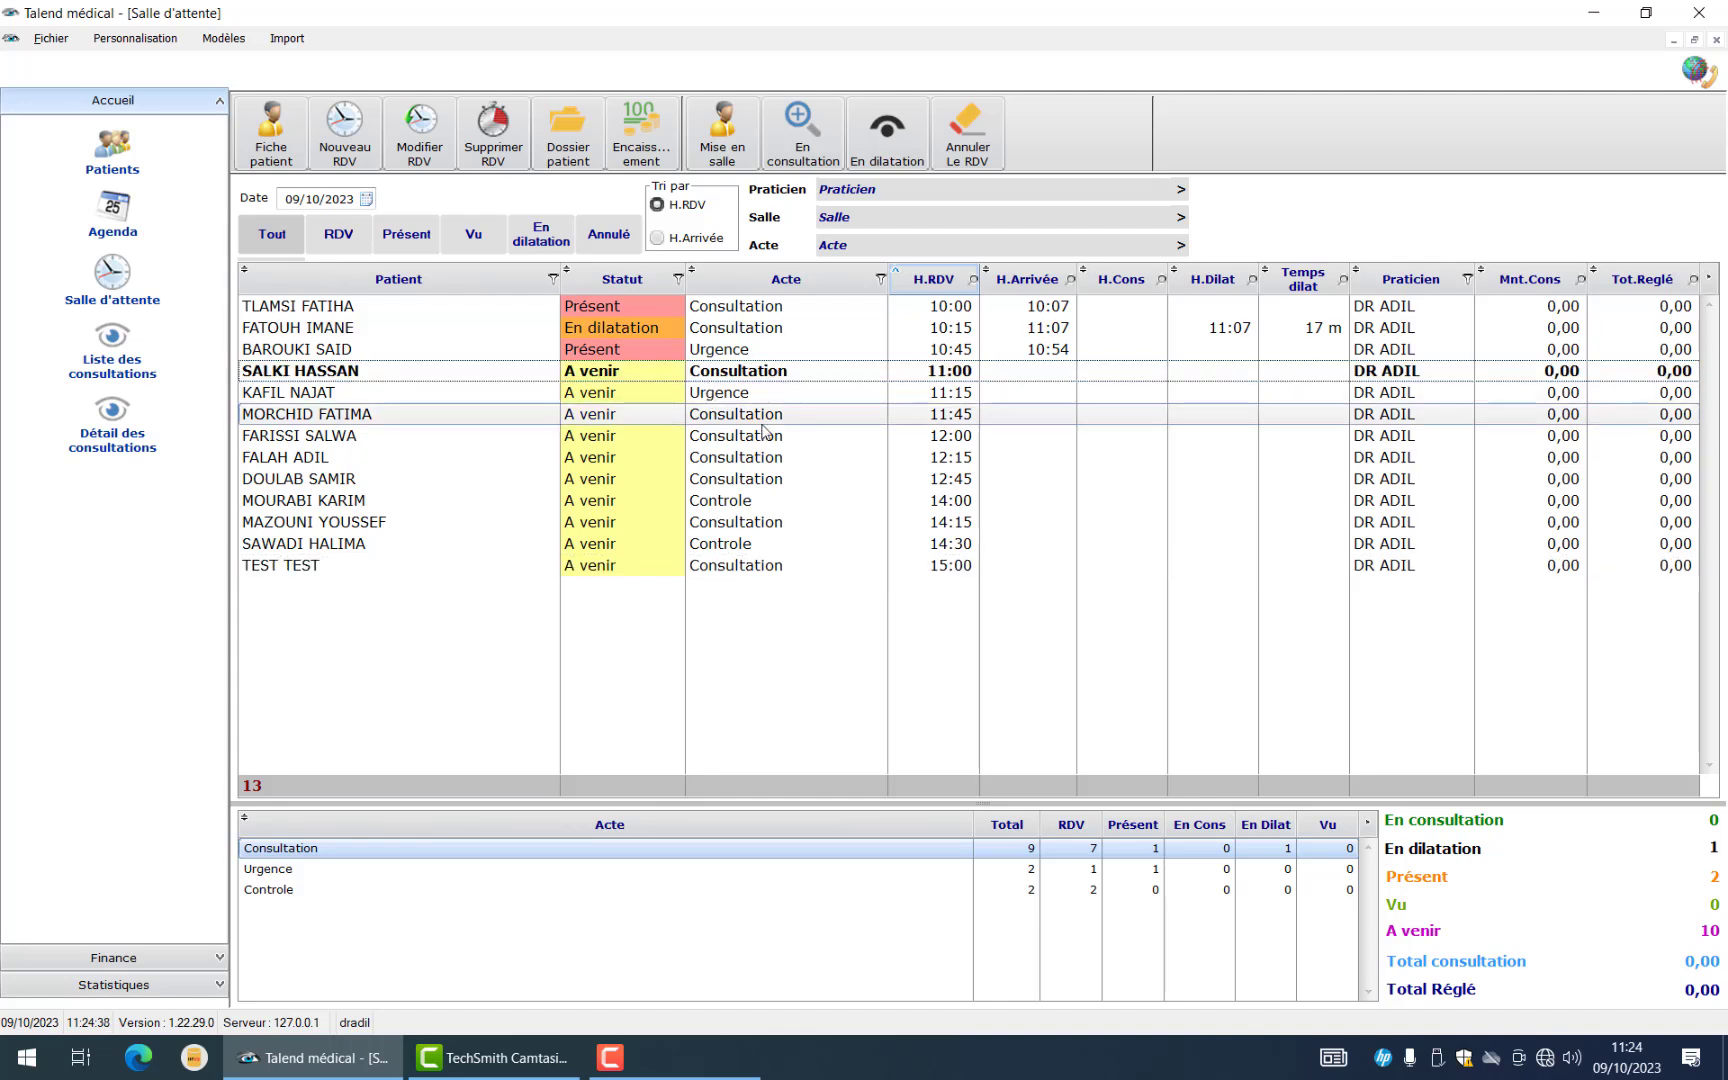
{"action": "left_click", "coordinate": [730, 157]}
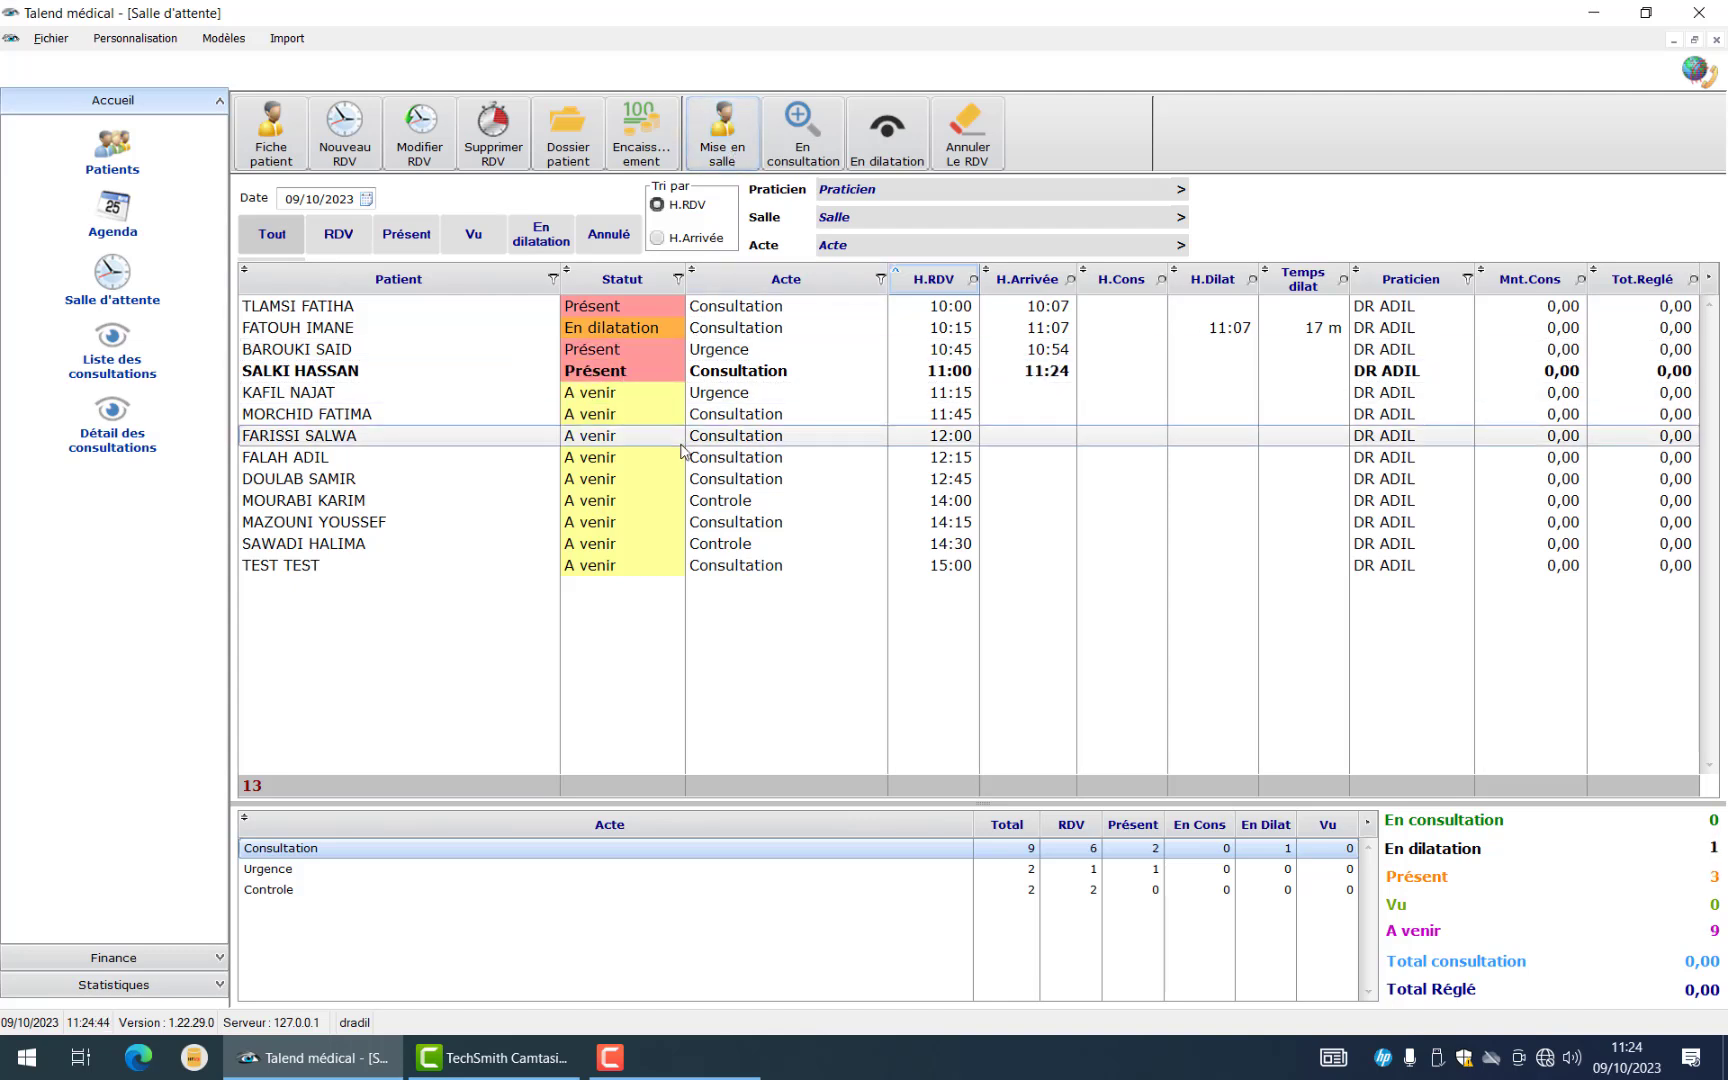
{"action": "left_click", "coordinate": [734, 354]}
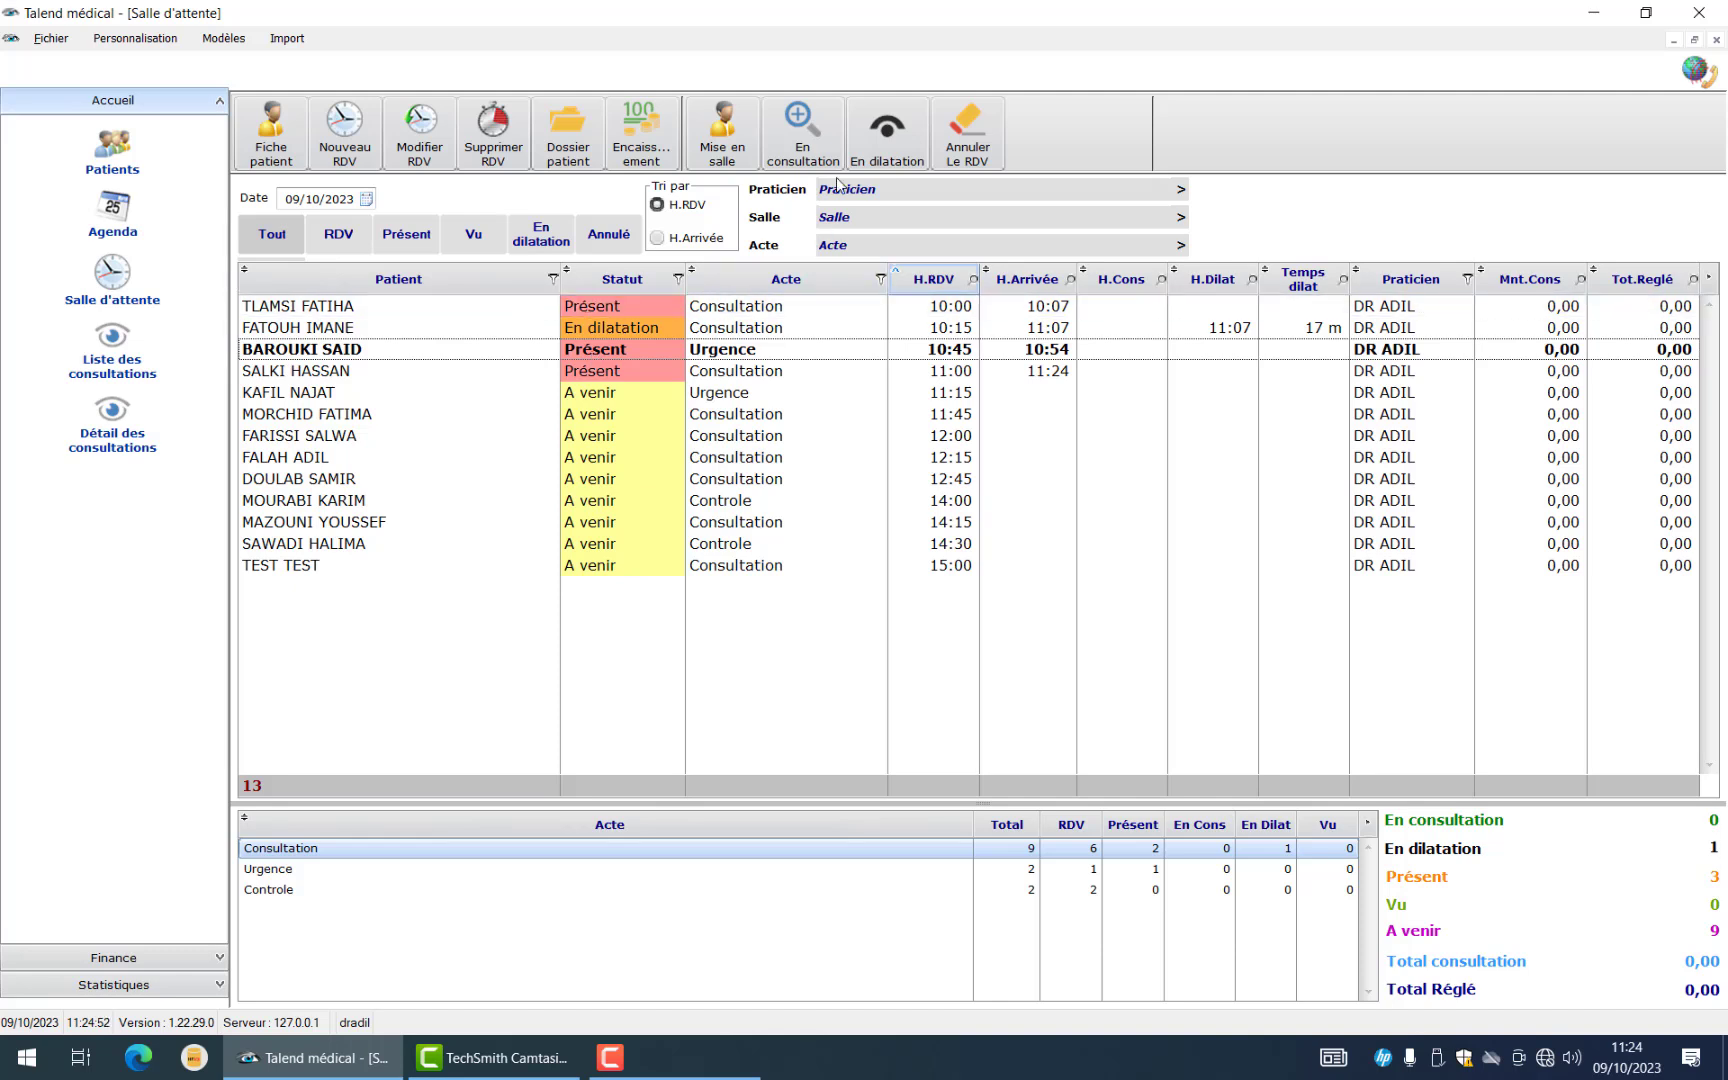
{"action": "left_click", "coordinate": [820, 148]}
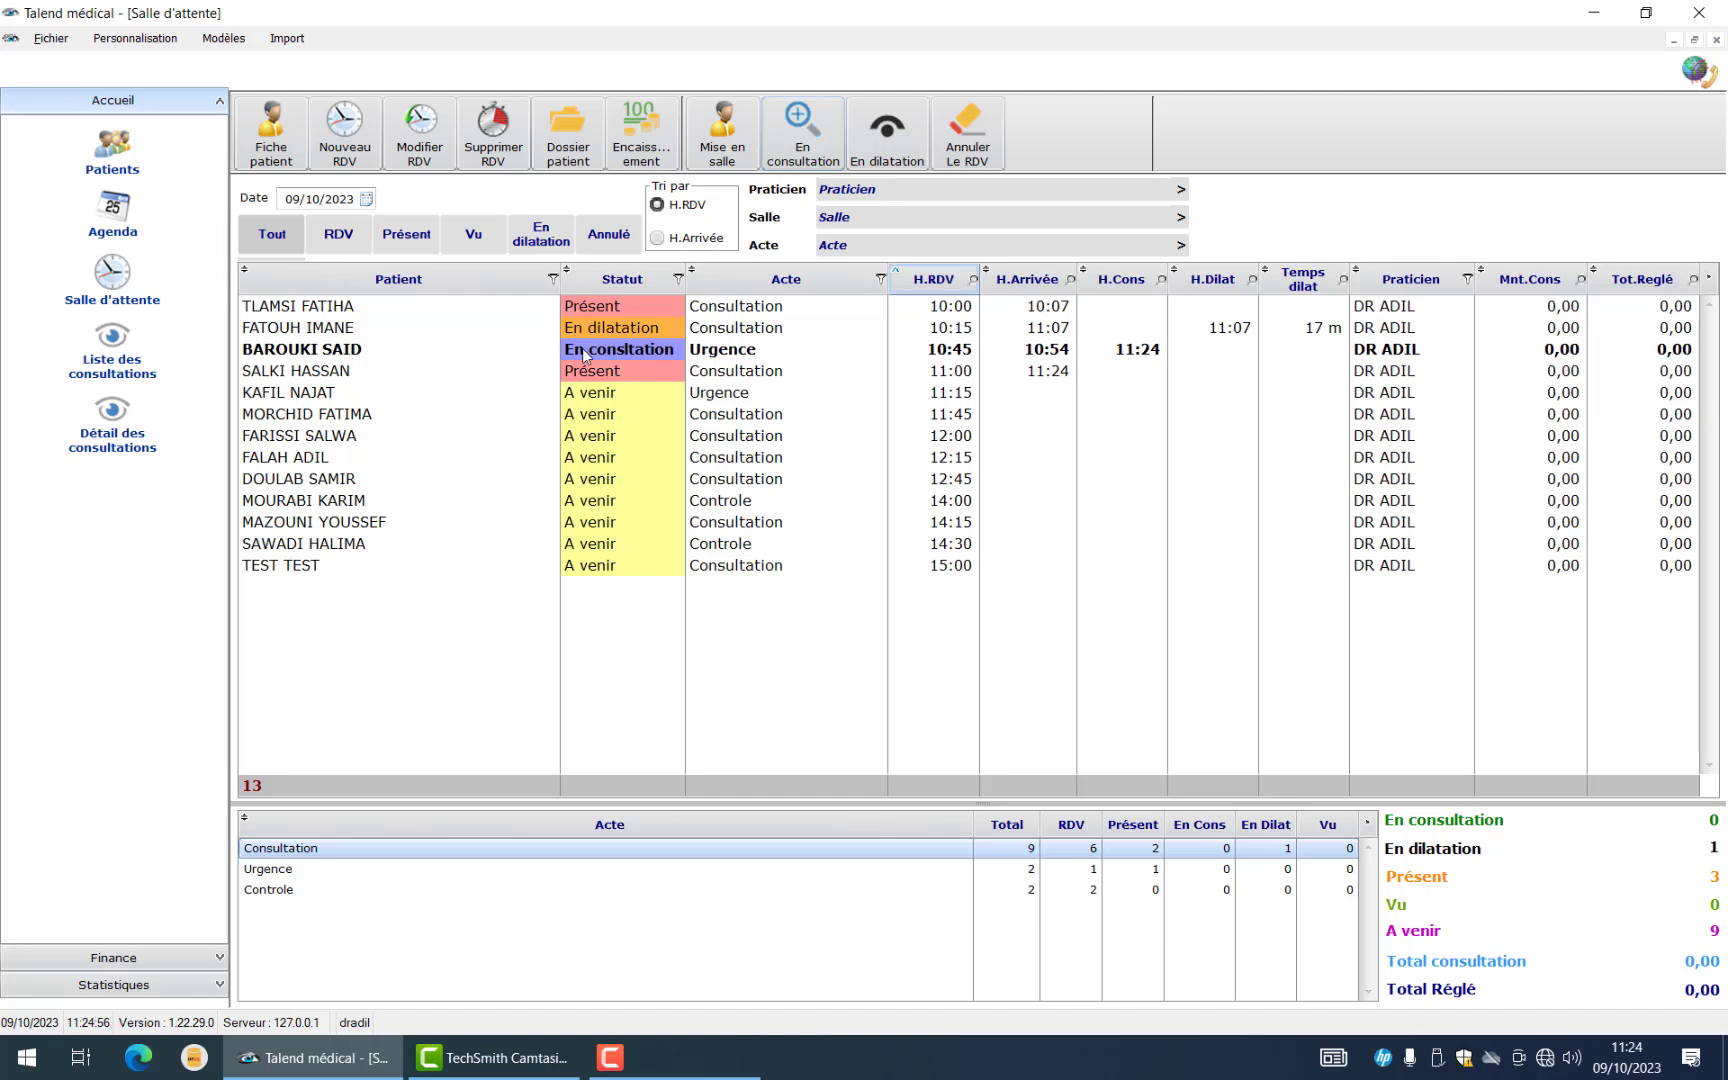
Open the file of the present patient who is in consultation and create a new Urgence consultation dated 09/10/2023
{"action": "left_click", "coordinate": [397, 237]}
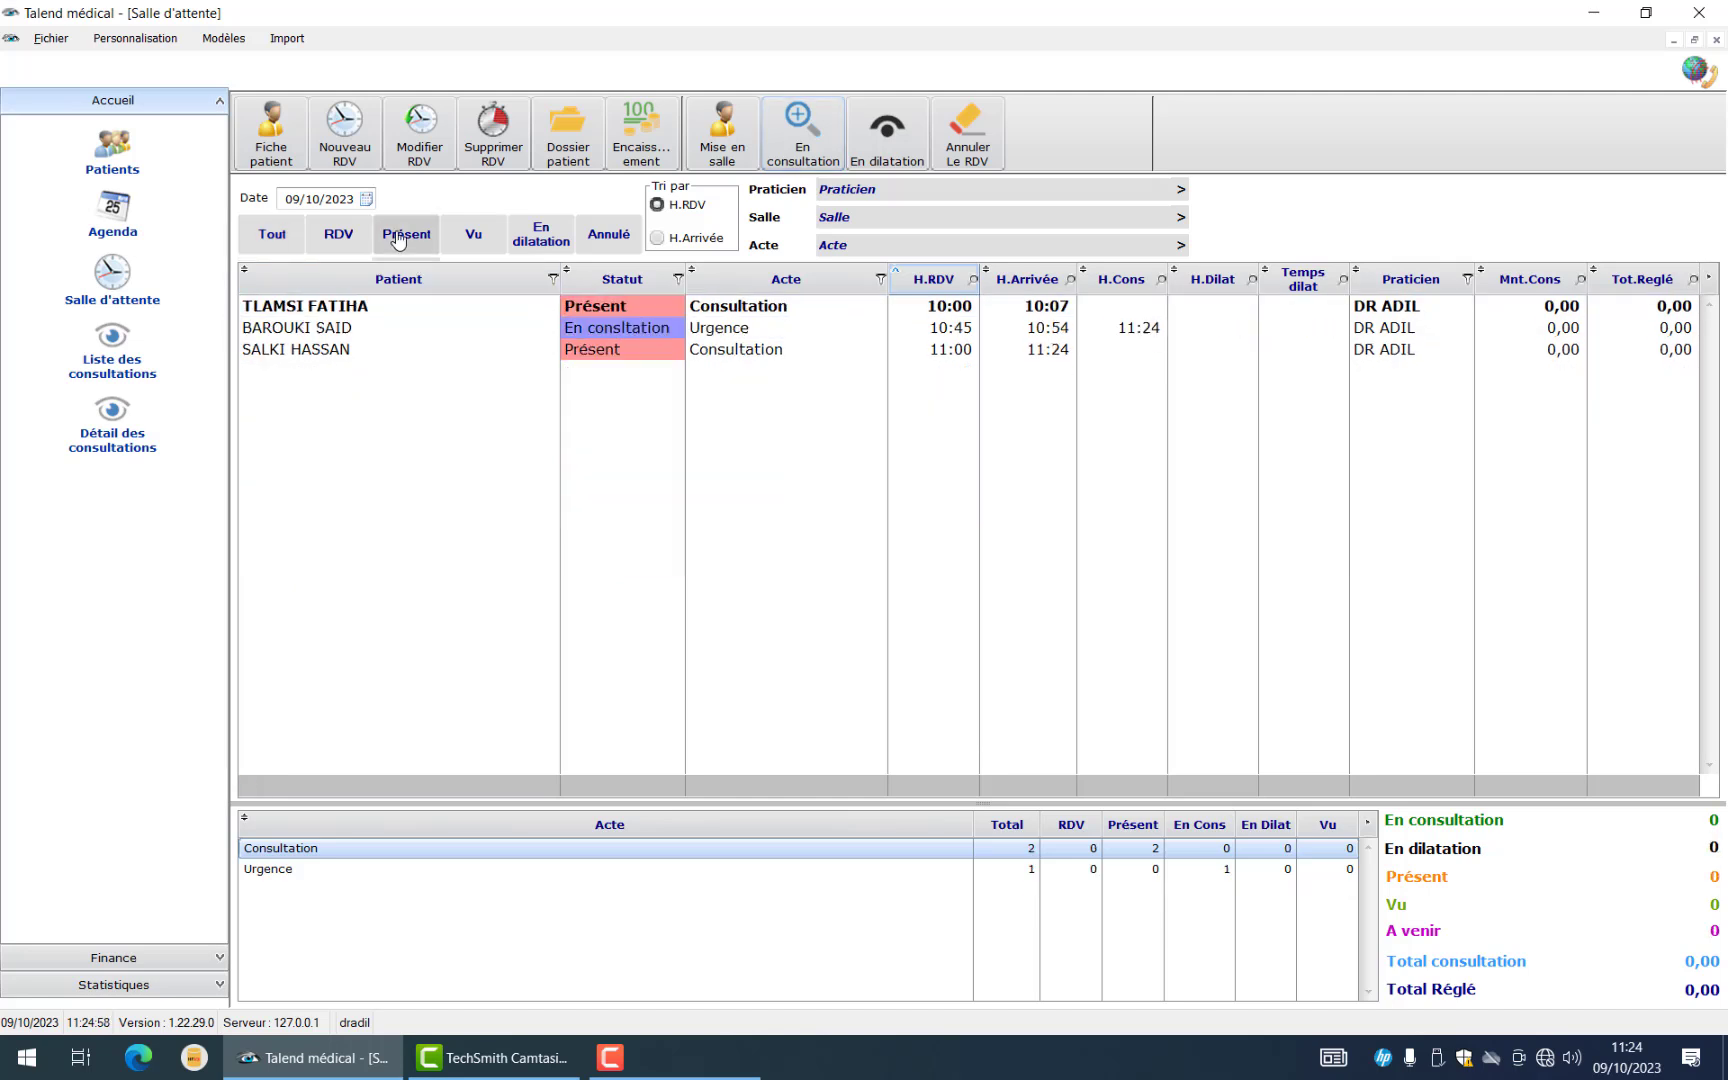
{"action": "left_click", "coordinate": [636, 334]}
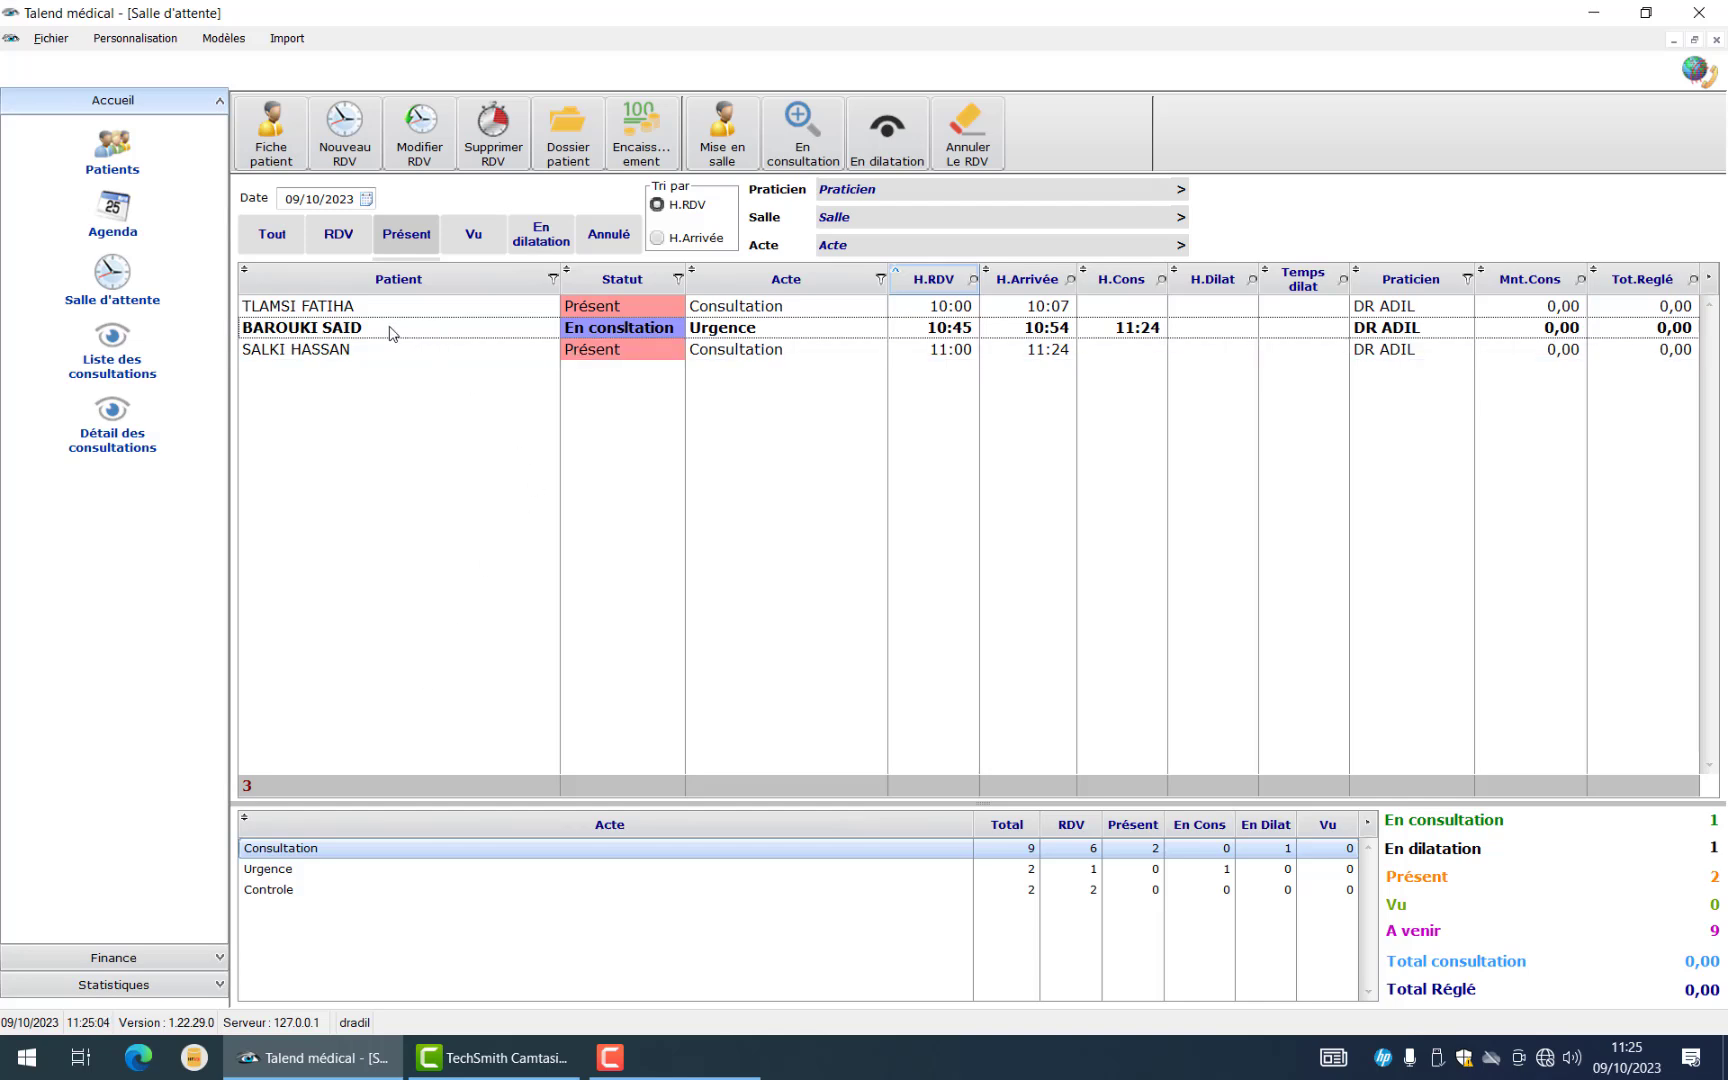
{"action": "left_click", "coordinate": [568, 155]}
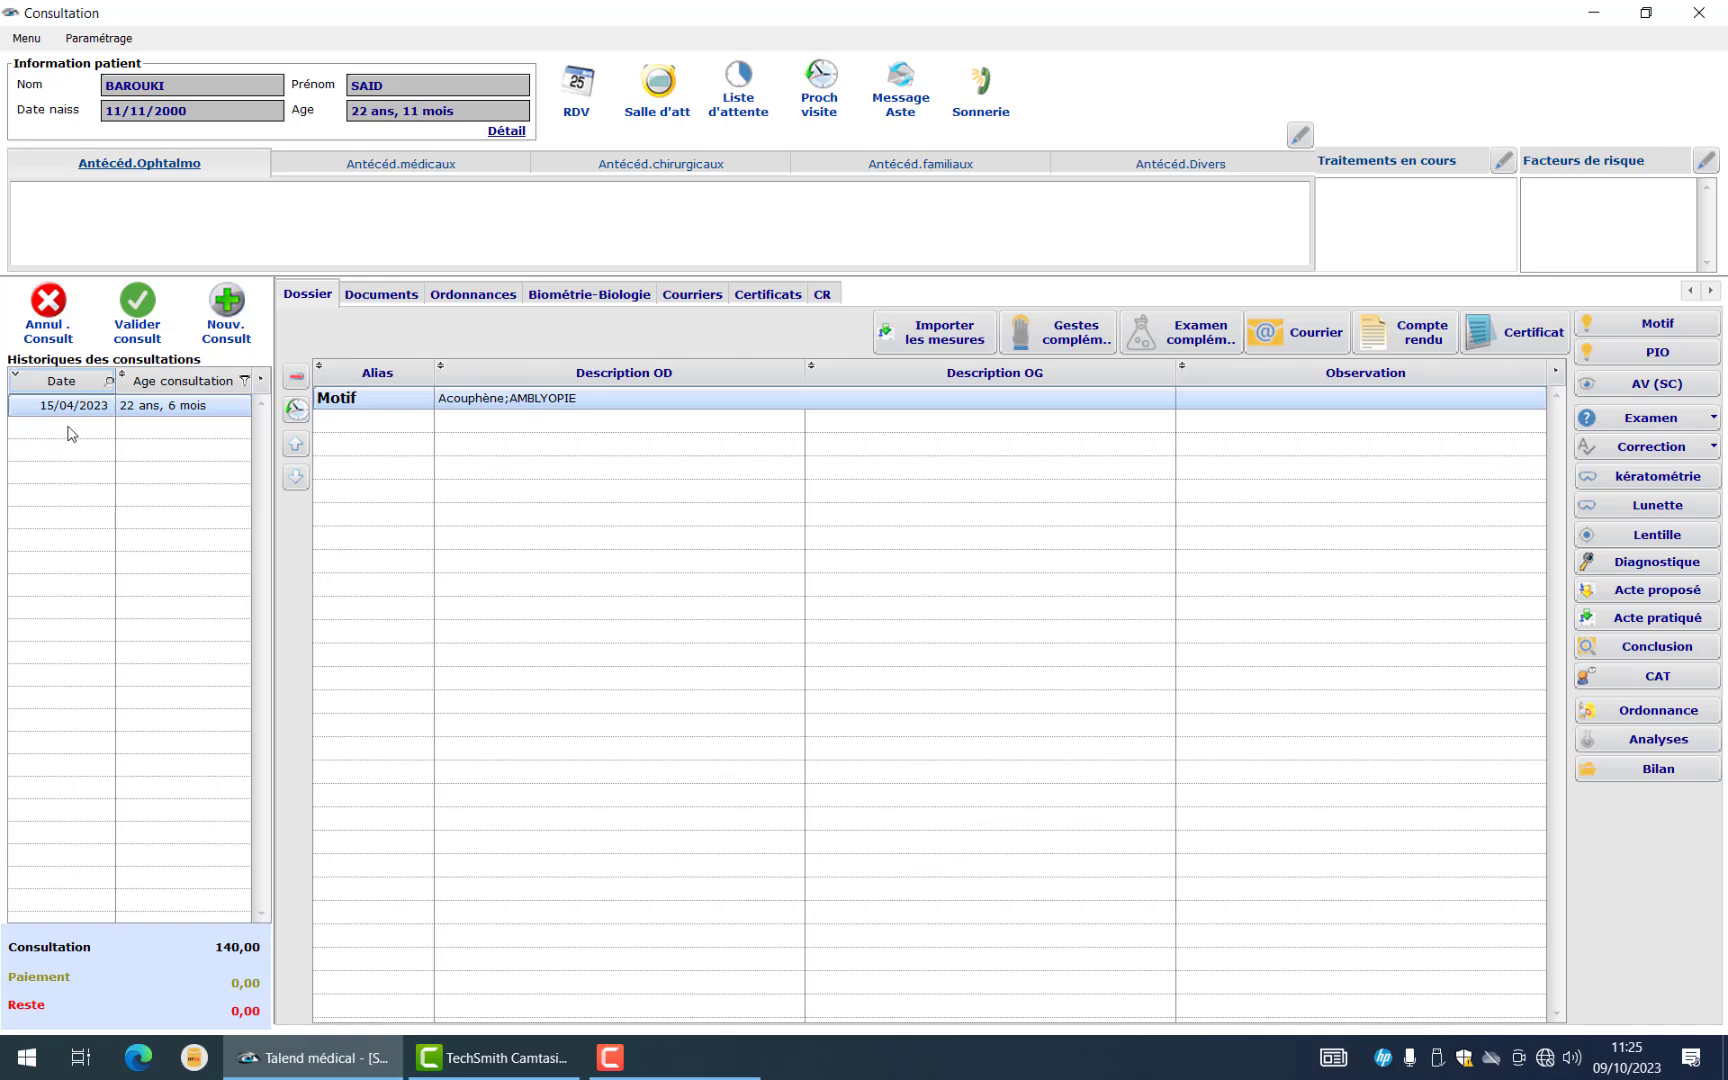
{"action": "left_click", "coordinate": [224, 340]}
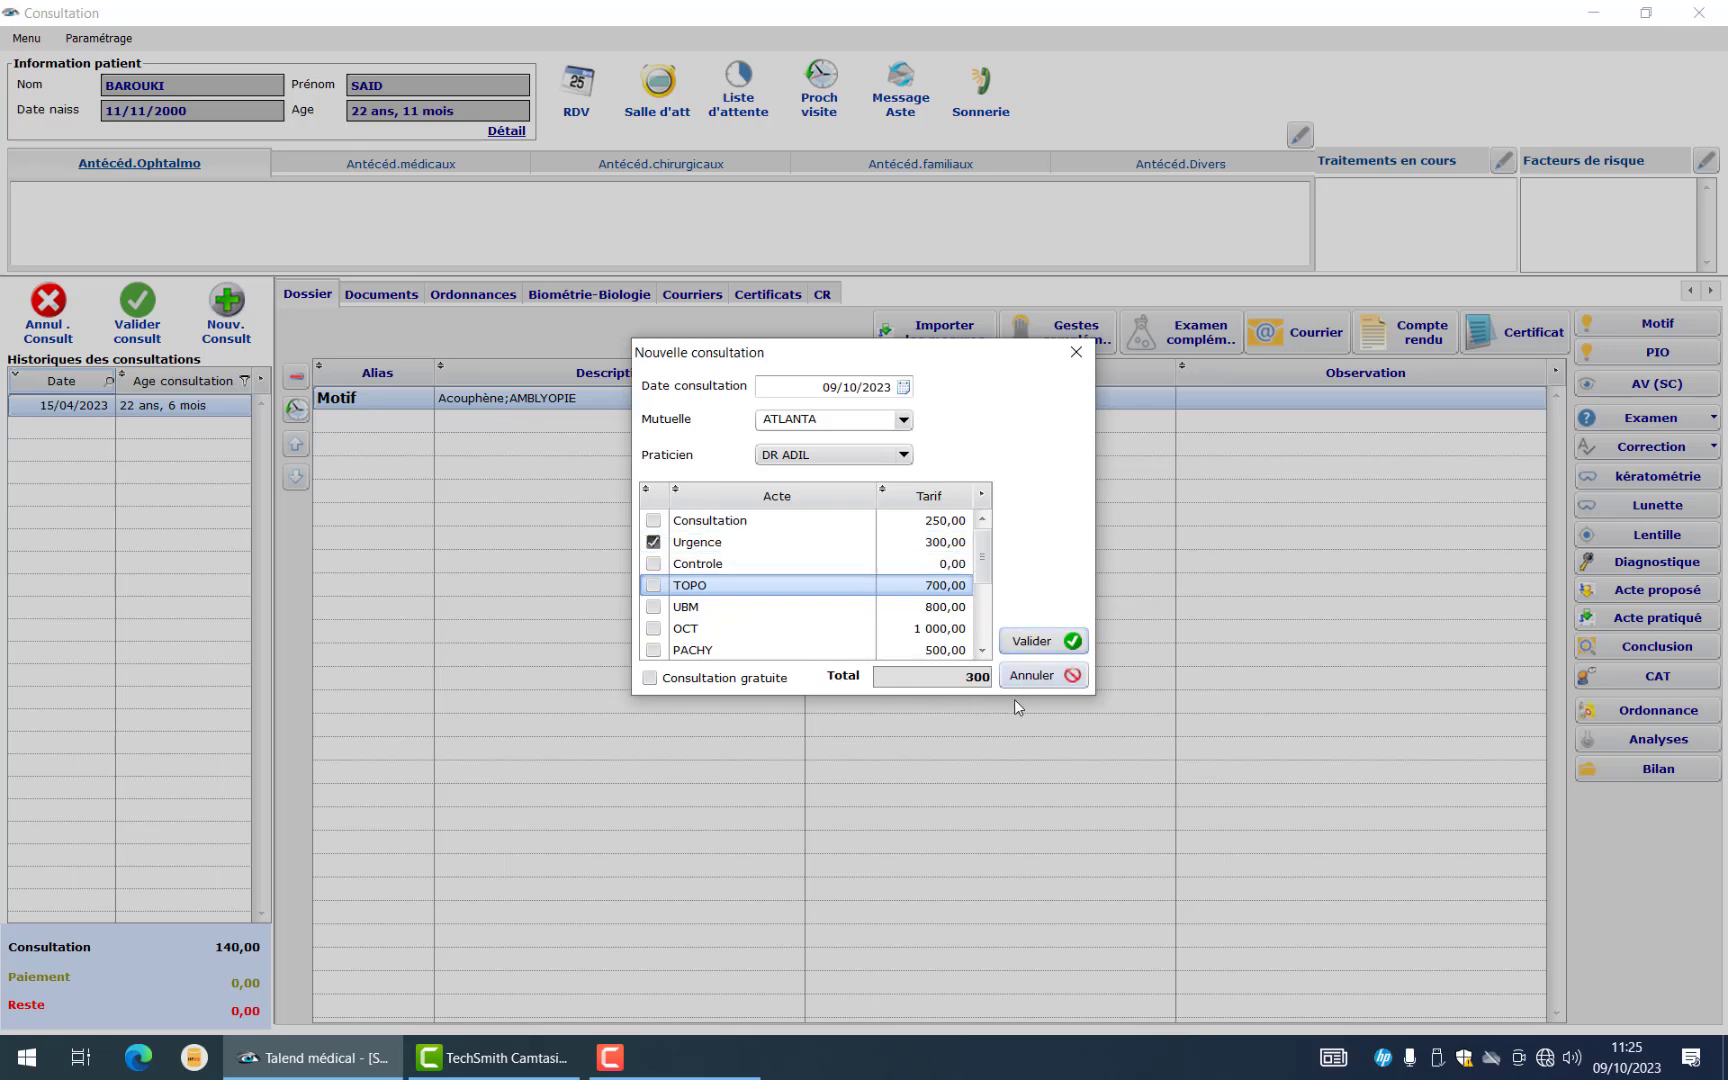
{"action": "left_click", "coordinate": [1040, 641]}
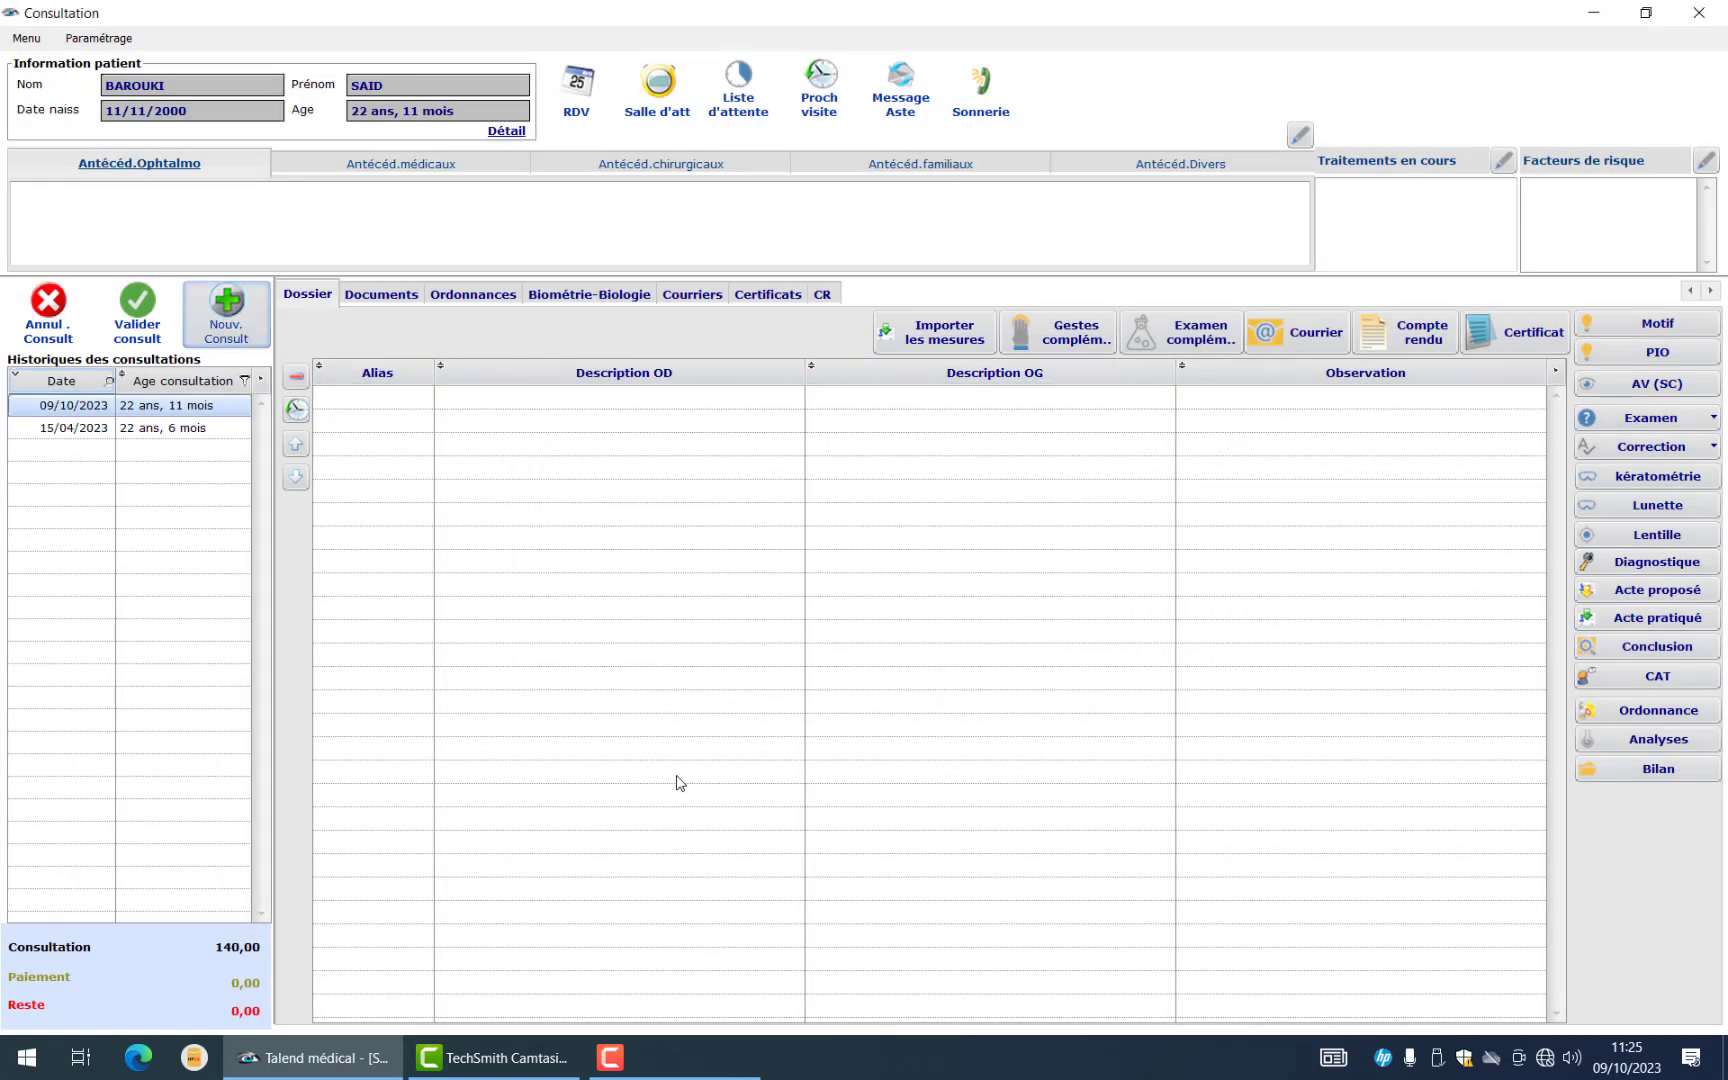
Record BAV and angiome as the reasons for the new consultation
{"action": "left_click", "coordinate": [1615, 330]}
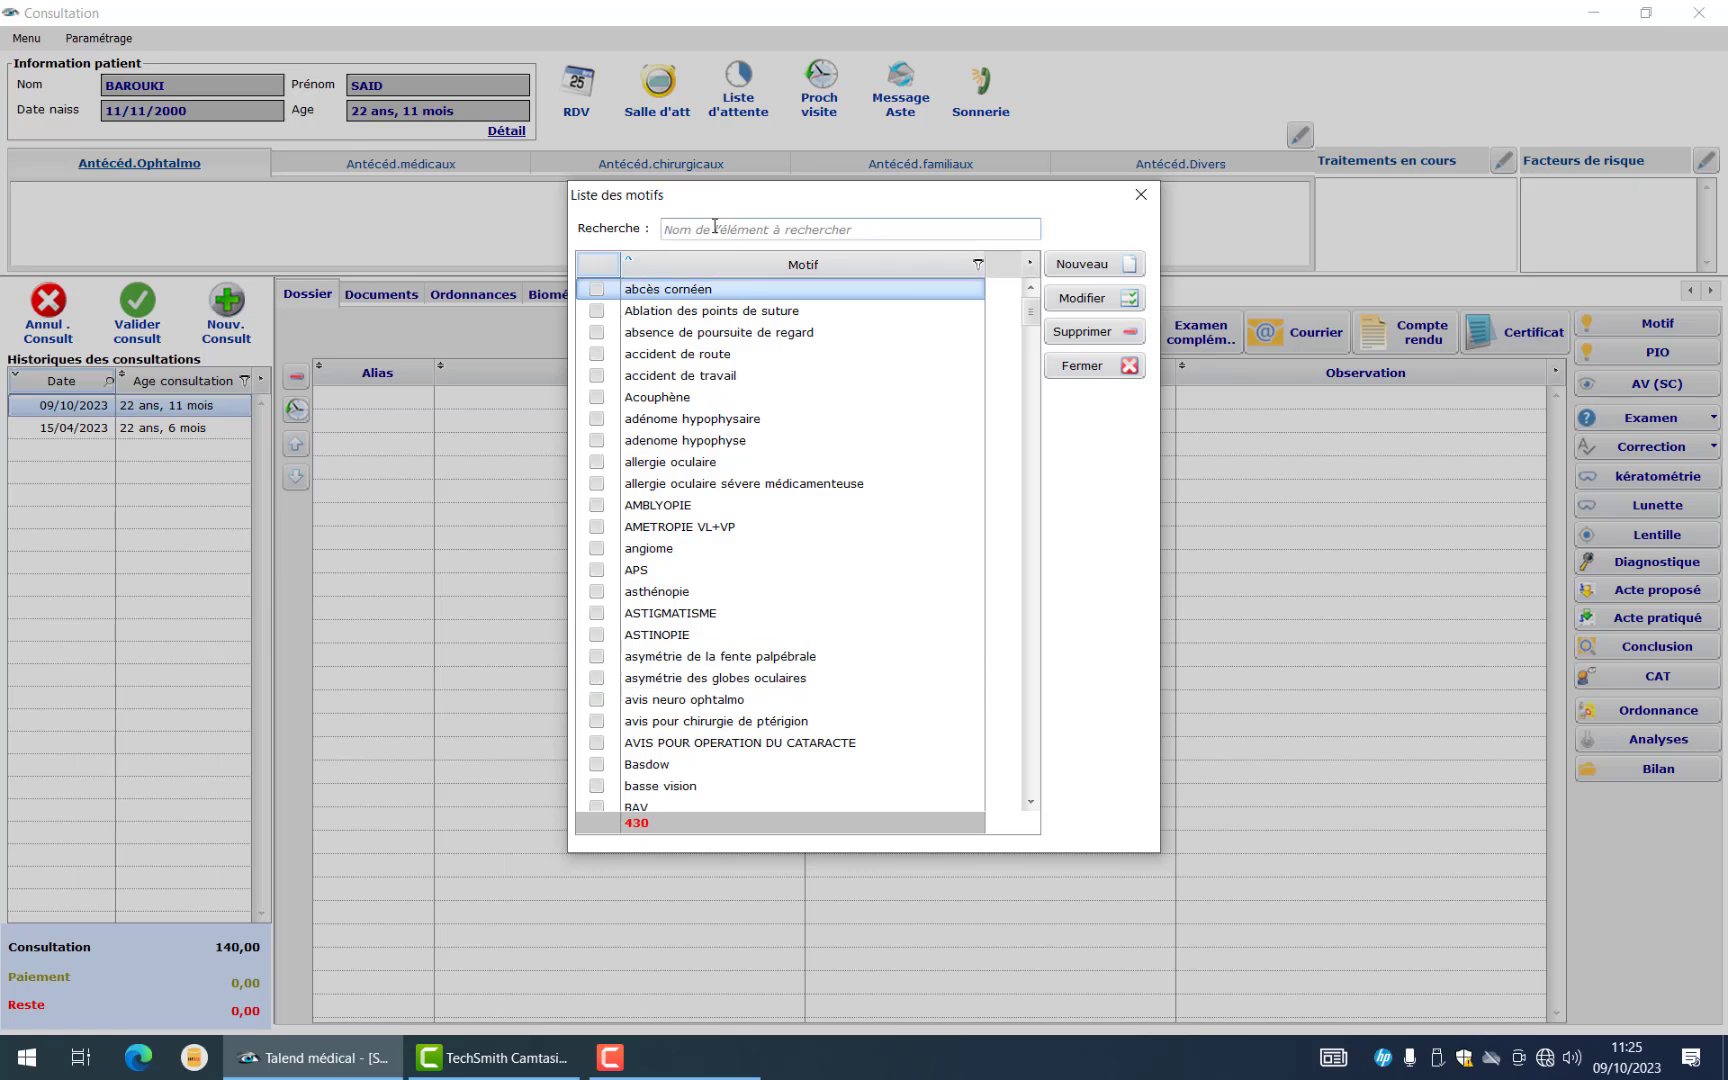
{"action": "left_click", "coordinate": [704, 227]}
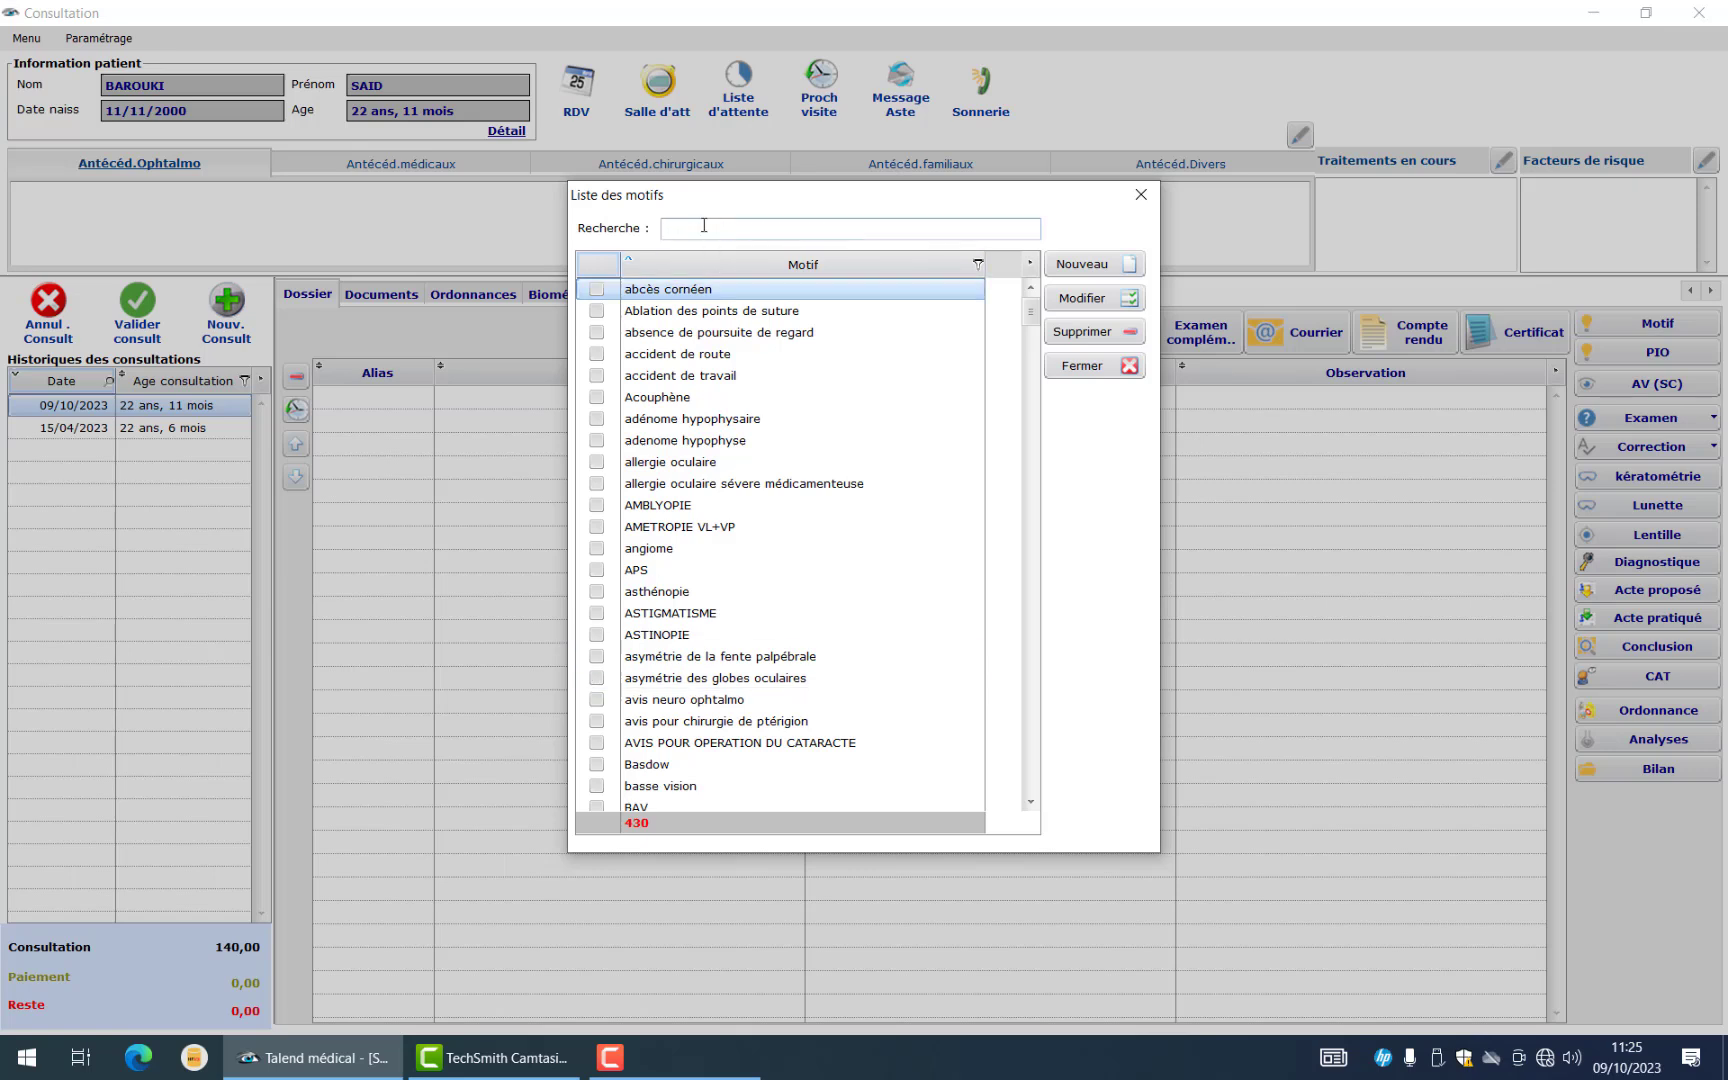
{"action": "type", "text": "bac"}
{"action": "key", "text": "BackSpace"}
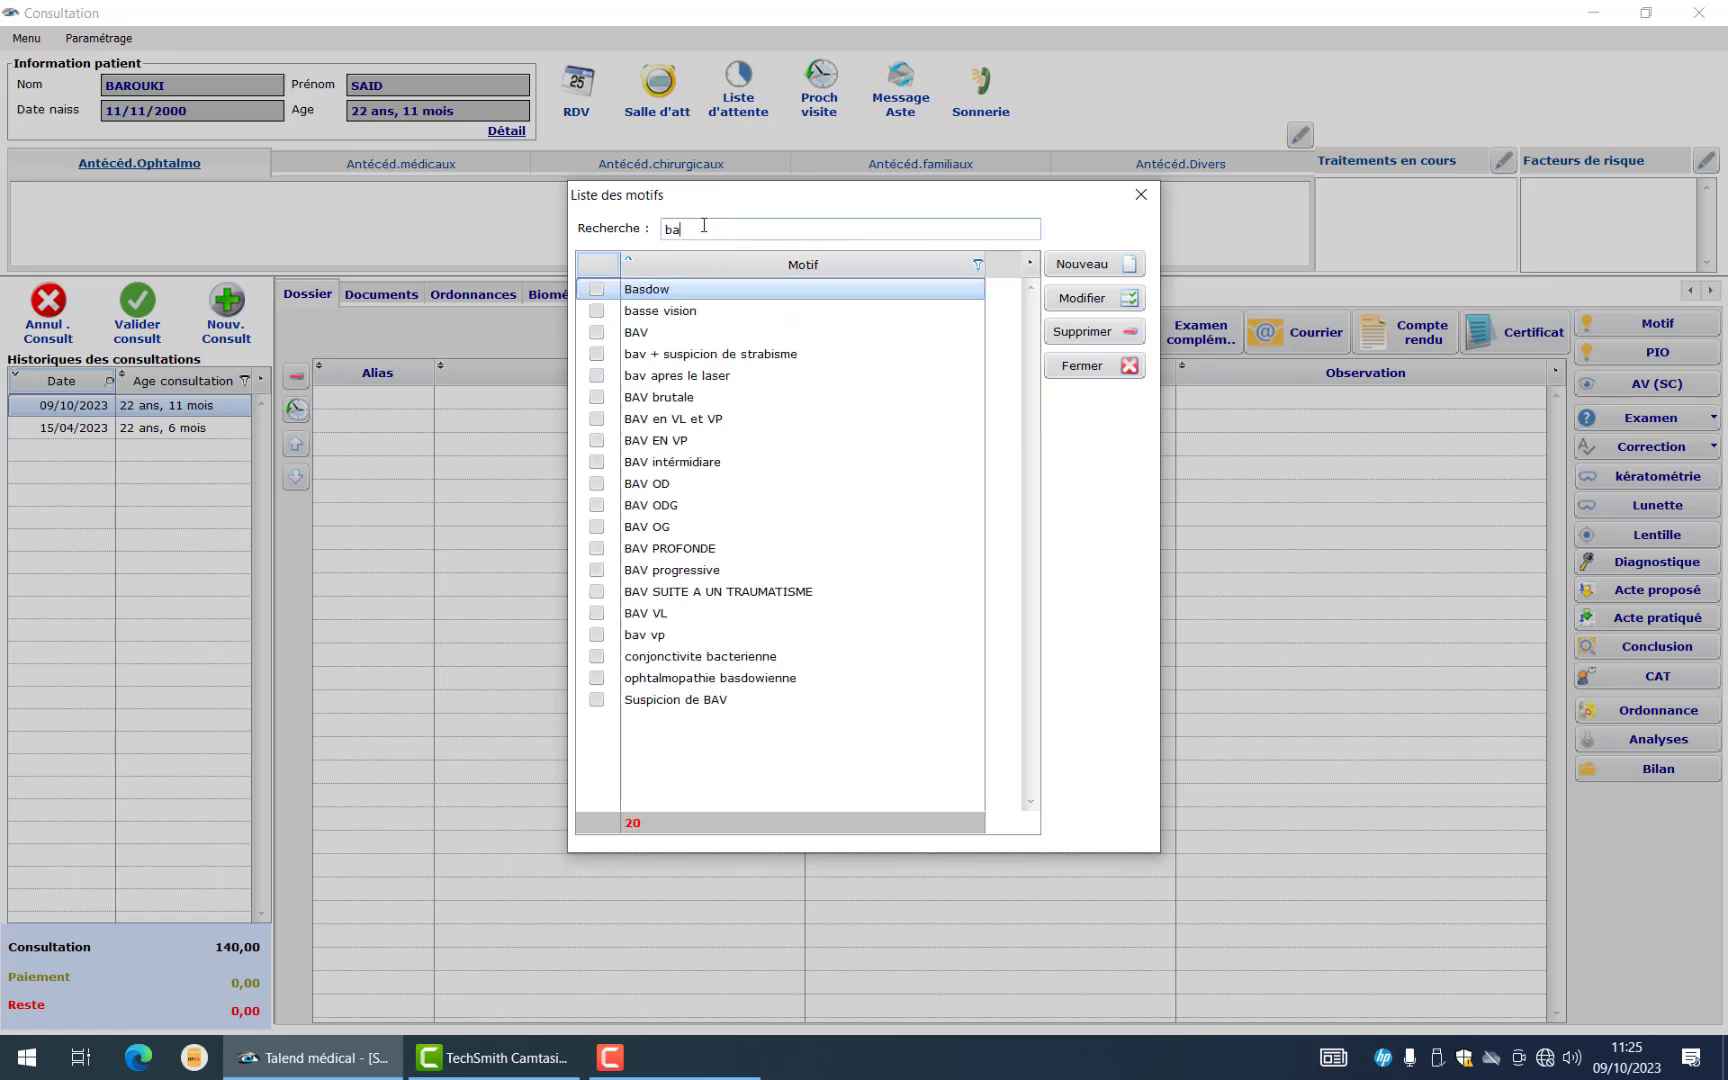
{"action": "type", "text": "v"}
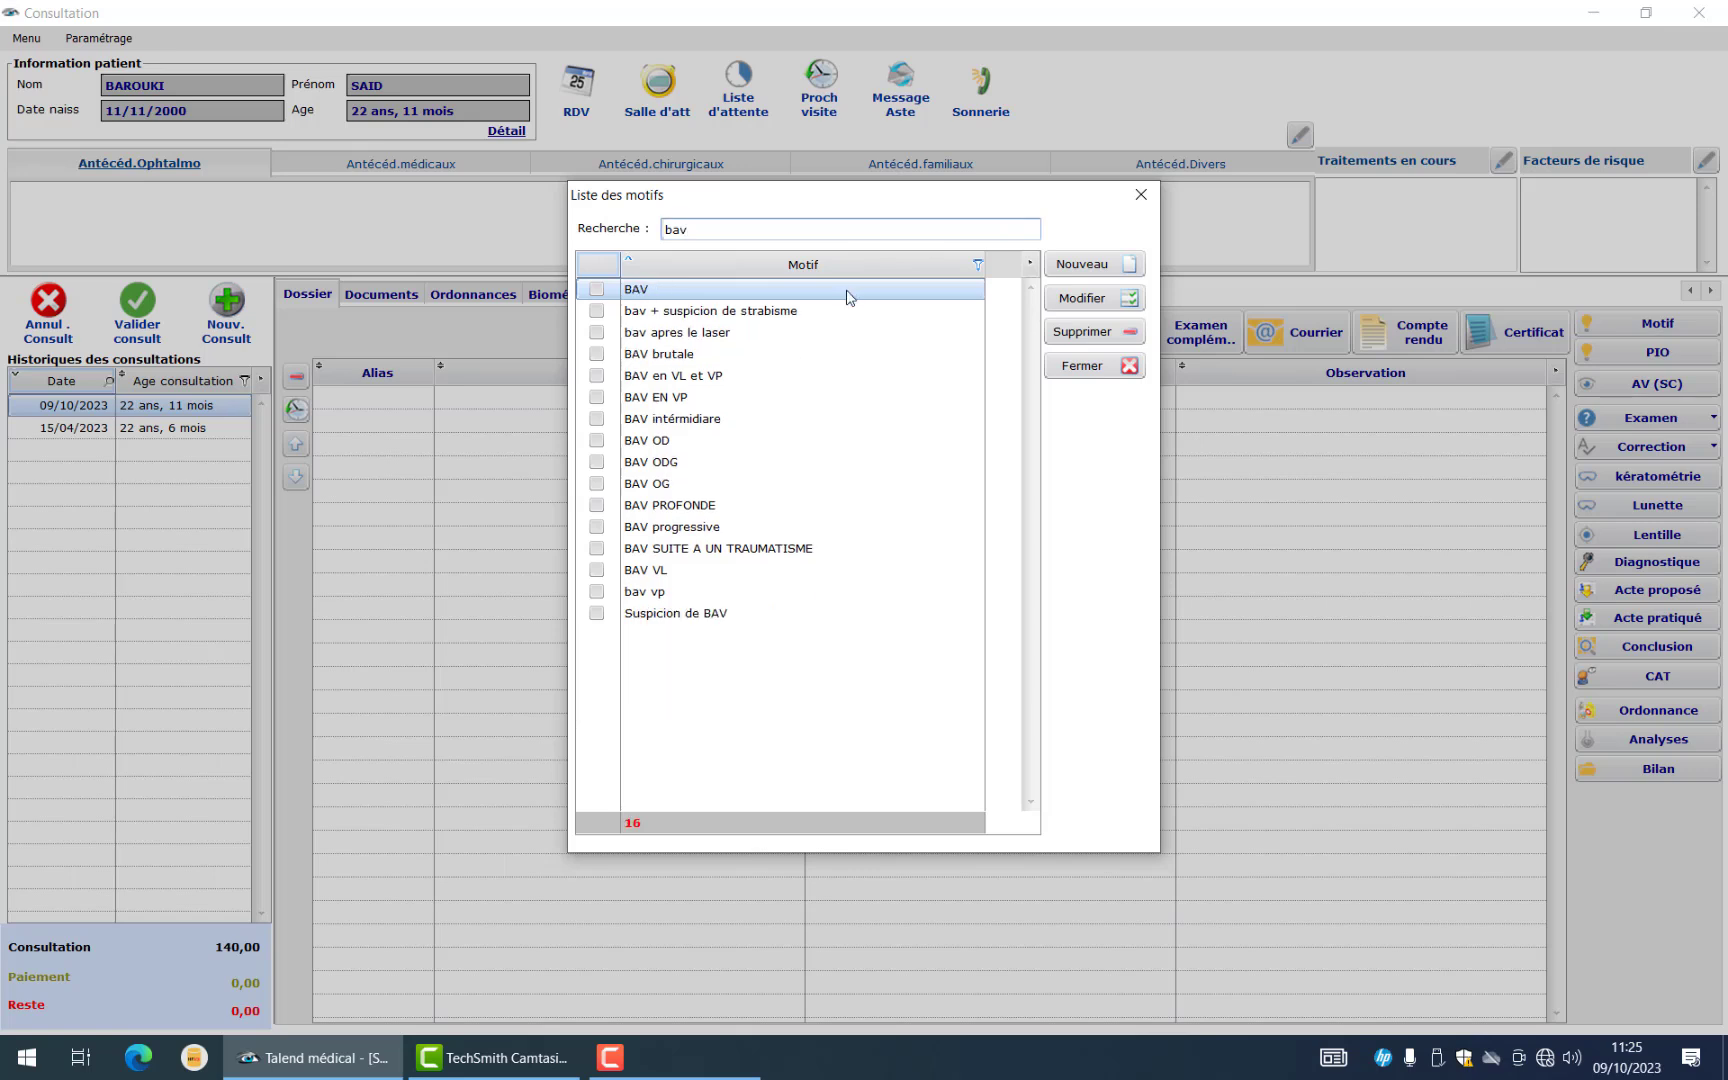
{"action": "left_click", "coordinate": [596, 289]}
{"action": "left_click", "coordinate": [1133, 205]}
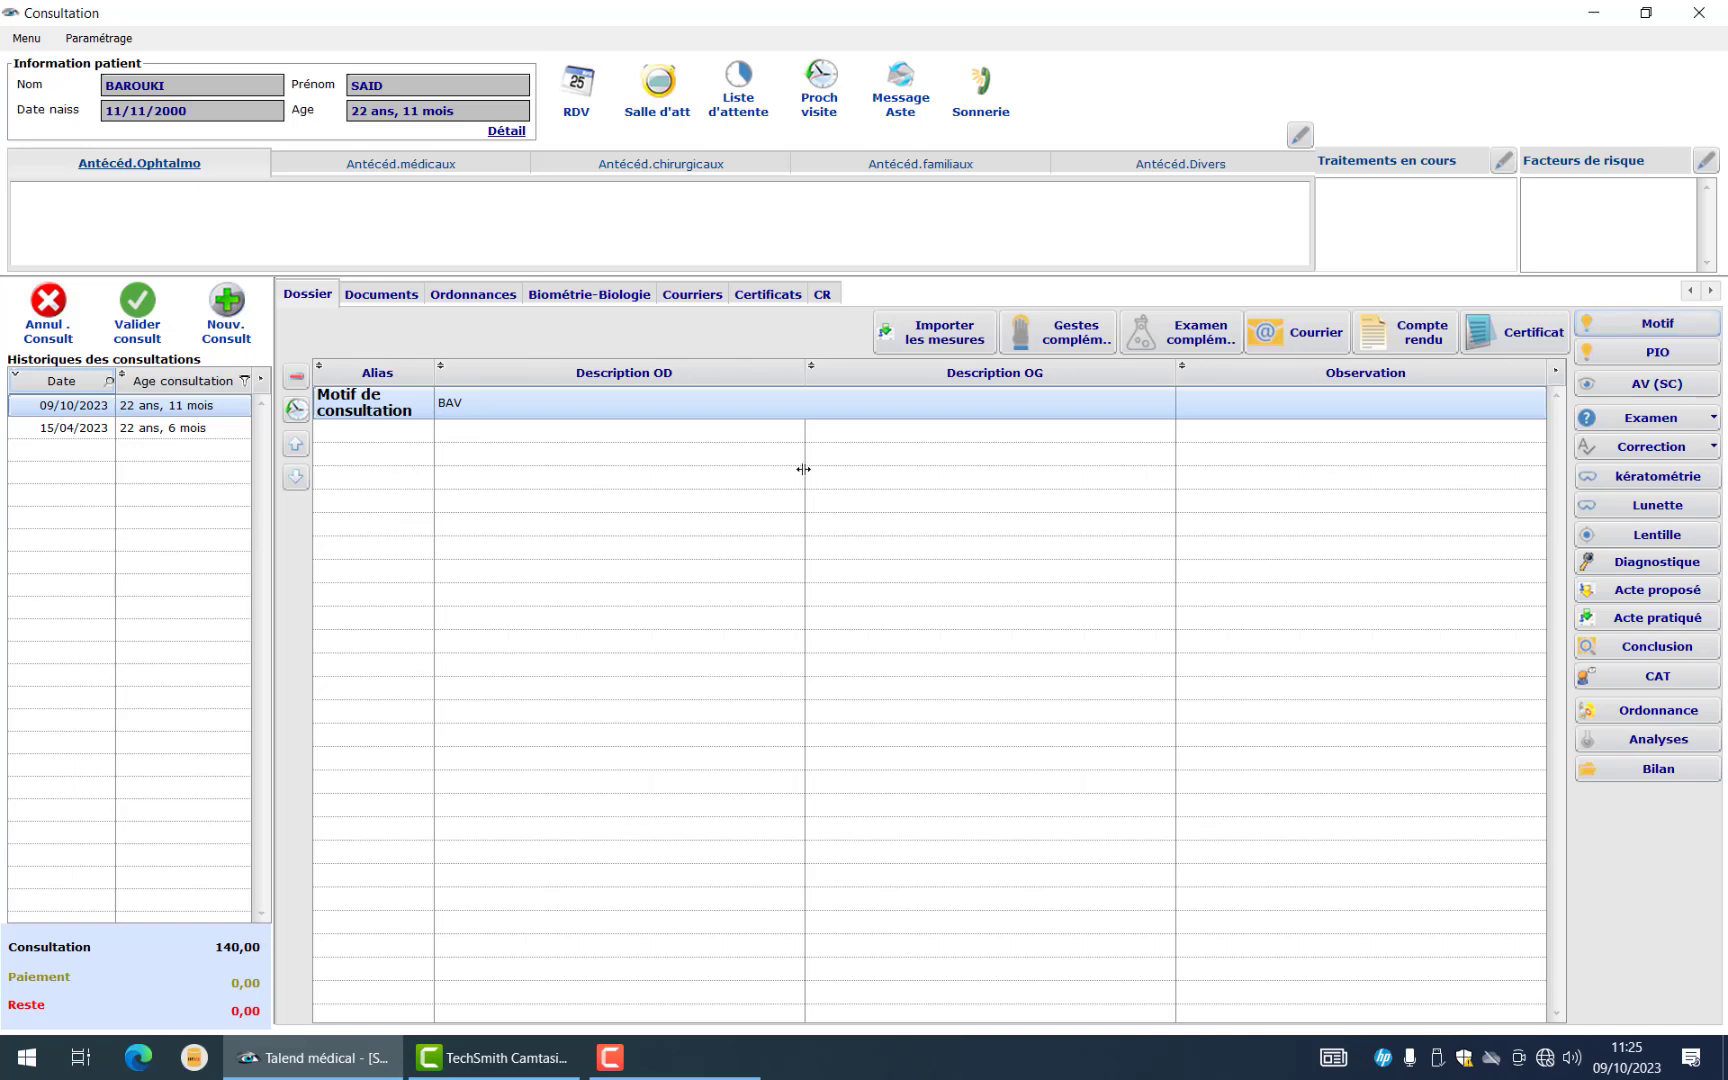
{"action": "double_click", "coordinate": [463, 408]}
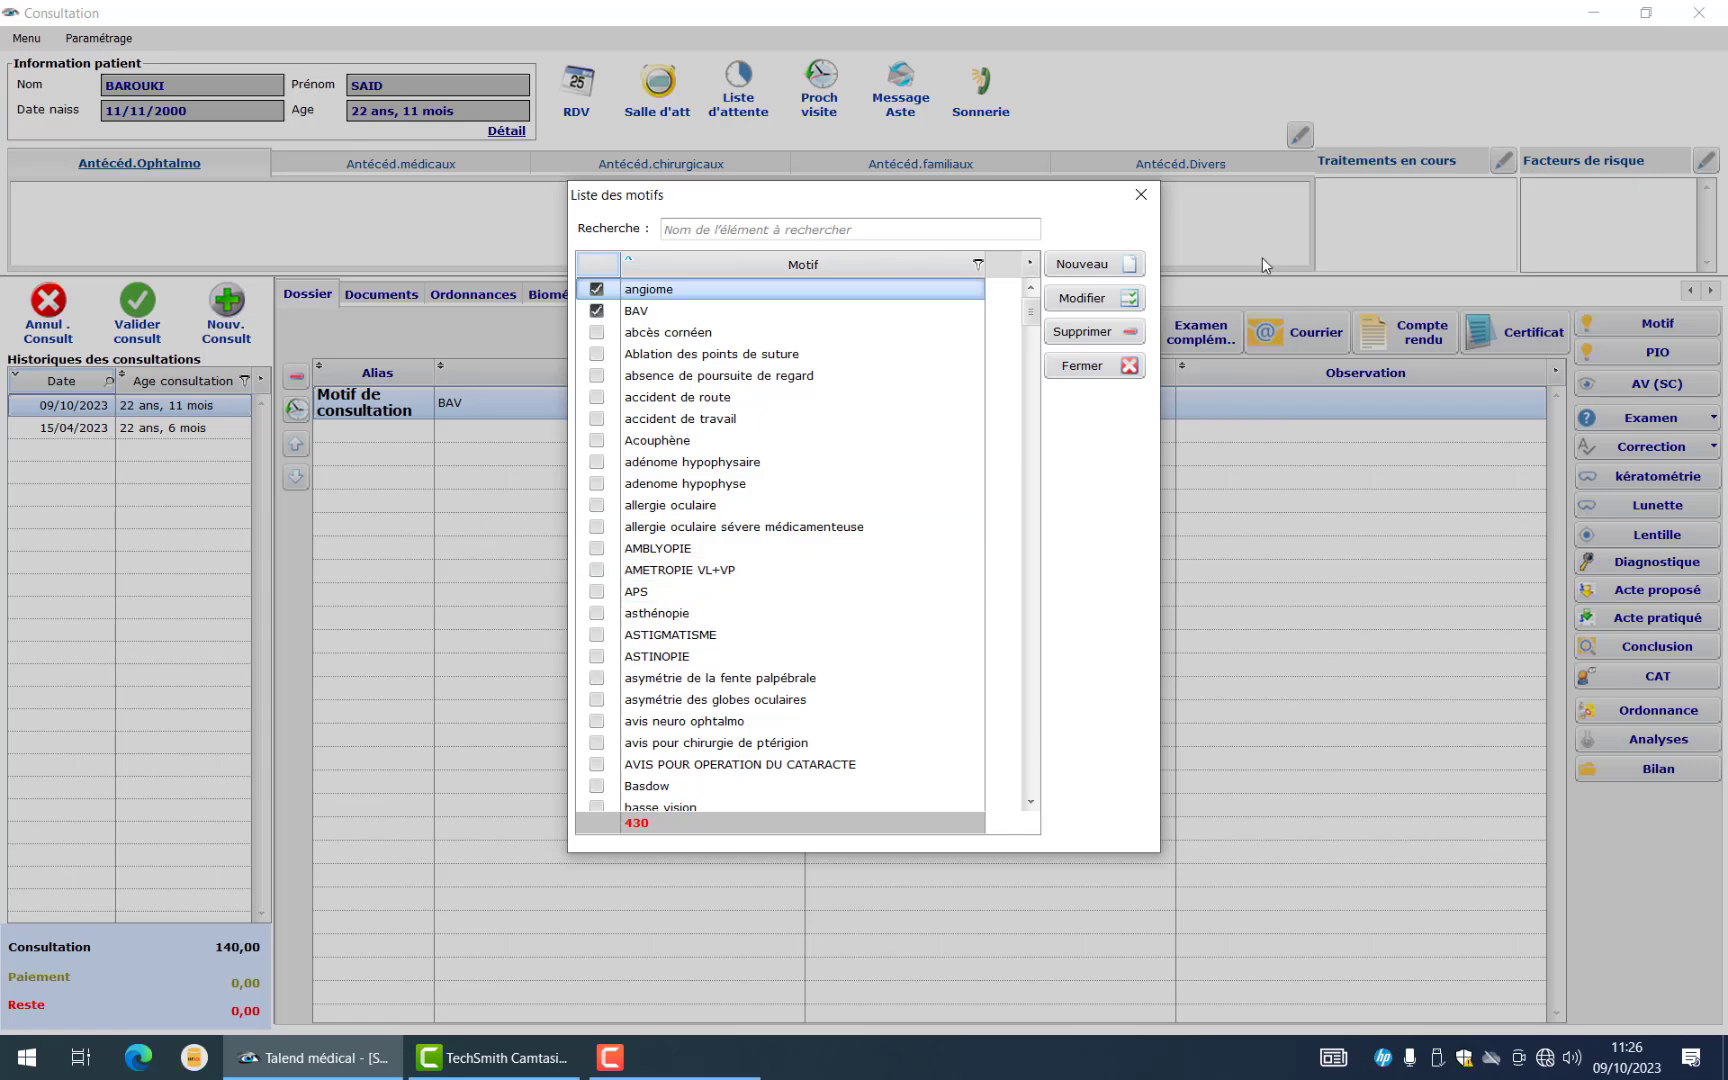
{"action": "left_click", "coordinate": [1142, 195]}
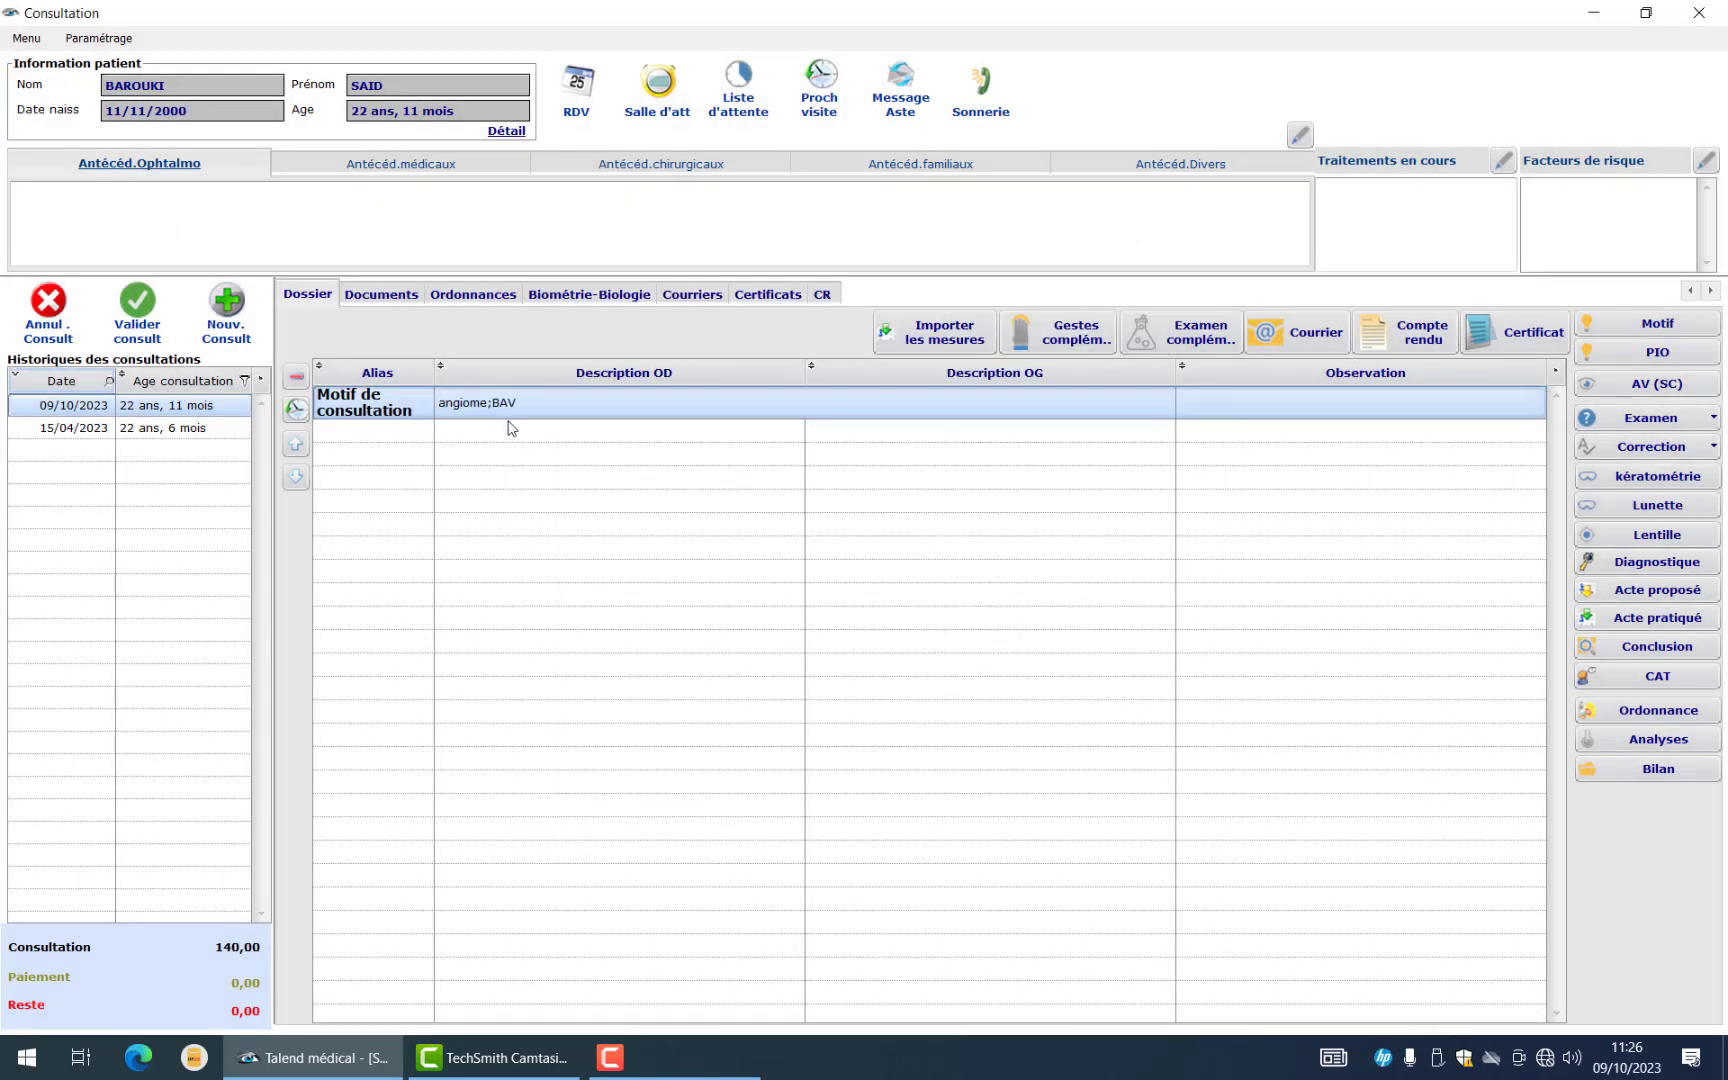
Import the intraocular pressure and pachymetry measurements for both eyes and validate them in the consultation
{"action": "left_click", "coordinate": [1610, 360]}
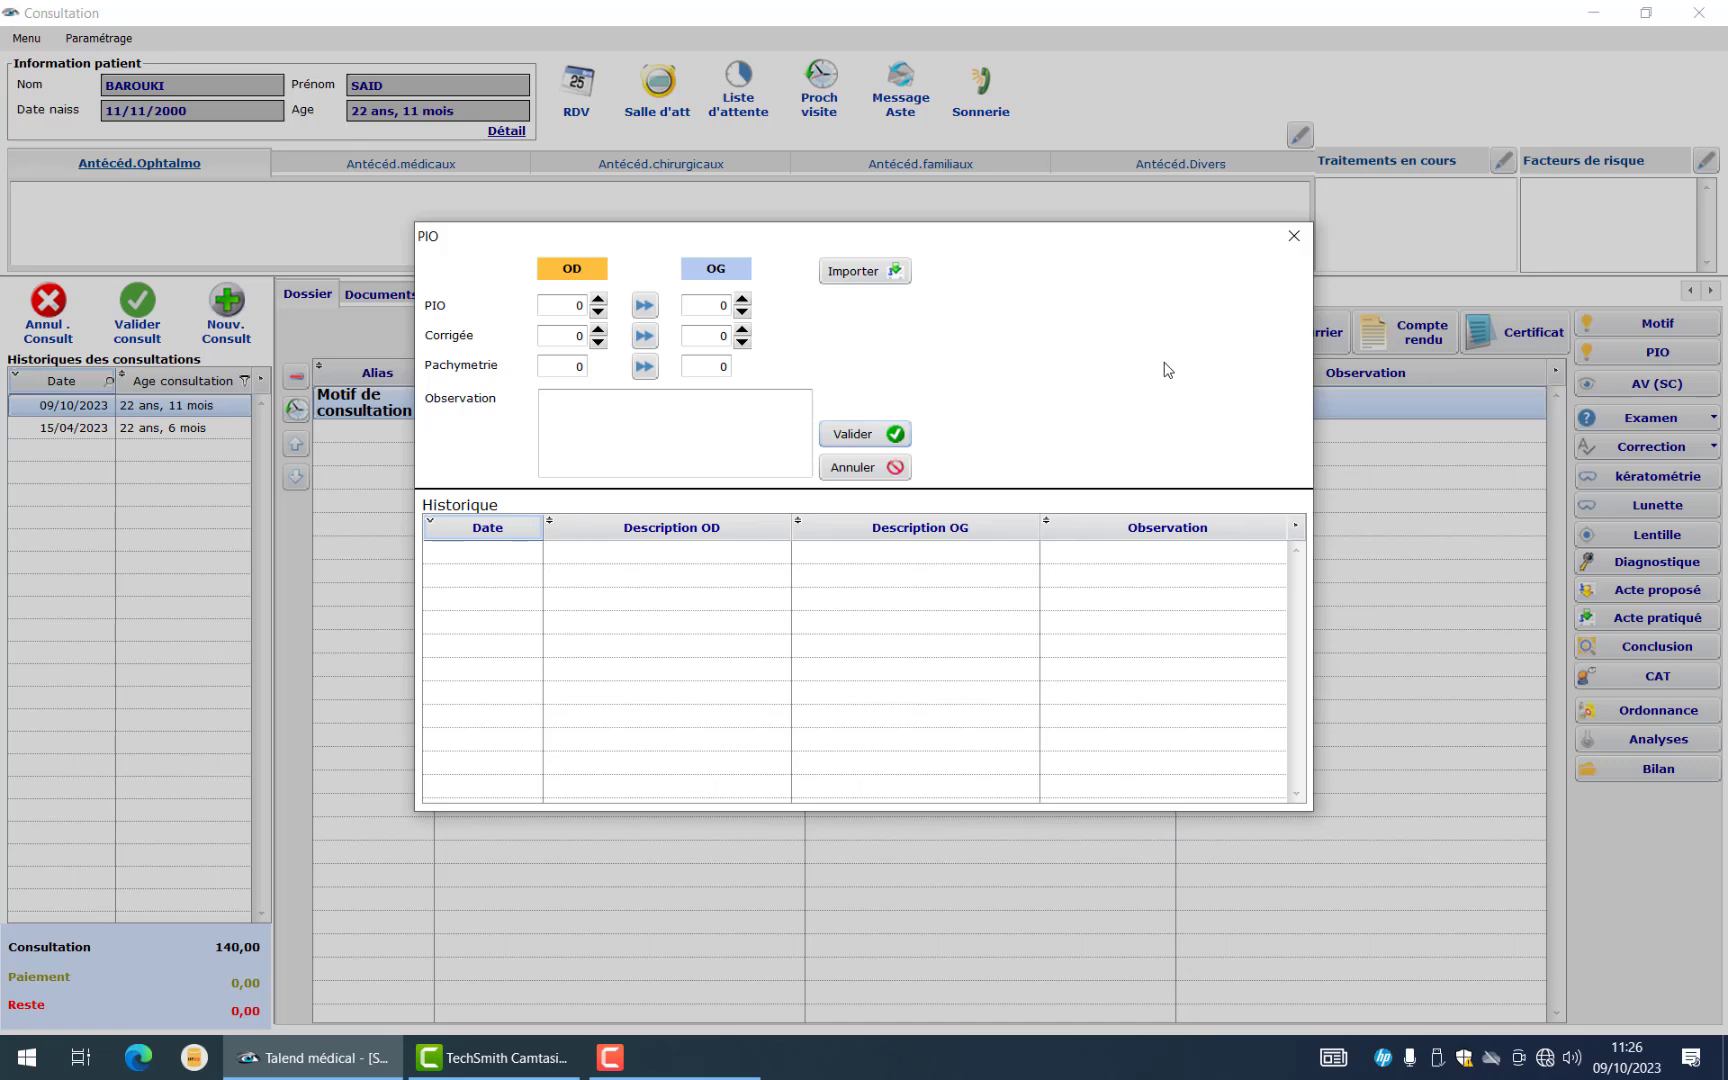
{"action": "left_click", "coordinate": [886, 272]}
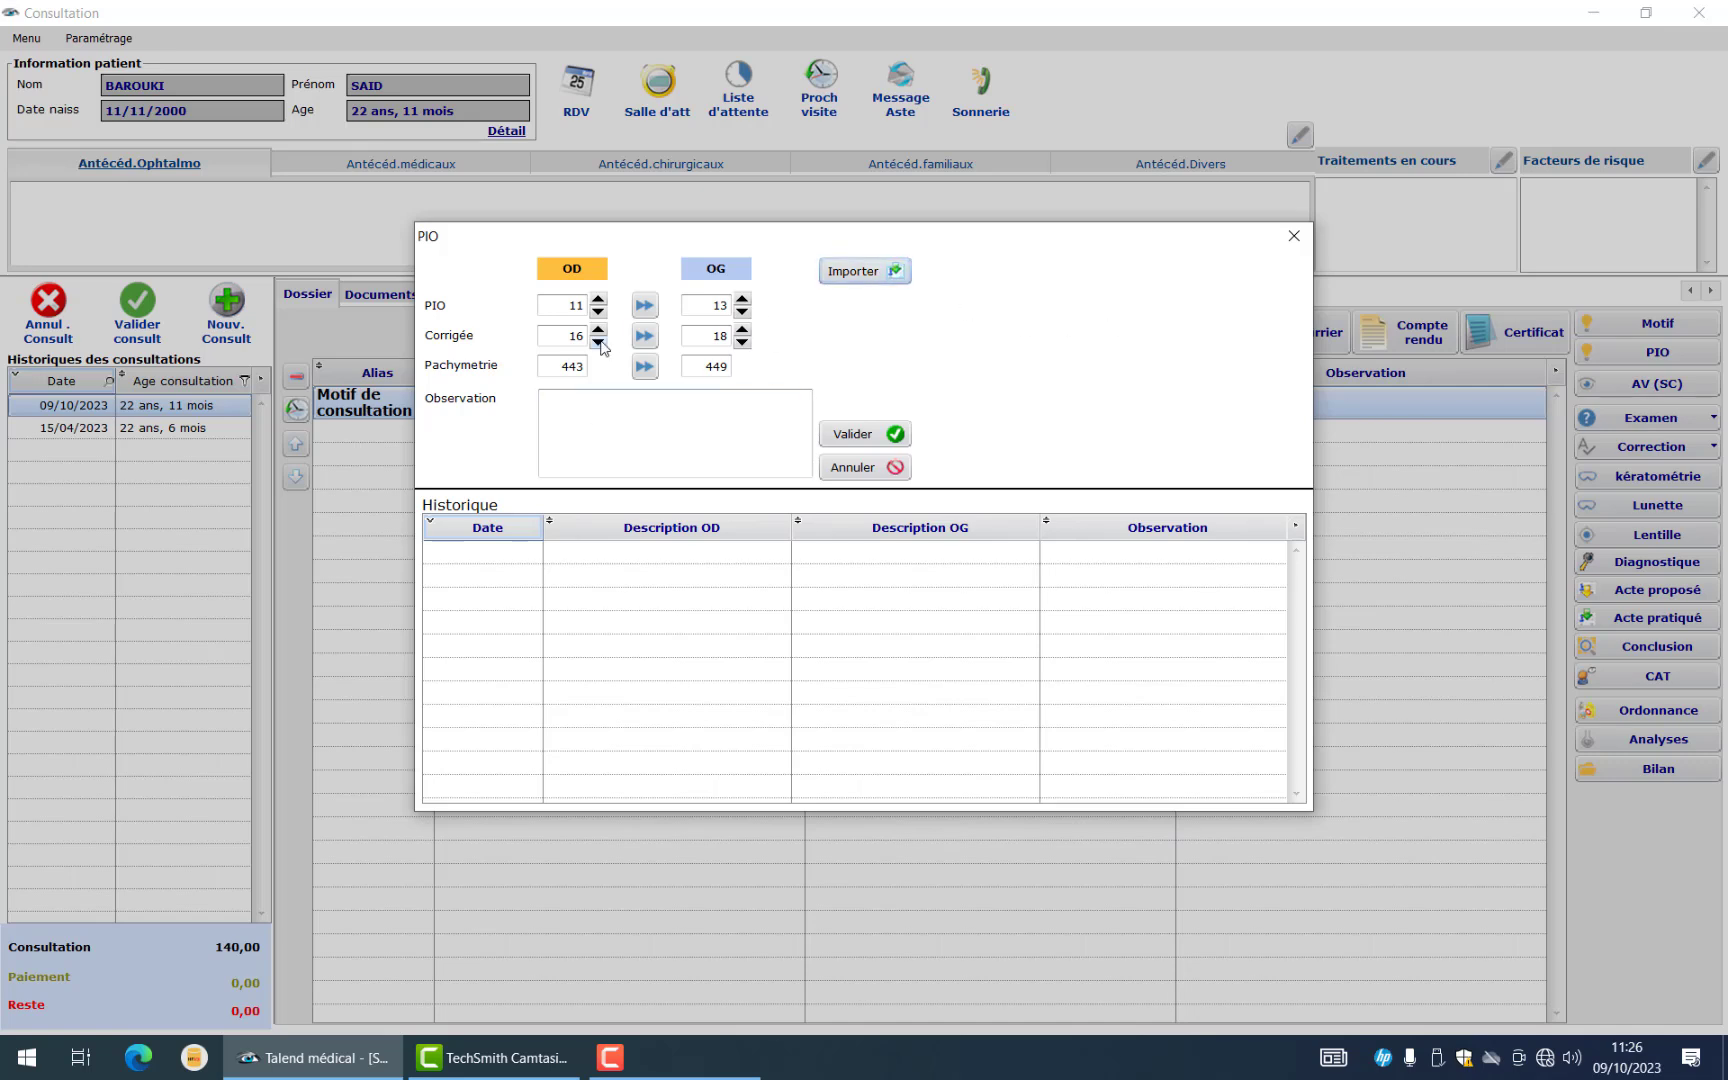
{"action": "left_click", "coordinate": [851, 436]}
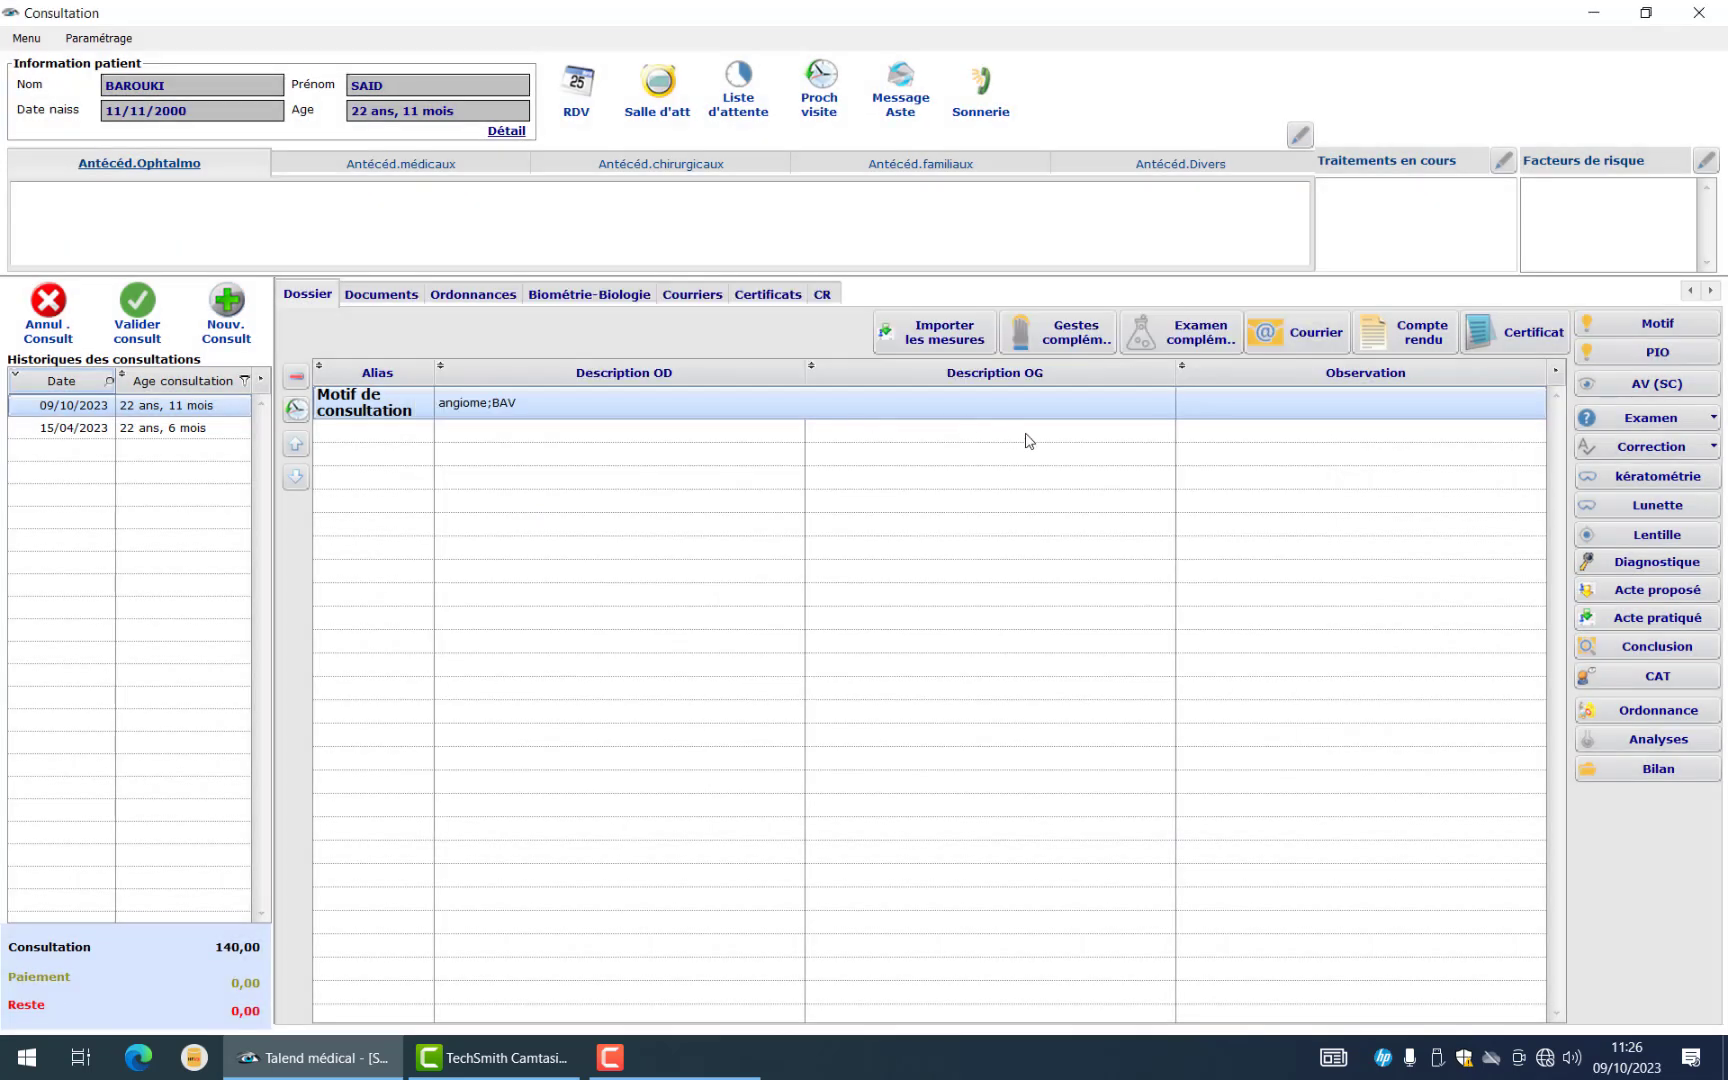
Record the uncorrected visual acuity as CLD1 and P3 for the right eye and PL- and P2 for the left eye
{"action": "left_click", "coordinate": [1638, 388]}
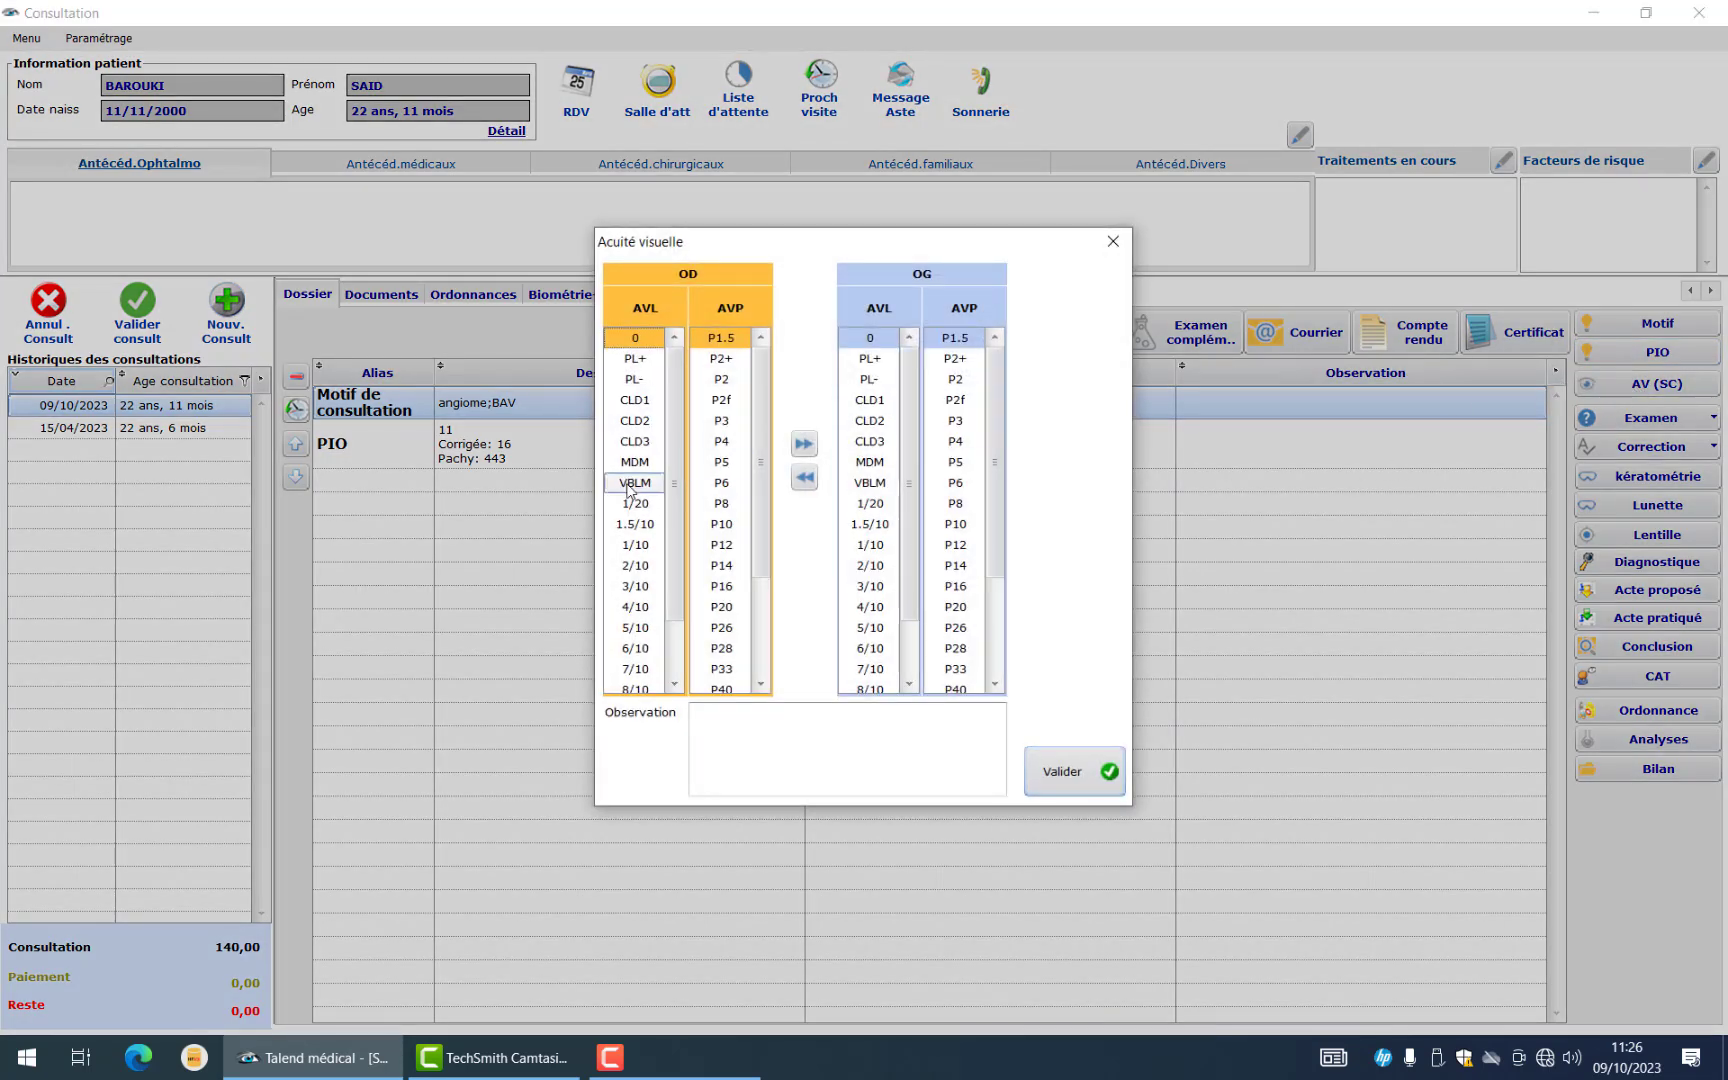
{"action": "left_click", "coordinate": [634, 400]}
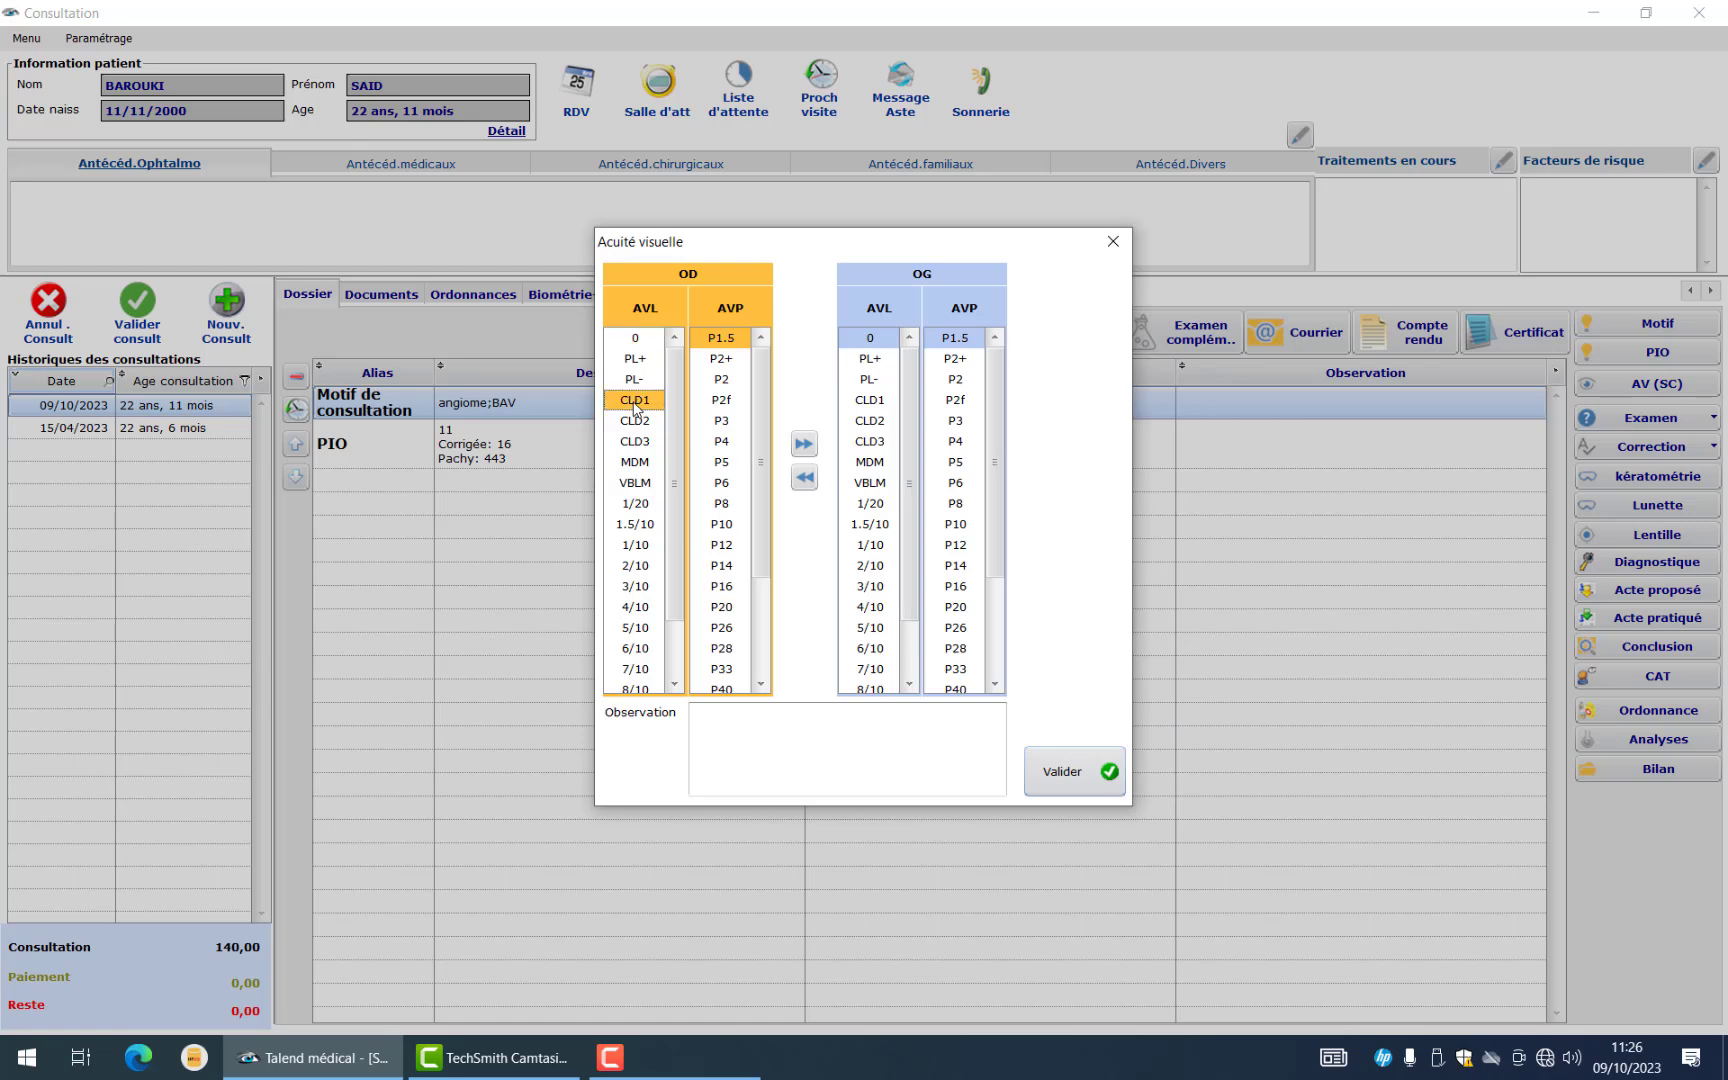
{"action": "left_click", "coordinate": [716, 427]}
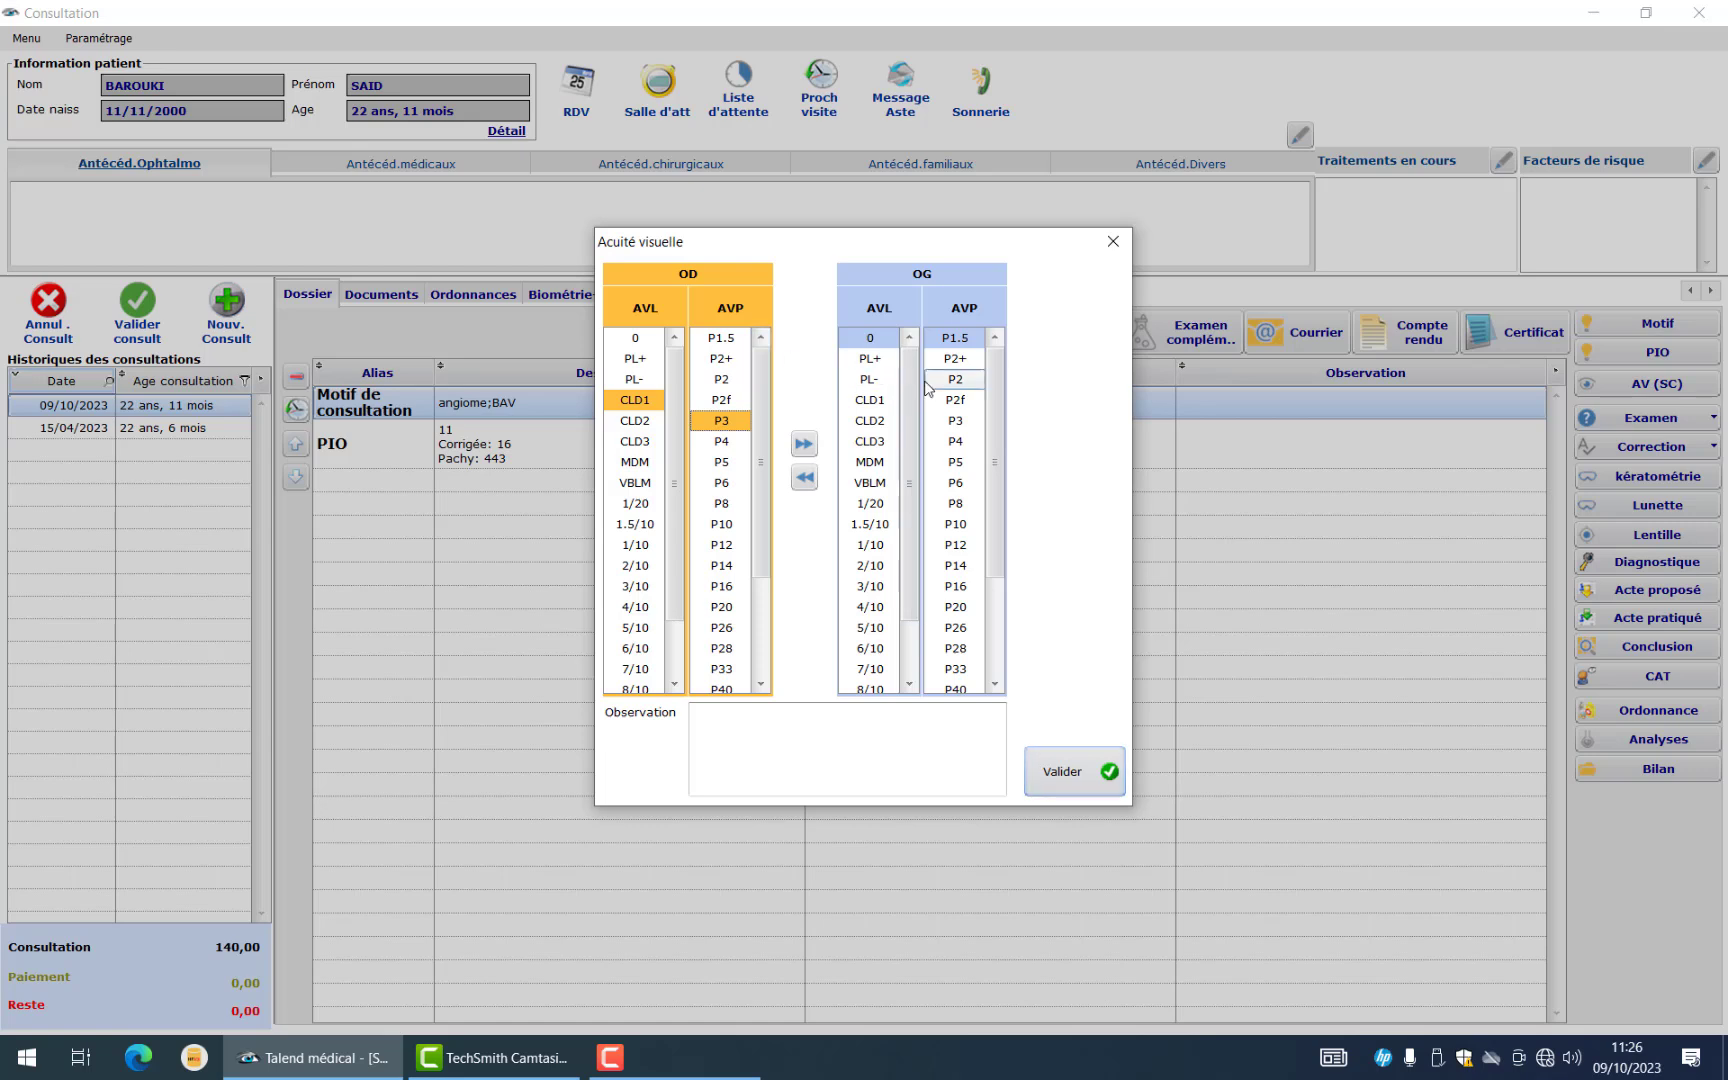
{"action": "left_click", "coordinate": [874, 380]}
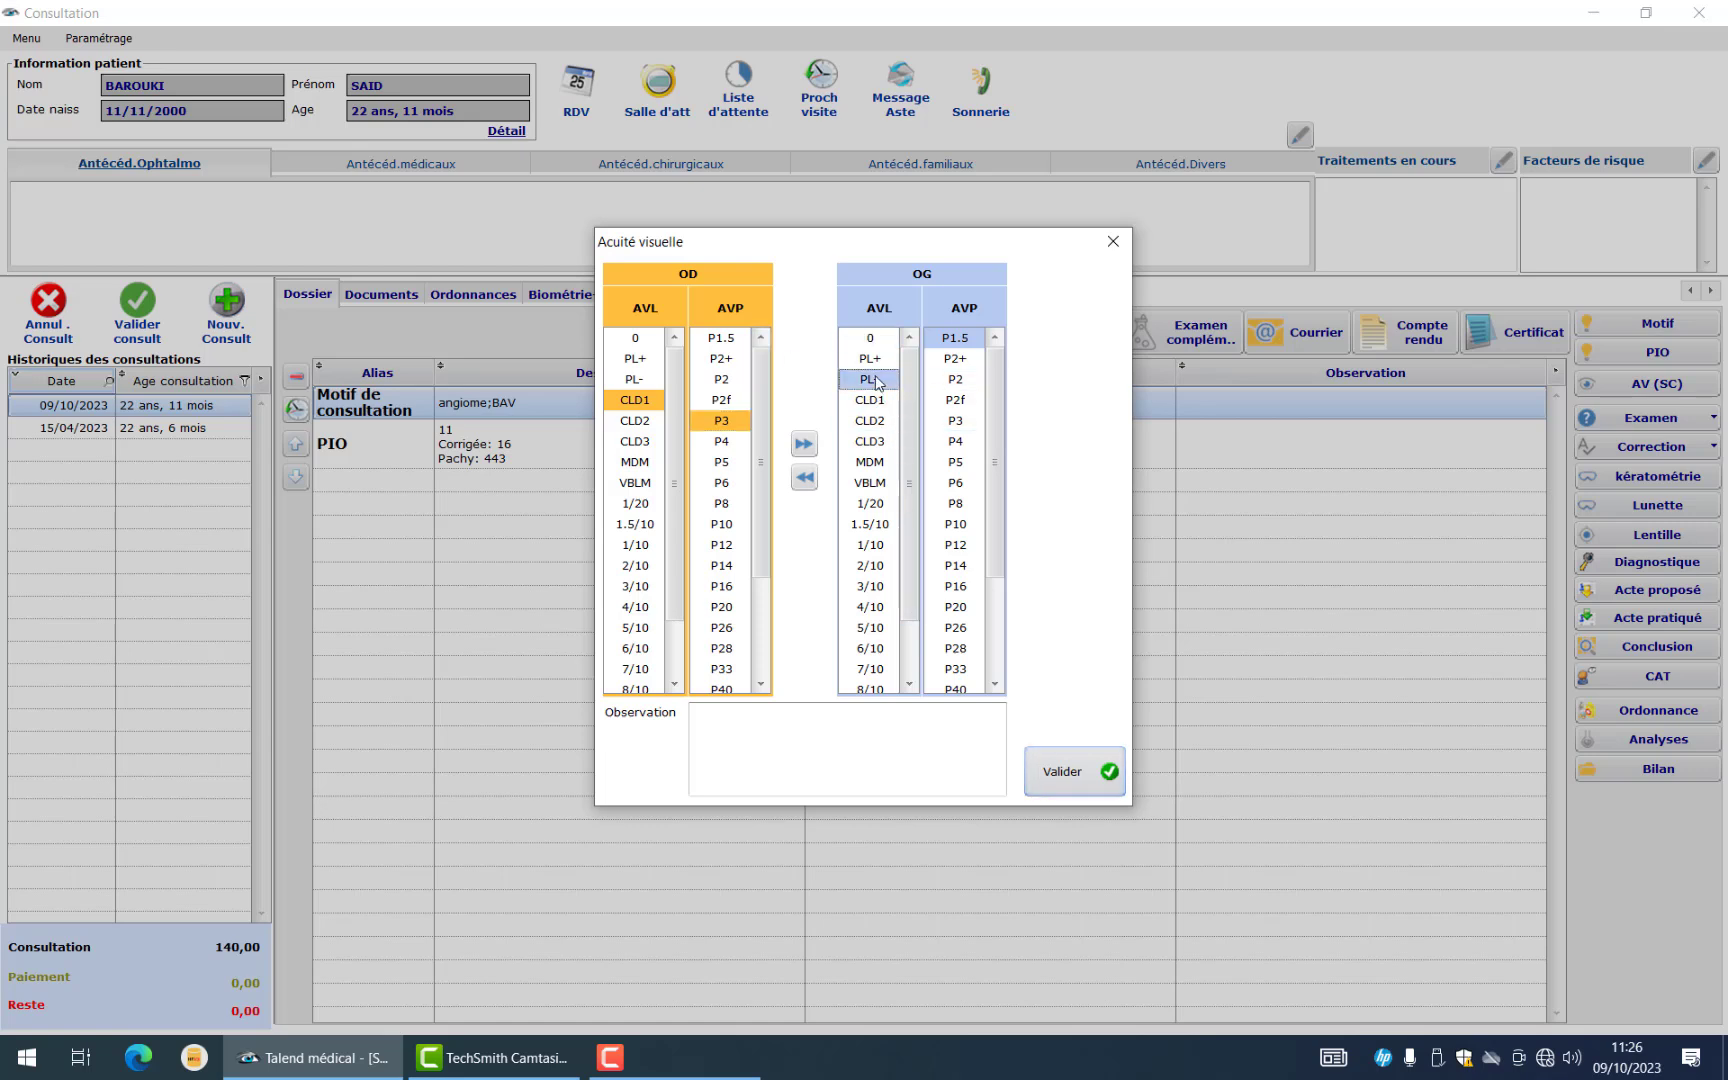
{"action": "left_click", "coordinate": [968, 384]}
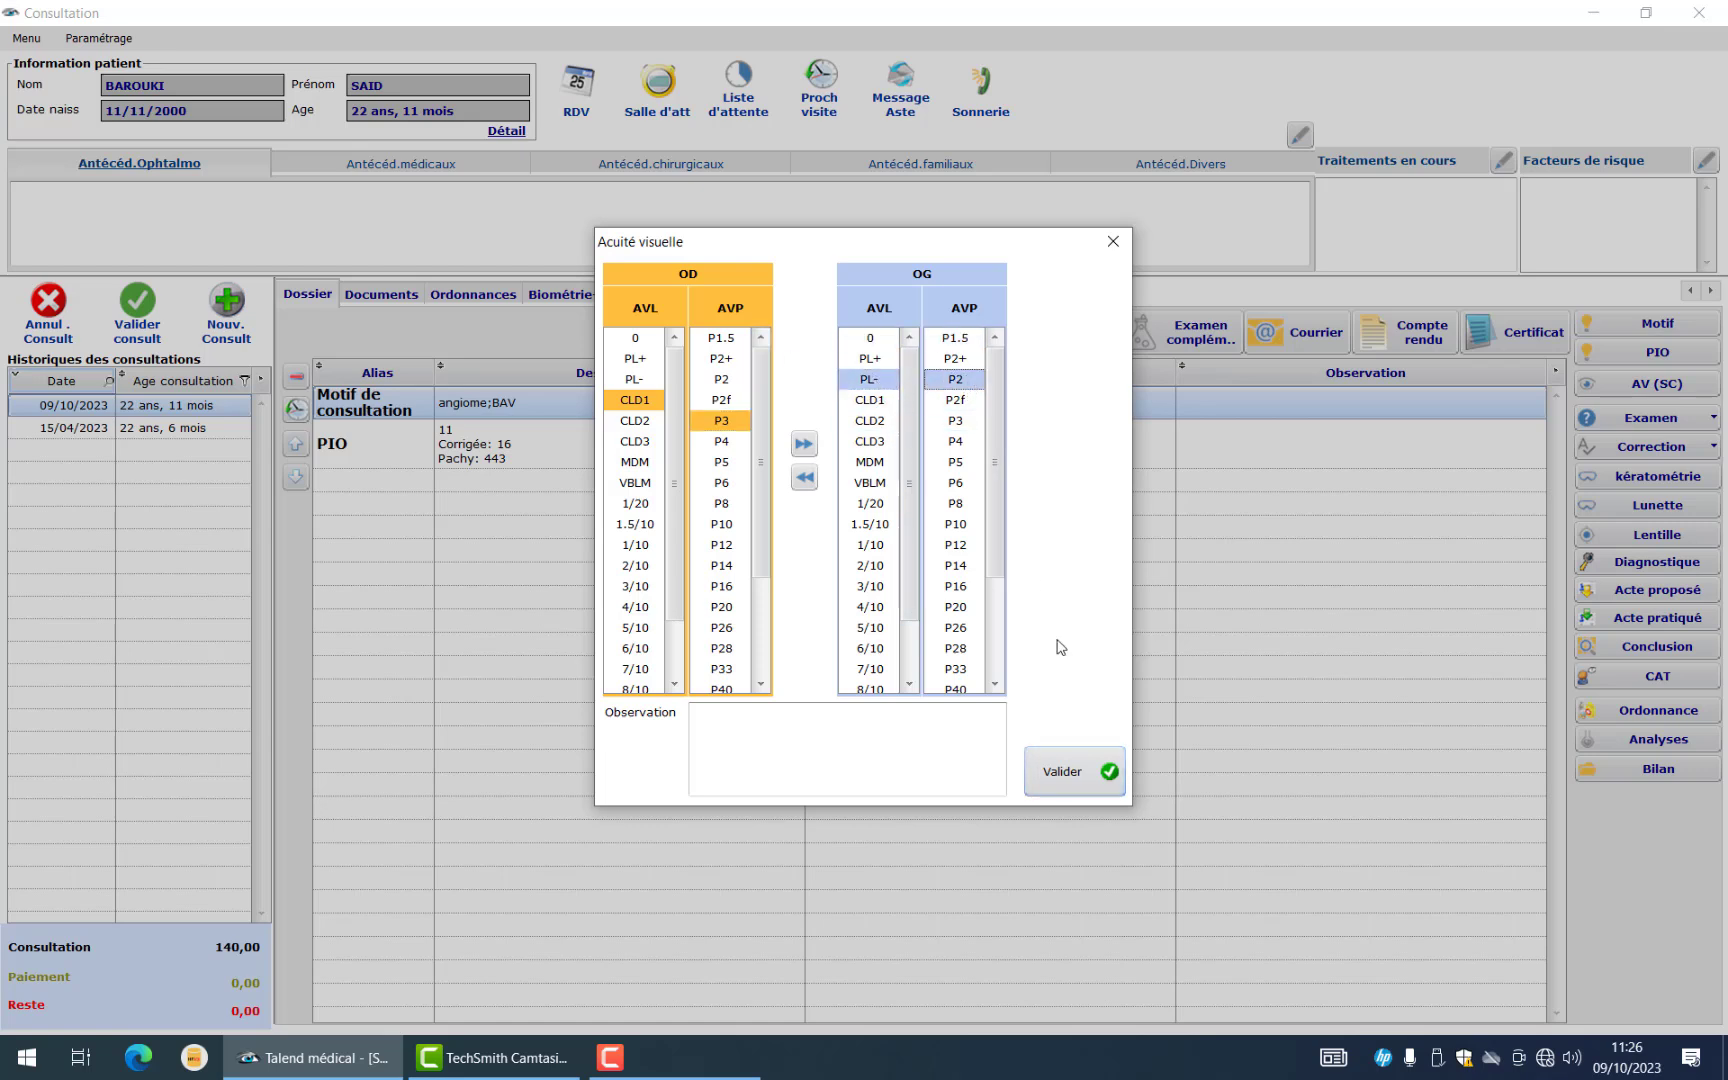
{"action": "left_click", "coordinate": [1090, 790]}
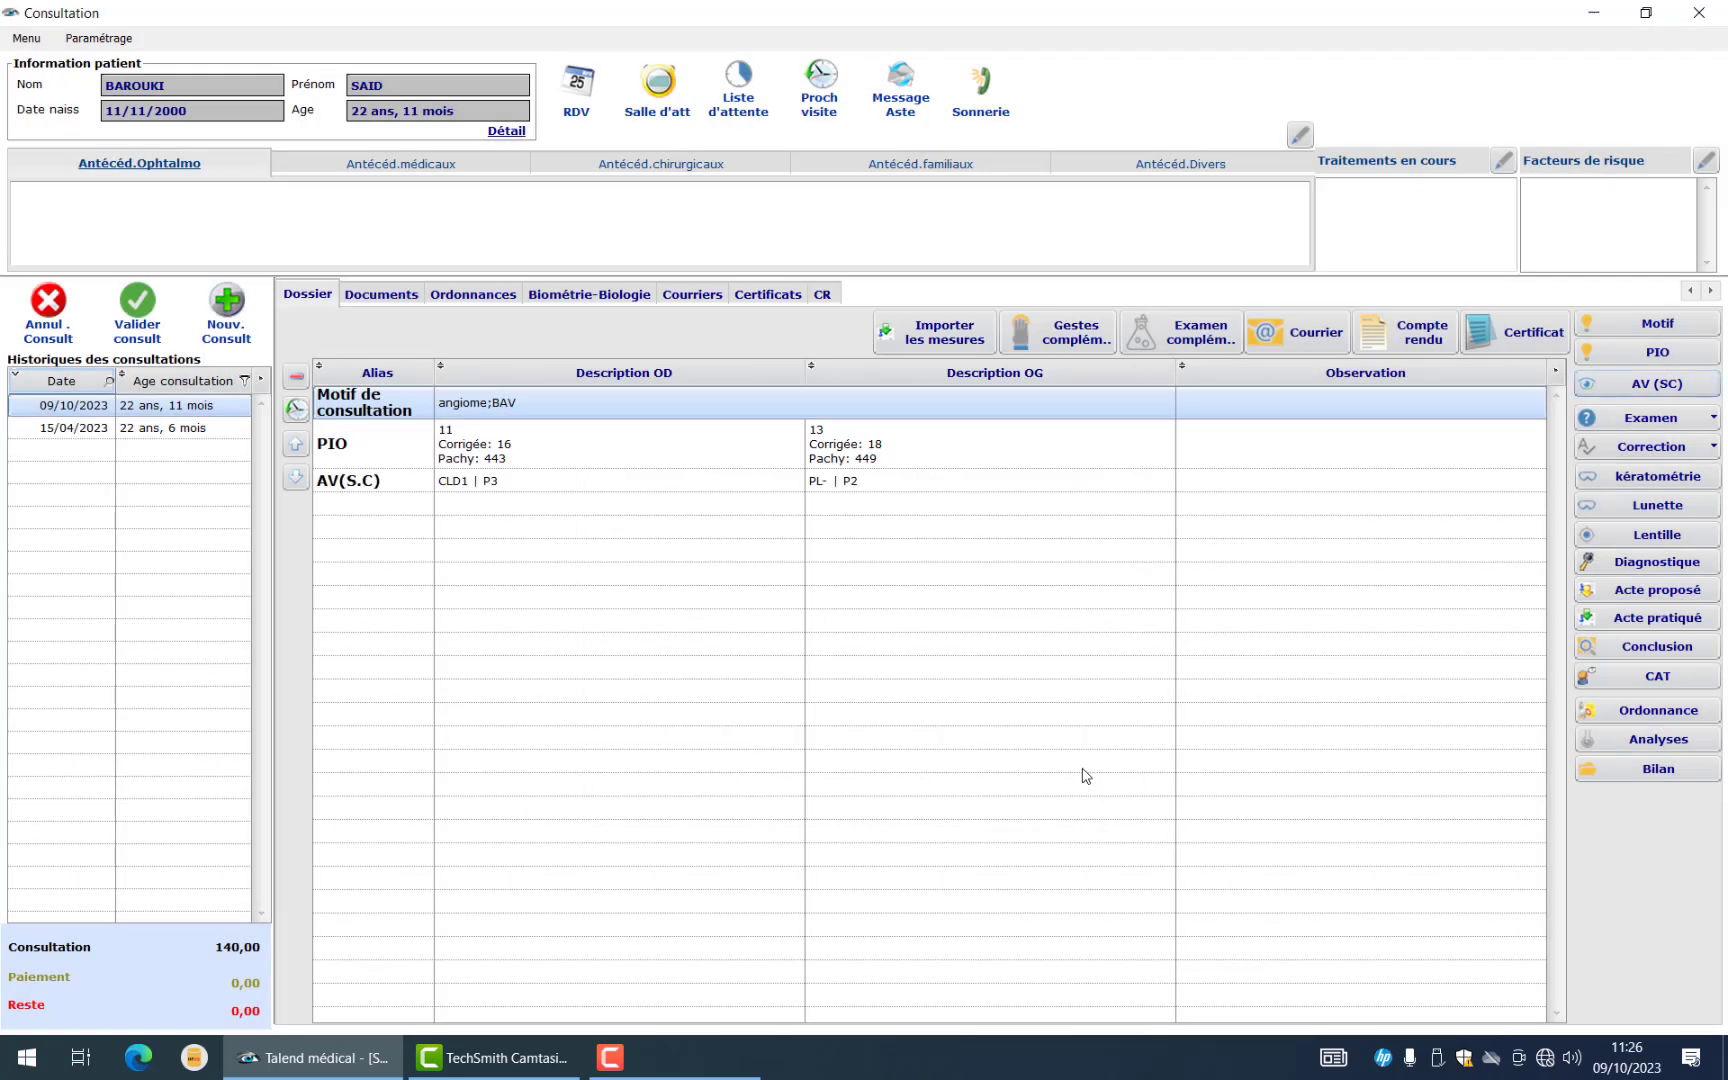
Add an LAF examination with CRISTALLIN for the right eye, copy it to the left eye and validate
{"action": "left_click", "coordinate": [1710, 420]}
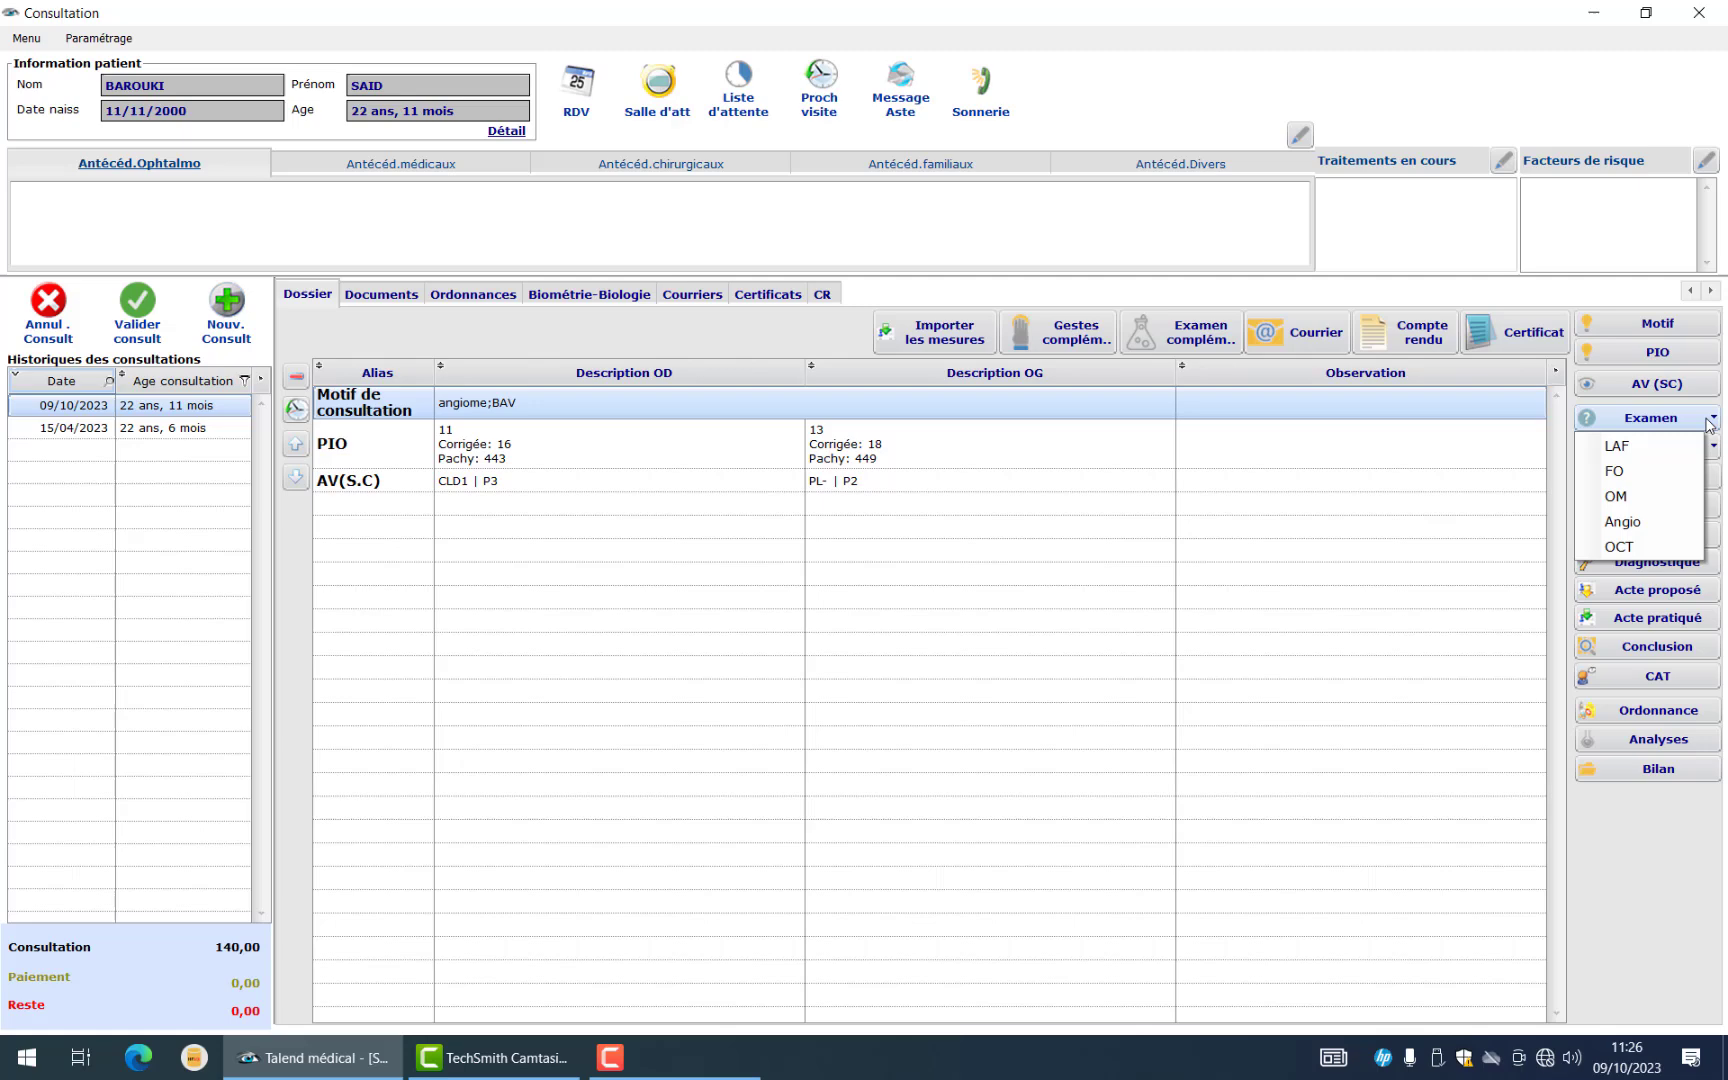
{"action": "left_click", "coordinate": [1662, 446]}
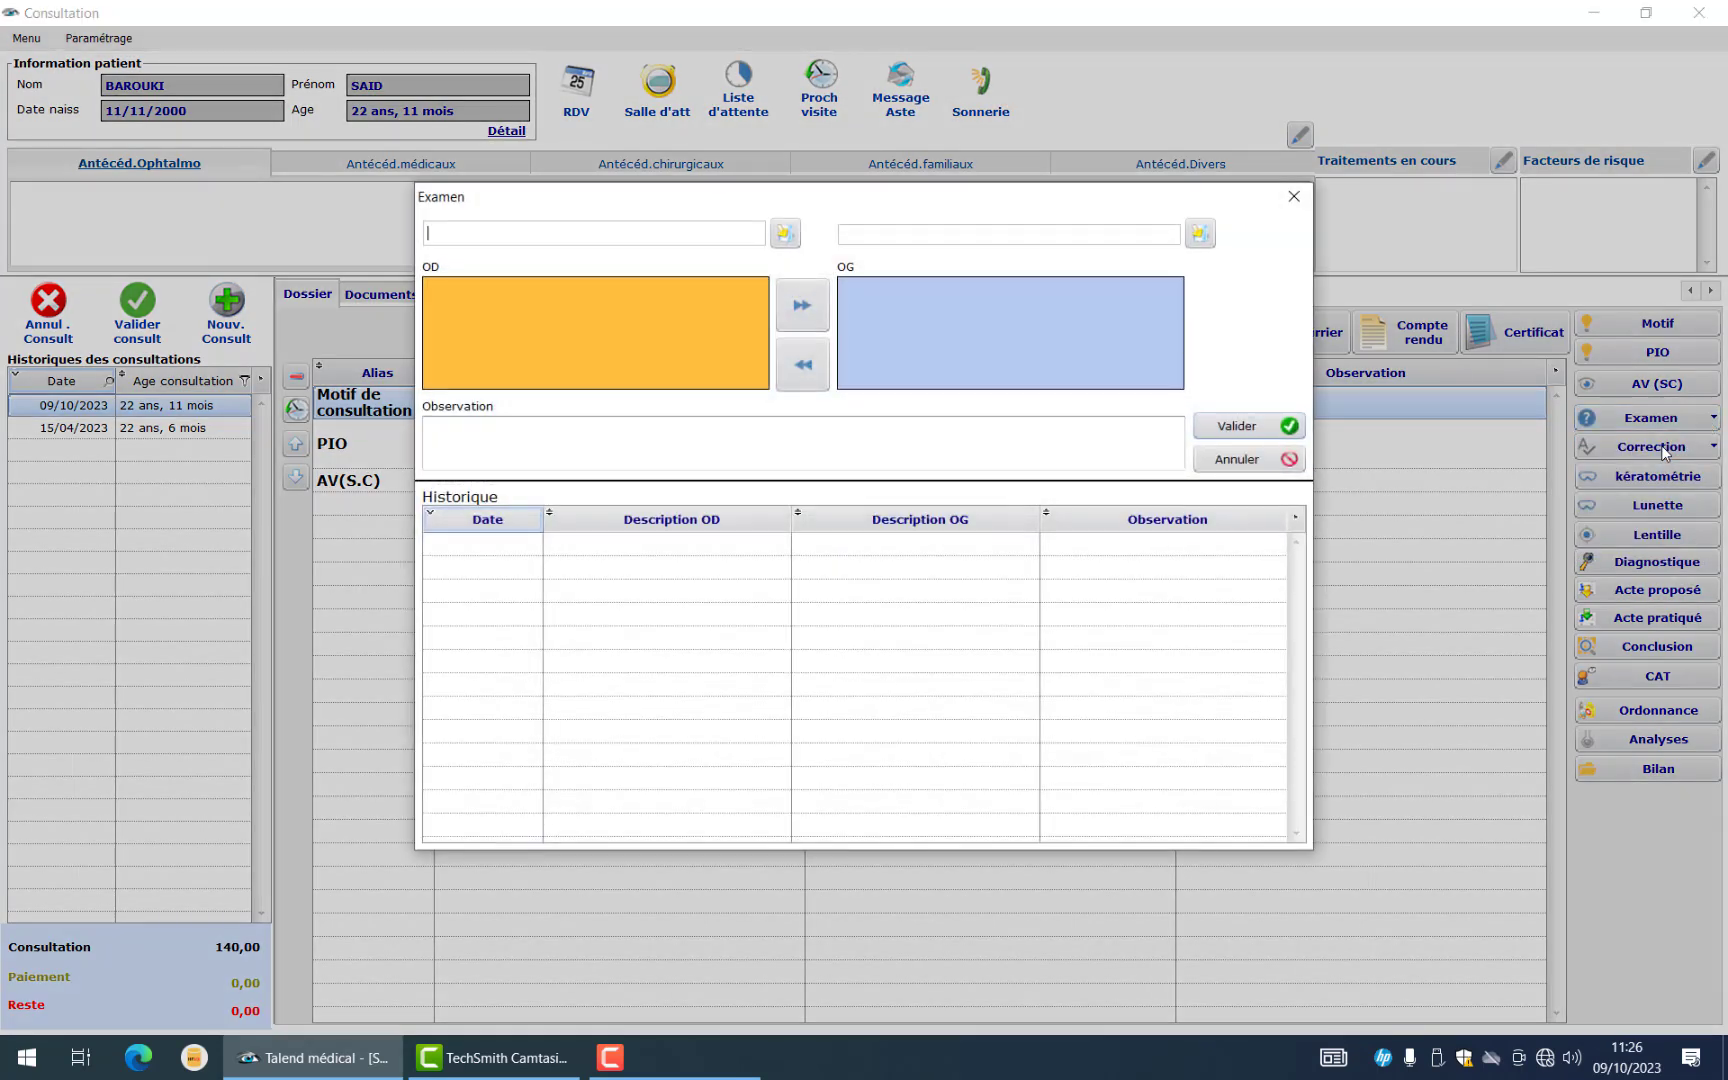
{"action": "left_click", "coordinate": [785, 233]}
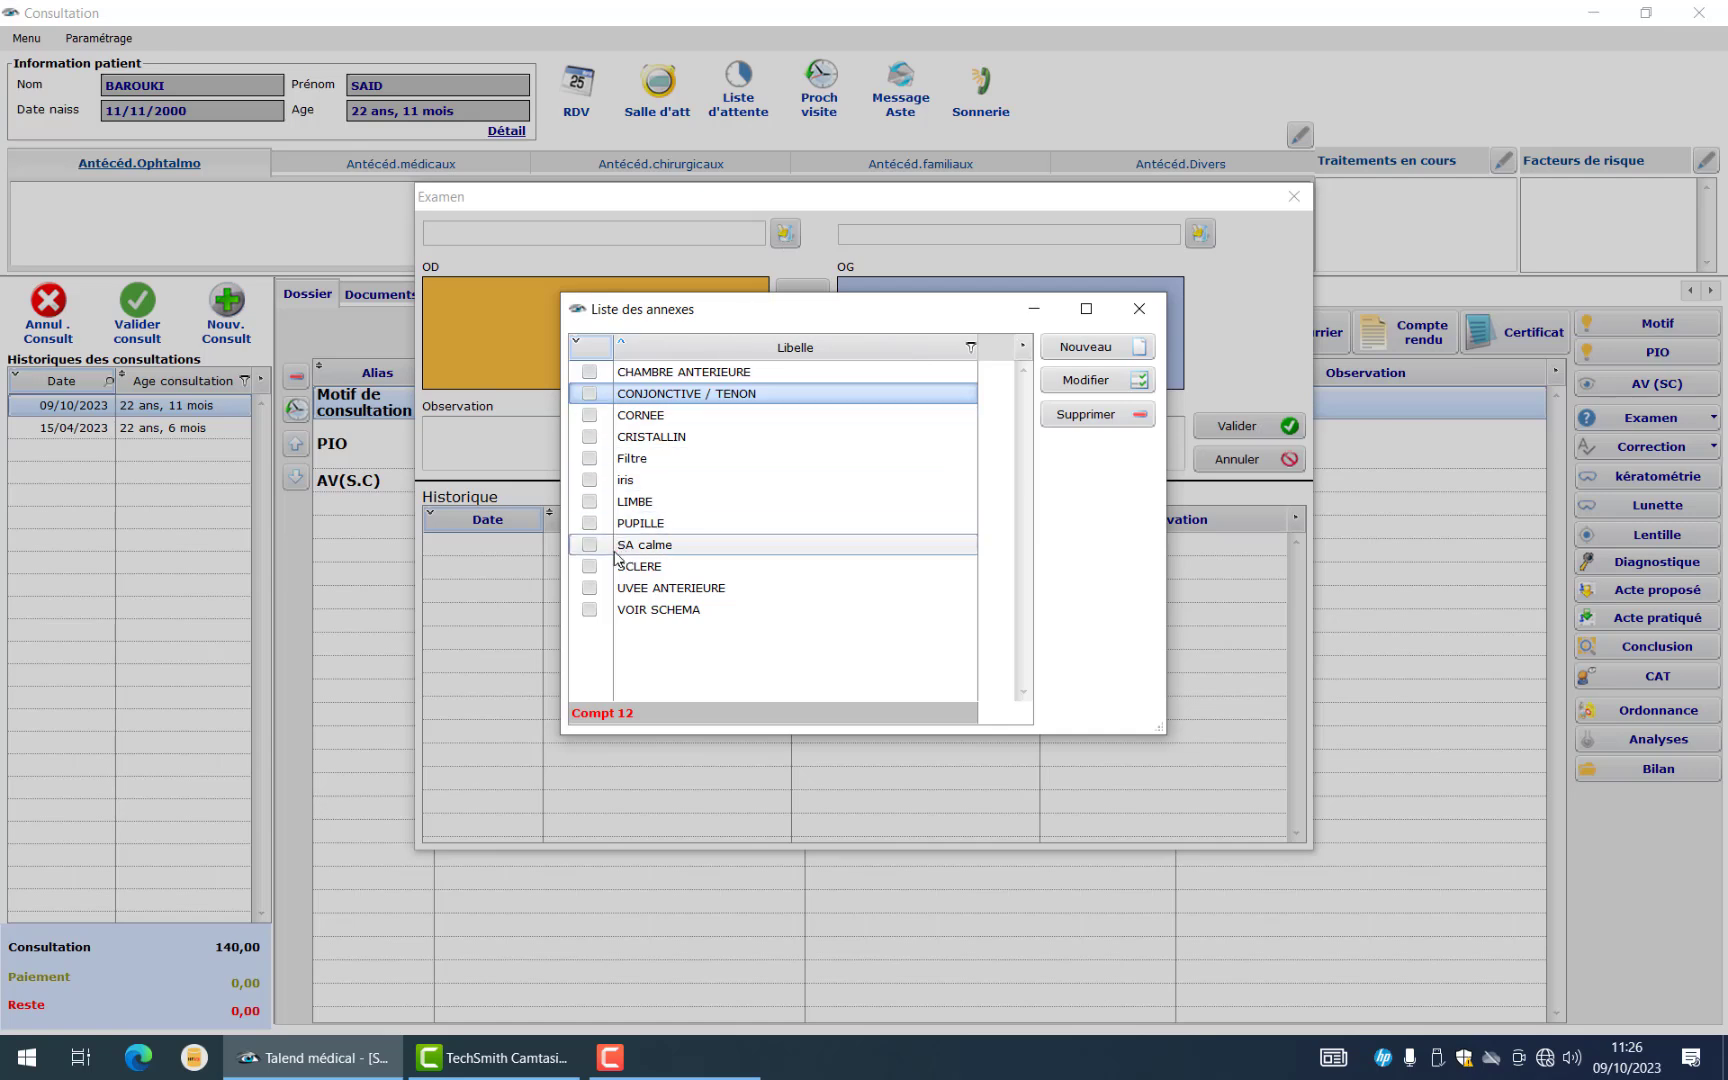
{"action": "left_click", "coordinate": [589, 437]}
{"action": "left_click", "coordinate": [1135, 310]}
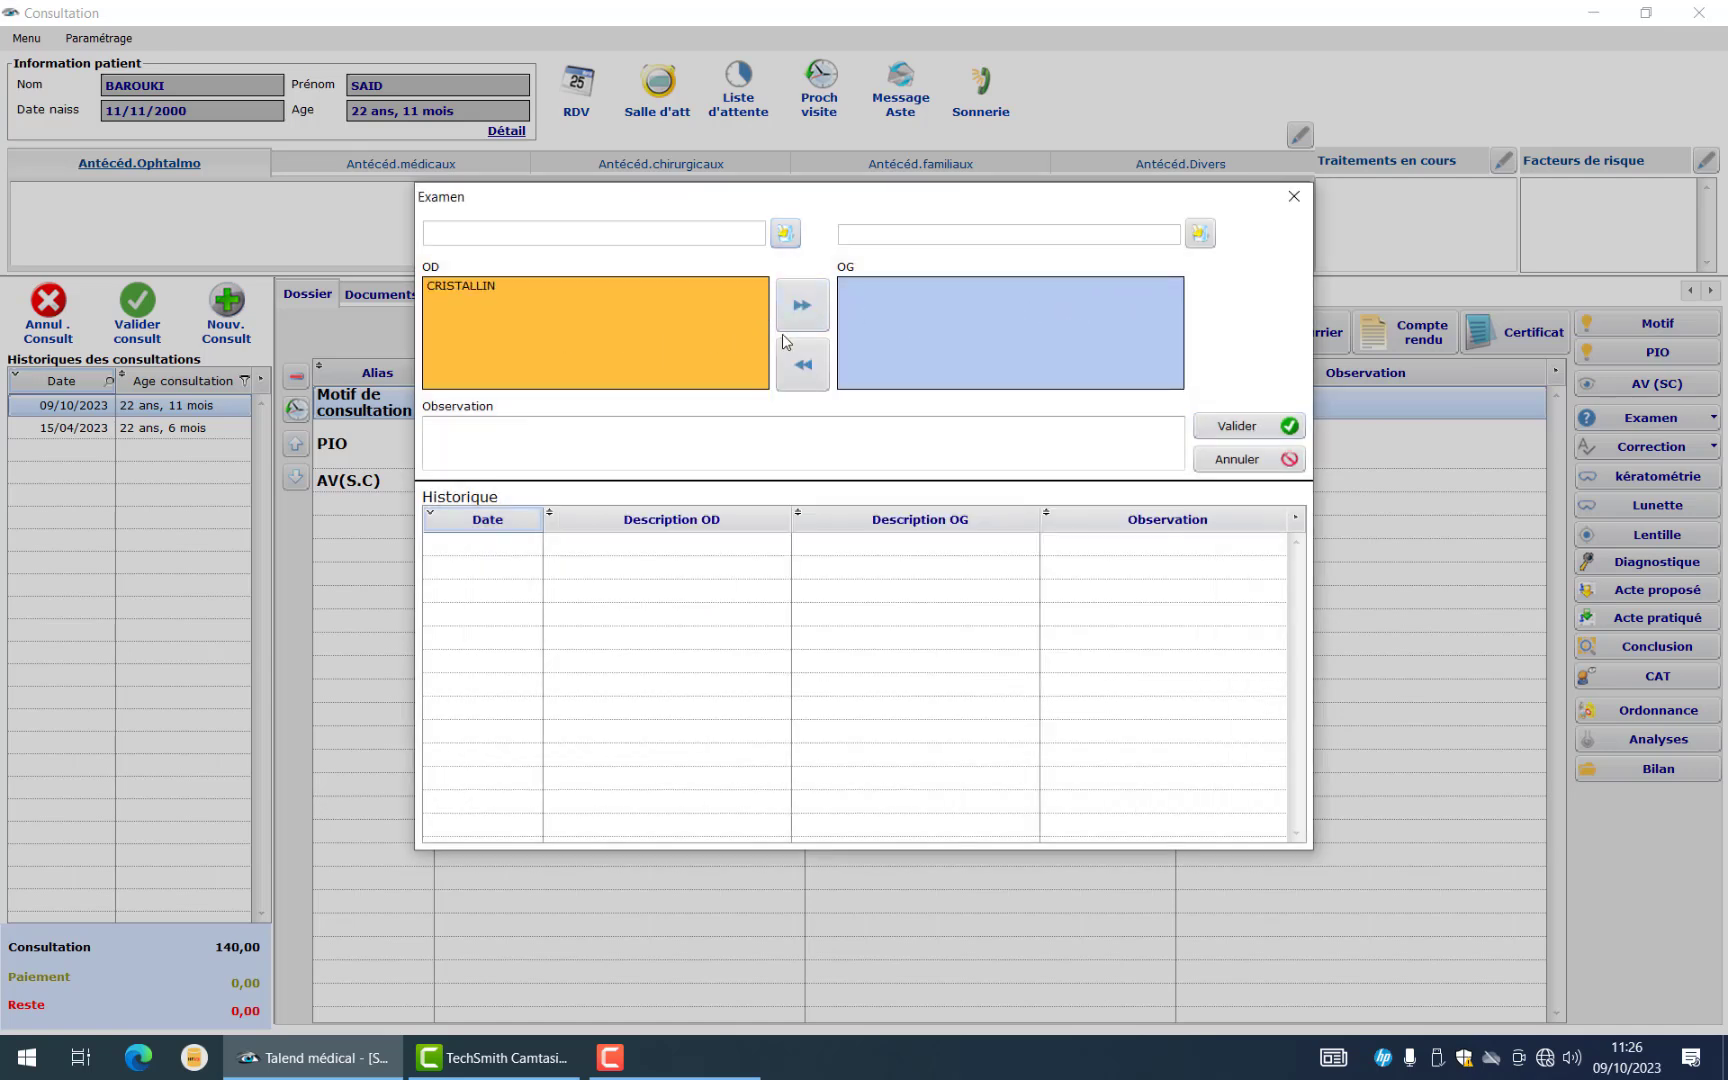
{"action": "left_click", "coordinate": [809, 316]}
{"action": "left_click", "coordinate": [1248, 430]}
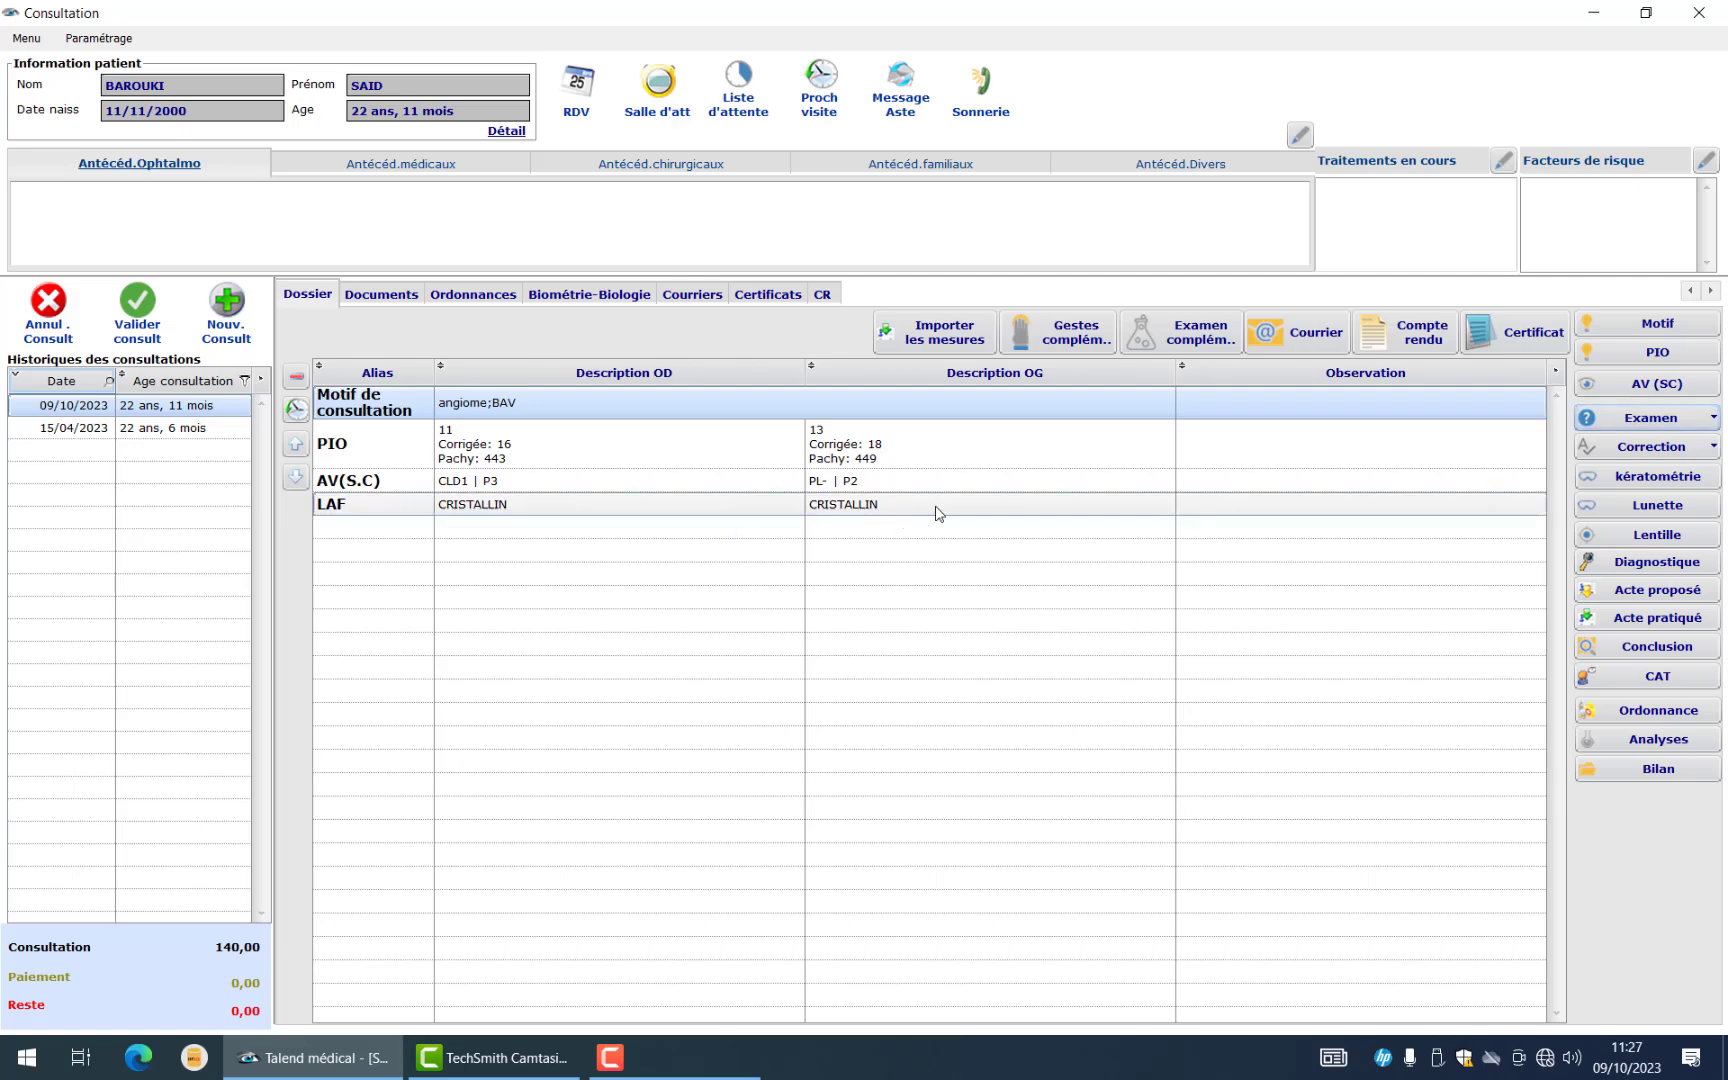
Add PUPILLE to the right-eye findings of the existing LAF examination and validate it
{"action": "double_click", "coordinate": [643, 512]}
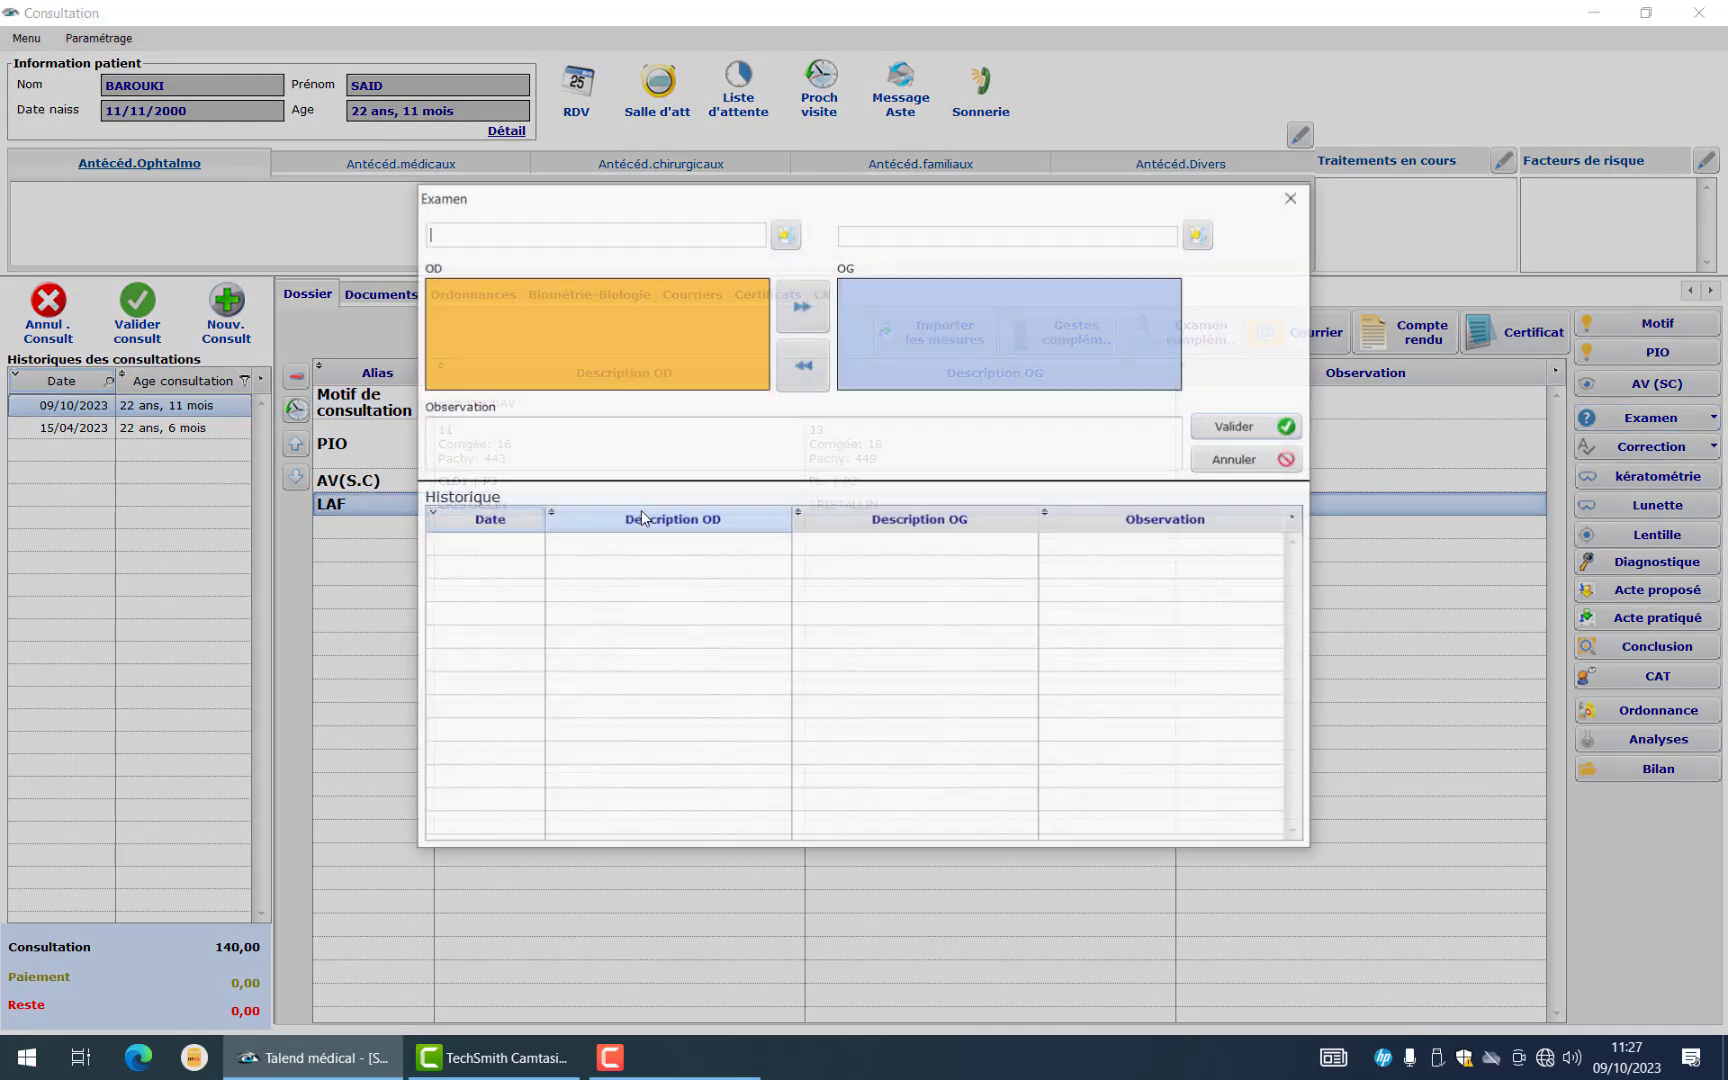
{"action": "left_click", "coordinate": [785, 234]}
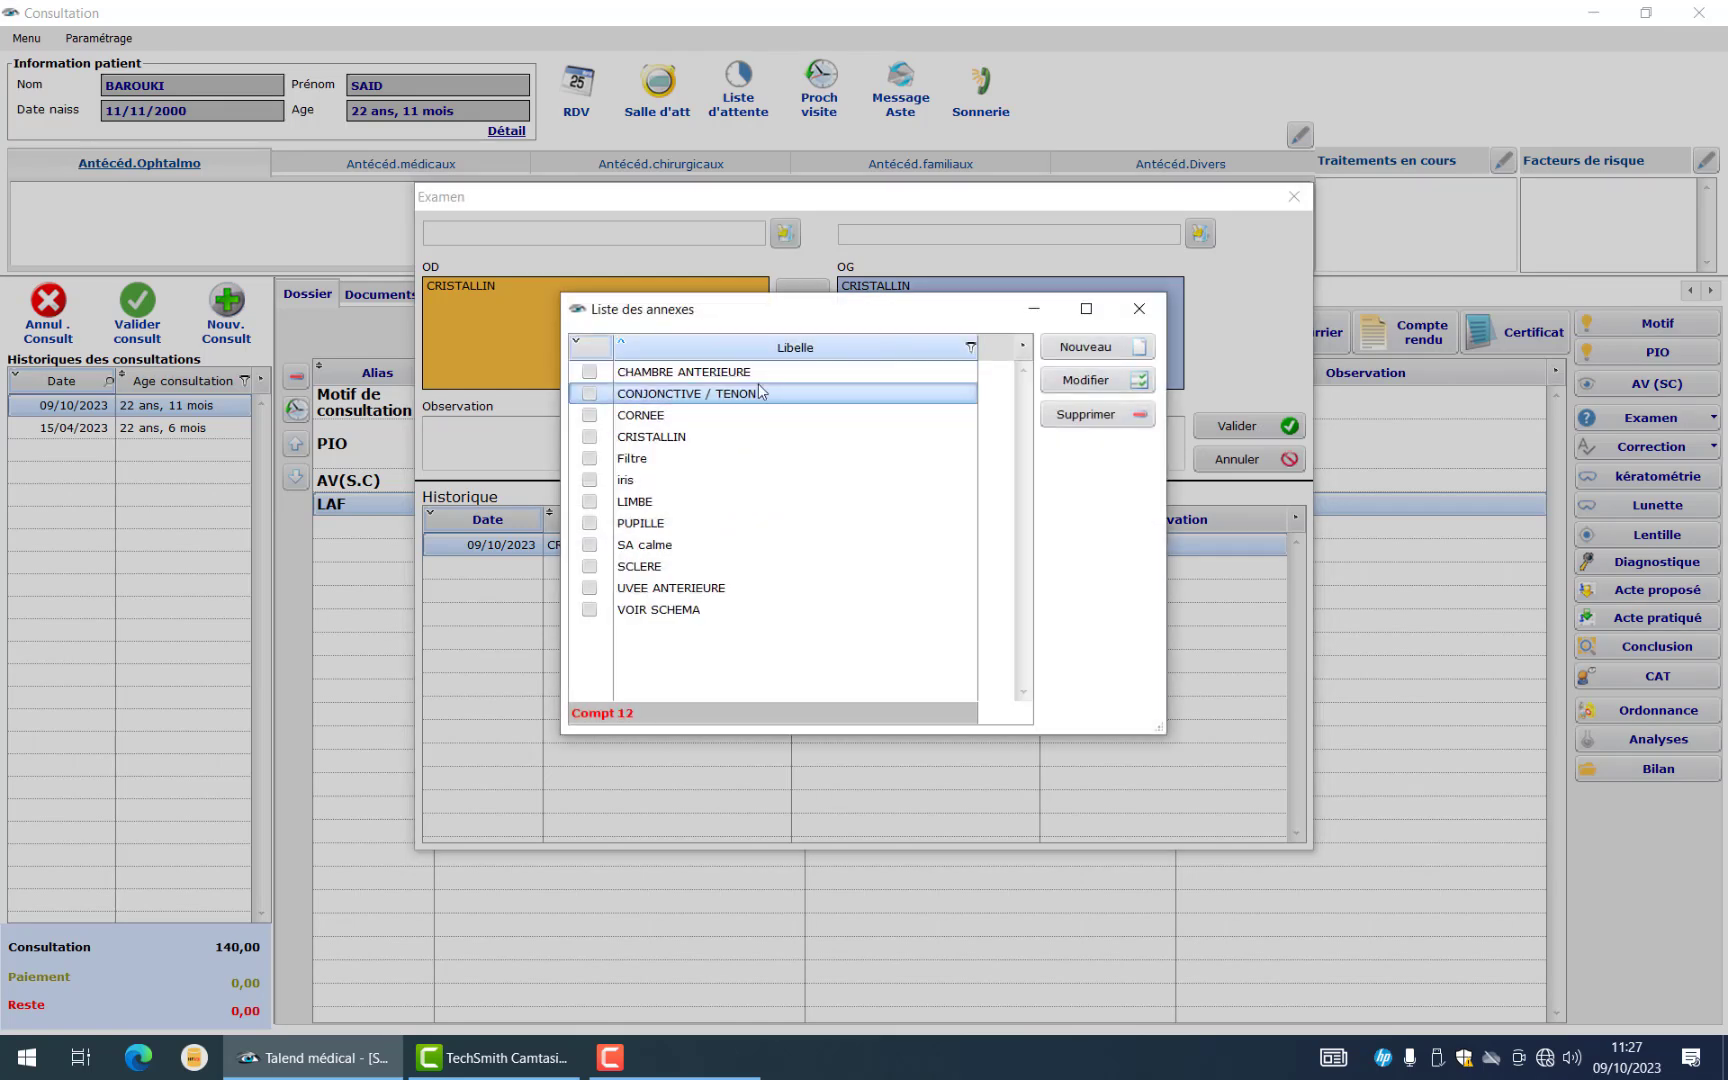
{"action": "left_click", "coordinate": [590, 524]}
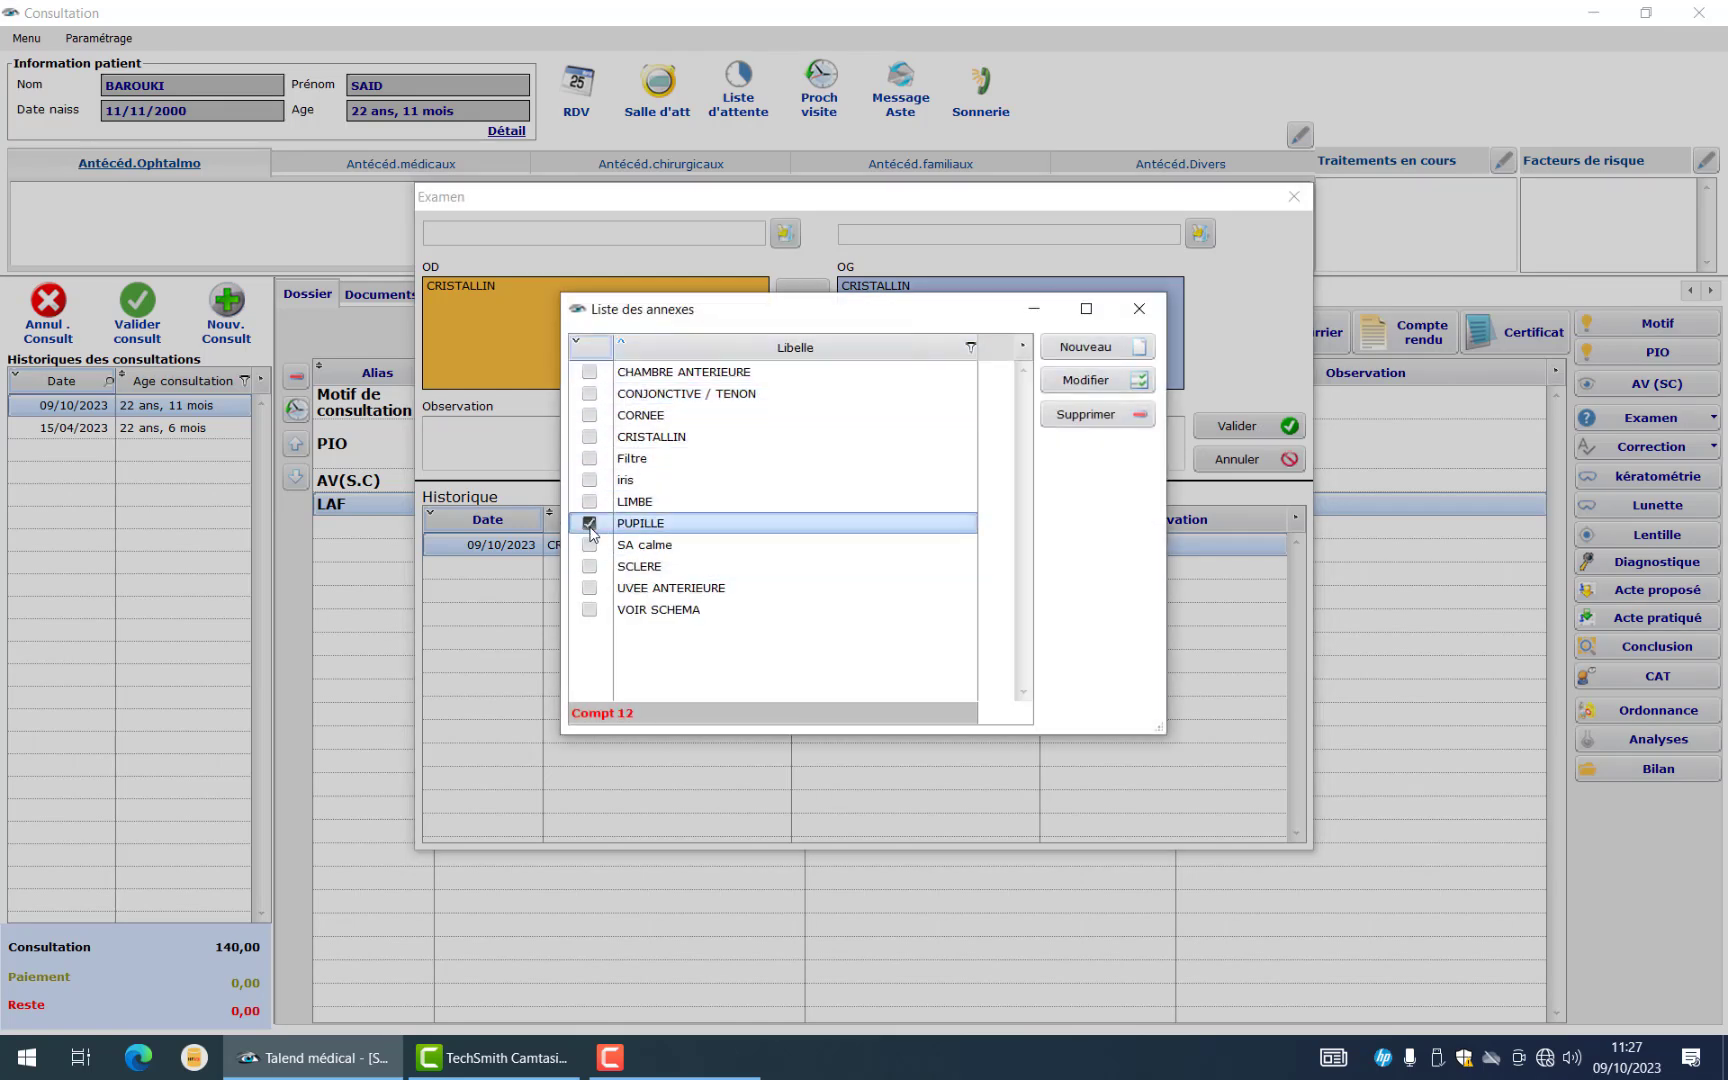
{"action": "left_click", "coordinate": [1139, 309]}
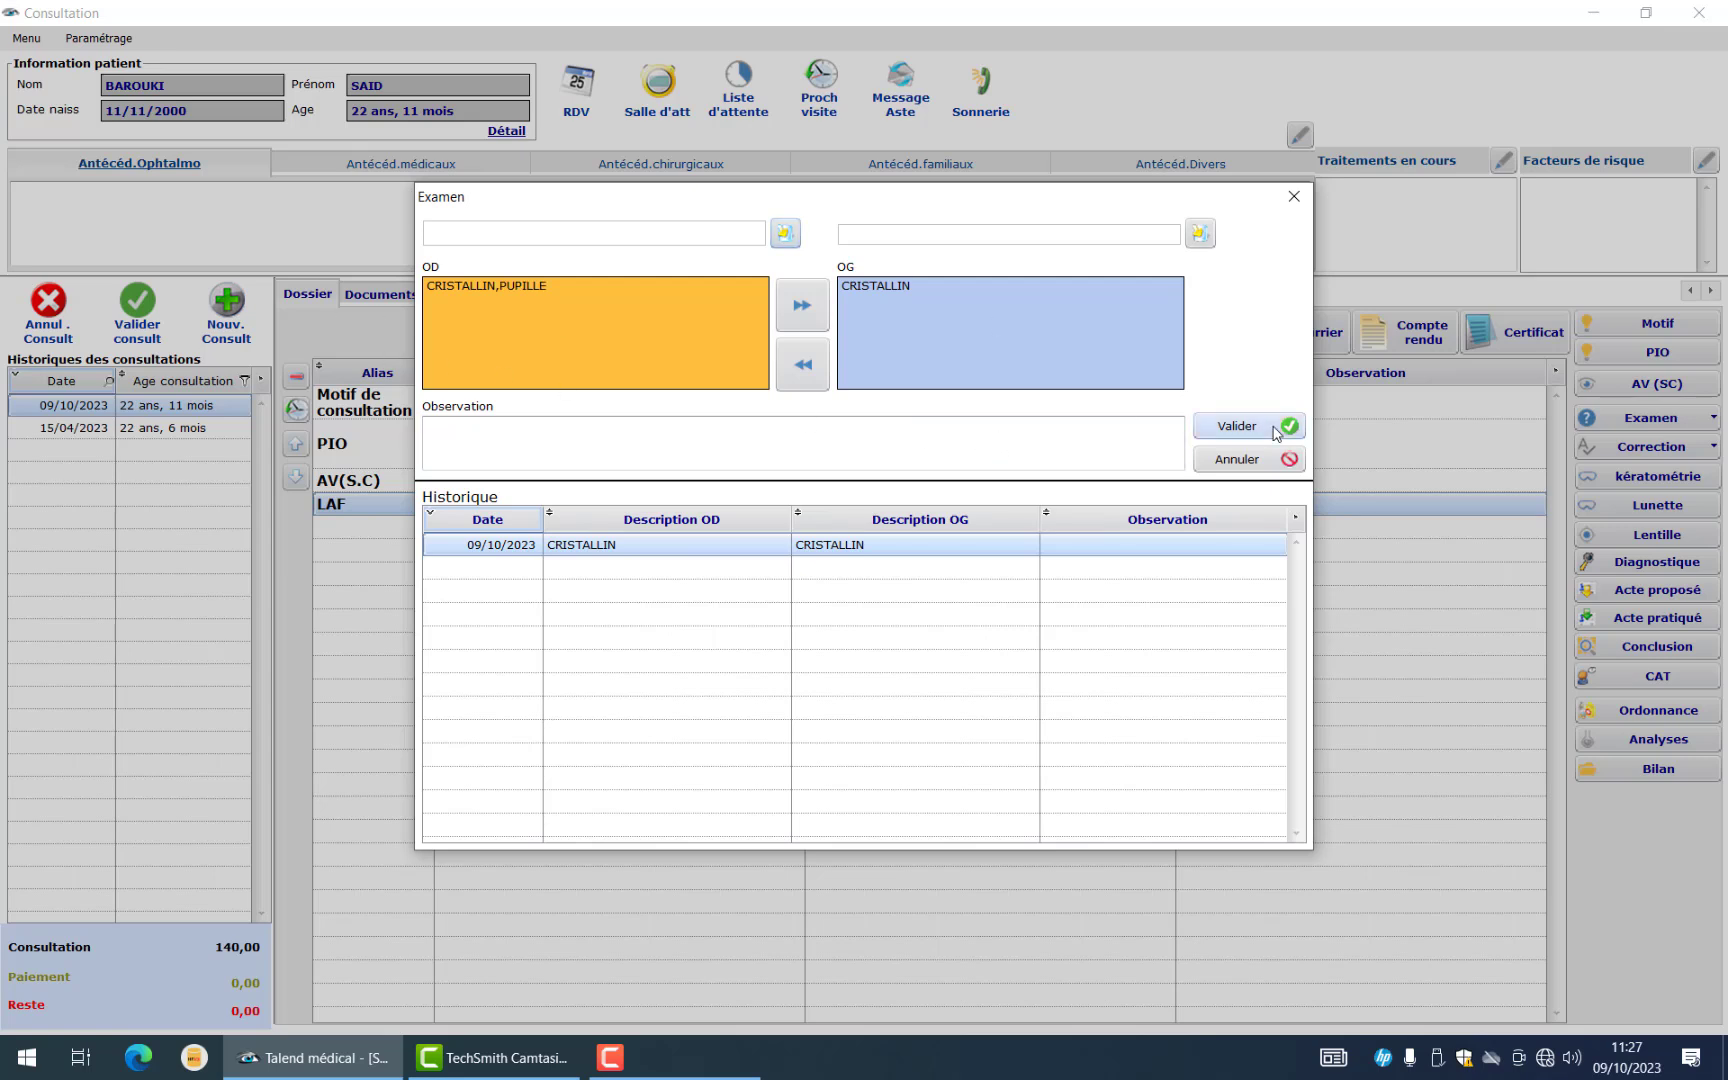
{"action": "left_click", "coordinate": [1240, 427]}
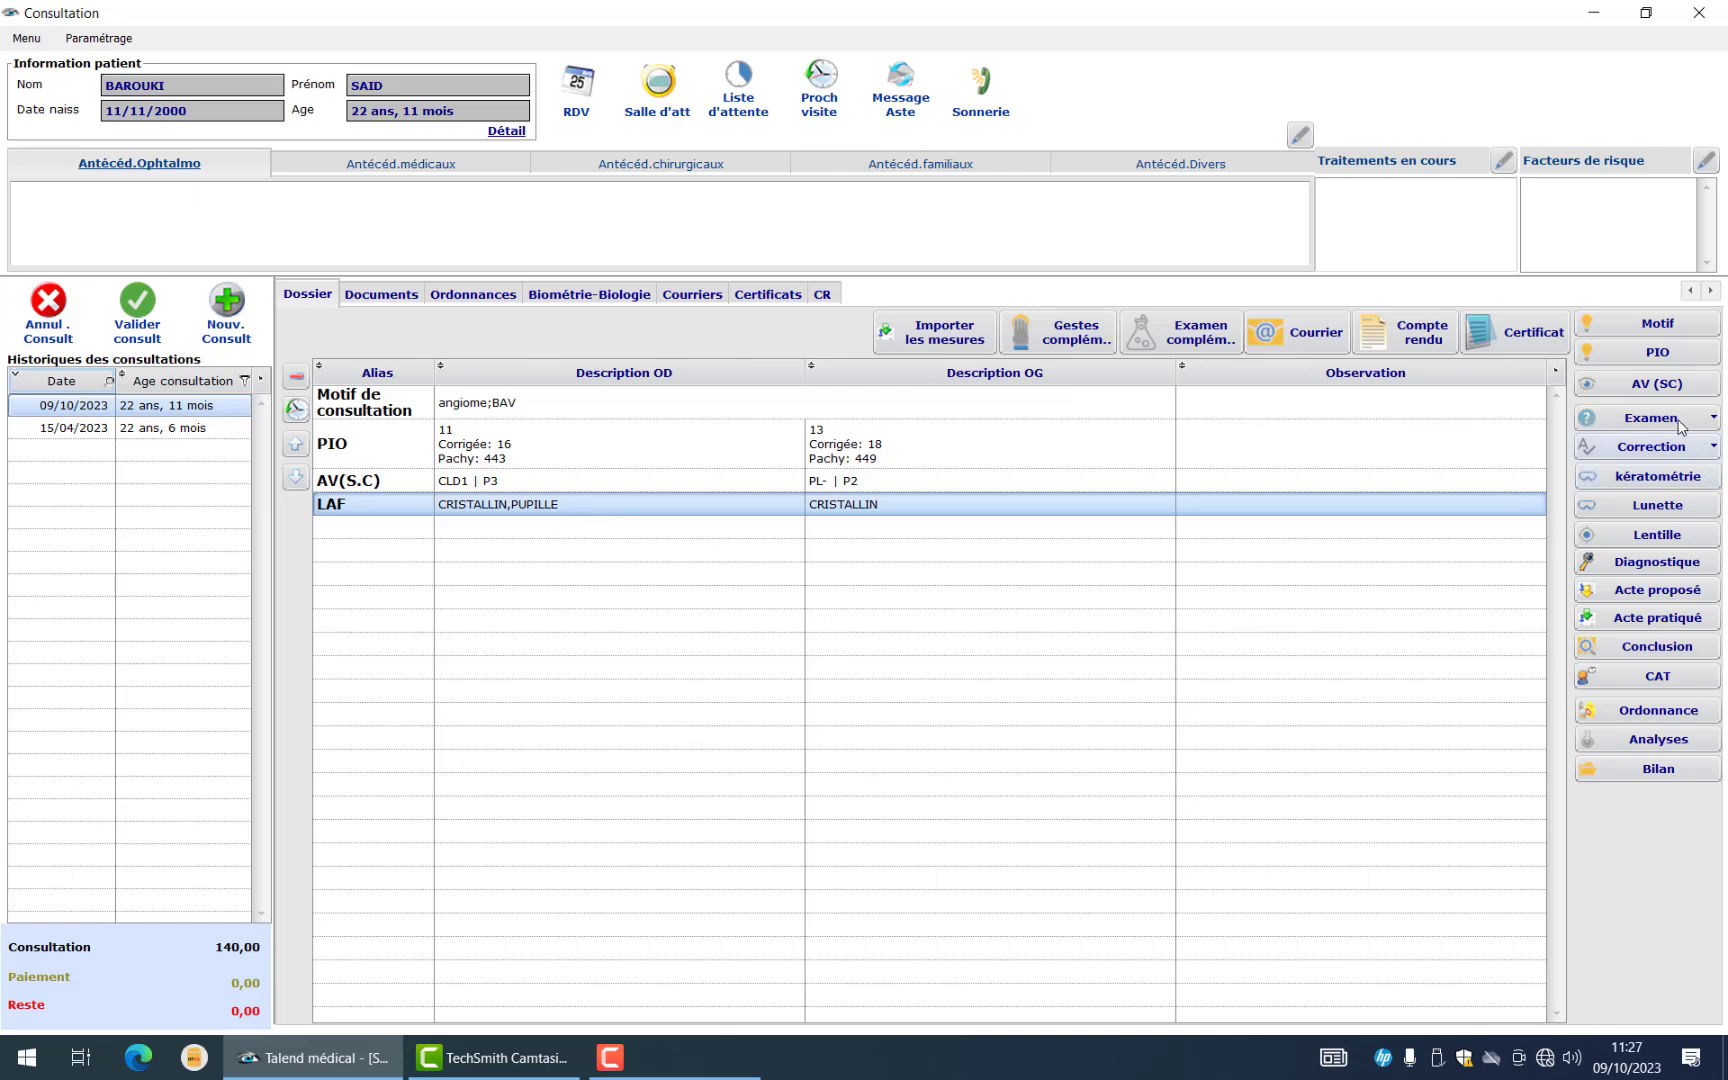
Add an FO examination with RETINE for the right eye and MACULA for the left eye
{"action": "left_click", "coordinate": [1710, 417]}
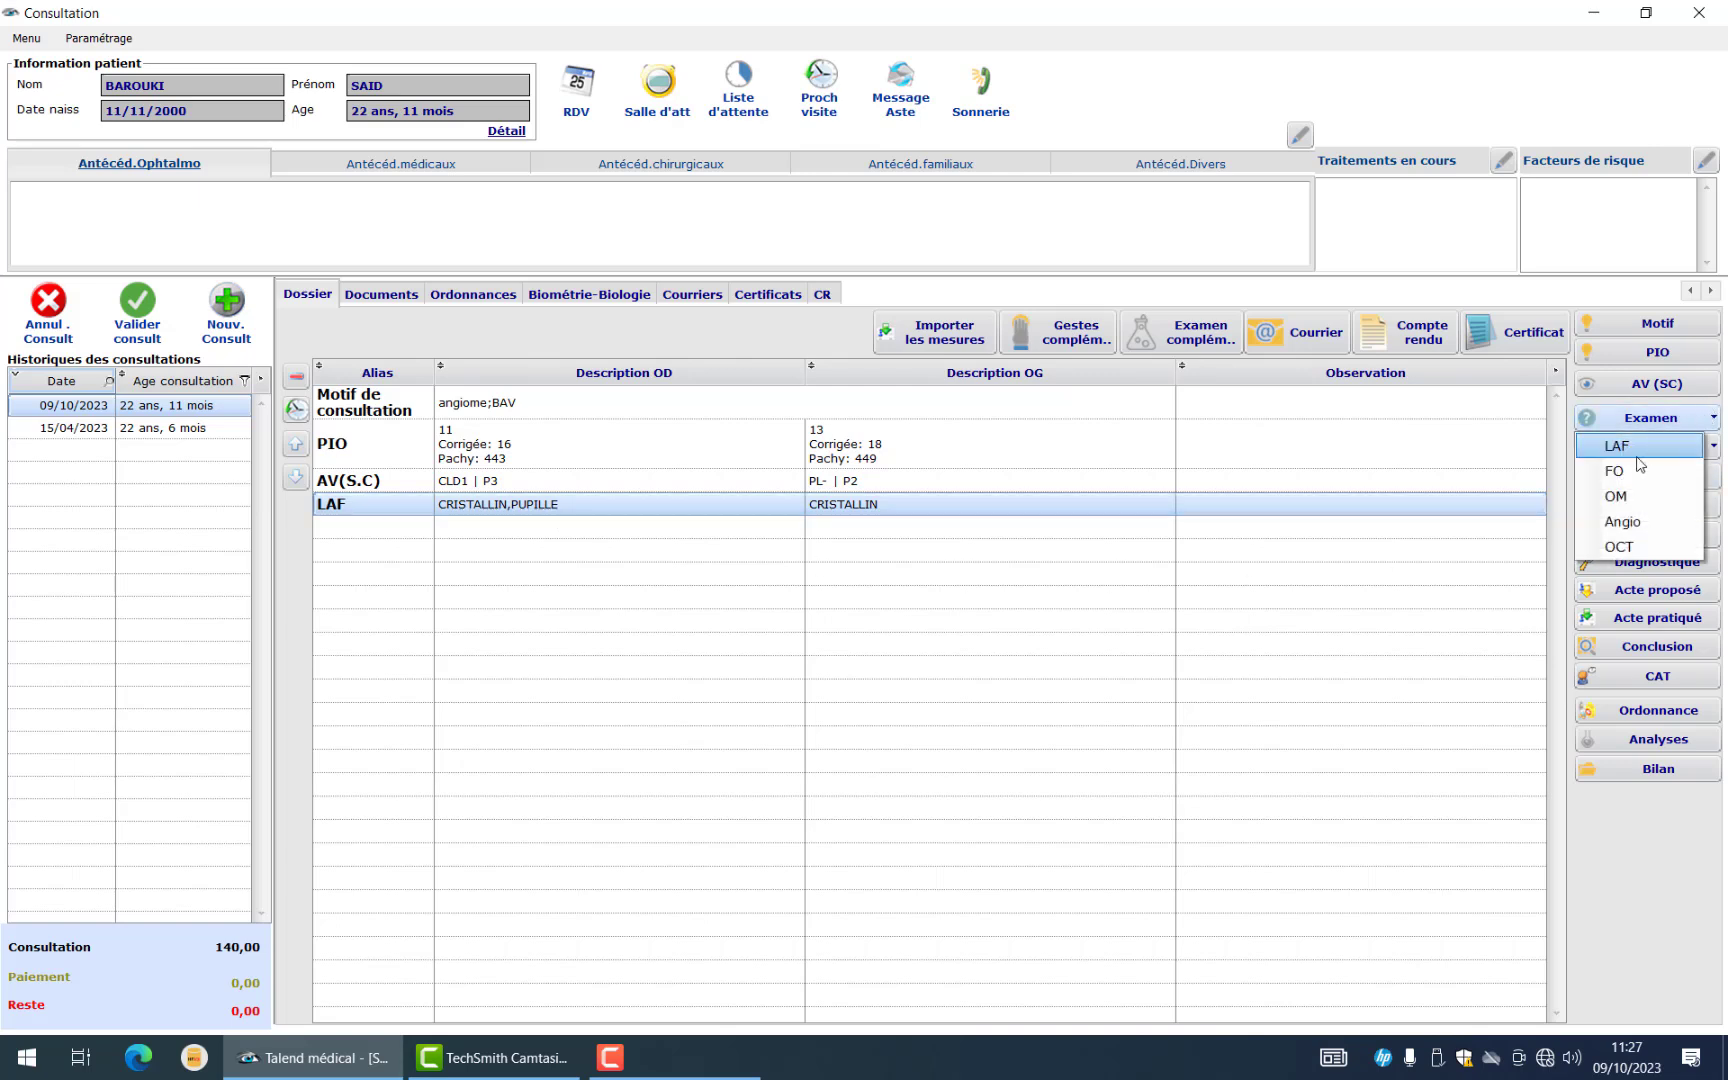
{"action": "left_click", "coordinate": [1635, 470]}
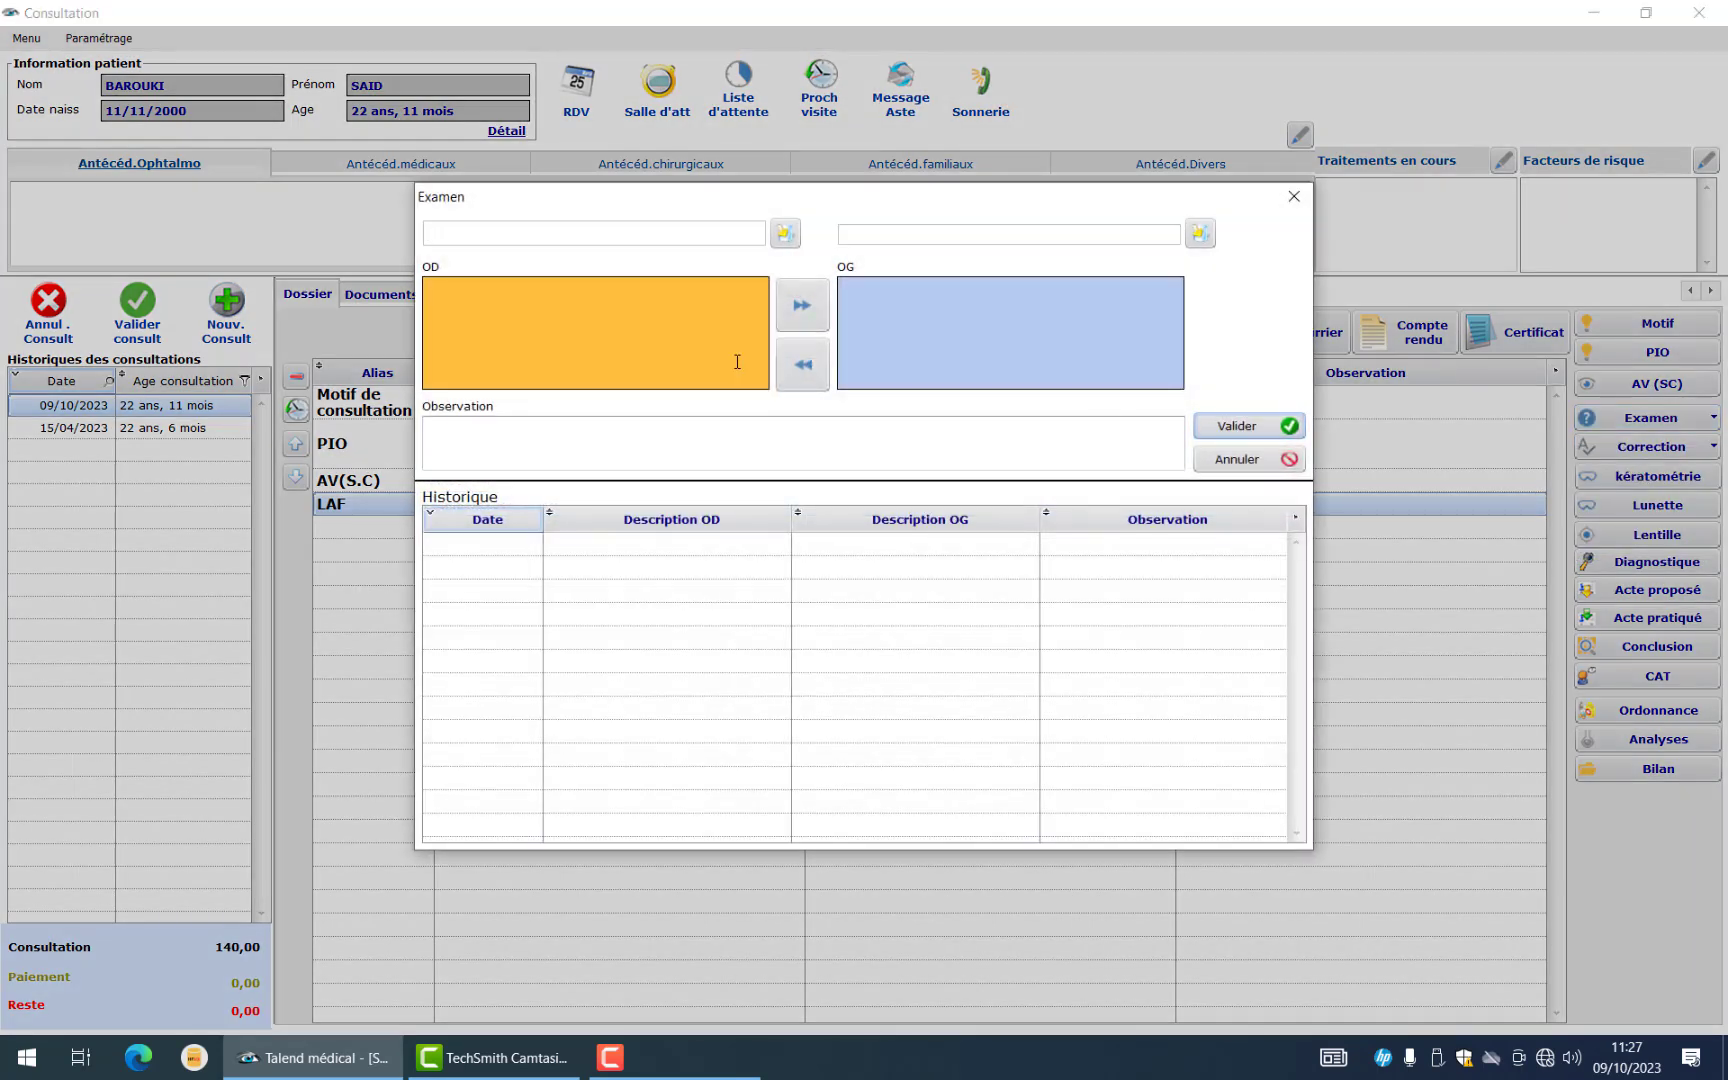
{"action": "left_click", "coordinate": [786, 234]}
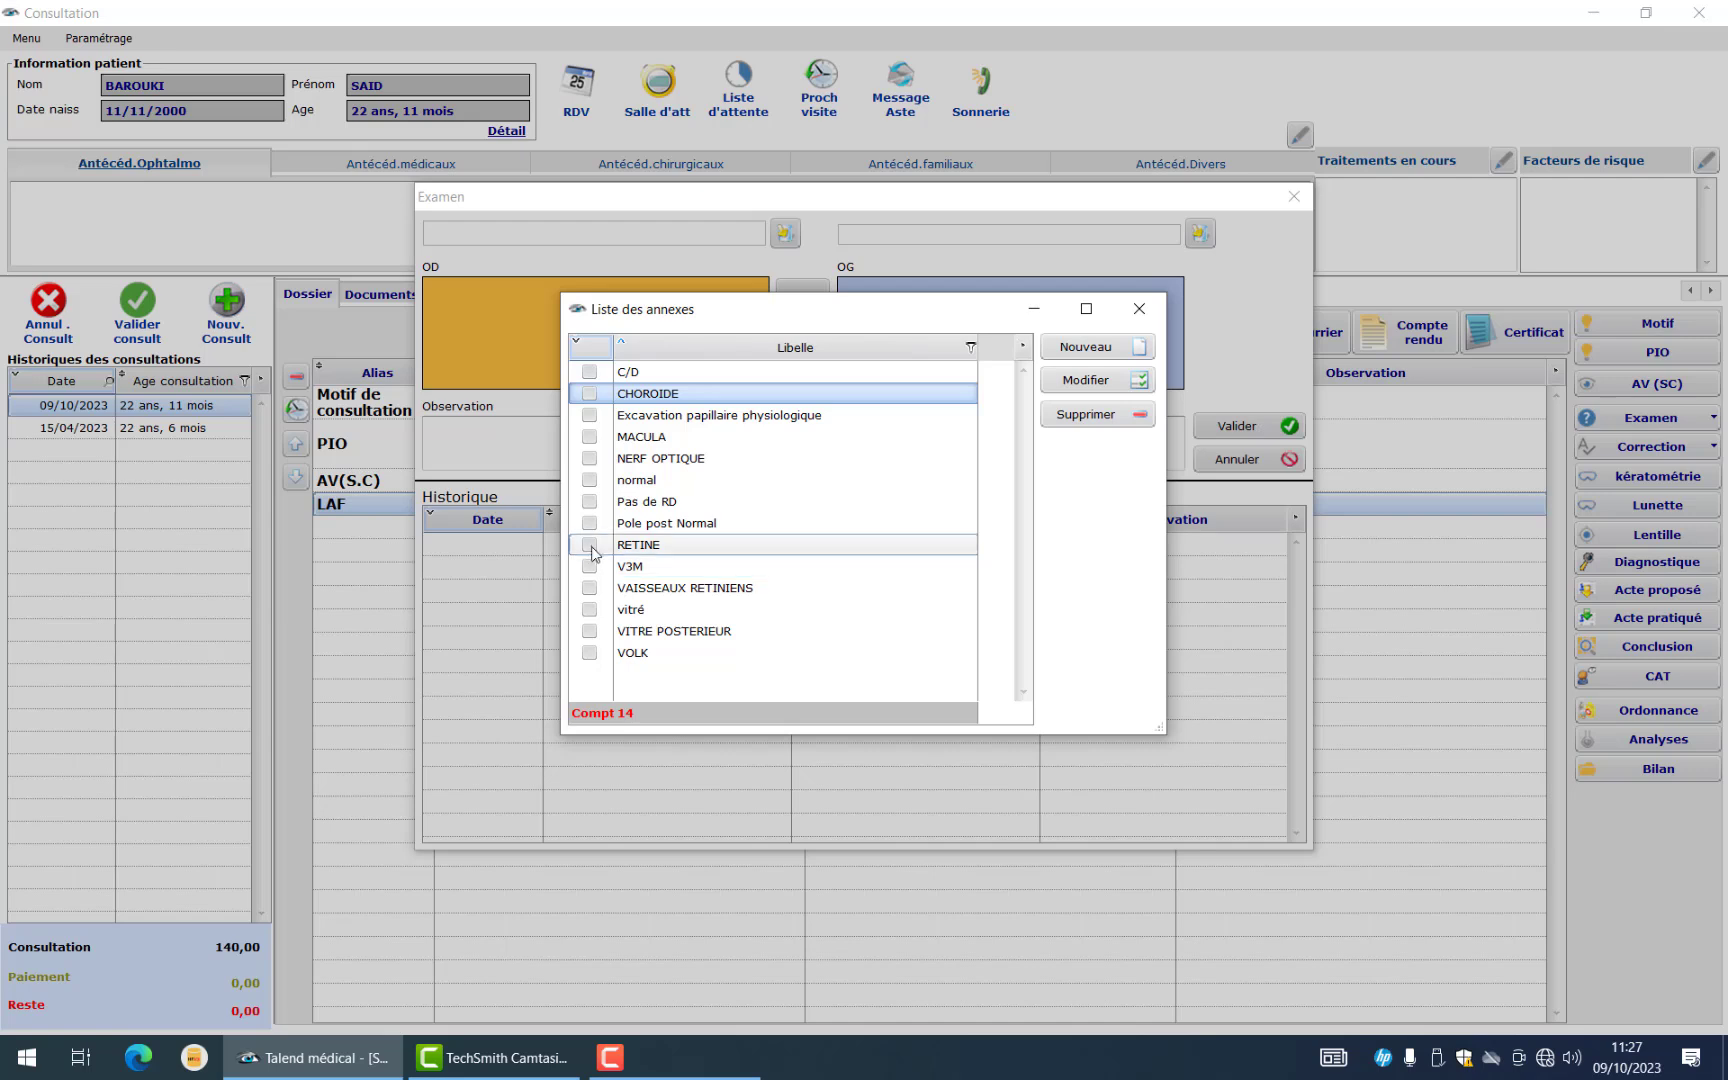
{"action": "left_click", "coordinate": [589, 544]}
{"action": "left_click", "coordinate": [1141, 309]}
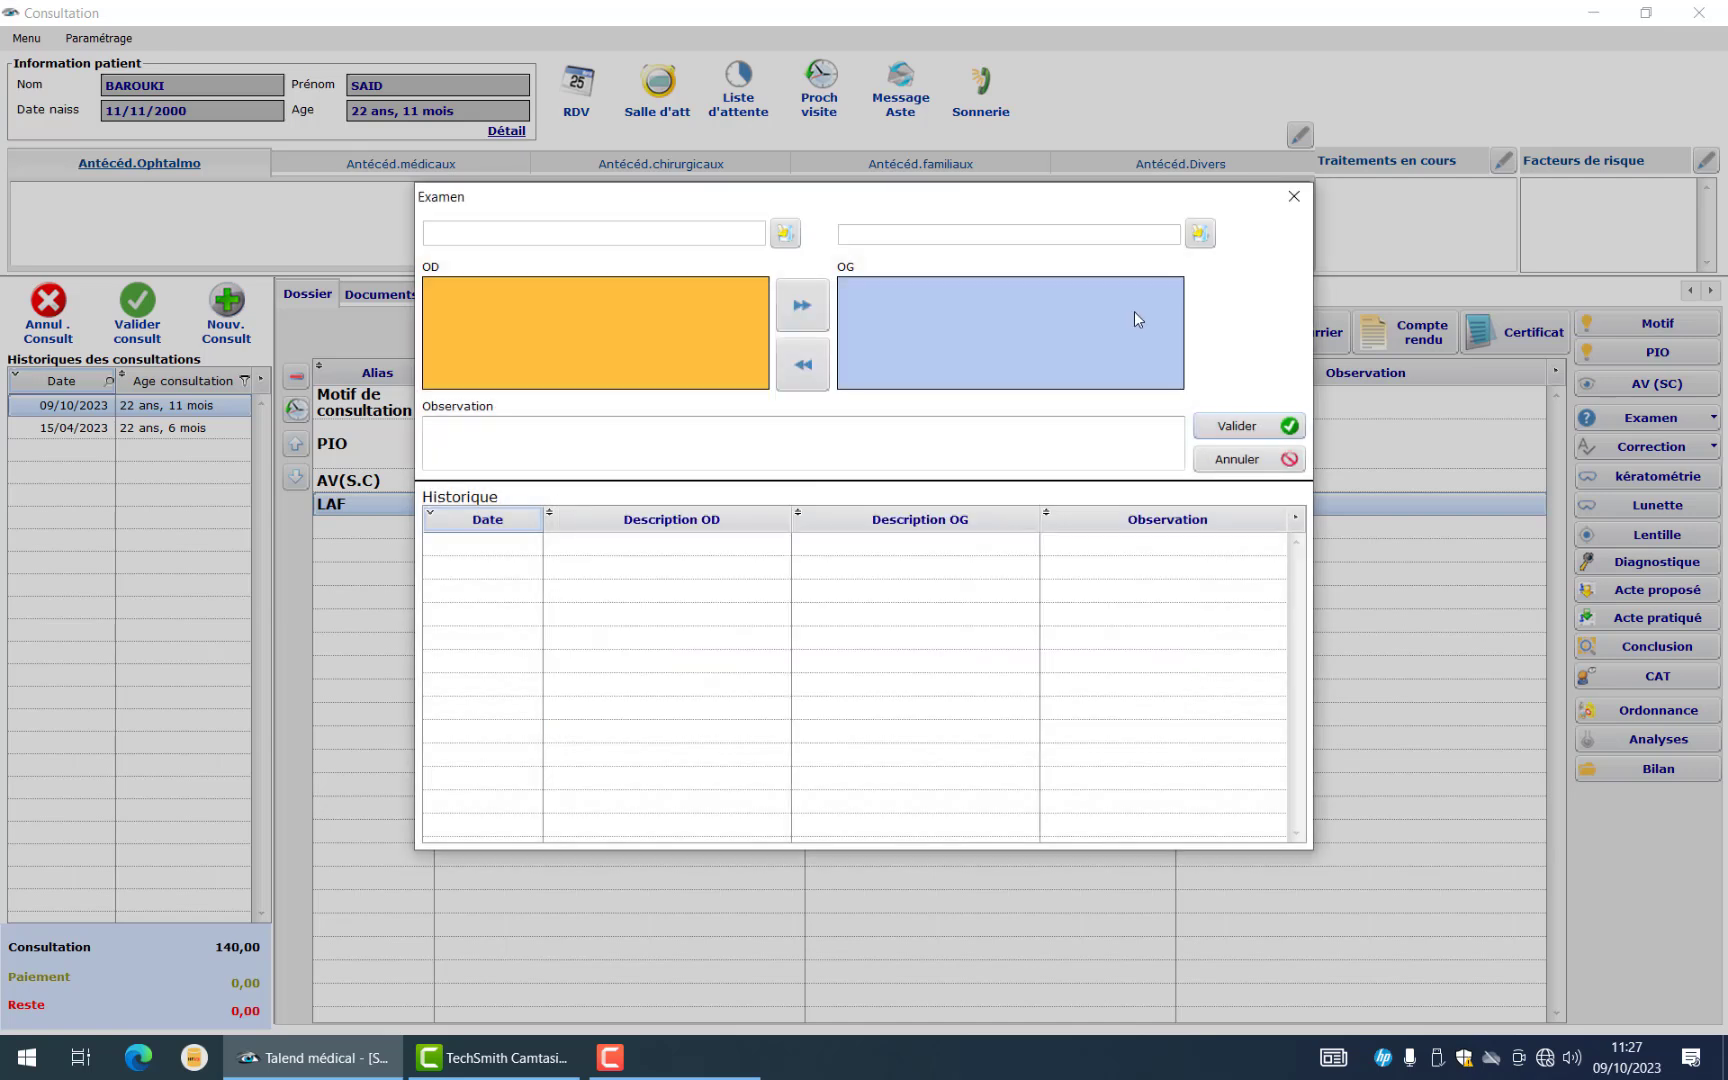
{"action": "left_click", "coordinate": [1199, 236]}
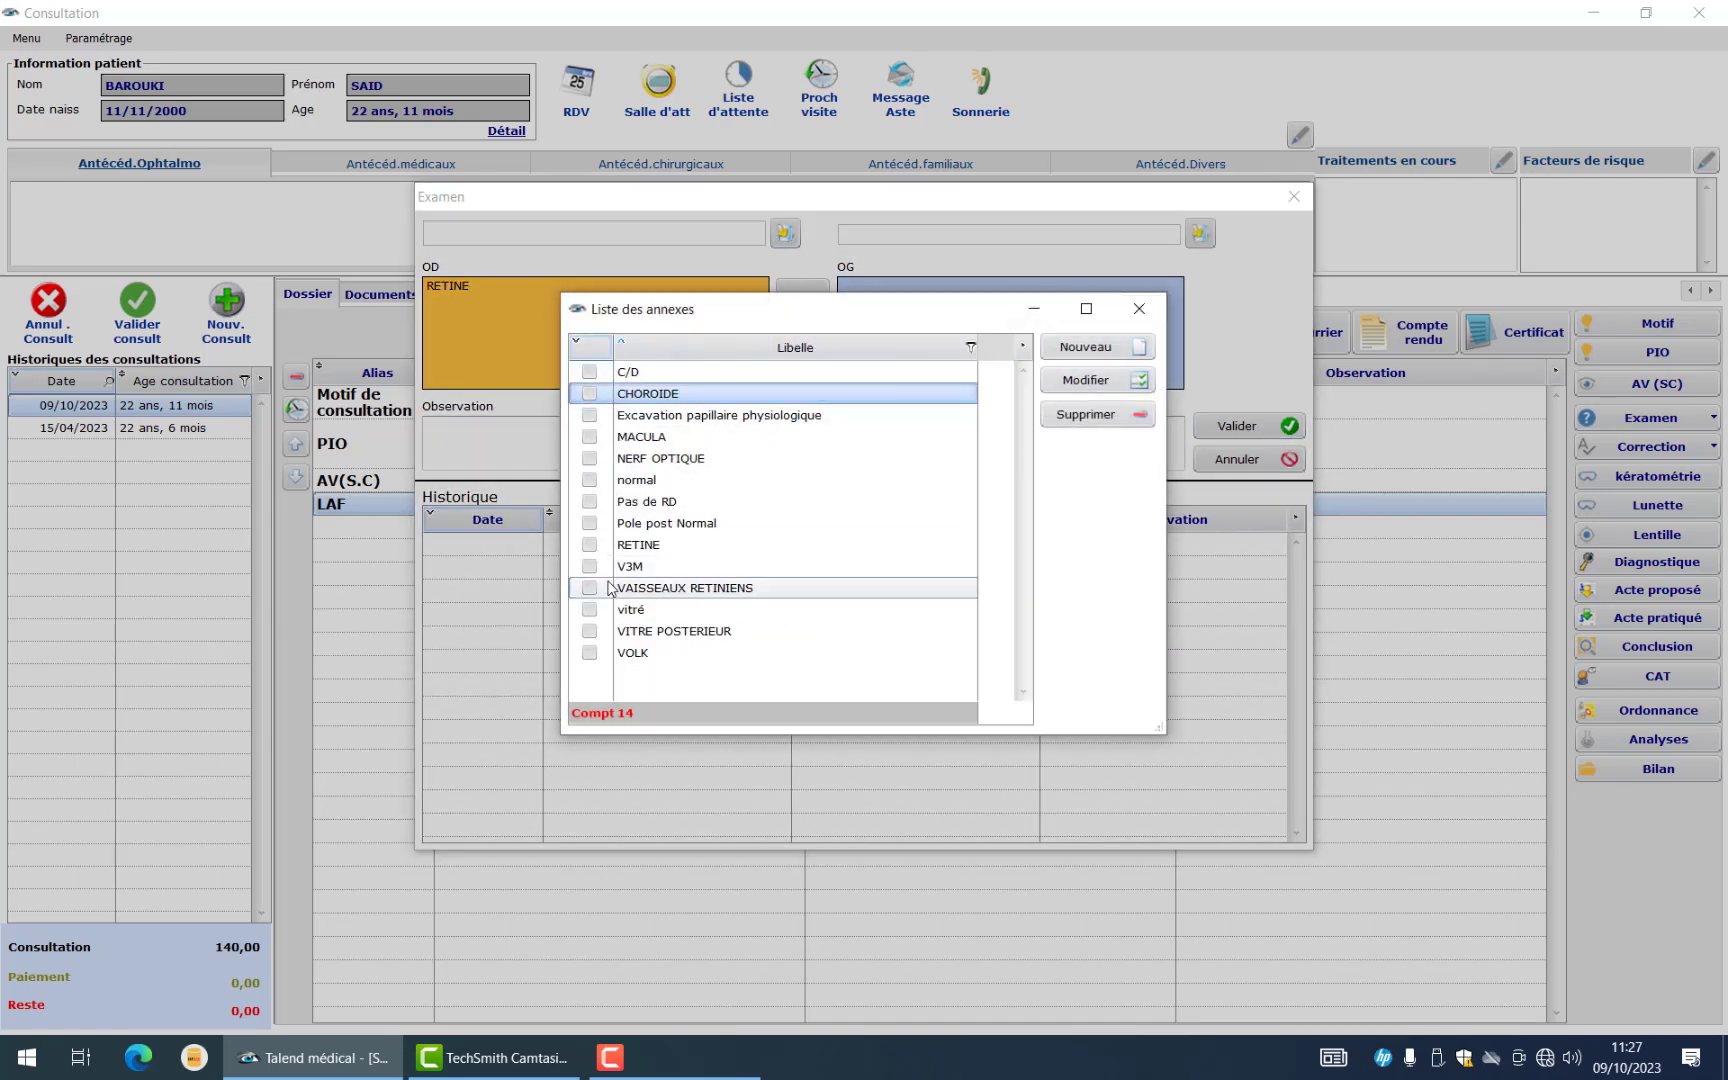
{"action": "left_click", "coordinate": [590, 437]}
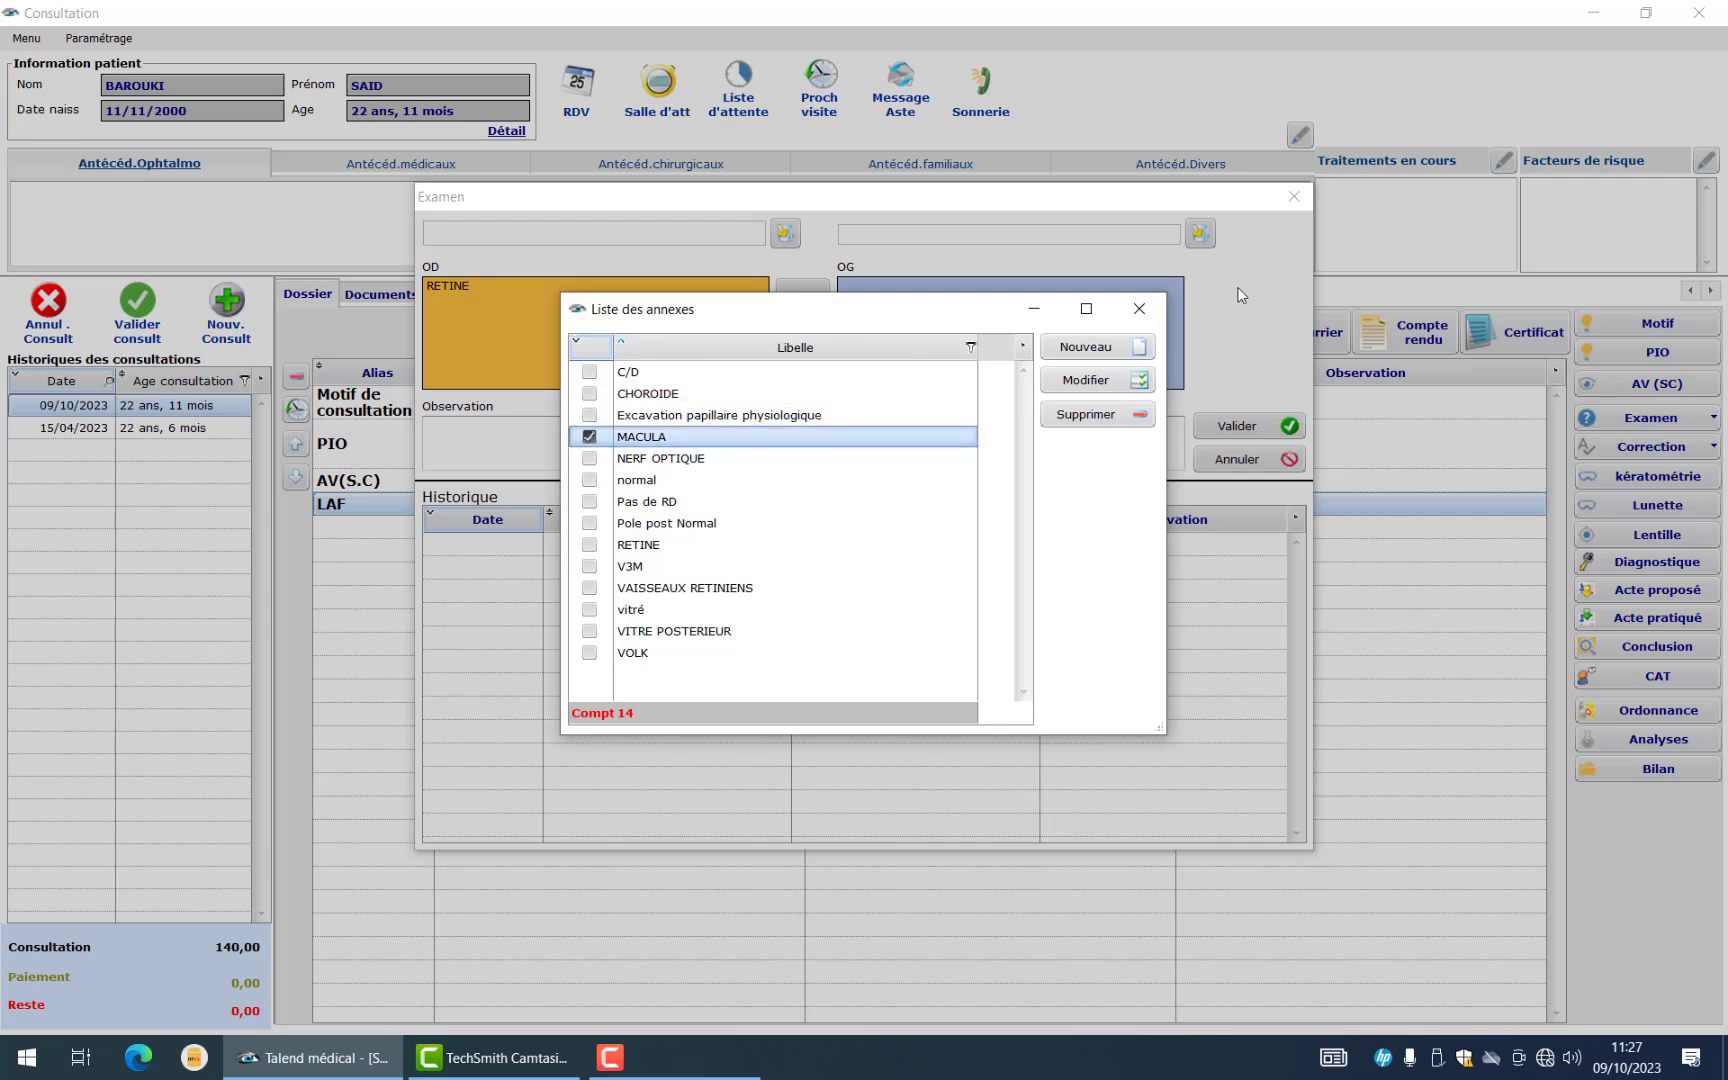
{"action": "left_click", "coordinate": [1139, 309]}
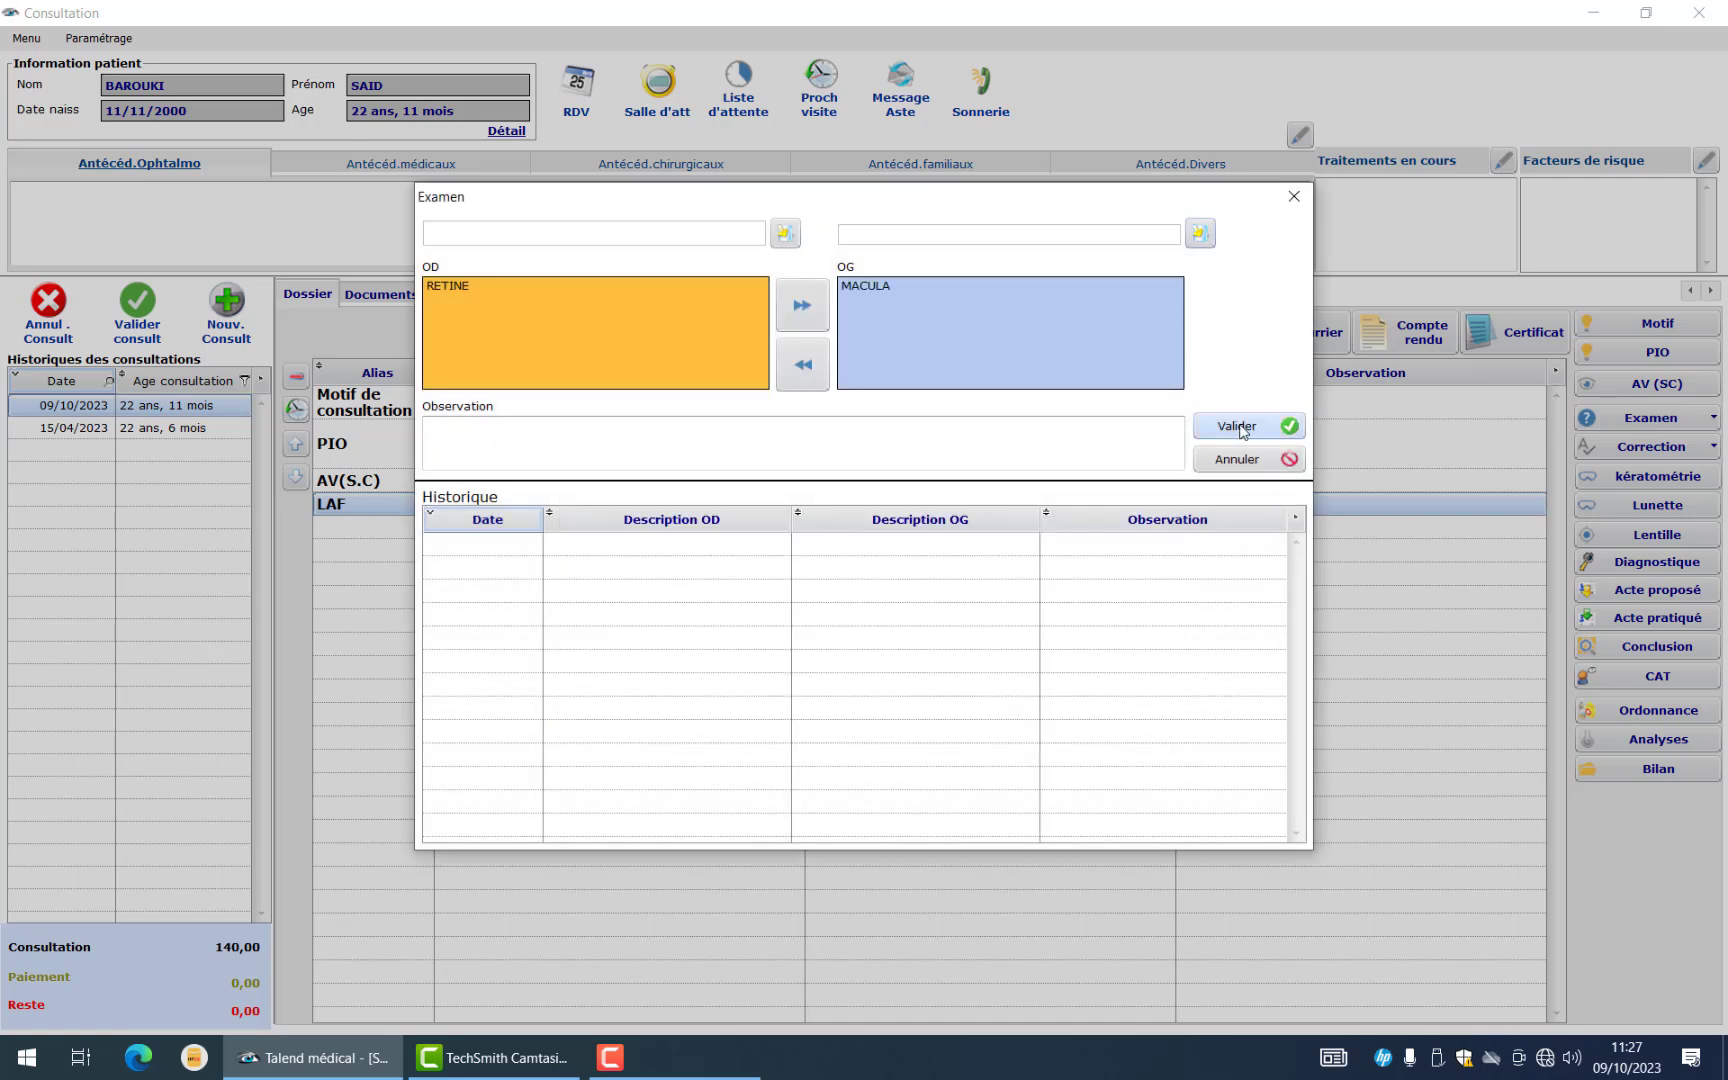
{"action": "left_click", "coordinate": [1240, 427]}
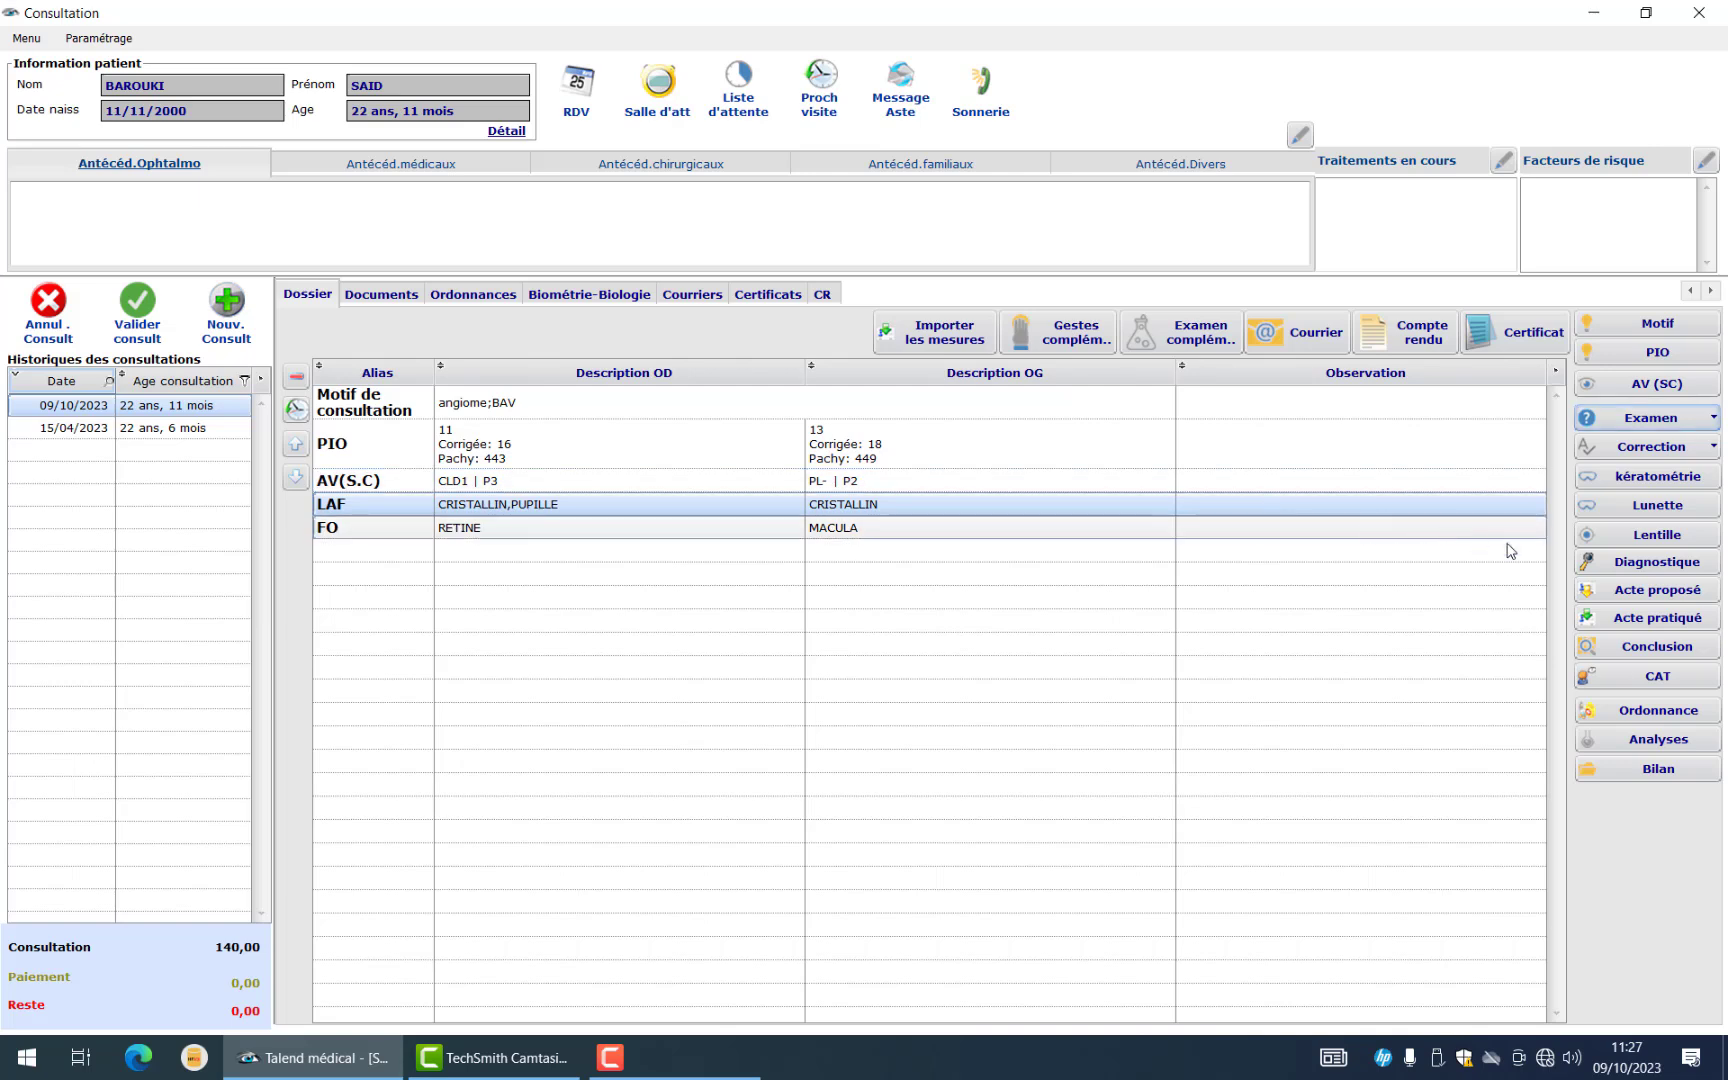
Add an OM examination with normale for the right eye, copy it to the left eye and validate
{"action": "left_click", "coordinate": [1697, 424]}
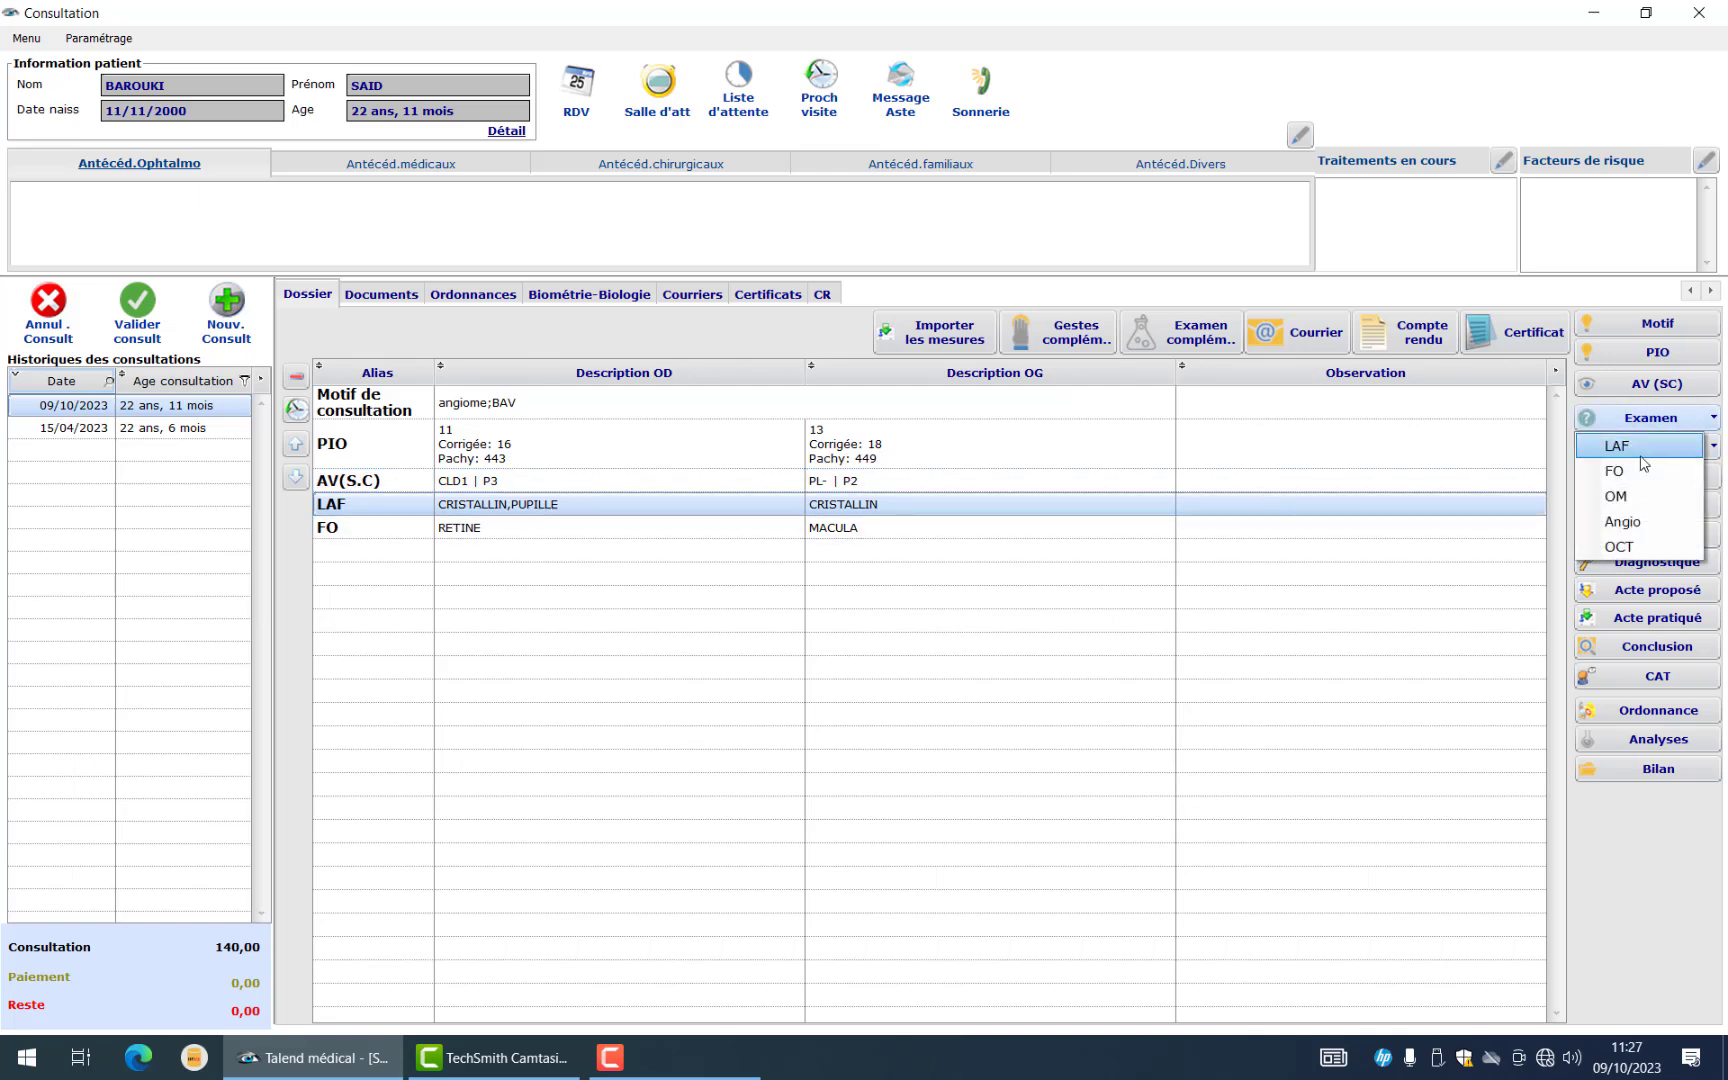
{"action": "left_click", "coordinate": [1620, 496]}
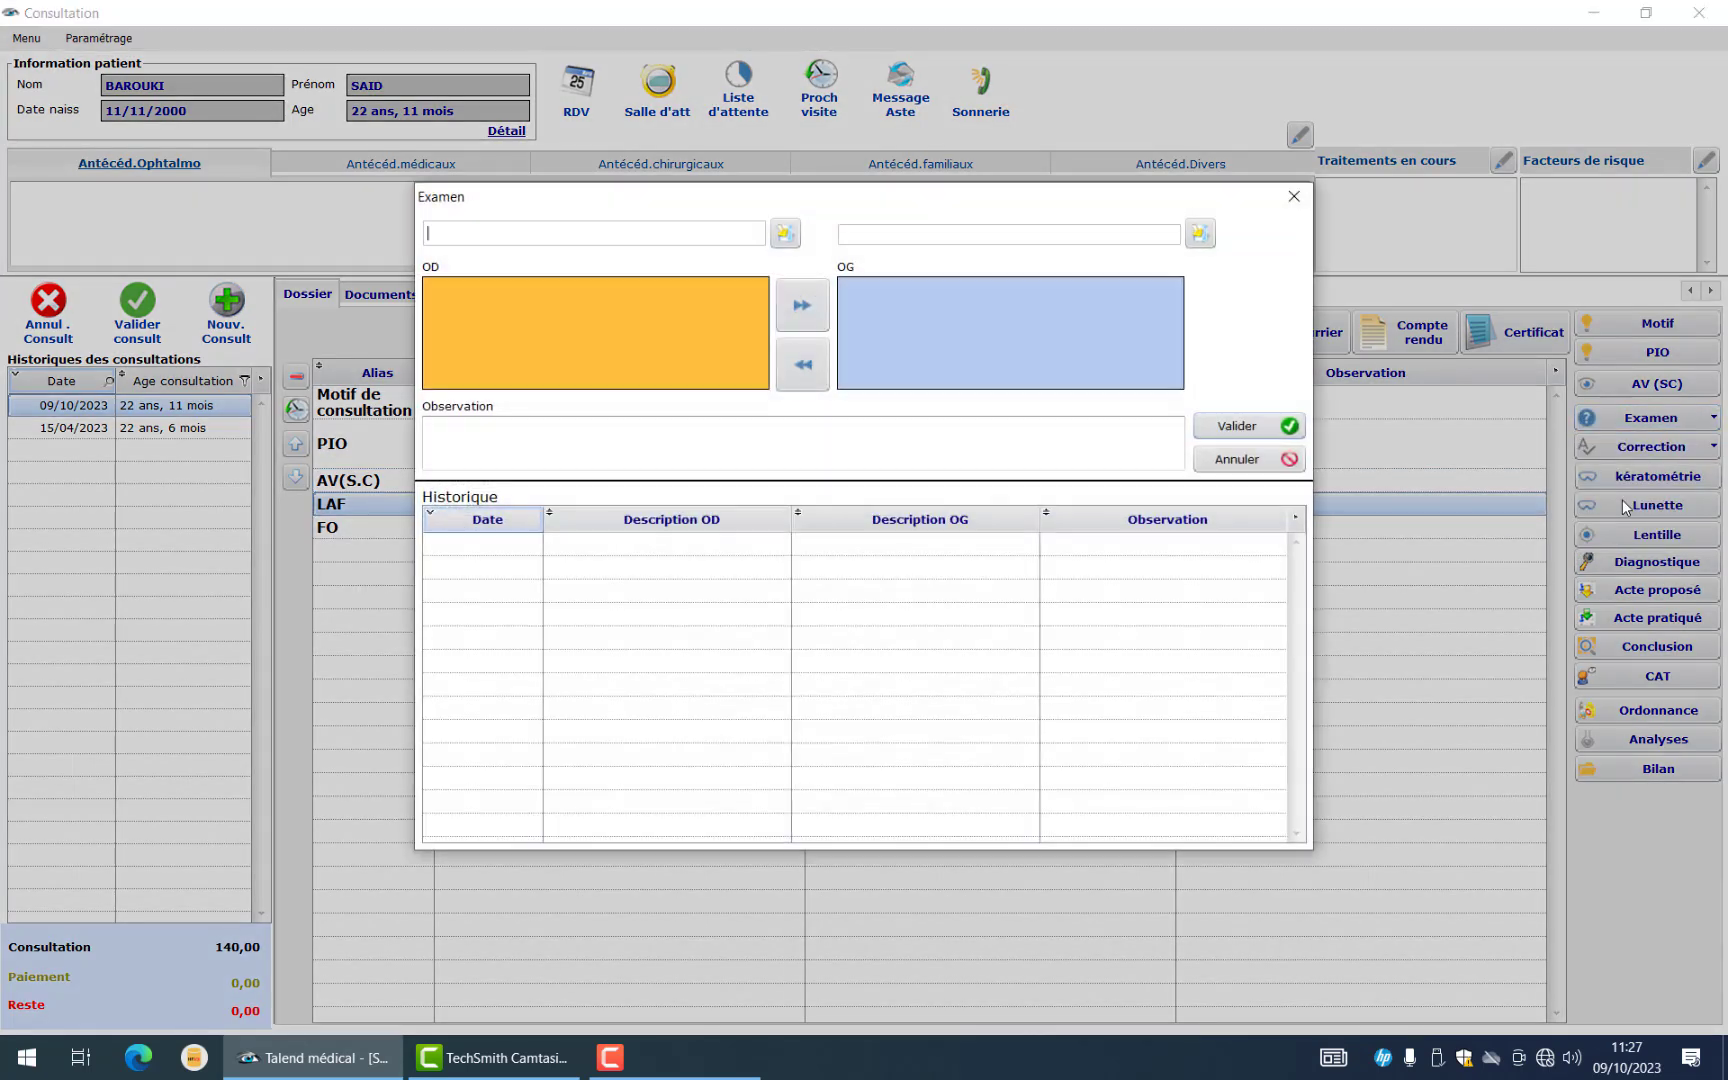
{"action": "left_click", "coordinate": [790, 235]}
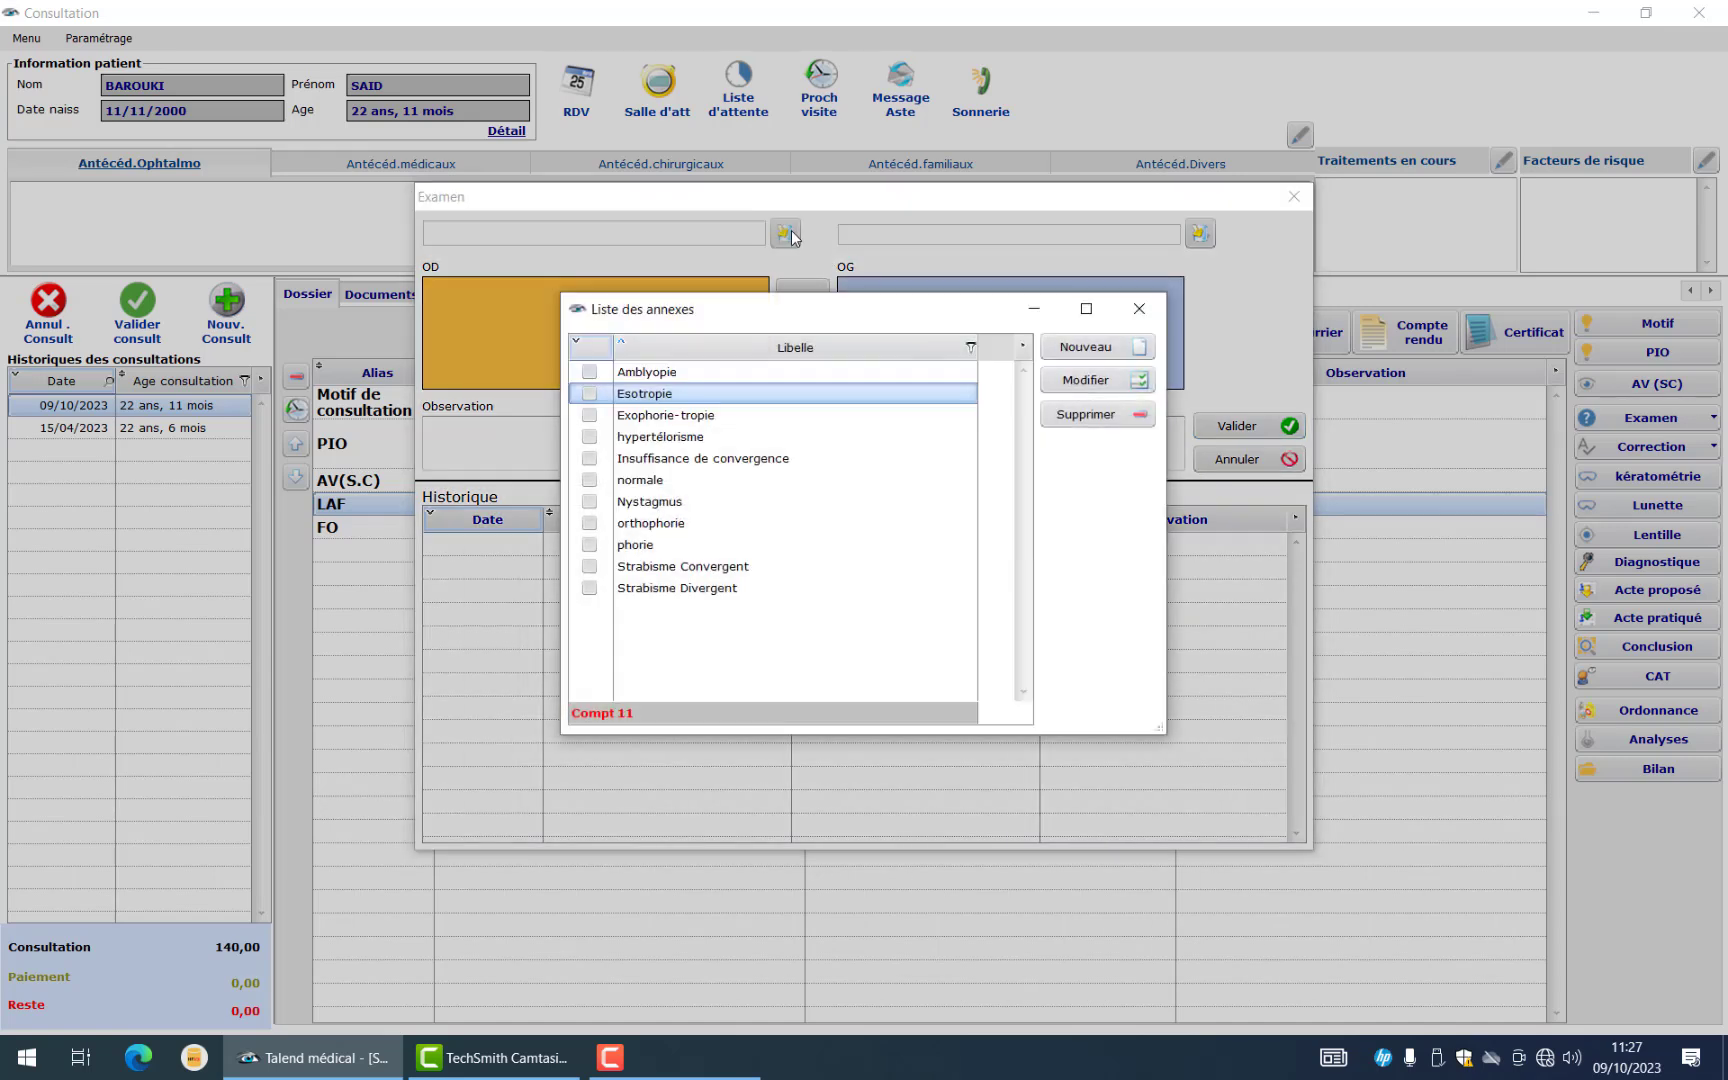
{"action": "left_click", "coordinate": [589, 481]}
{"action": "left_click", "coordinate": [1140, 310]}
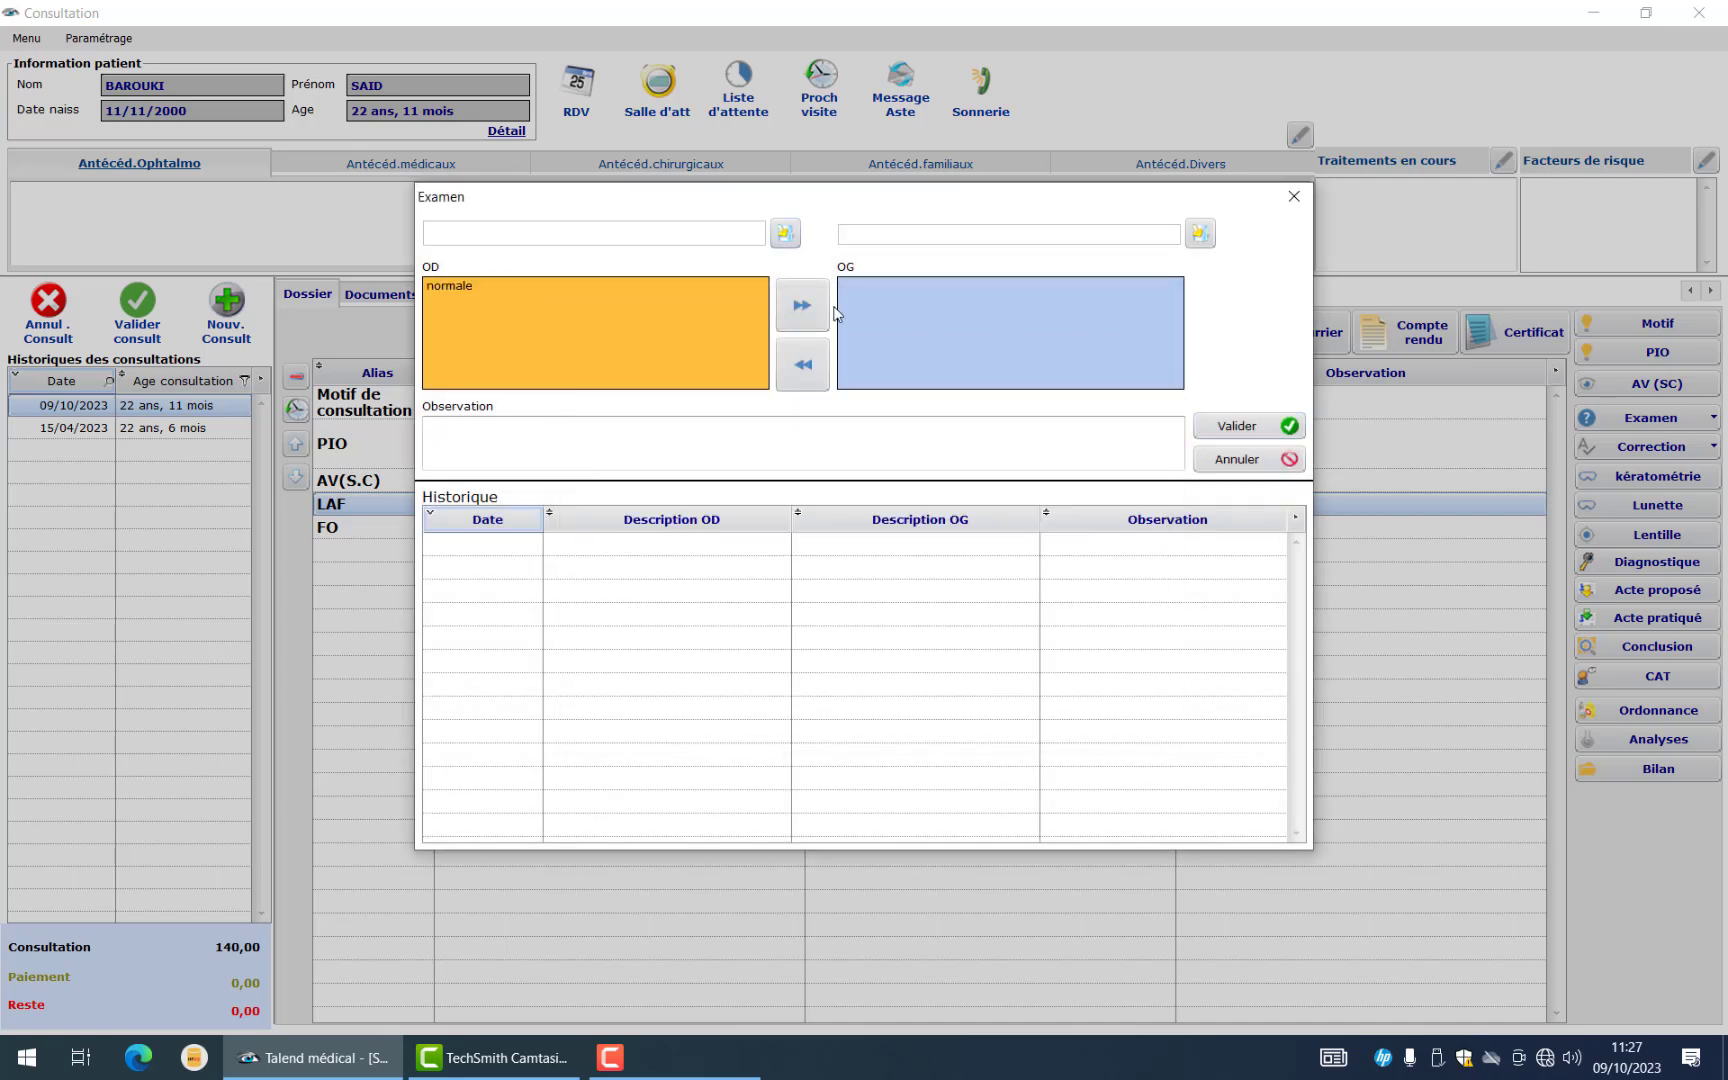
{"action": "left_click", "coordinate": [808, 313]}
{"action": "left_click", "coordinate": [1232, 426]}
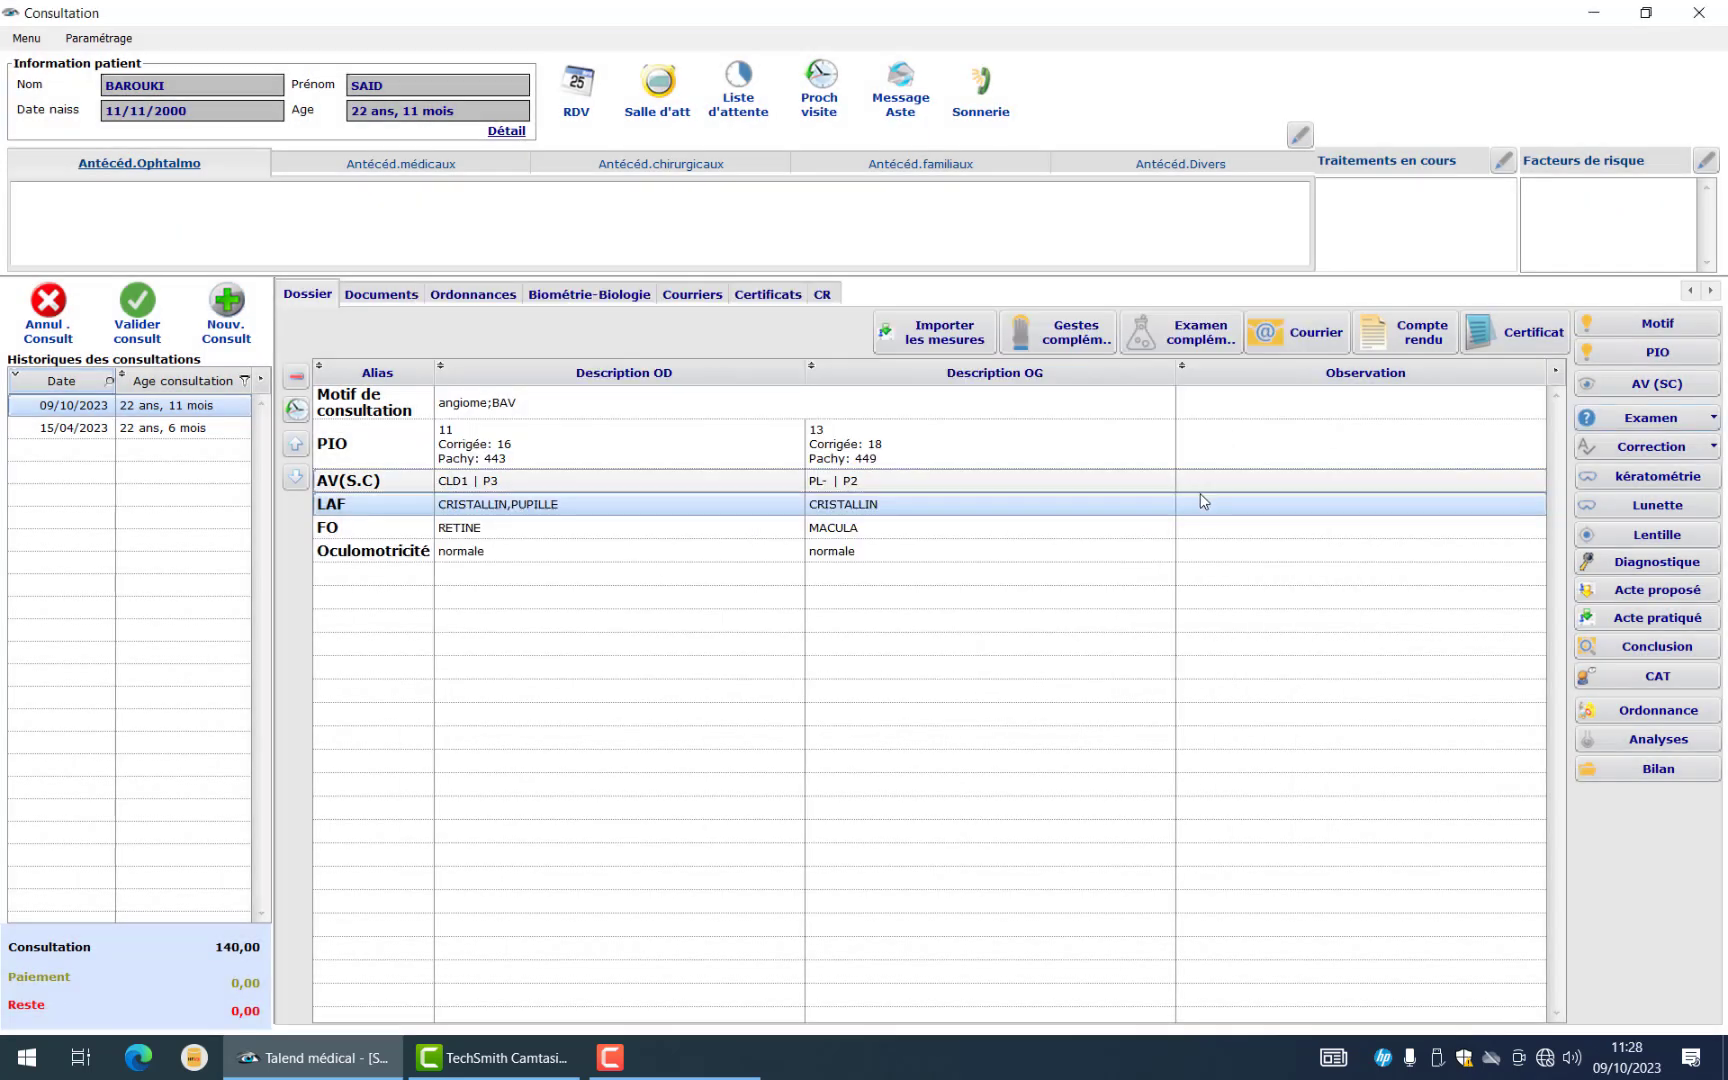
Check the available correction types, and import the correction and keratometry measurements into the consultation
{"action": "left_click", "coordinate": [1714, 450]}
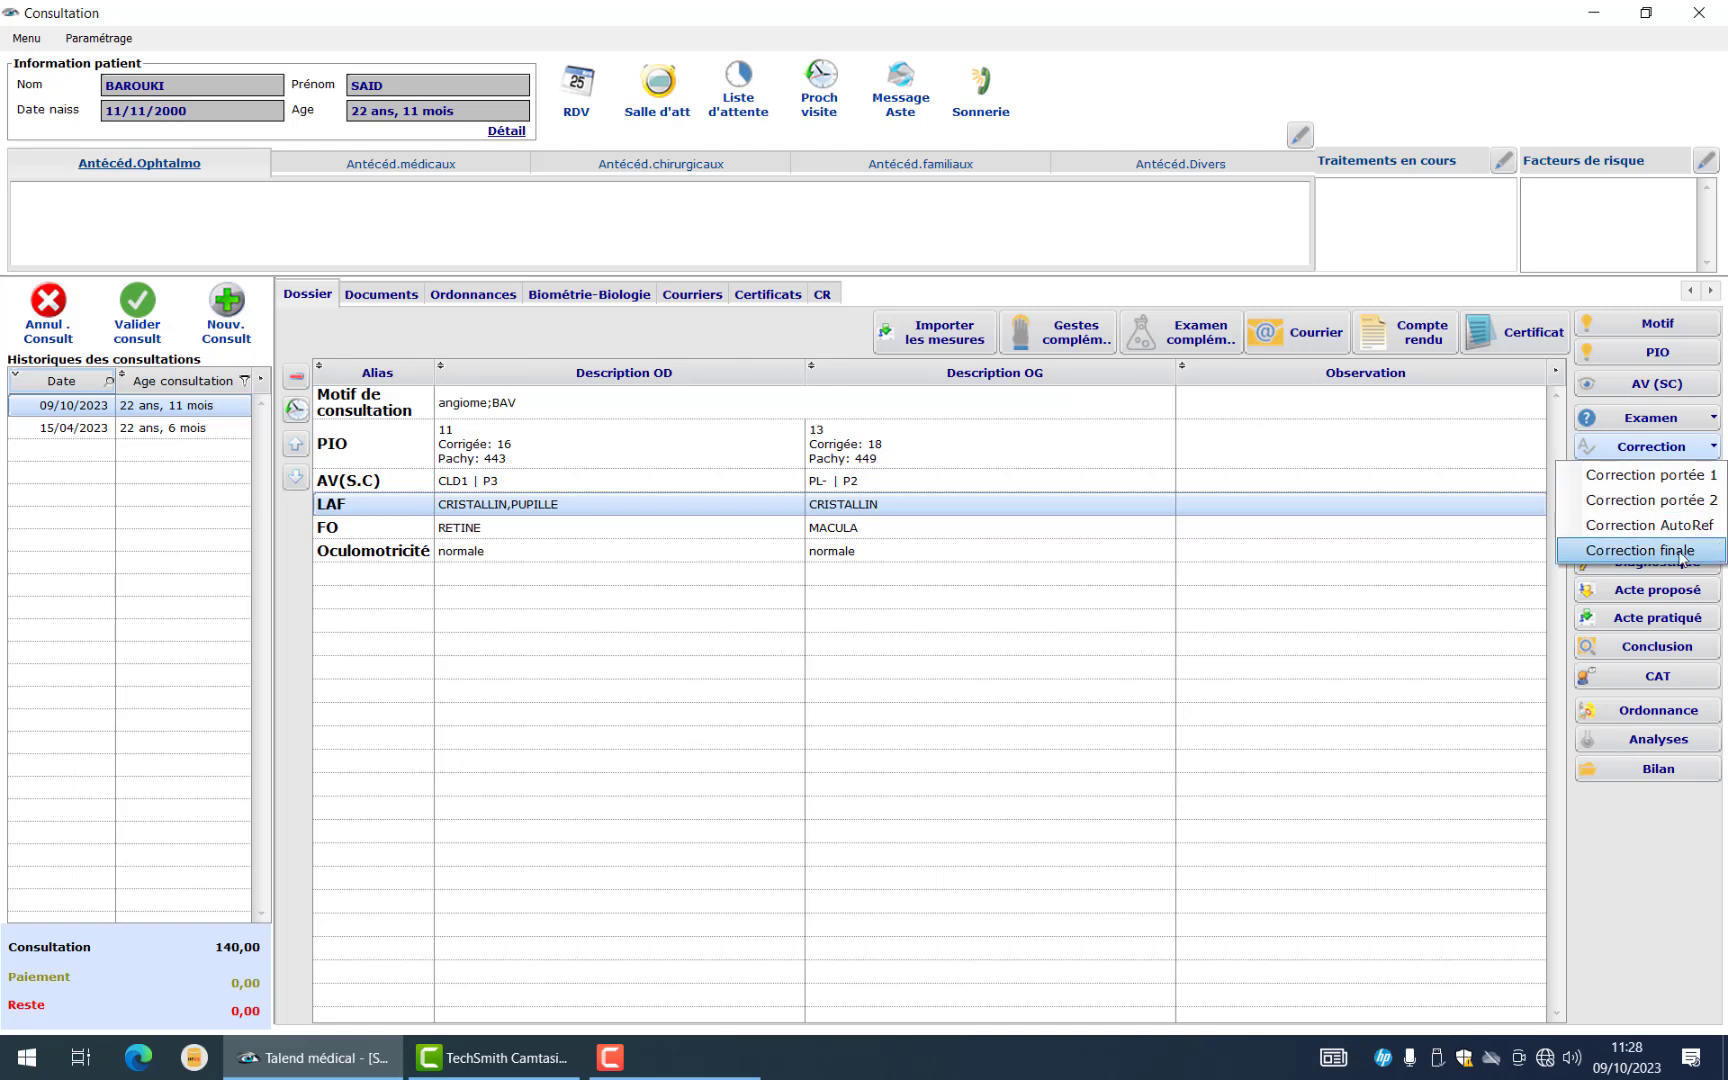
{"action": "left_click", "coordinate": [1470, 555]}
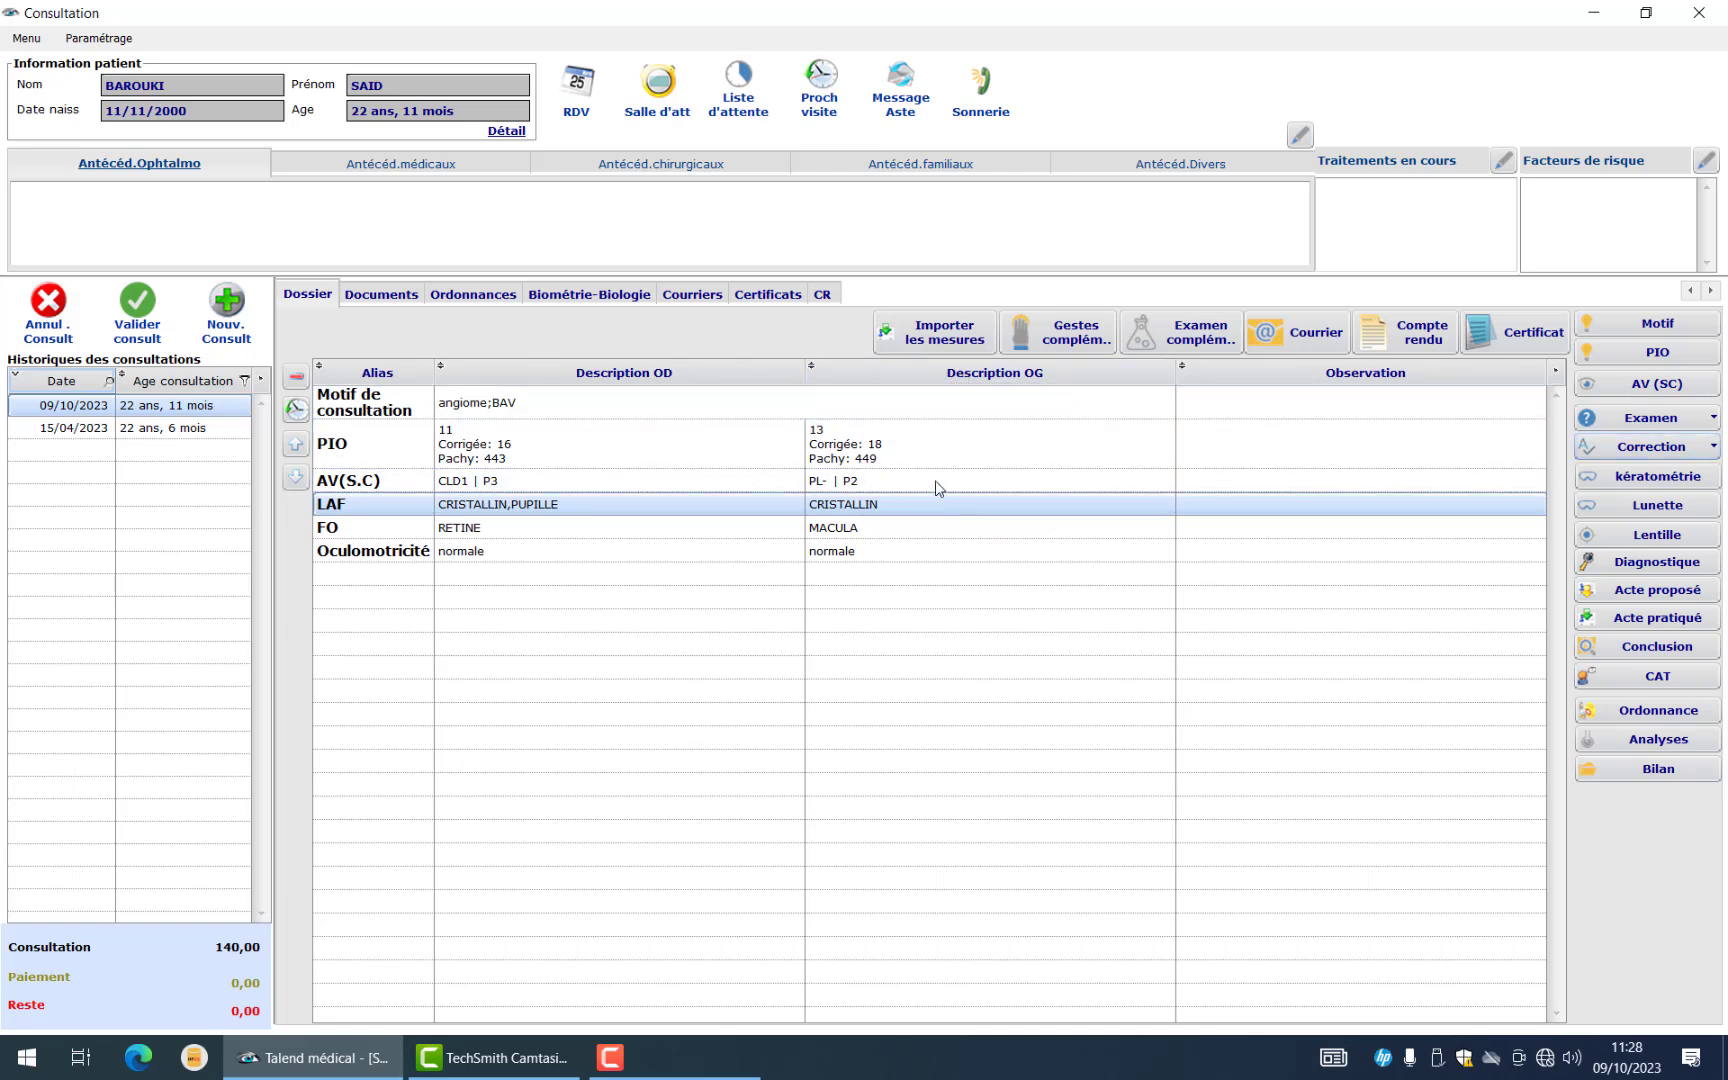
{"action": "left_click", "coordinate": [920, 336]}
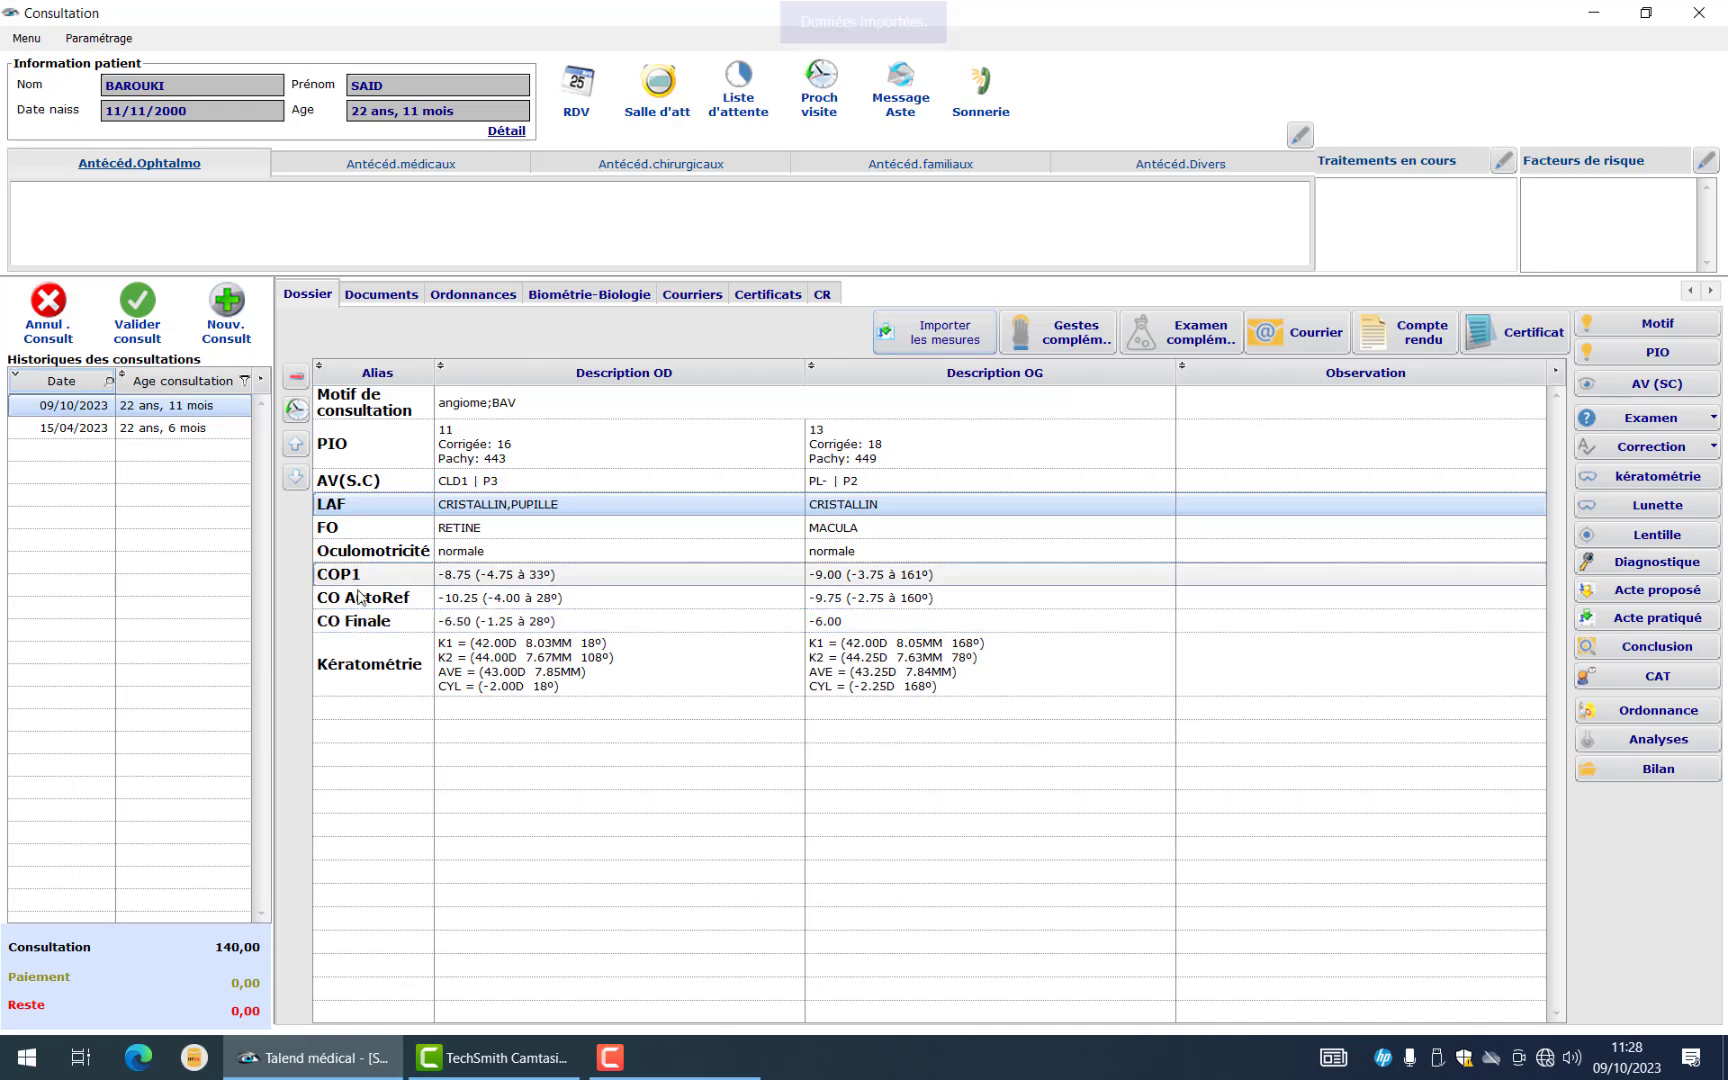
Open the imported keratometry entry to review the K1, K2, AVE and CYL values of both eyes, and close it
{"action": "double_click", "coordinate": [393, 674]}
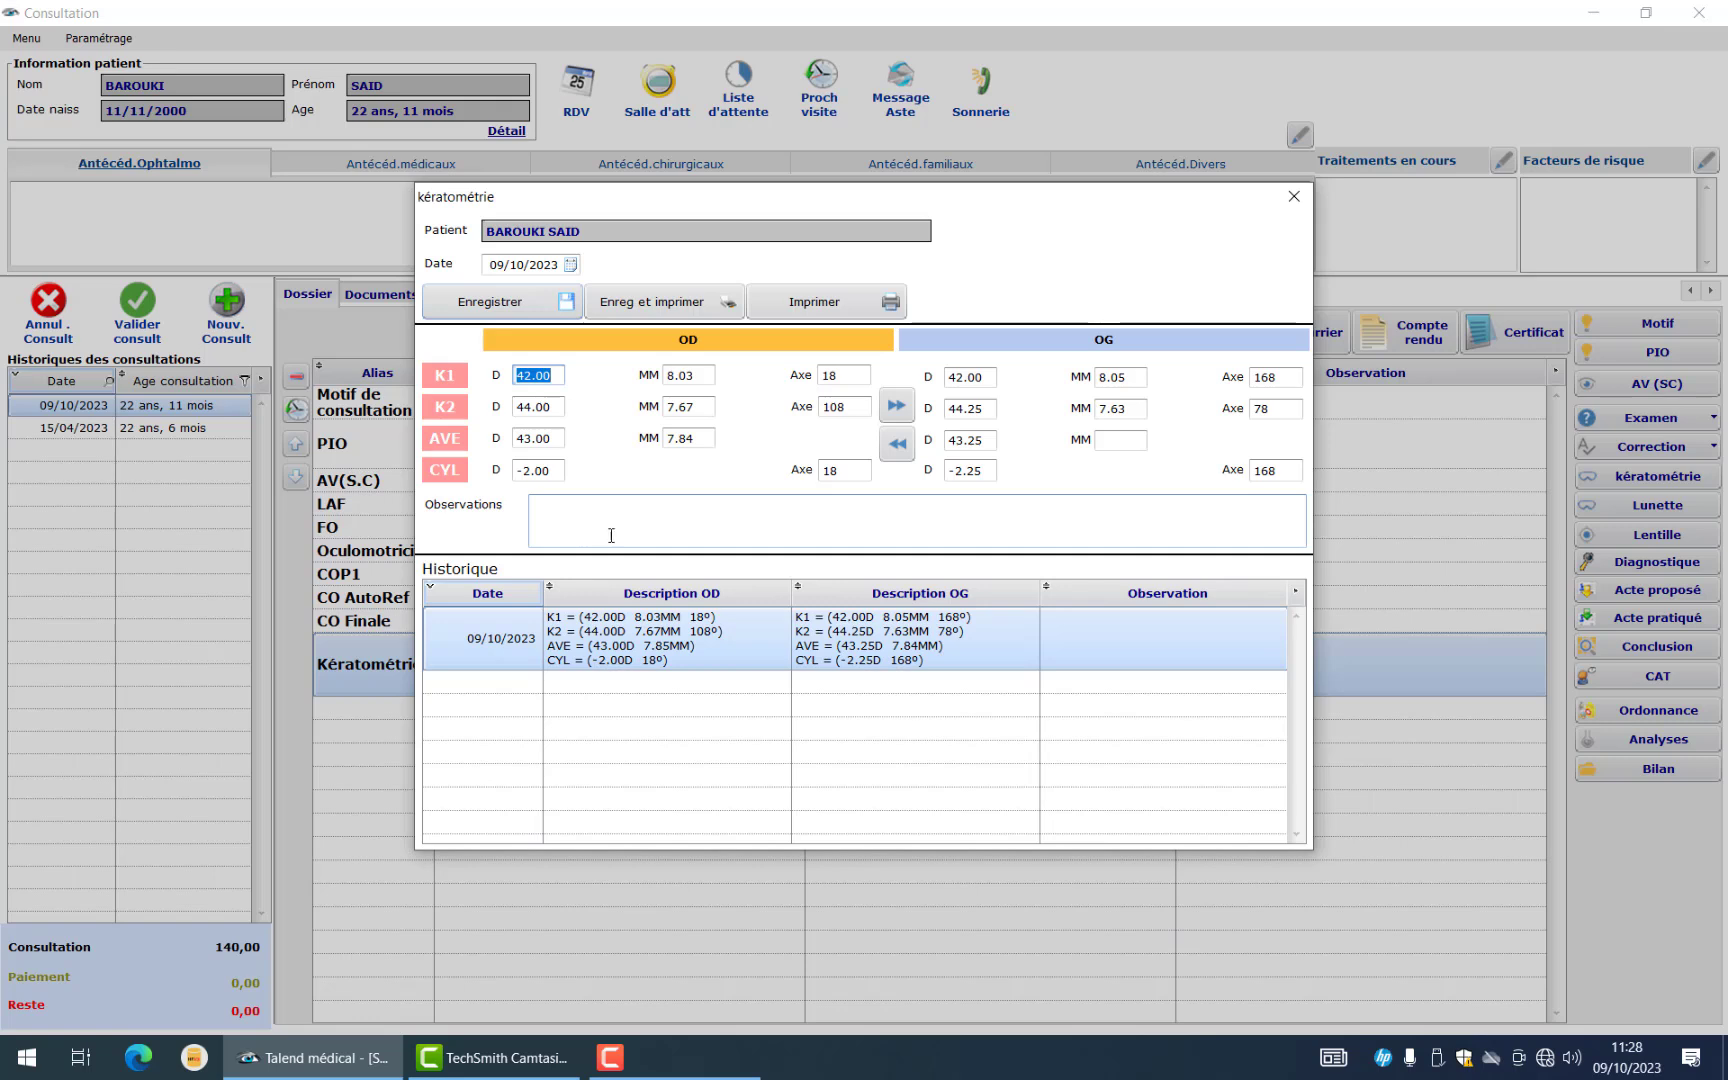
{"action": "left_click", "coordinate": [583, 517]}
{"action": "left_click", "coordinate": [482, 305]}
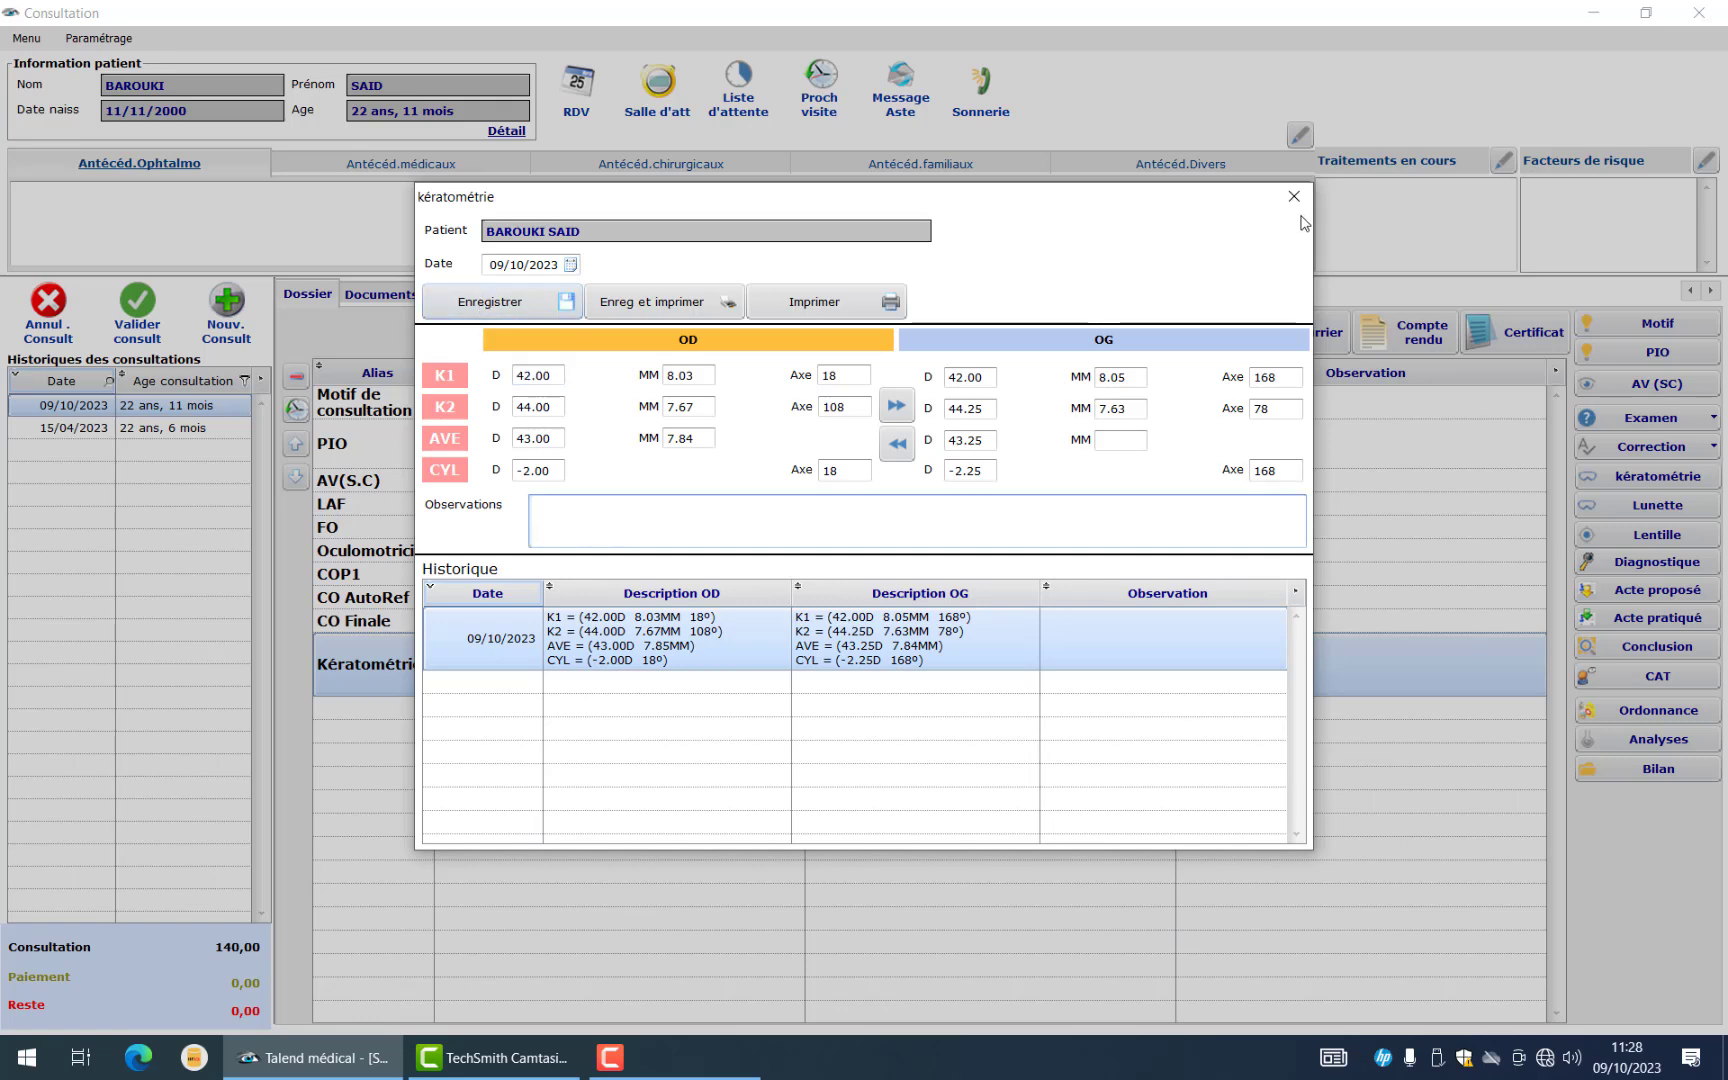
{"action": "left_click", "coordinate": [1294, 197]}
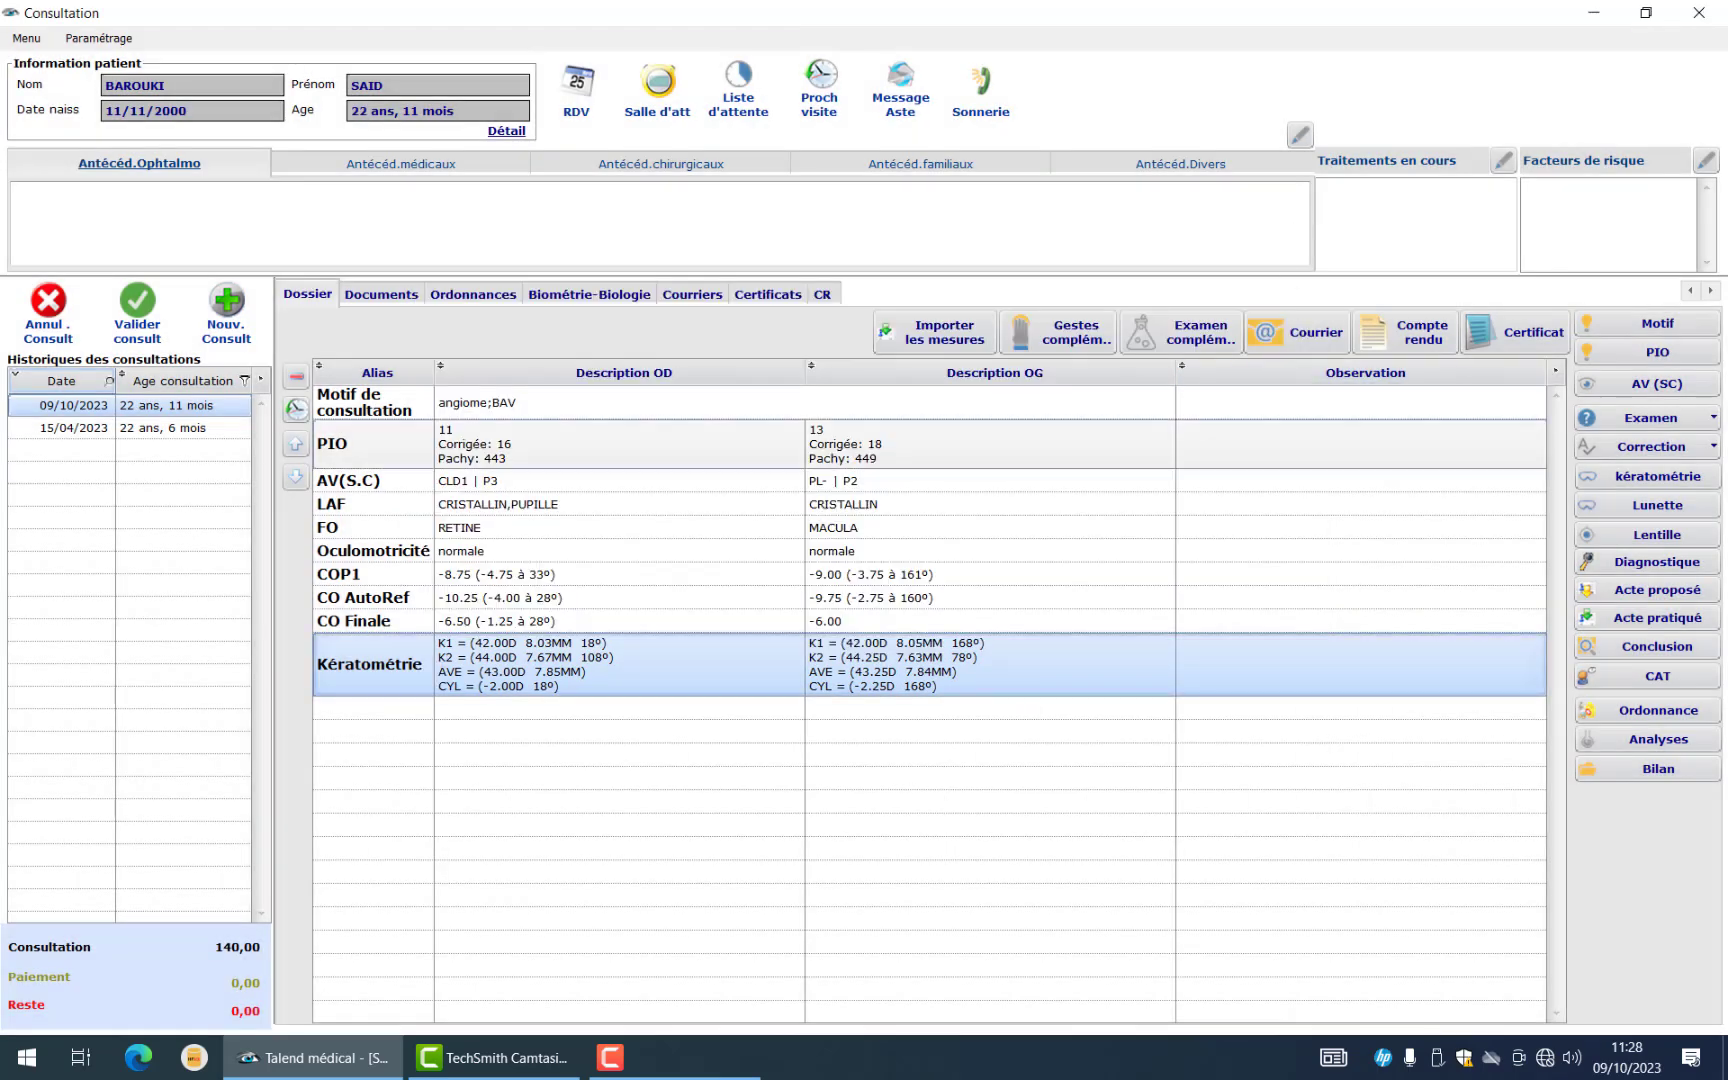
Prescribe glasses with Monture + verres correcteurs, Organiques, Antireflets and Amincis, then save and preview the A5 printout
{"action": "left_click", "coordinate": [1667, 506]}
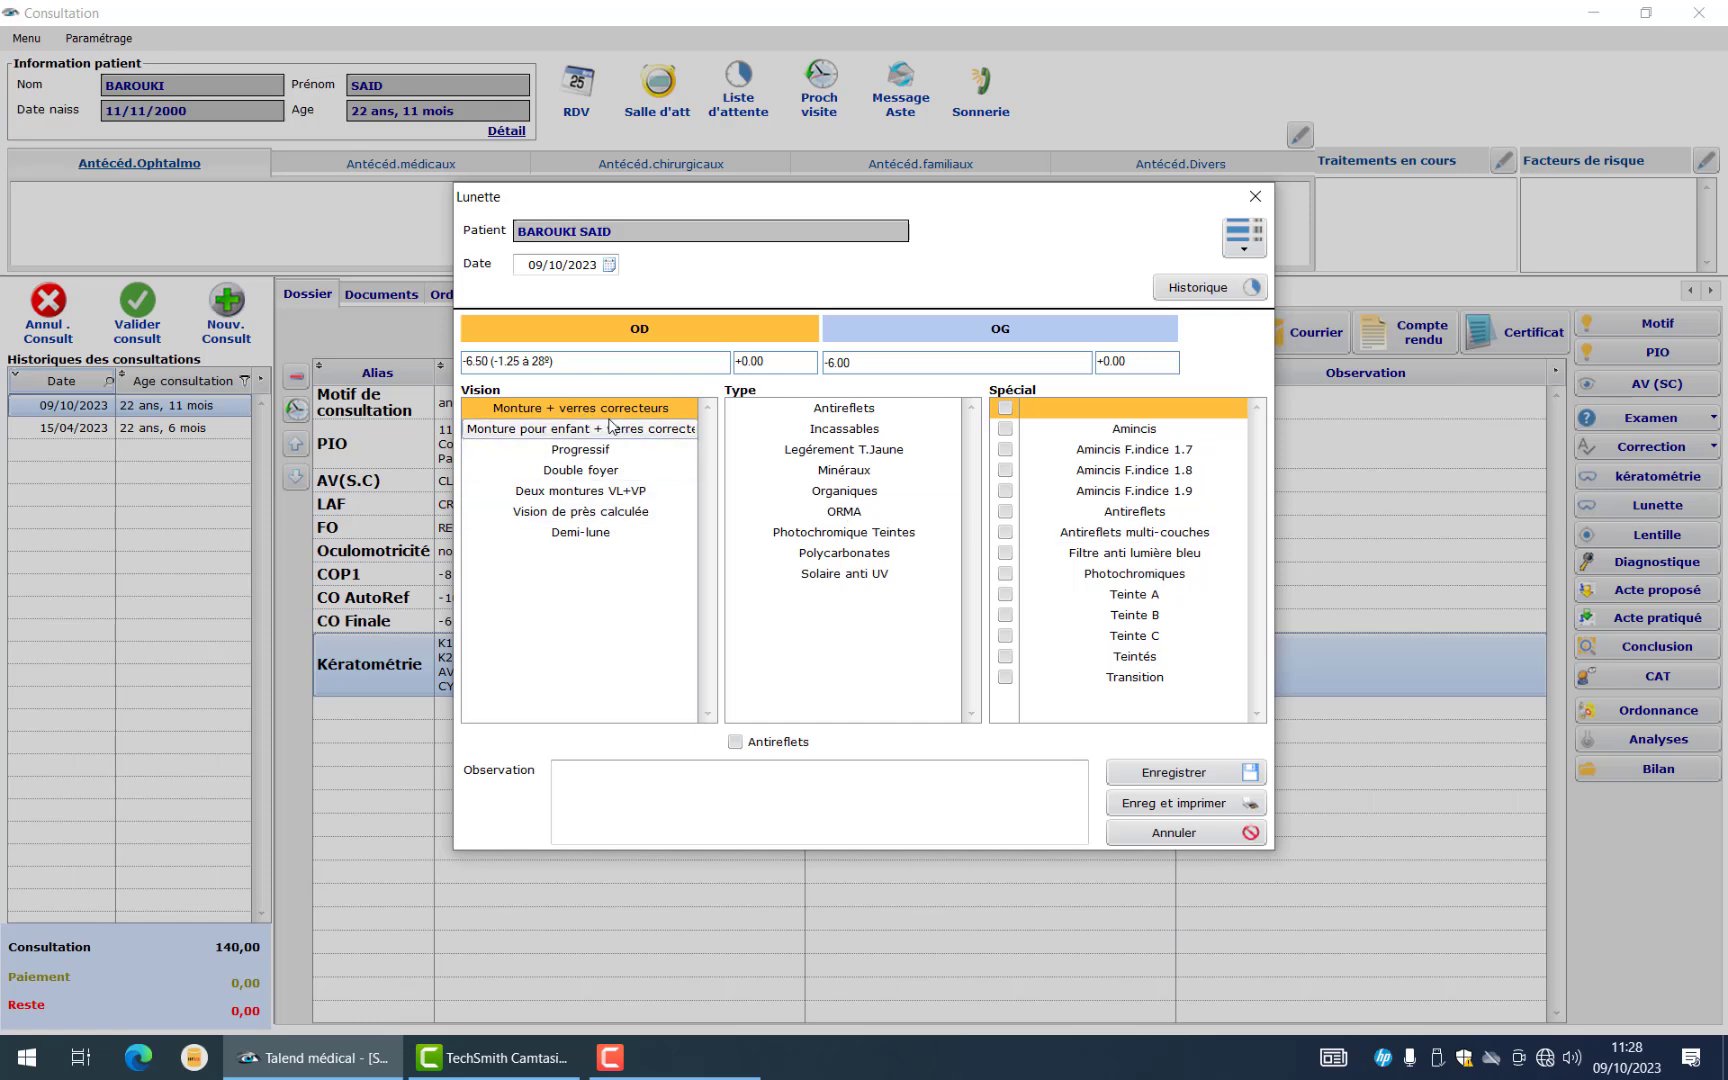
{"action": "left_click", "coordinate": [859, 493]}
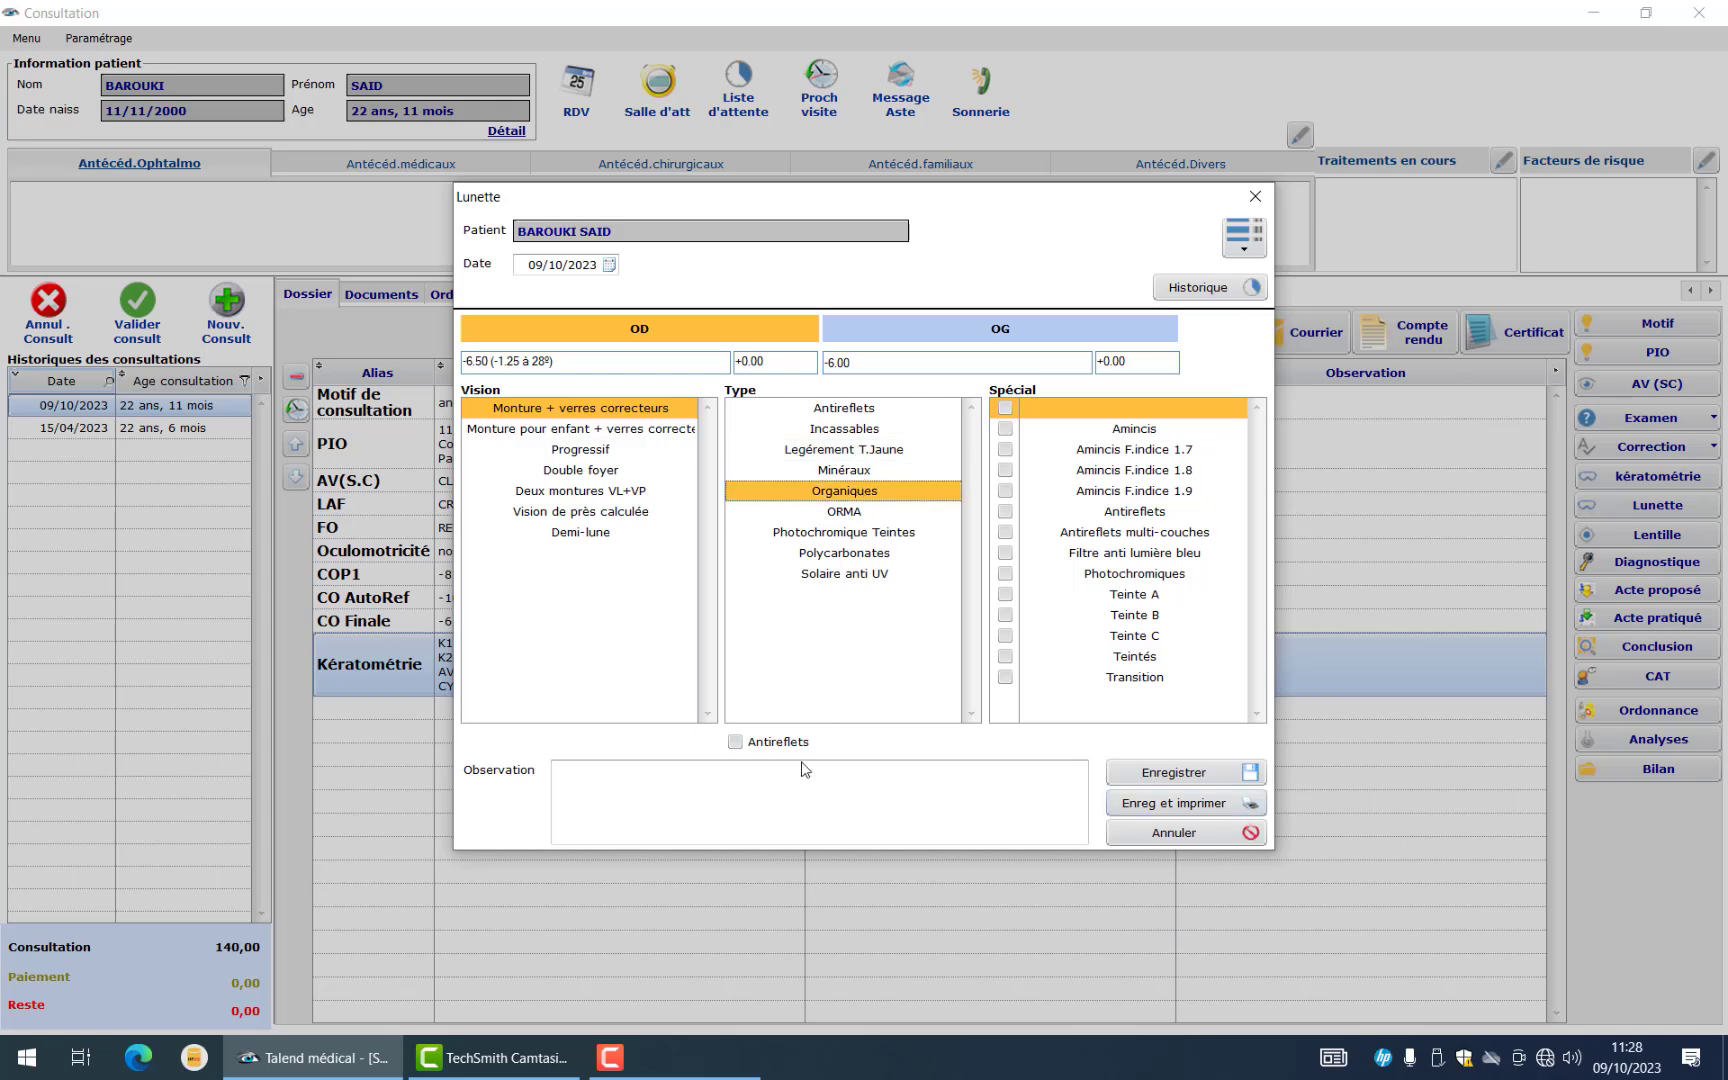
{"action": "left_click", "coordinate": [779, 746]}
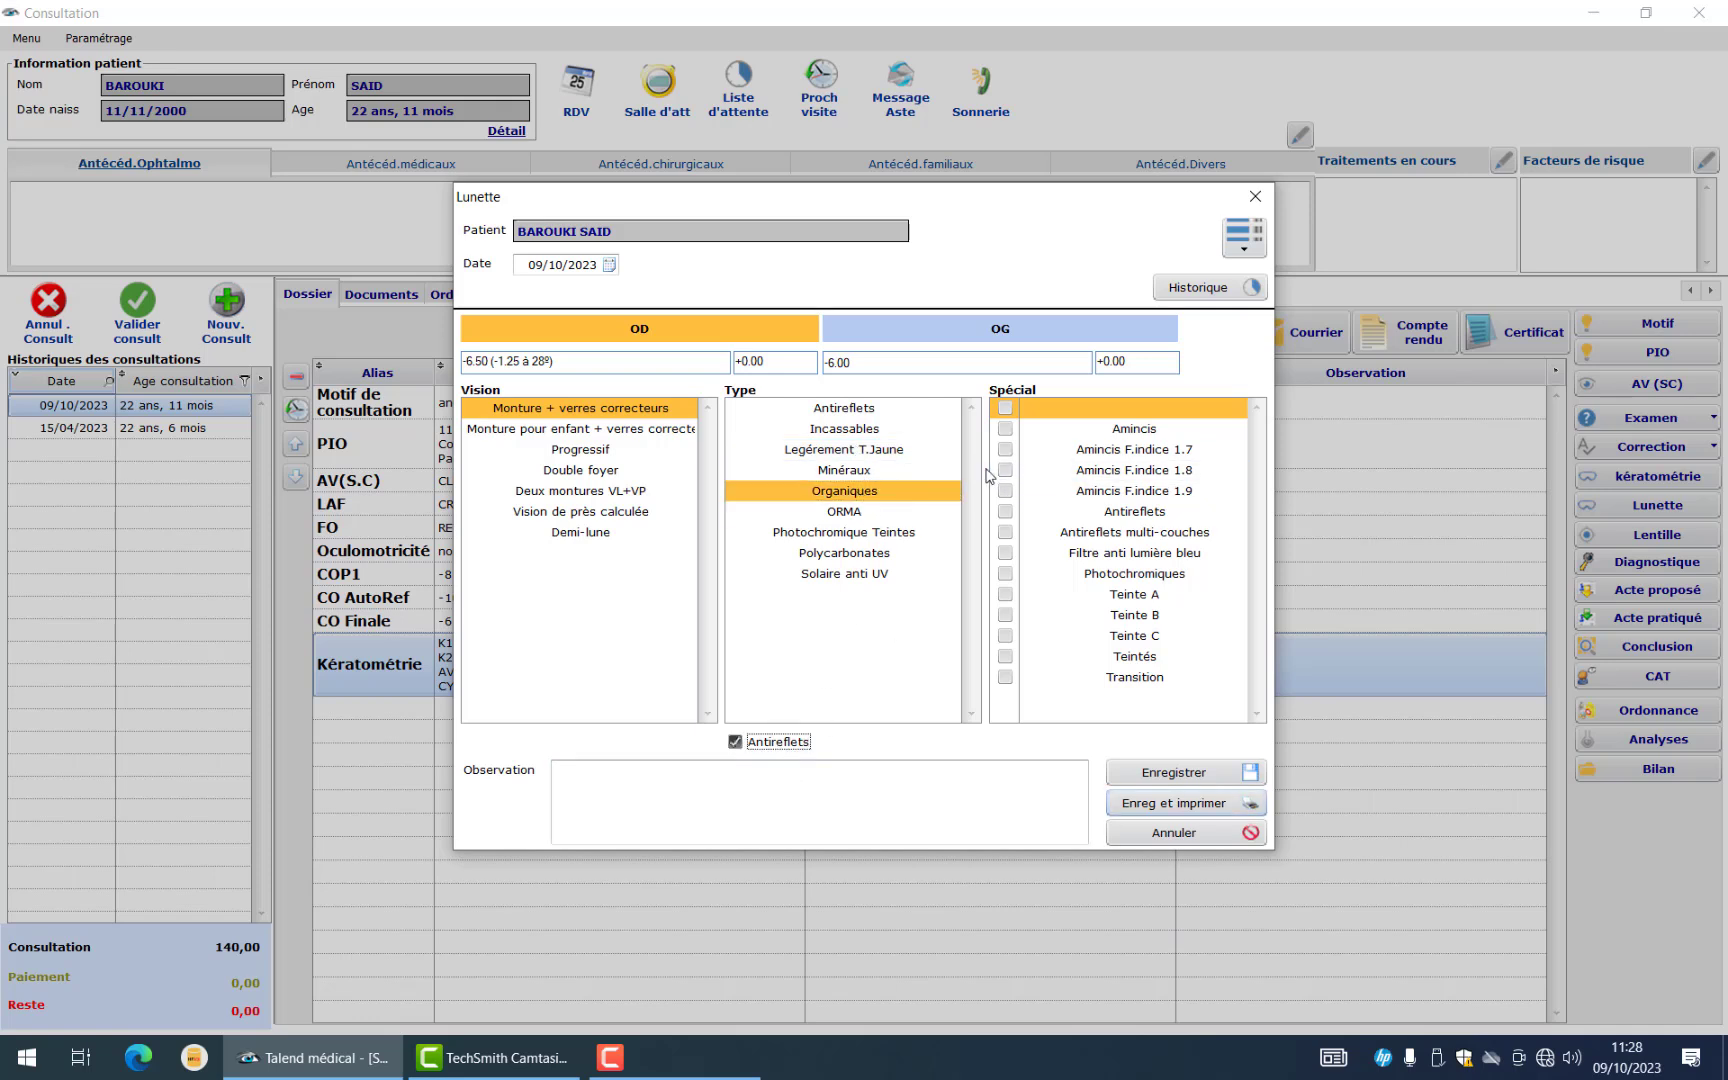
{"action": "left_click", "coordinate": [1005, 430]}
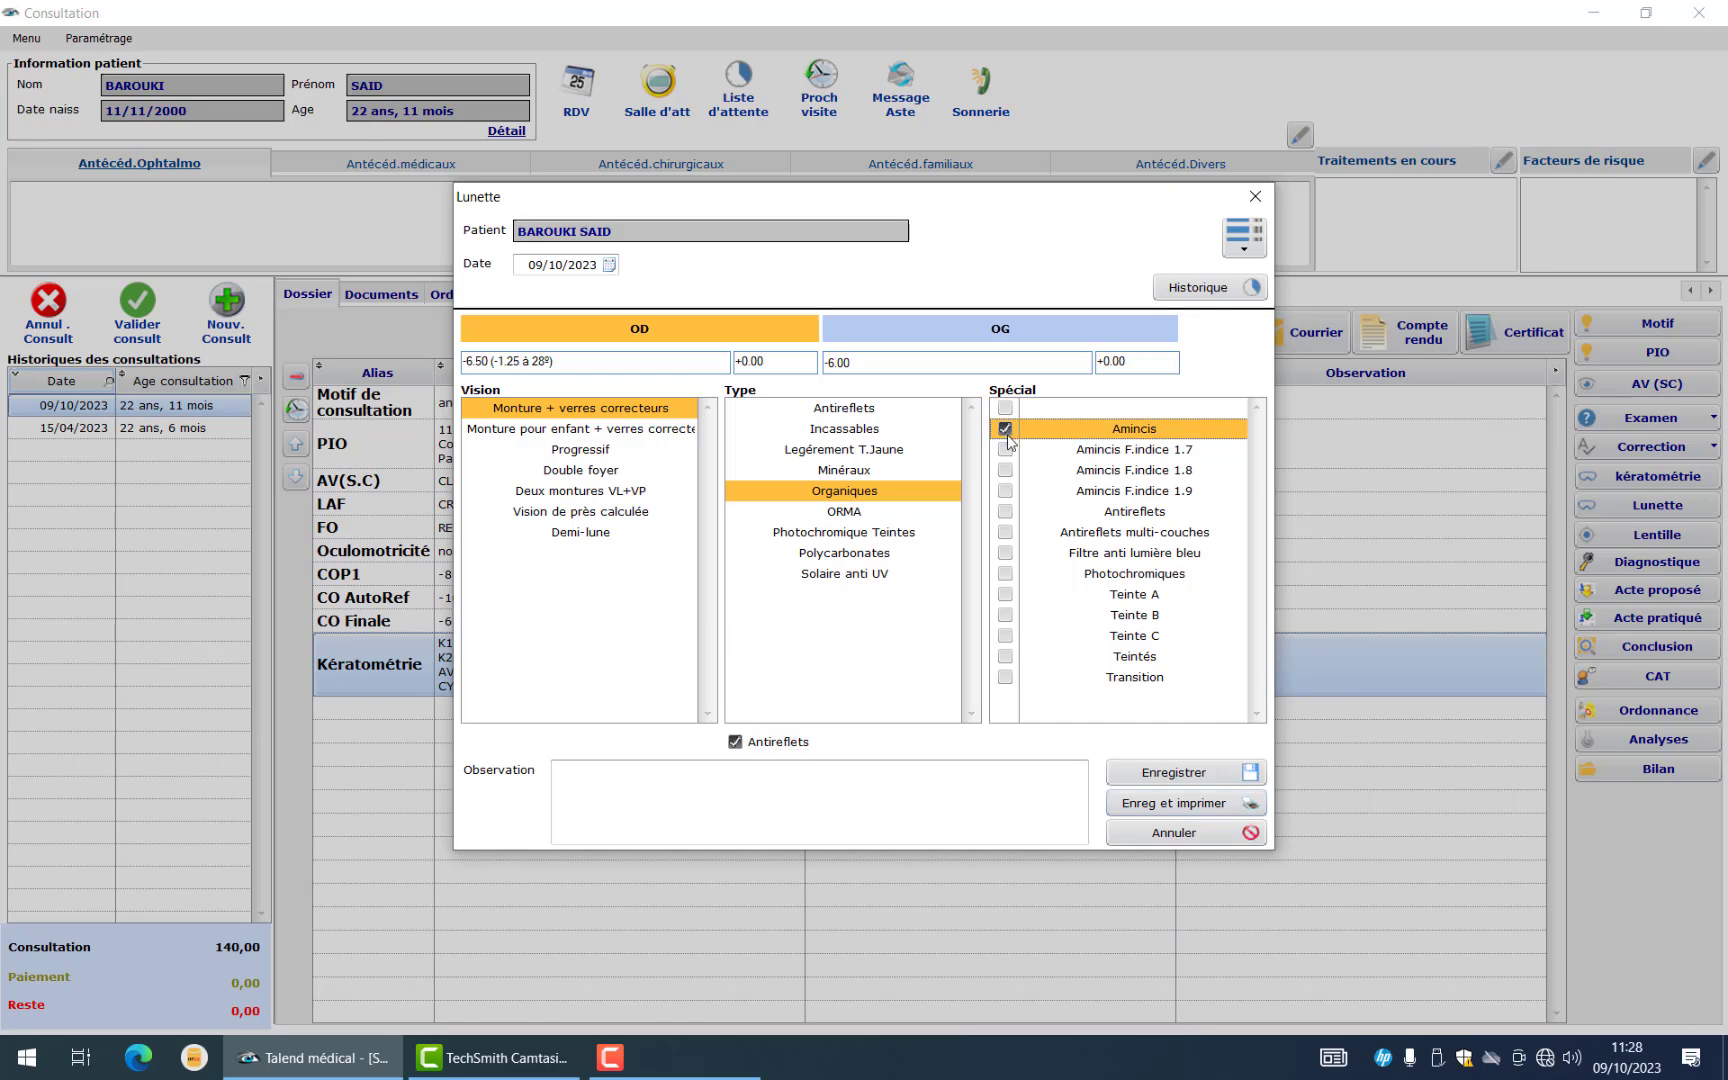
{"action": "left_click", "coordinate": [1188, 809]}
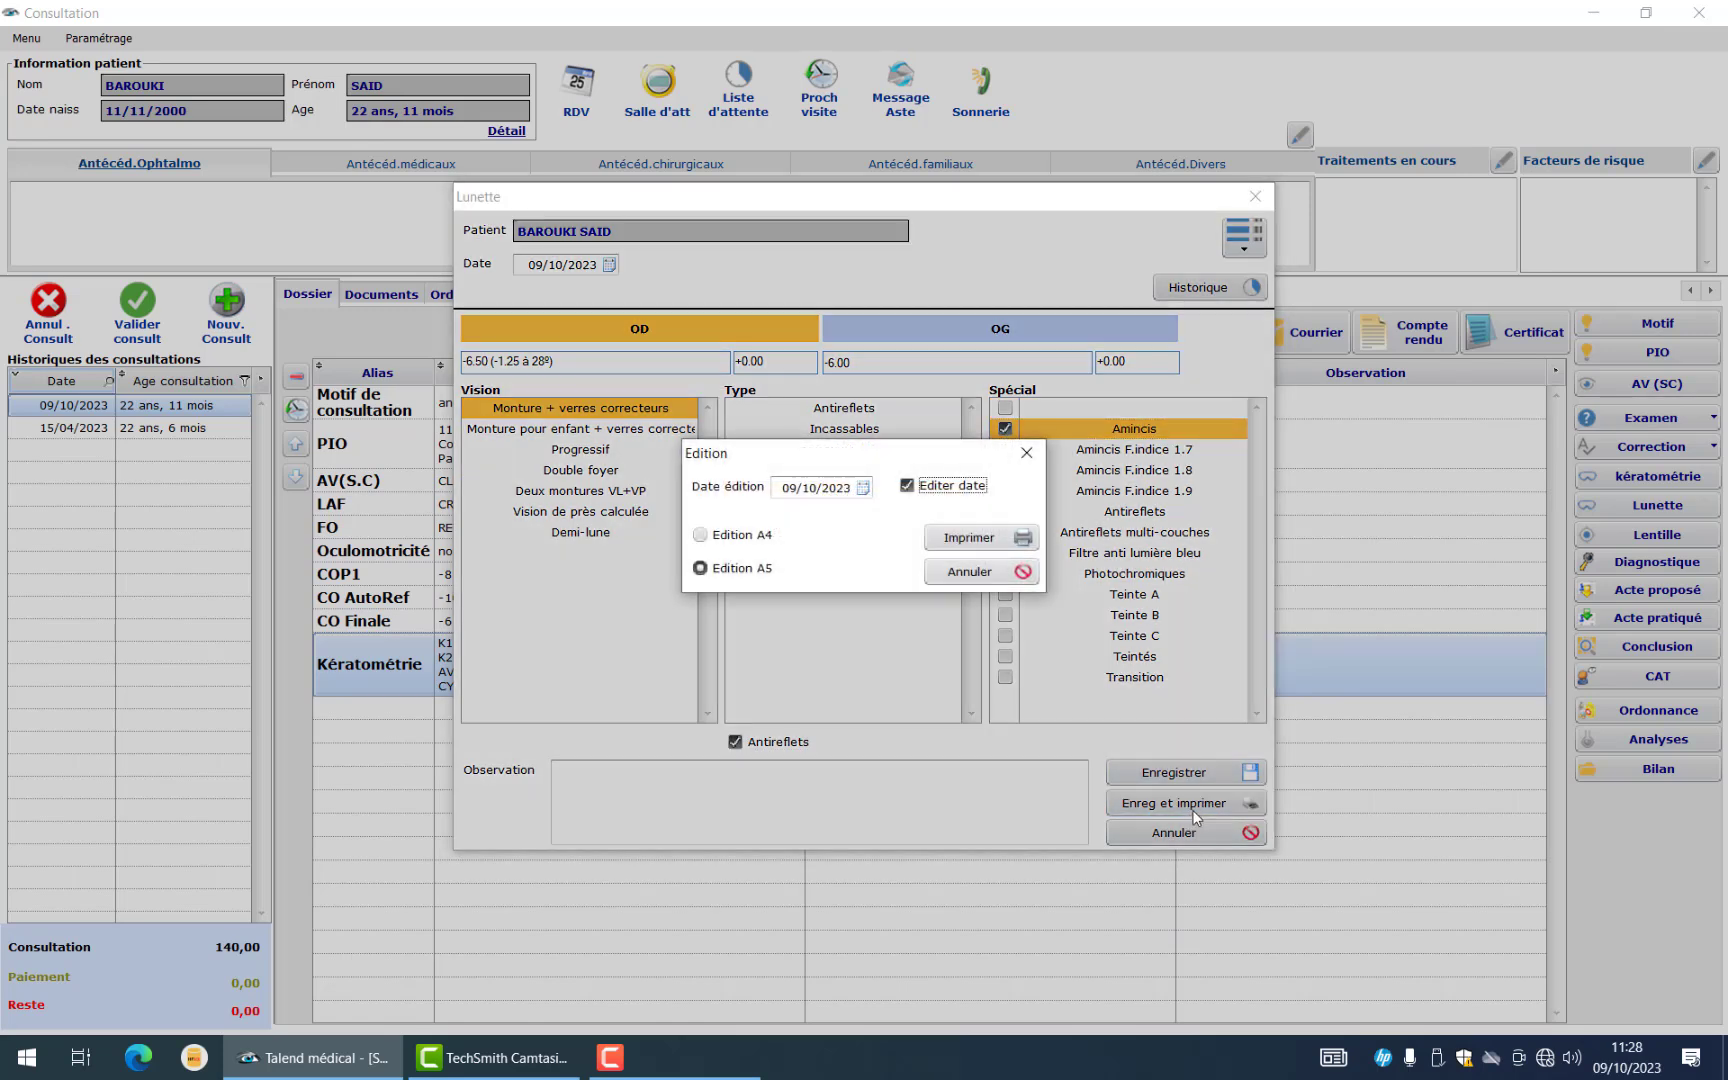
{"action": "left_click", "coordinate": [950, 540]}
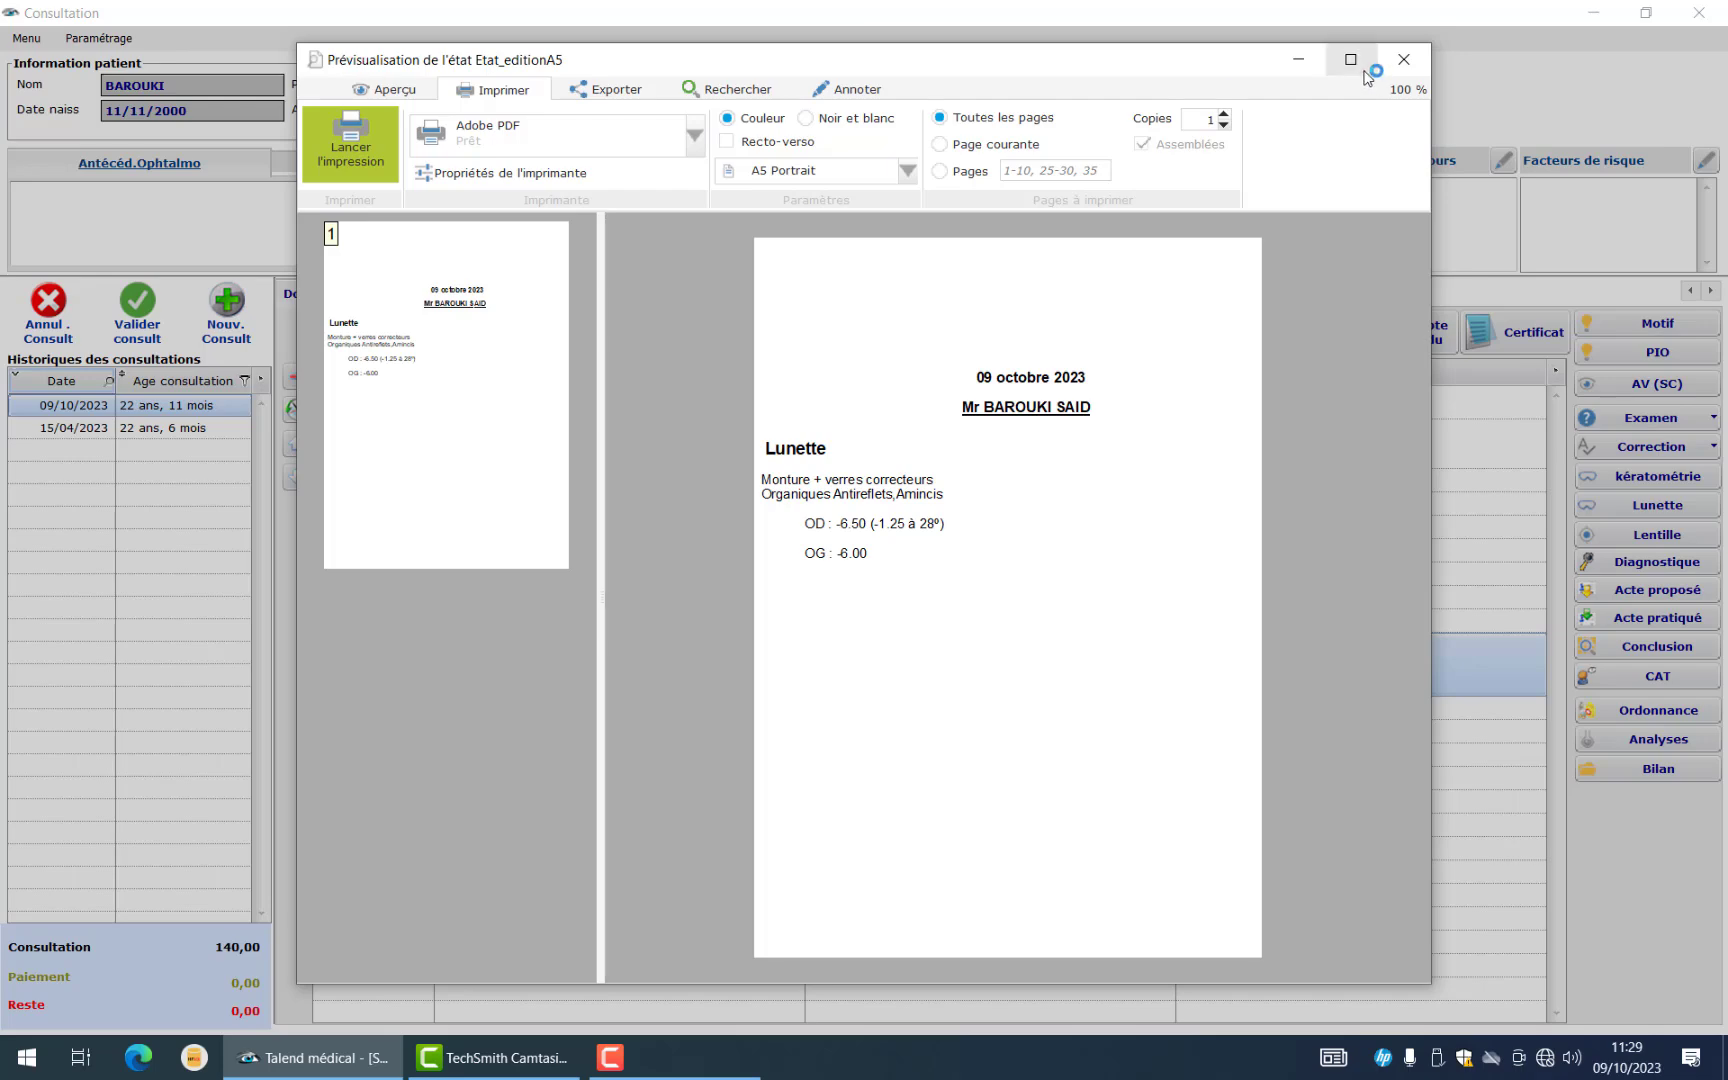
{"action": "left_click", "coordinate": [1404, 59]}
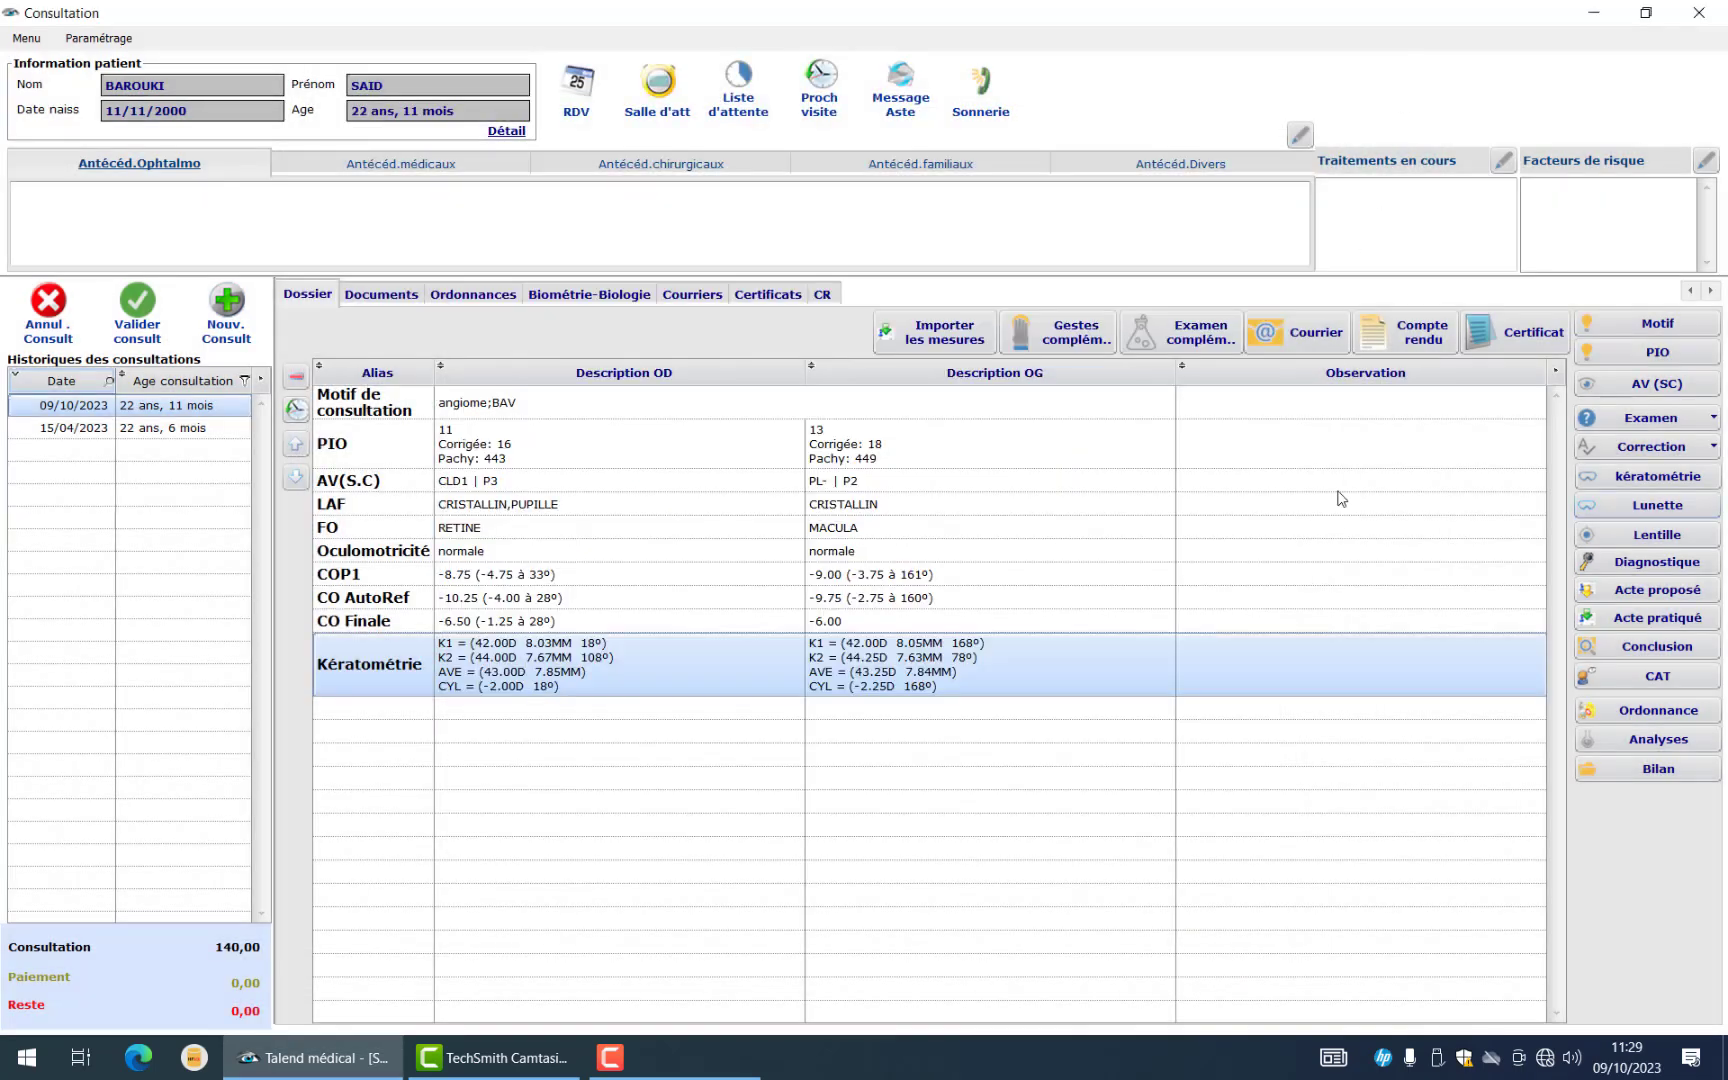
Start a contact lens prescription by converting the glasses correction, set brand ARCADIA and radius 7,05 for OD, and copy them to OG
{"action": "left_click", "coordinate": [1672, 536]}
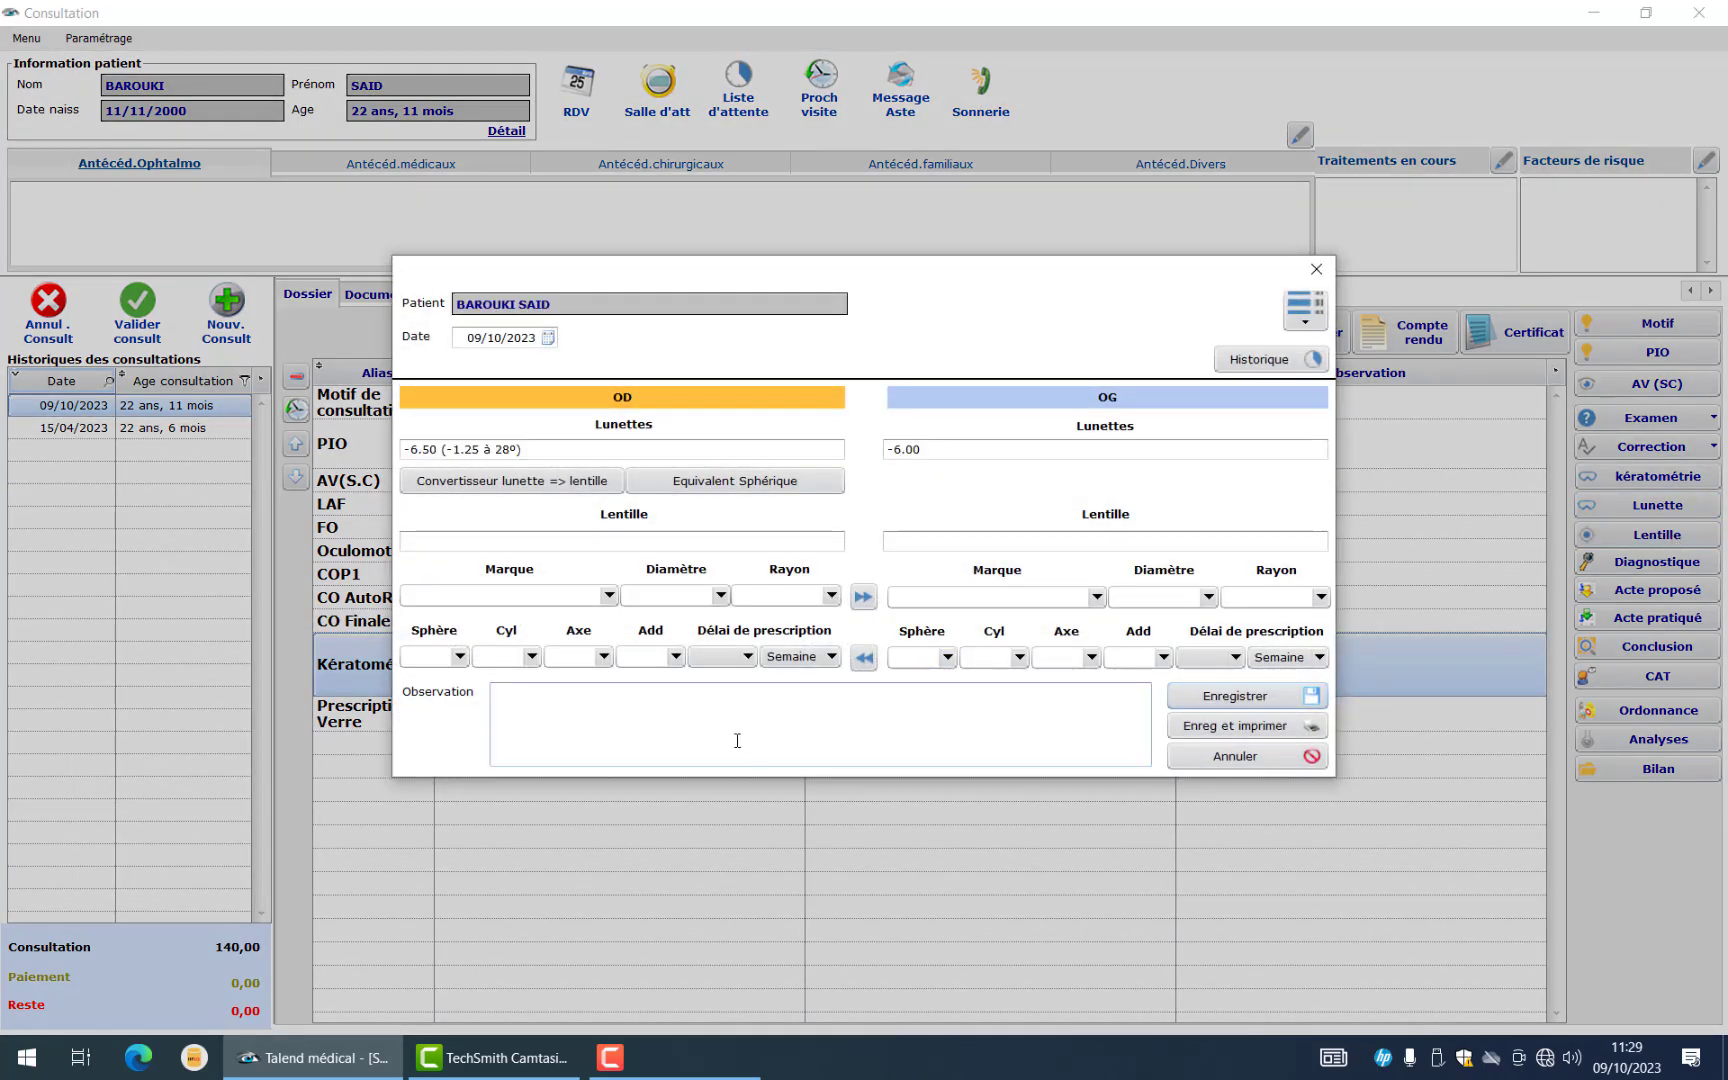
{"action": "left_click", "coordinate": [525, 490]}
{"action": "left_click", "coordinate": [609, 596]}
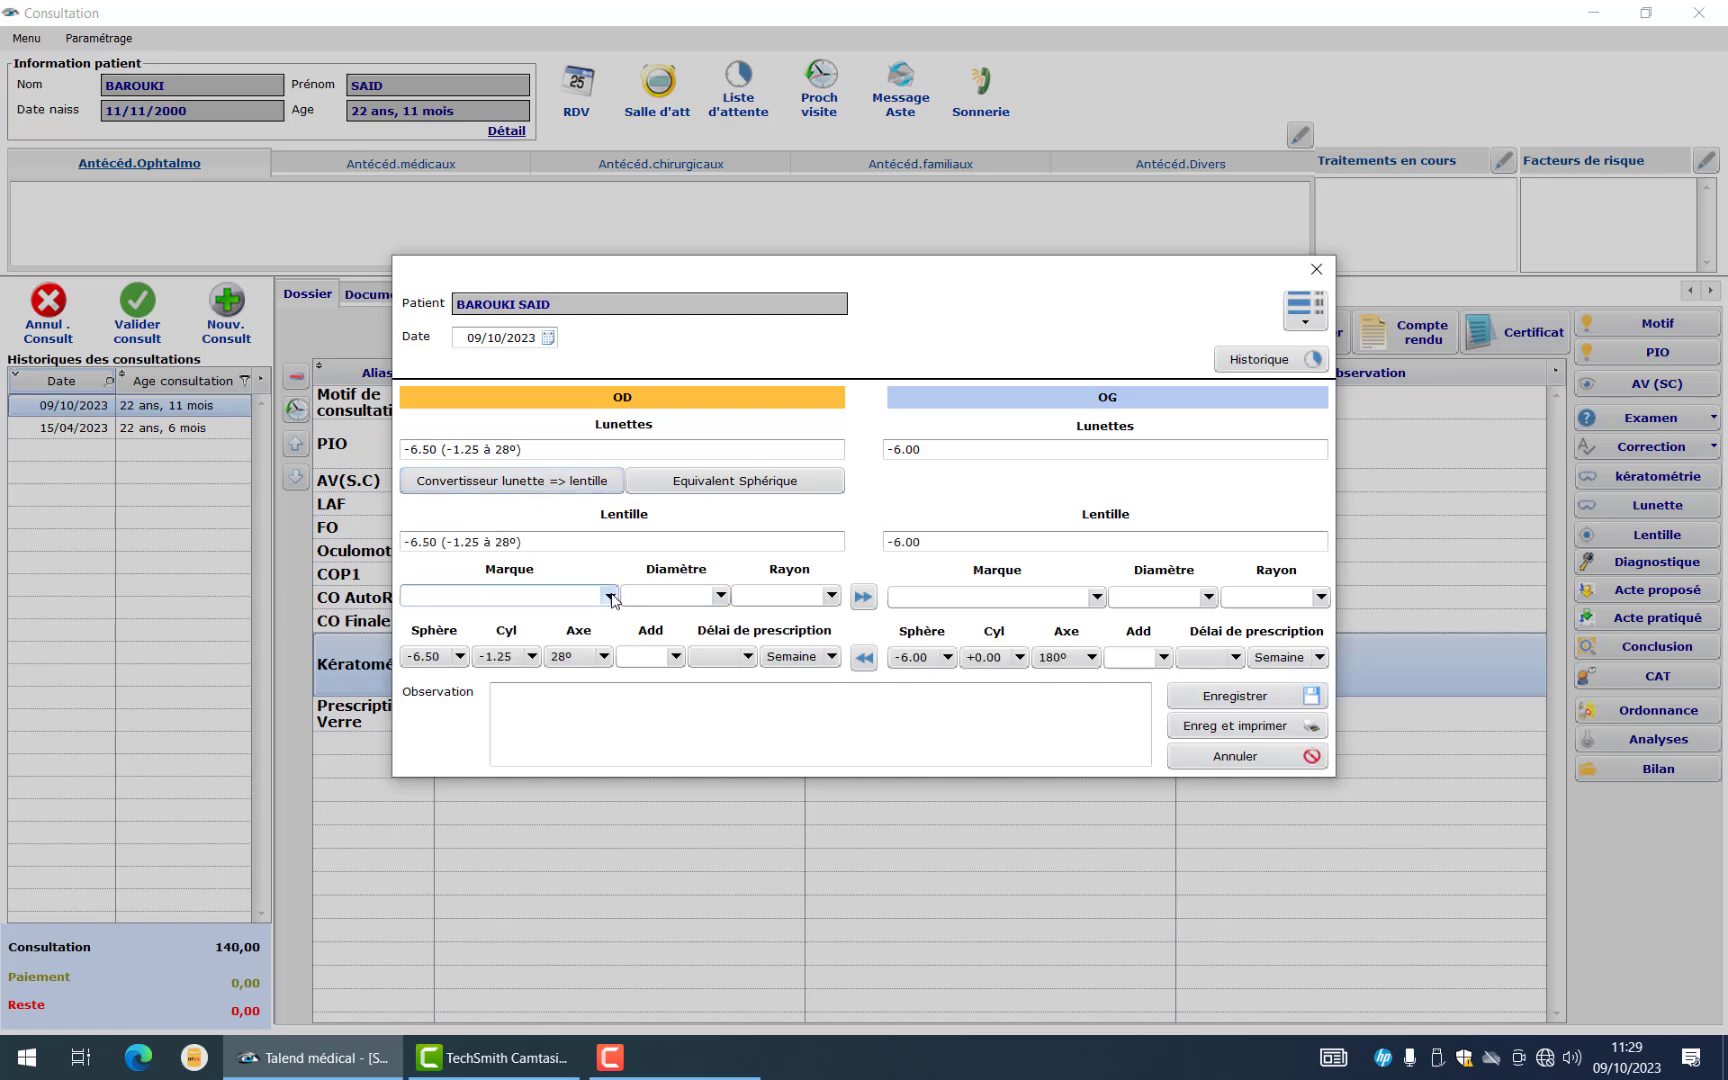
{"action": "left_click", "coordinate": [558, 614]}
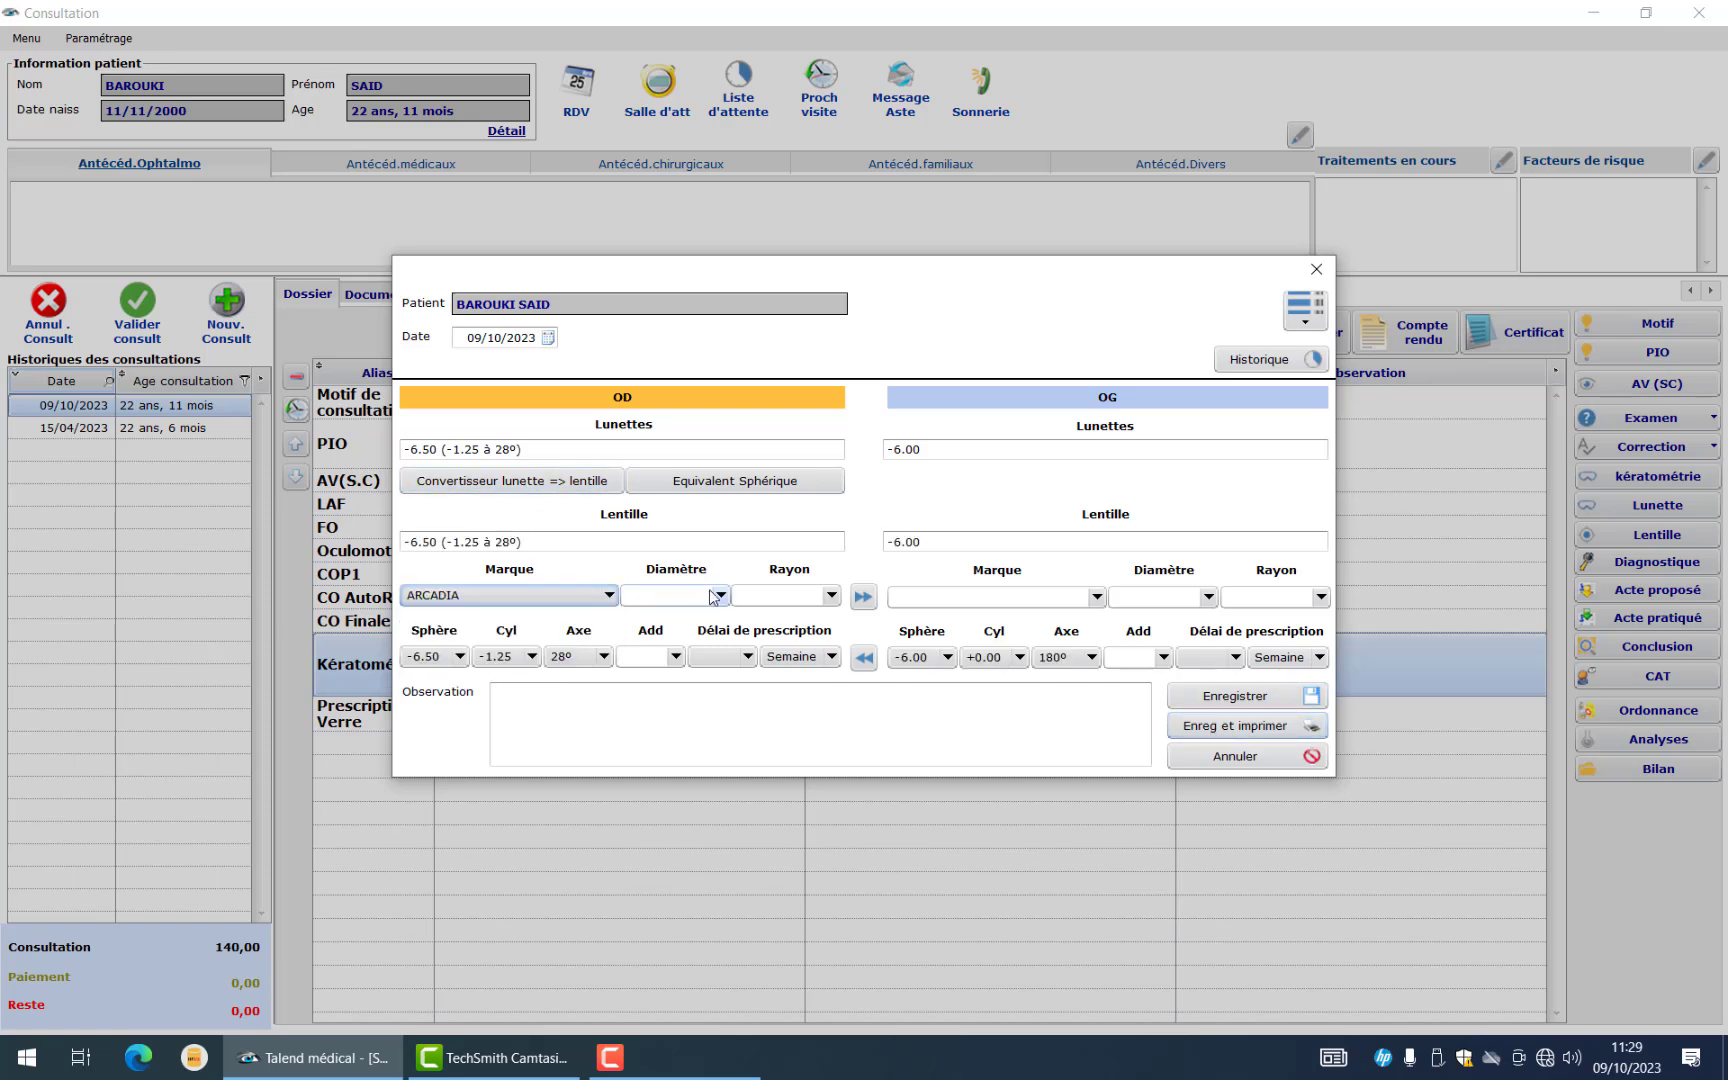
{"action": "left_click", "coordinate": [721, 595]}
{"action": "left_click", "coordinate": [721, 595]}
{"action": "left_click", "coordinate": [832, 596]}
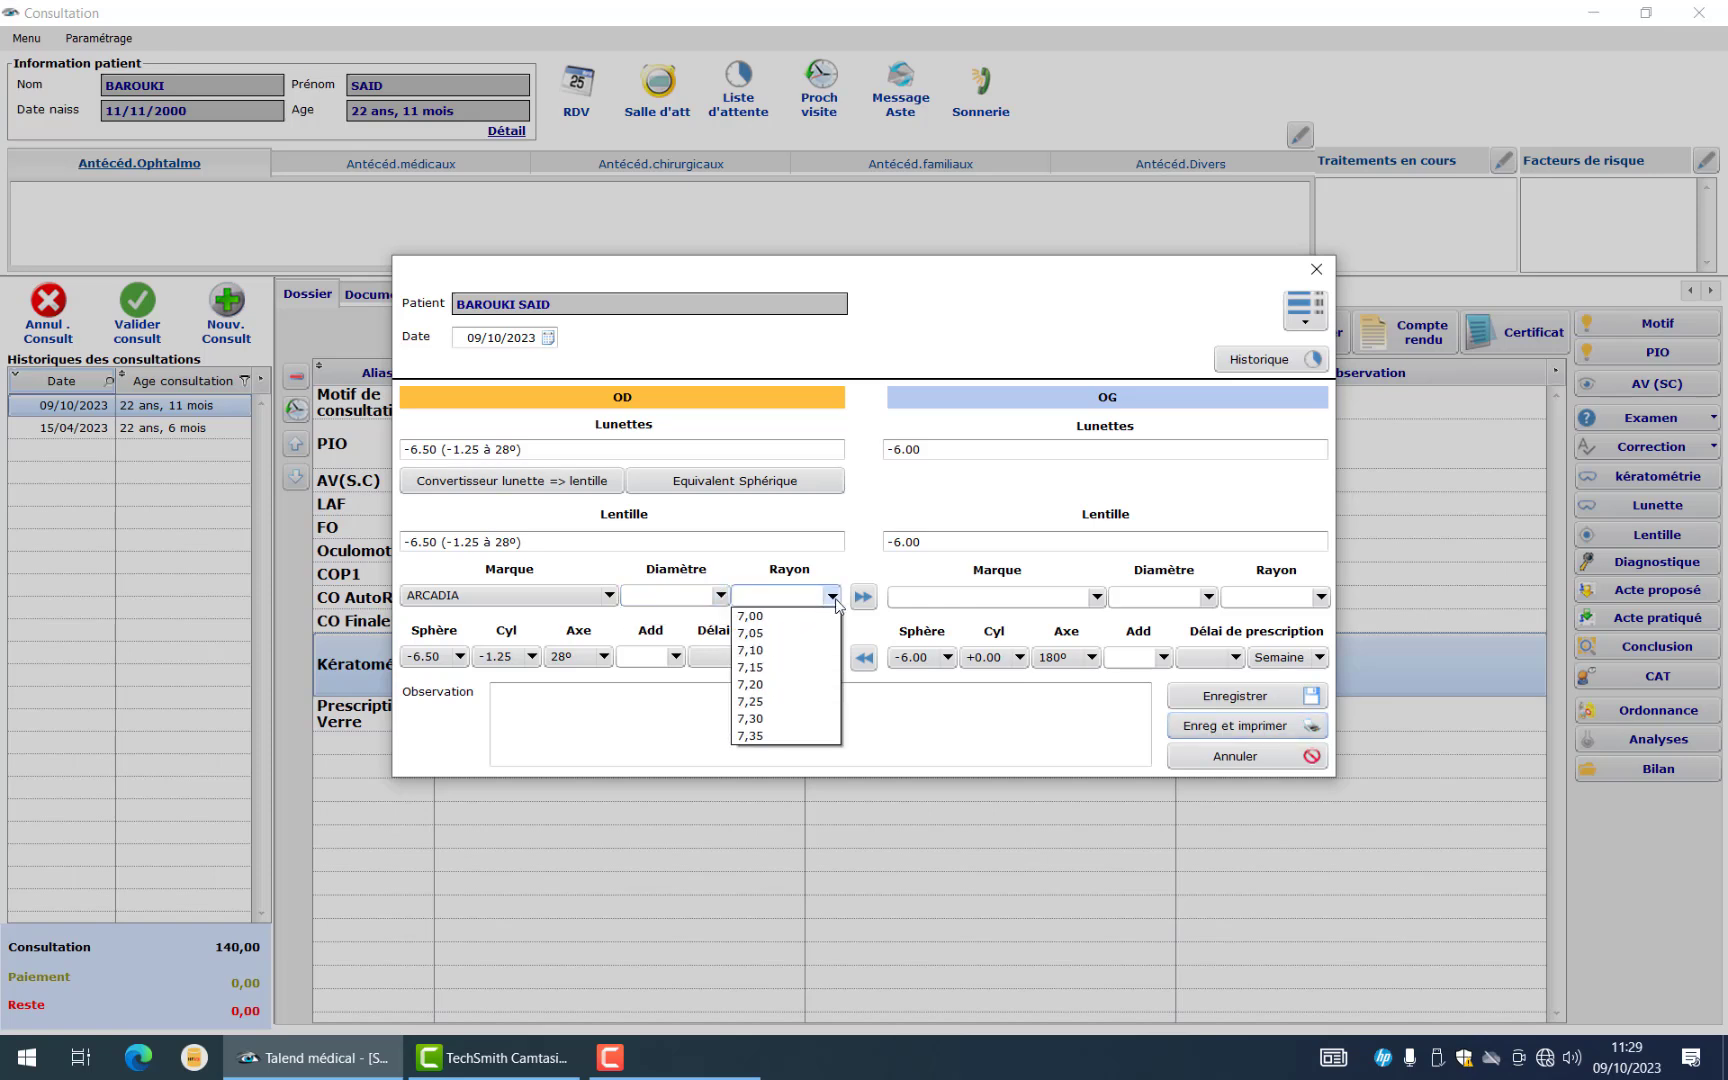
{"action": "left_click", "coordinate": [780, 633]}
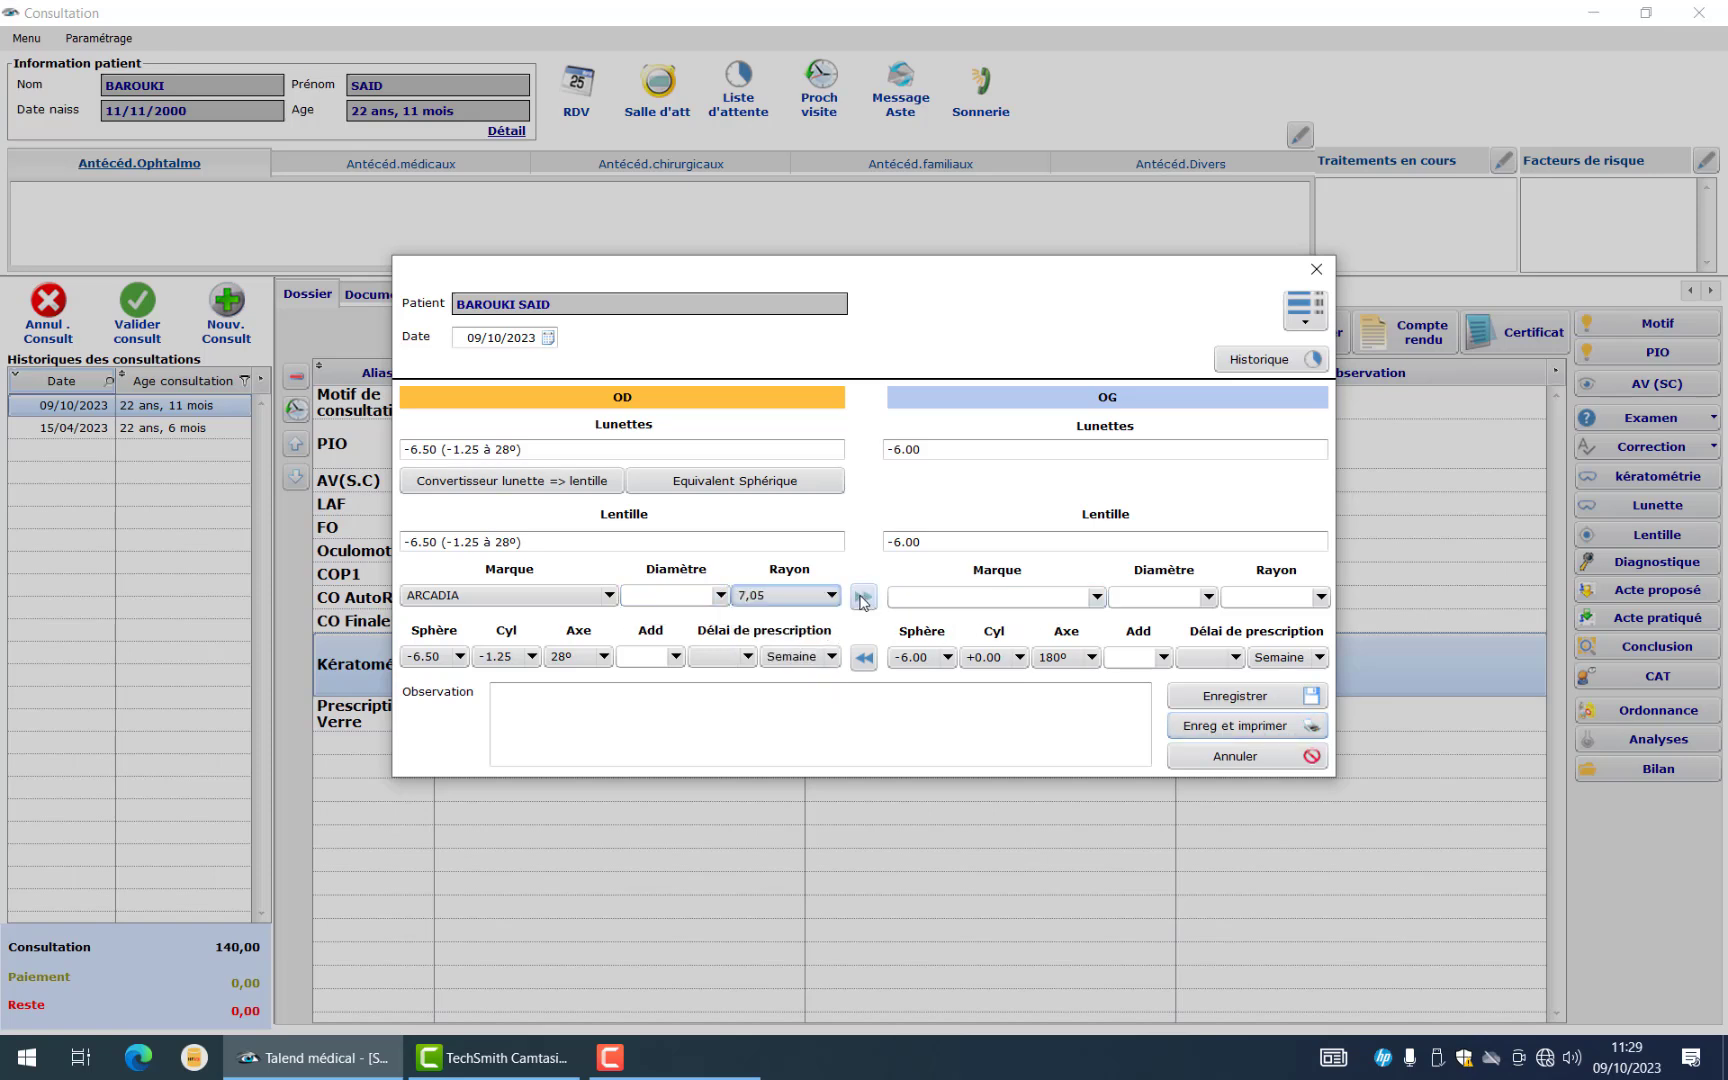
{"action": "left_click", "coordinate": [862, 598]}
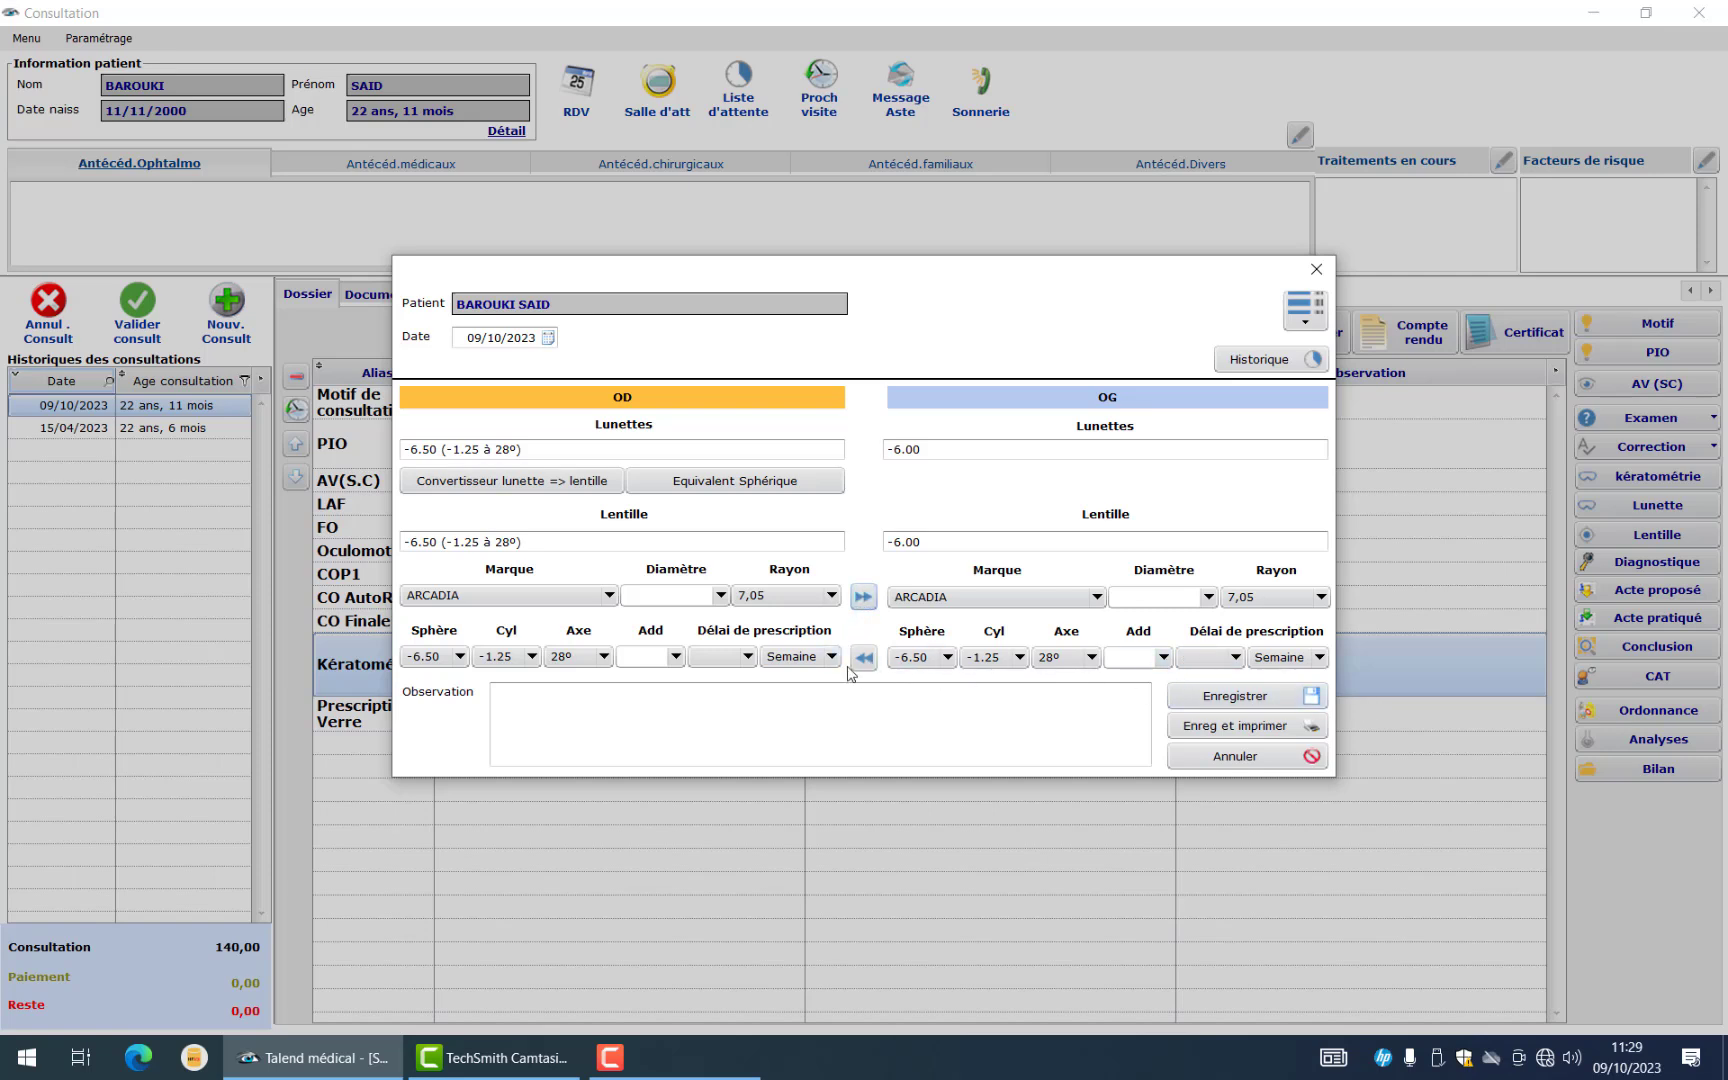
Set the lens addition to +4.50 for both eyes, then save the lens prescription and preview its printout
{"action": "left_click", "coordinate": [677, 657]}
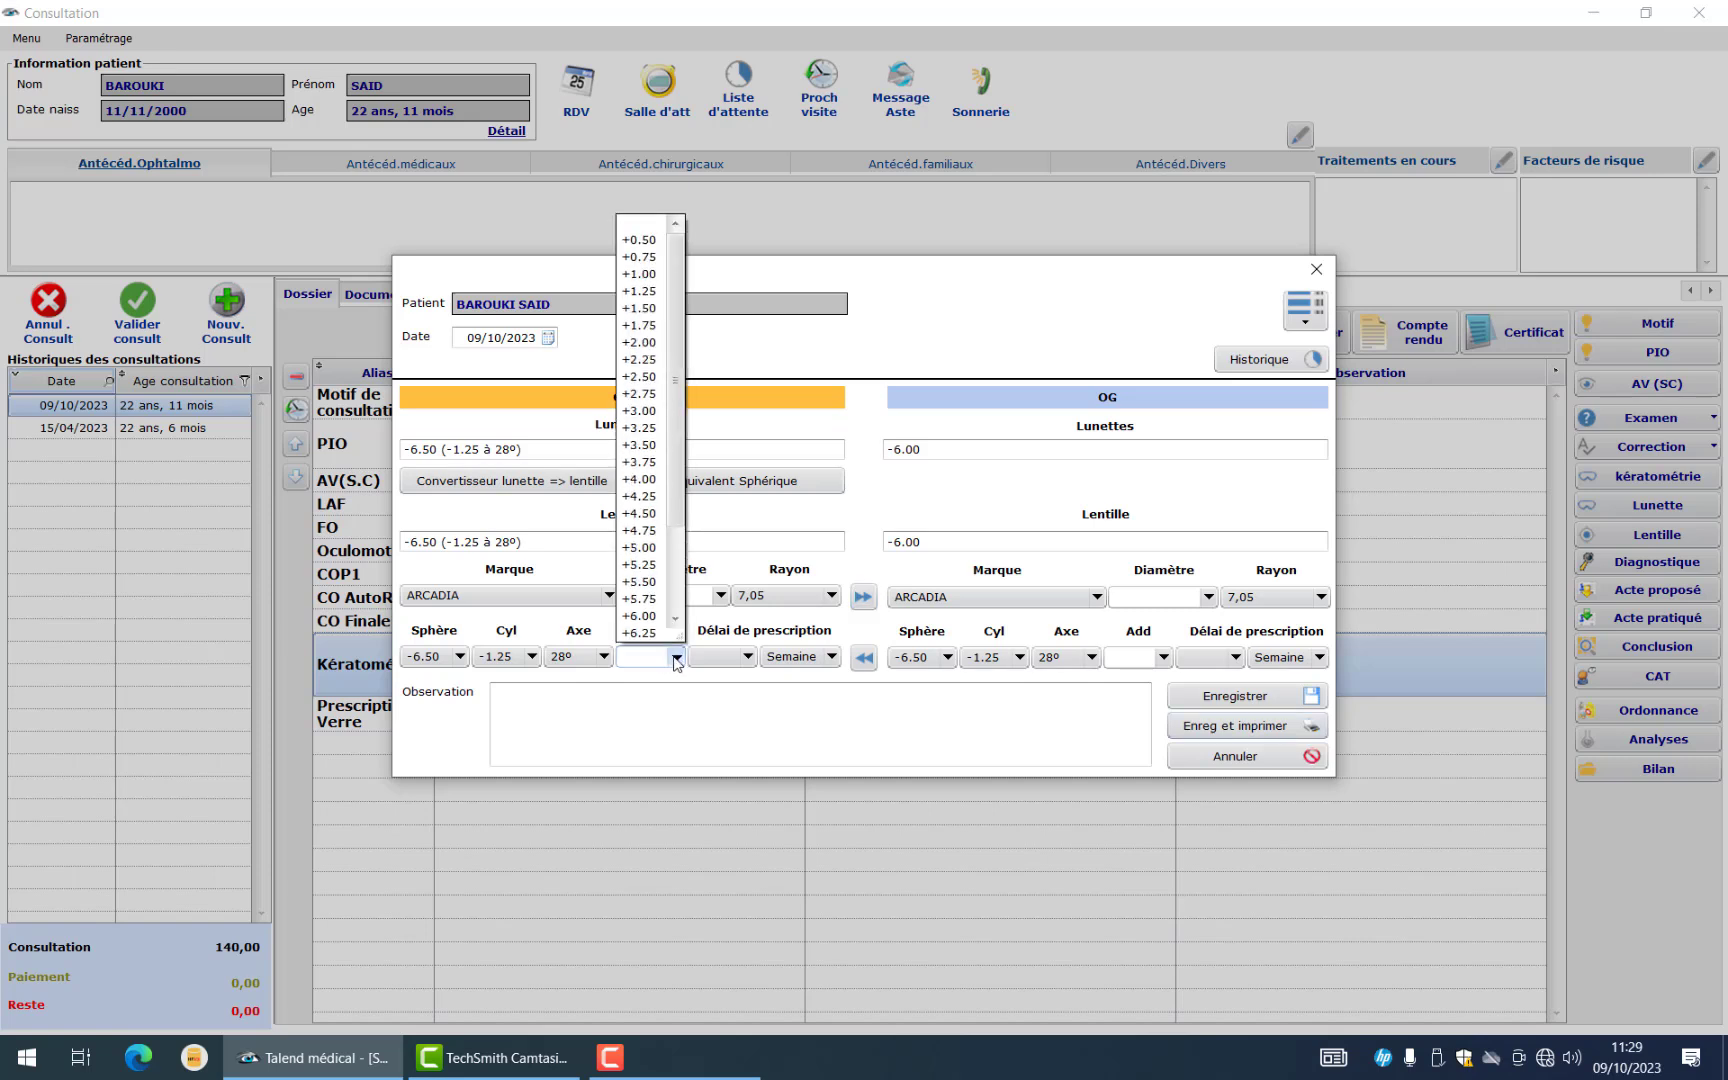
{"action": "left_click", "coordinate": [640, 513]}
{"action": "left_click", "coordinate": [1165, 657]}
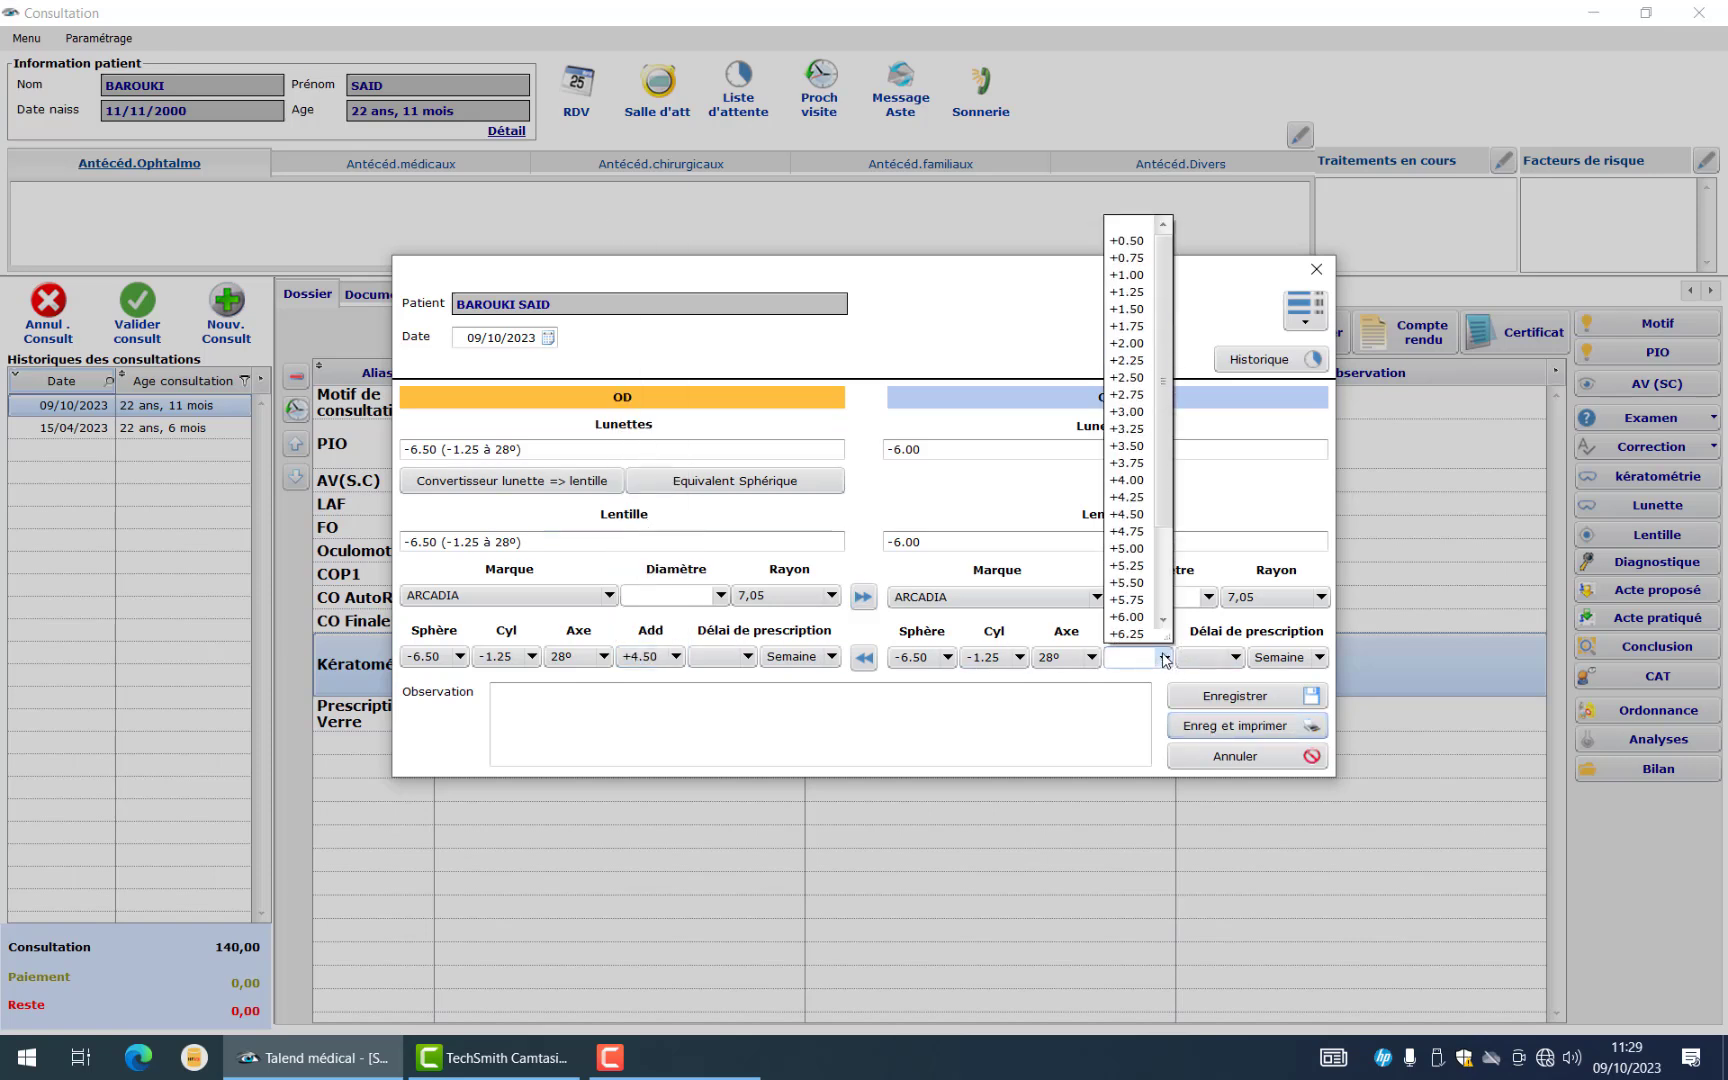
{"action": "left_click", "coordinate": [1128, 513]}
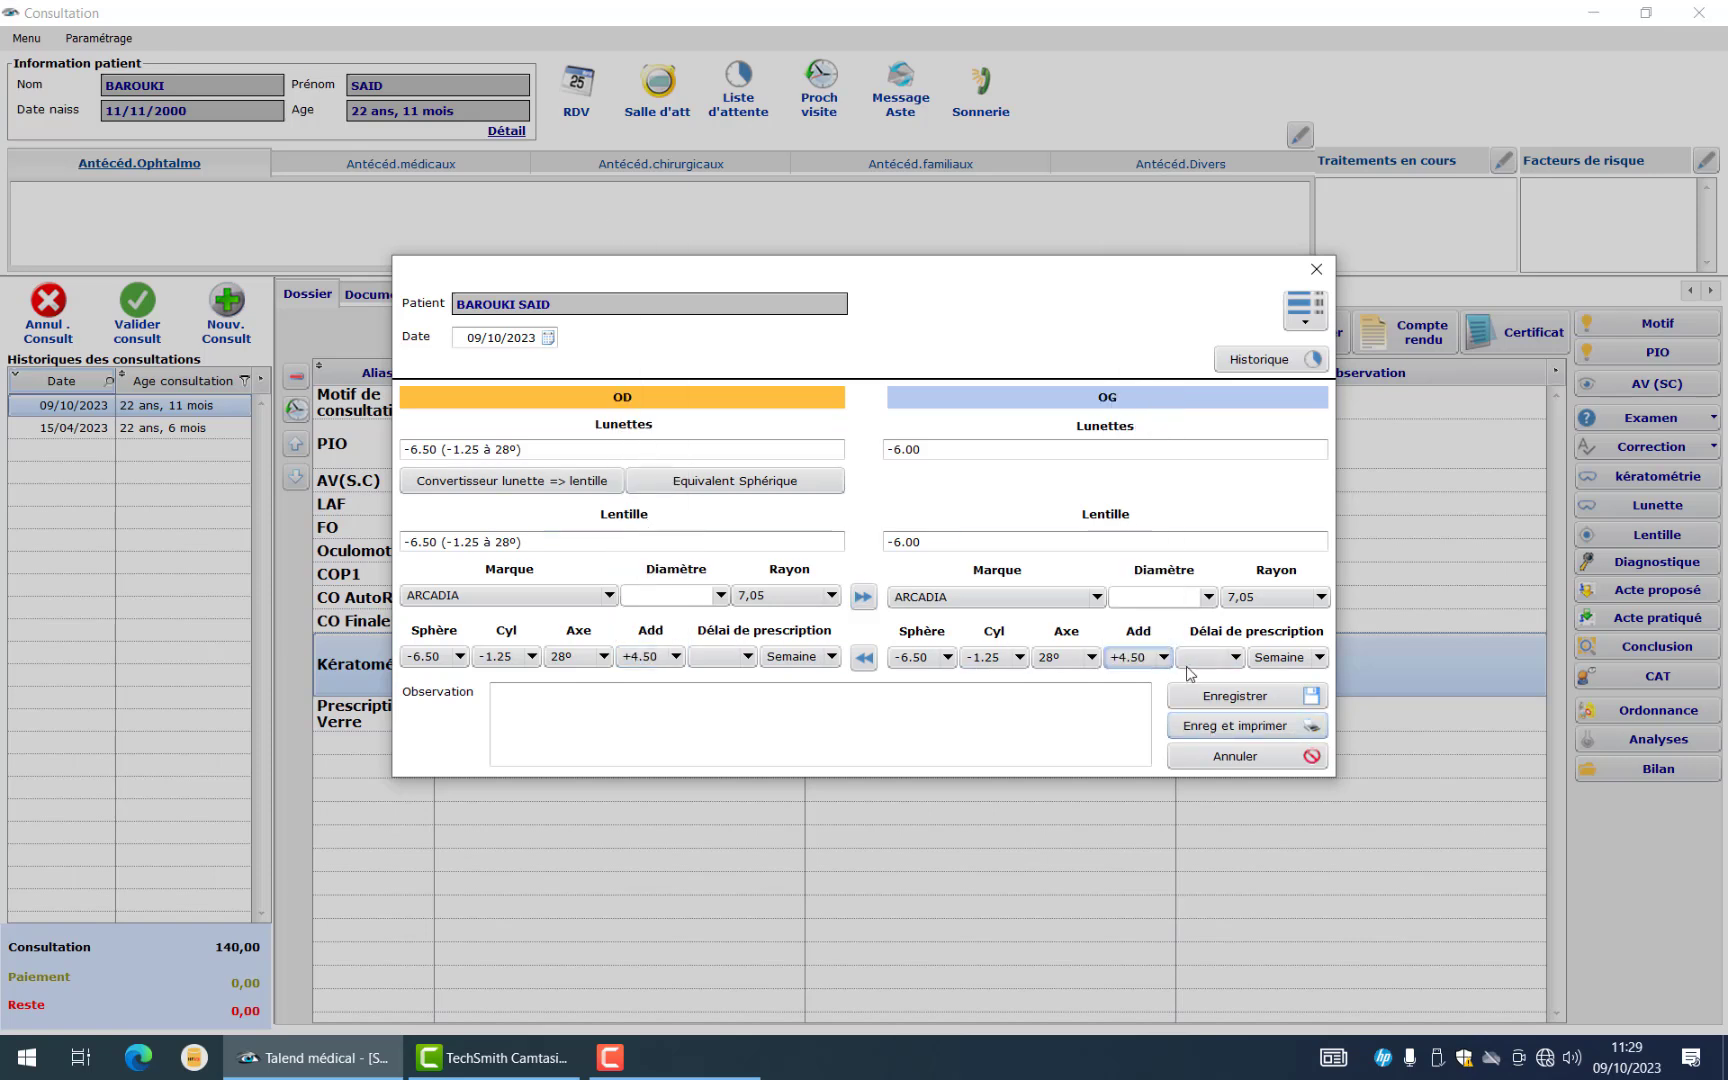
{"action": "left_click", "coordinate": [1224, 727]}
{"action": "left_click", "coordinate": [918, 614]}
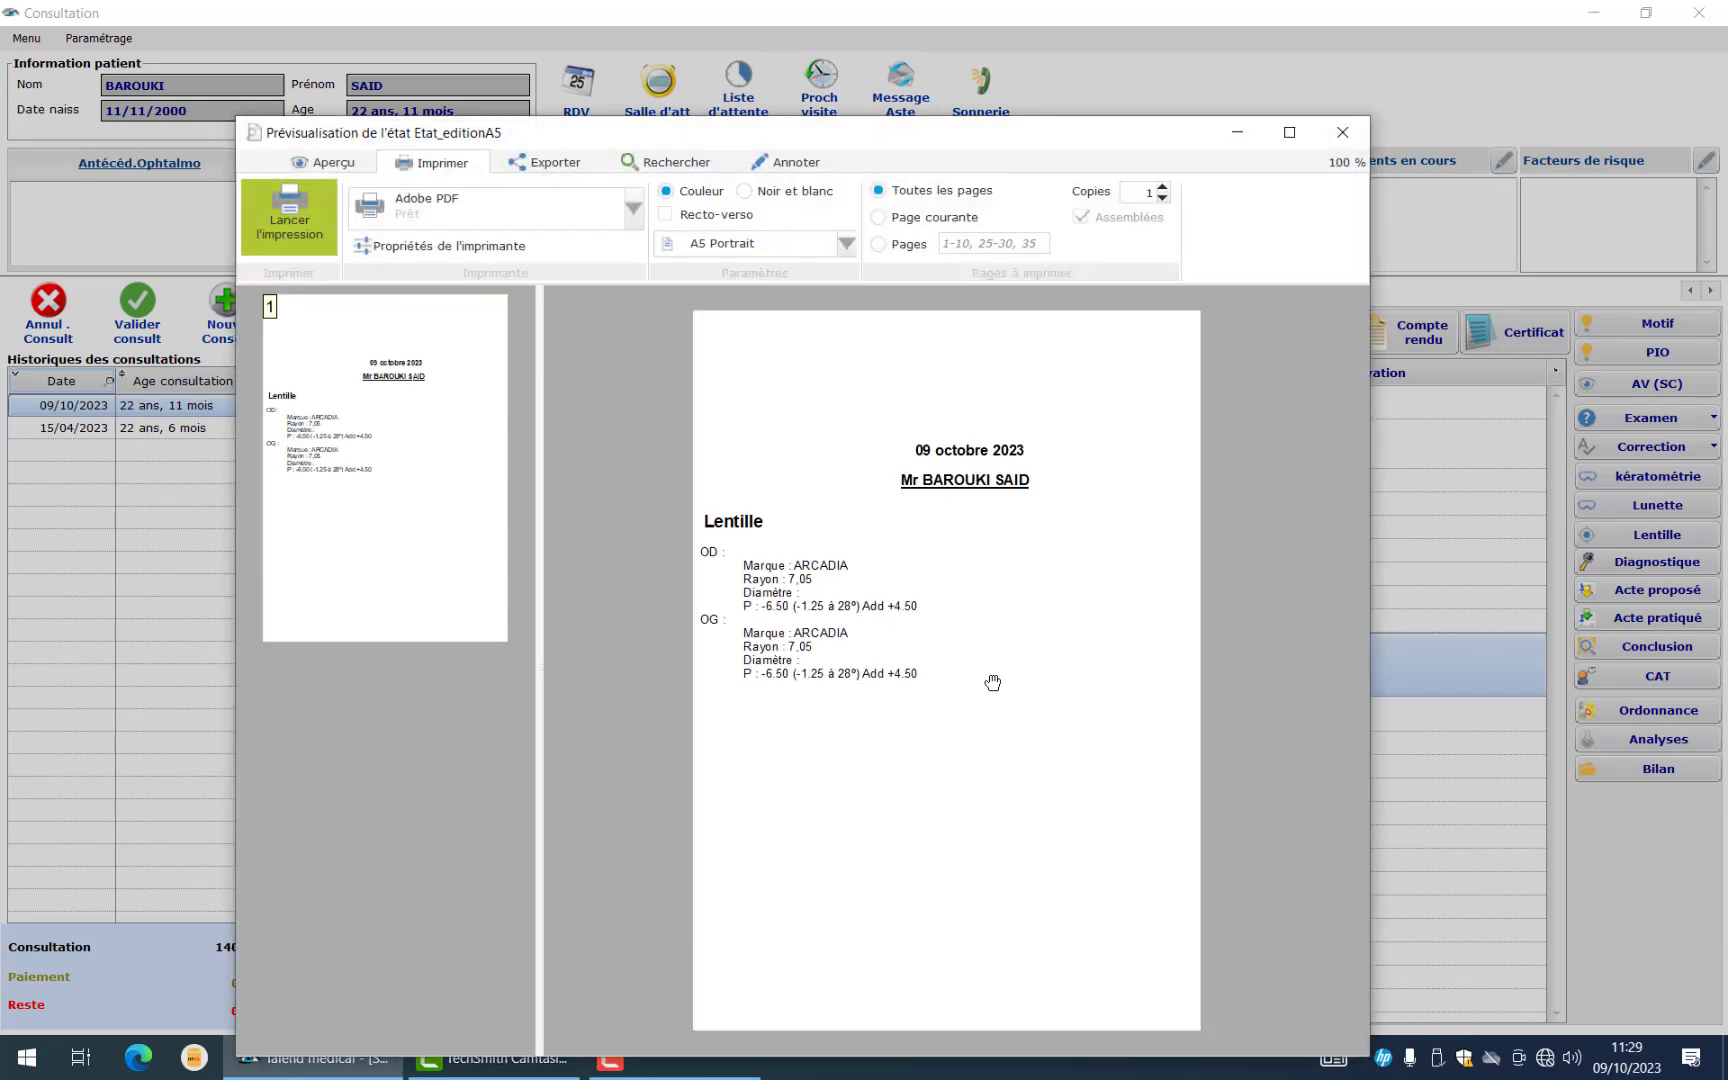
{"action": "left_click", "coordinate": [1341, 133]}
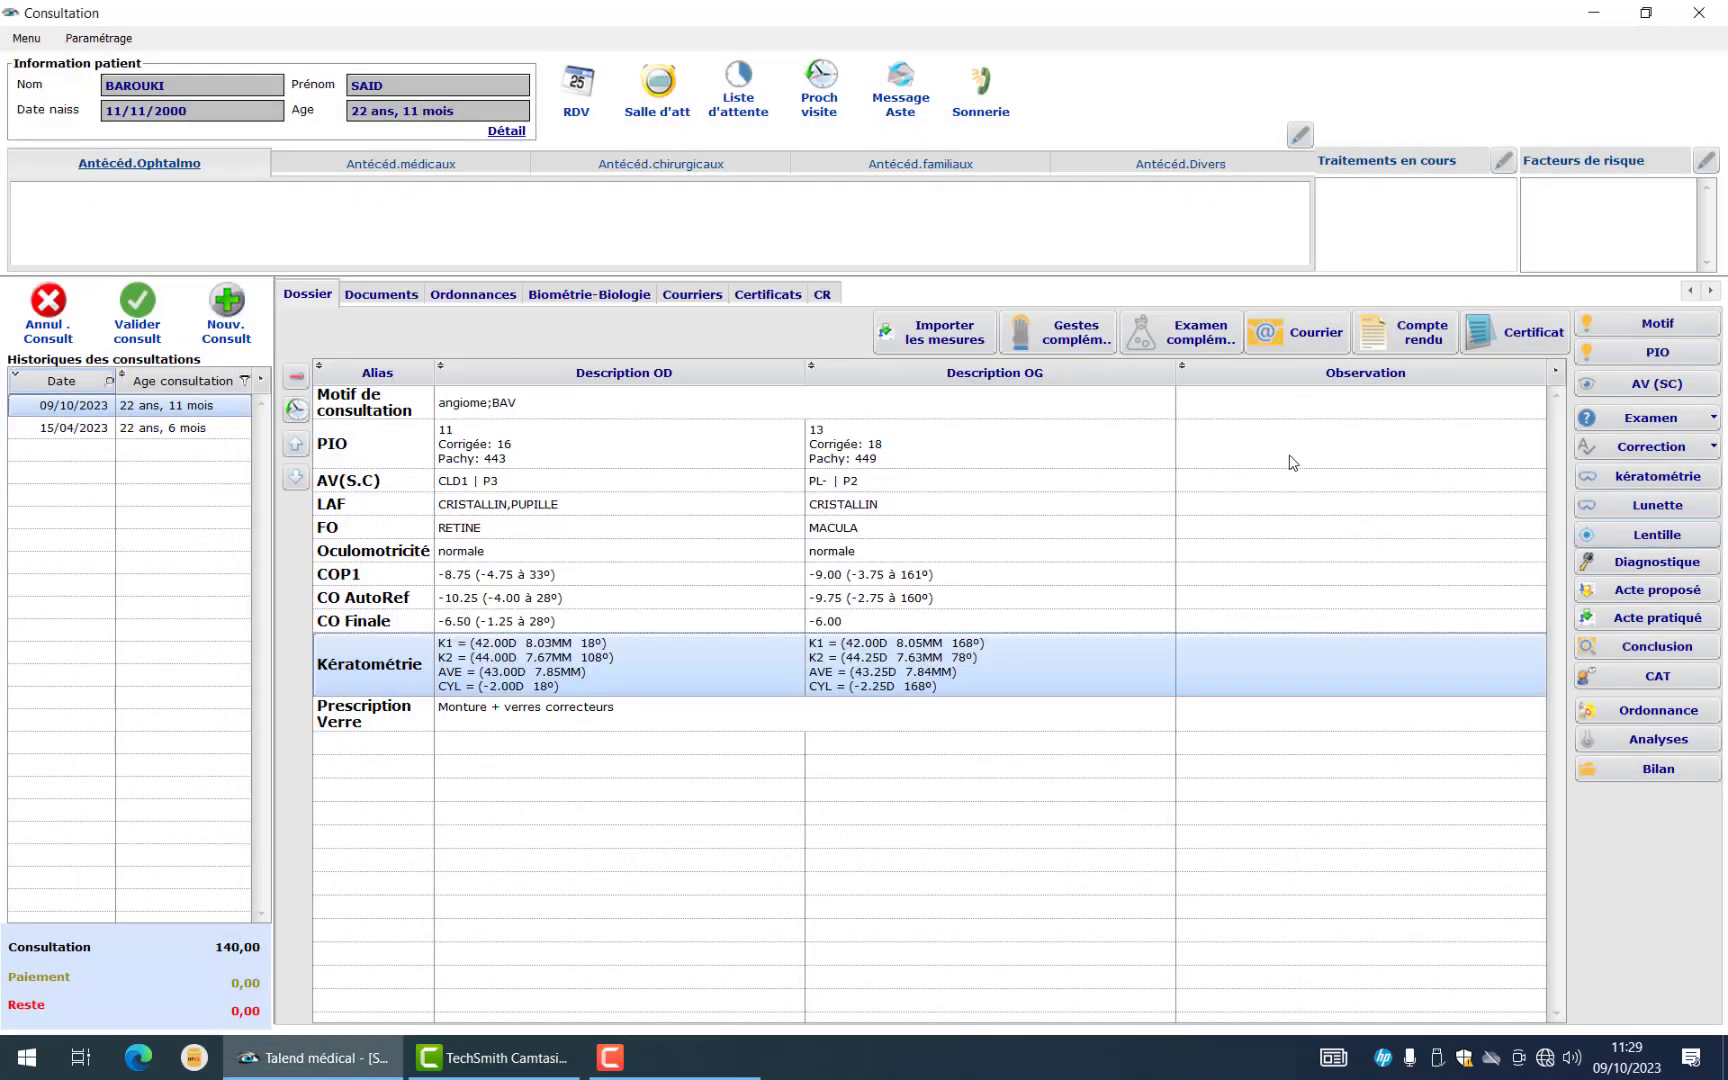
Search the pathologies for "conjo" and add CONJONCTIVITE VIRALE as the diagnosis
{"action": "left_click", "coordinate": [1648, 562]}
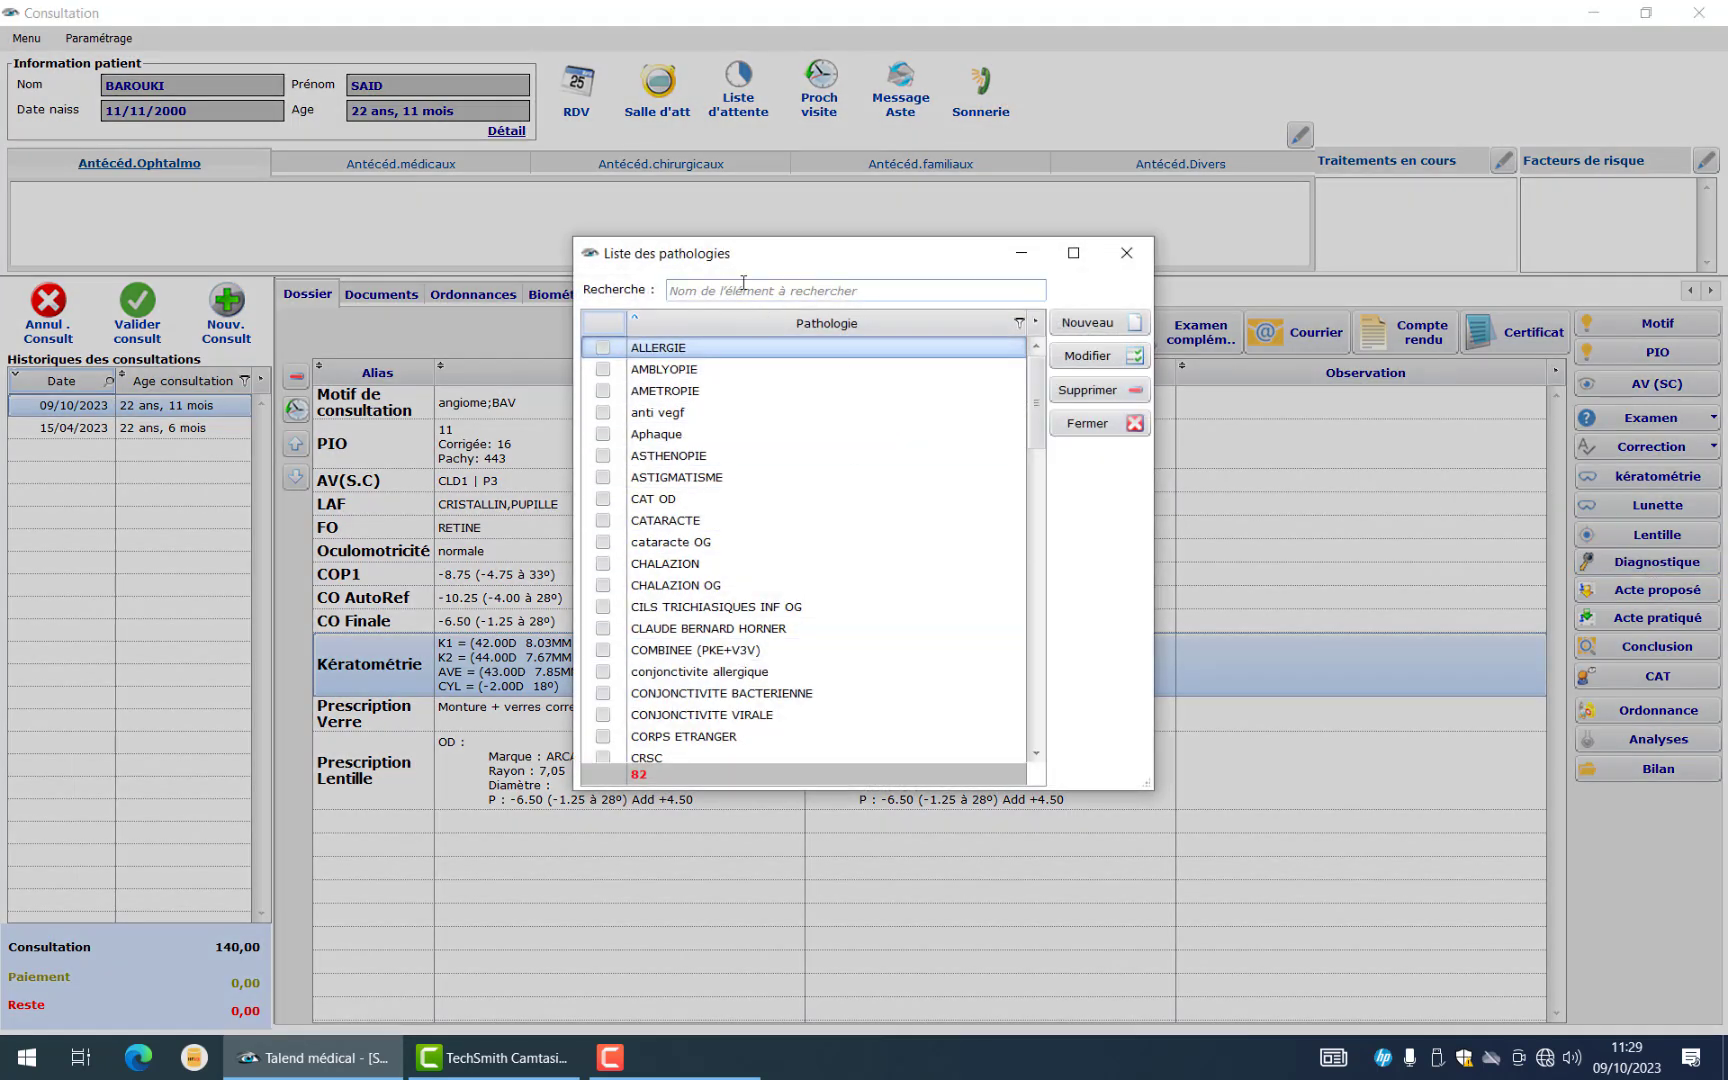
{"action": "left_click", "coordinate": [758, 289]}
{"action": "type", "text": "conjo"}
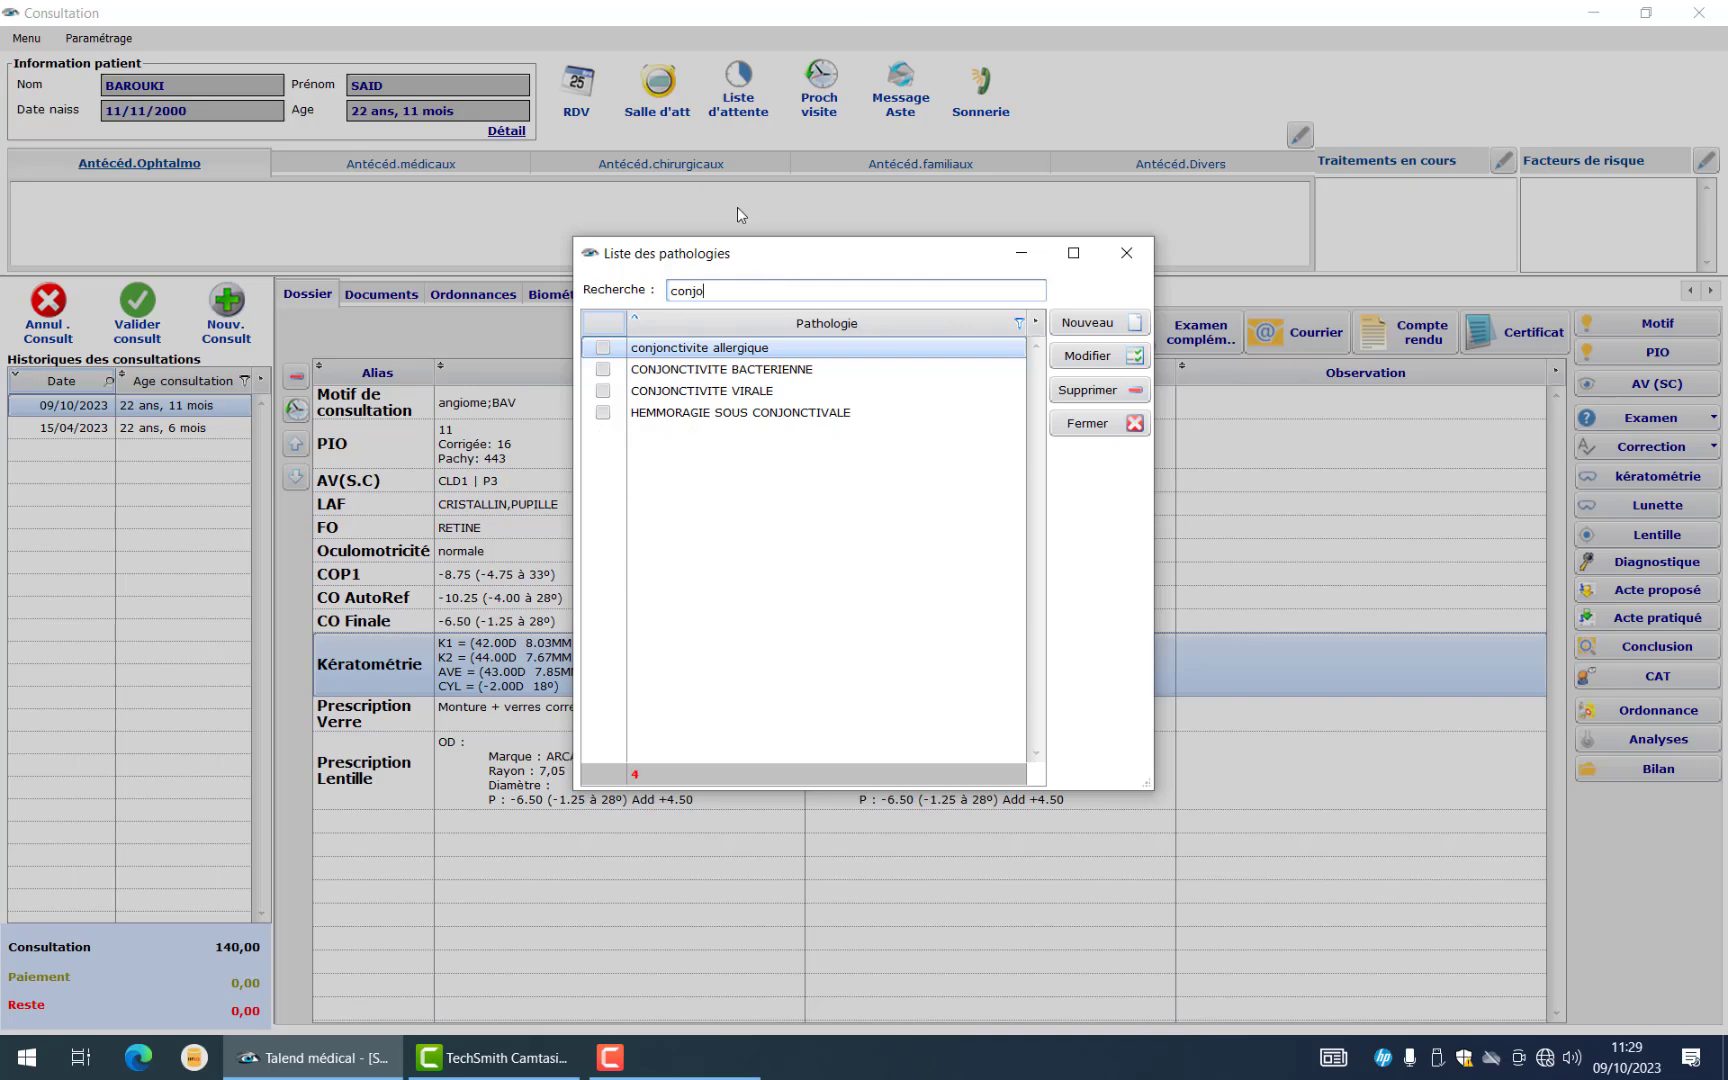
{"action": "left_click", "coordinate": [603, 390]}
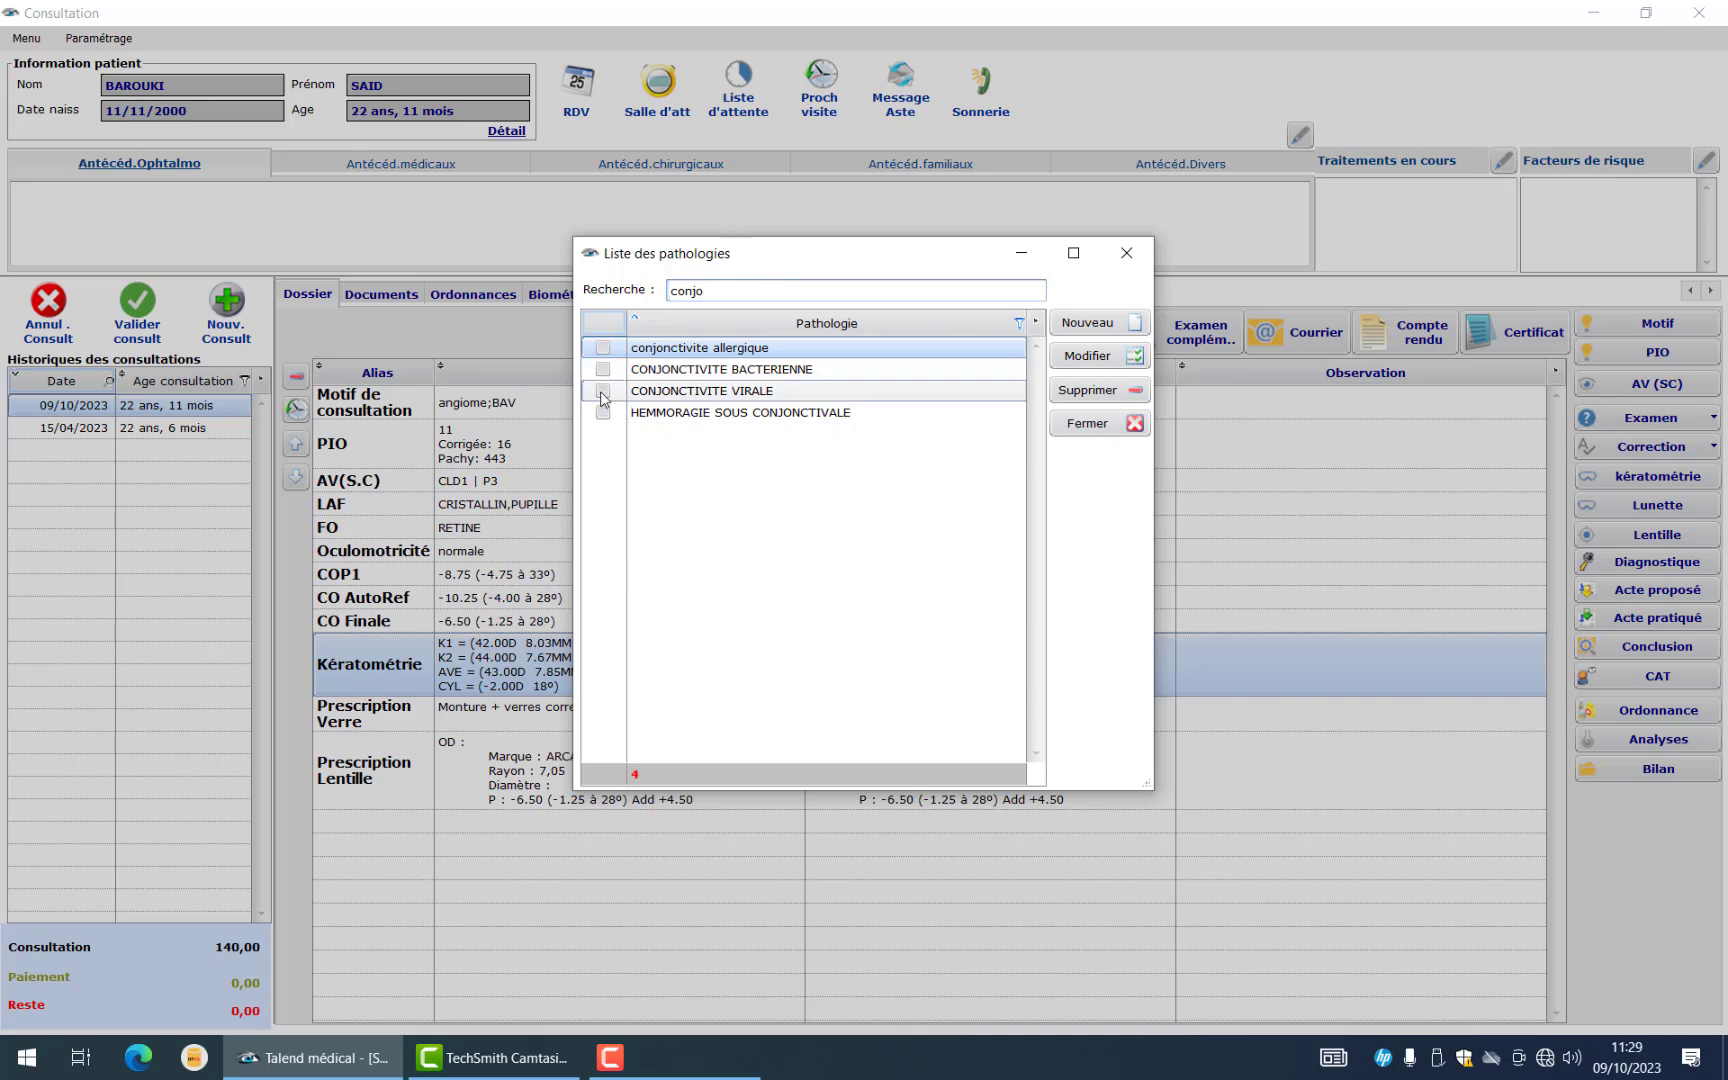
{"action": "left_click", "coordinate": [1126, 262]}
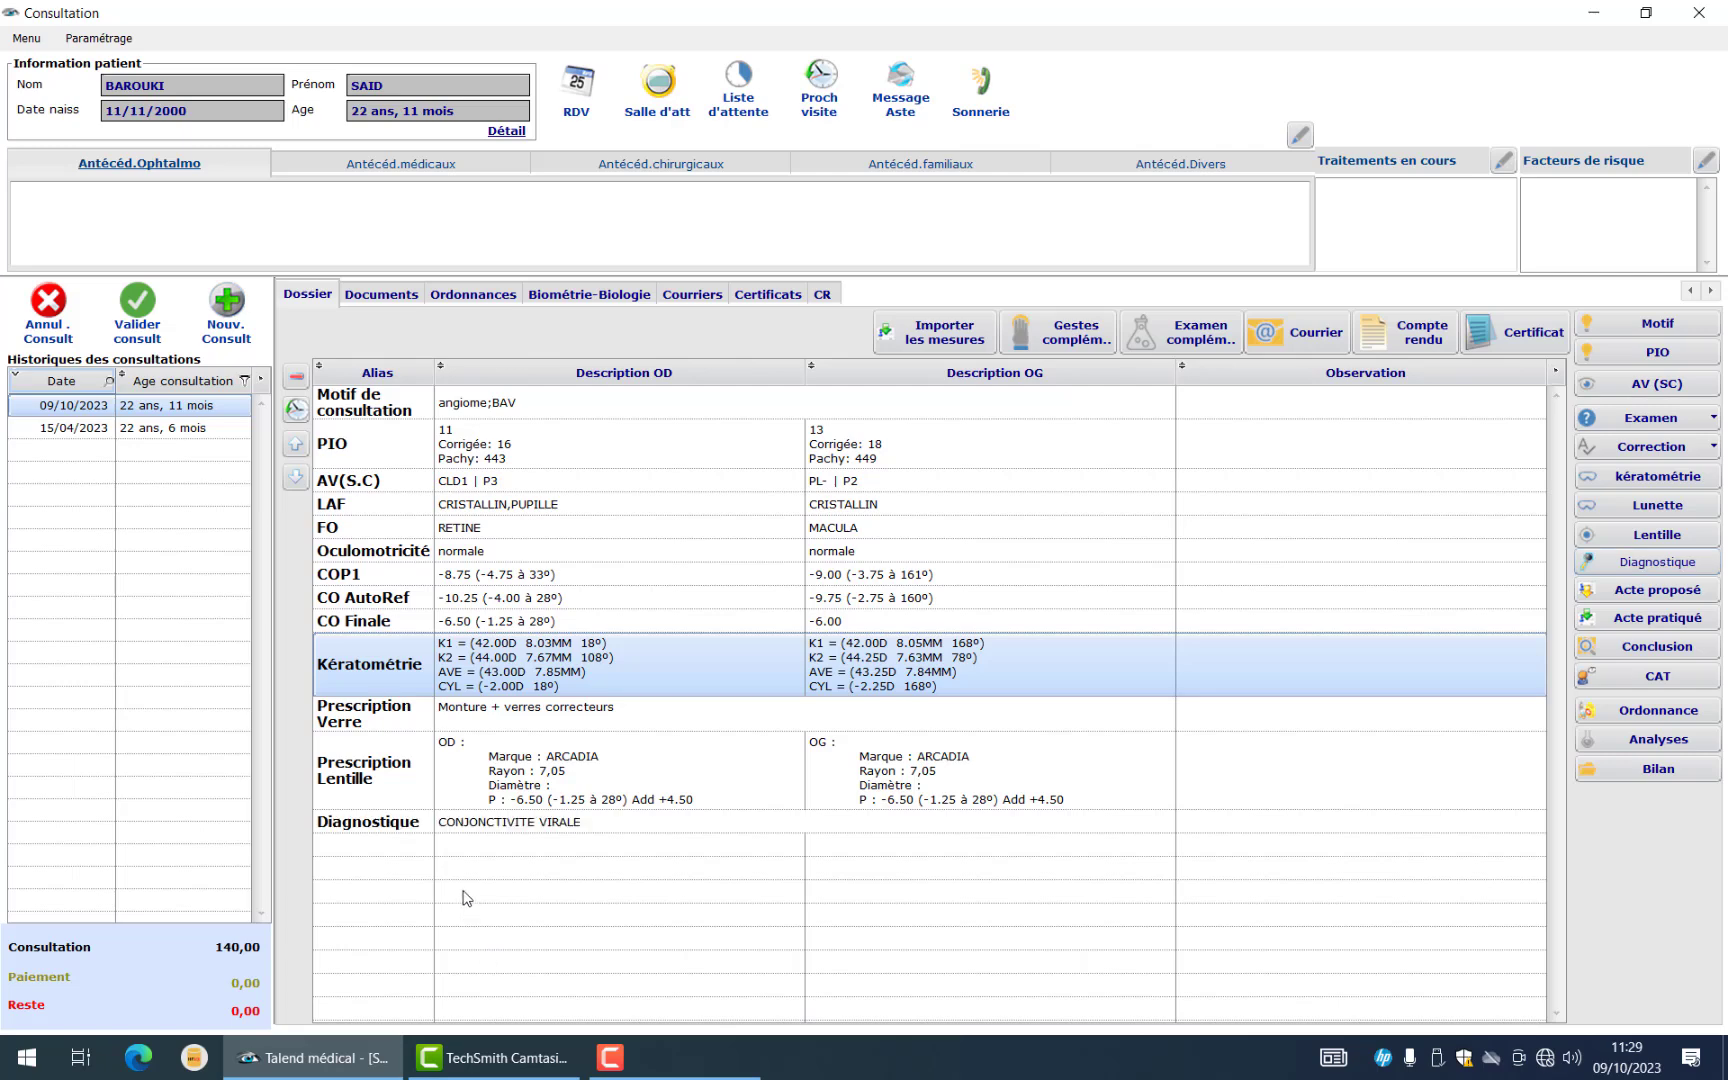
Reopen the diagnosis entry and add CATARACTE to it
{"action": "double_click", "coordinate": [497, 822]}
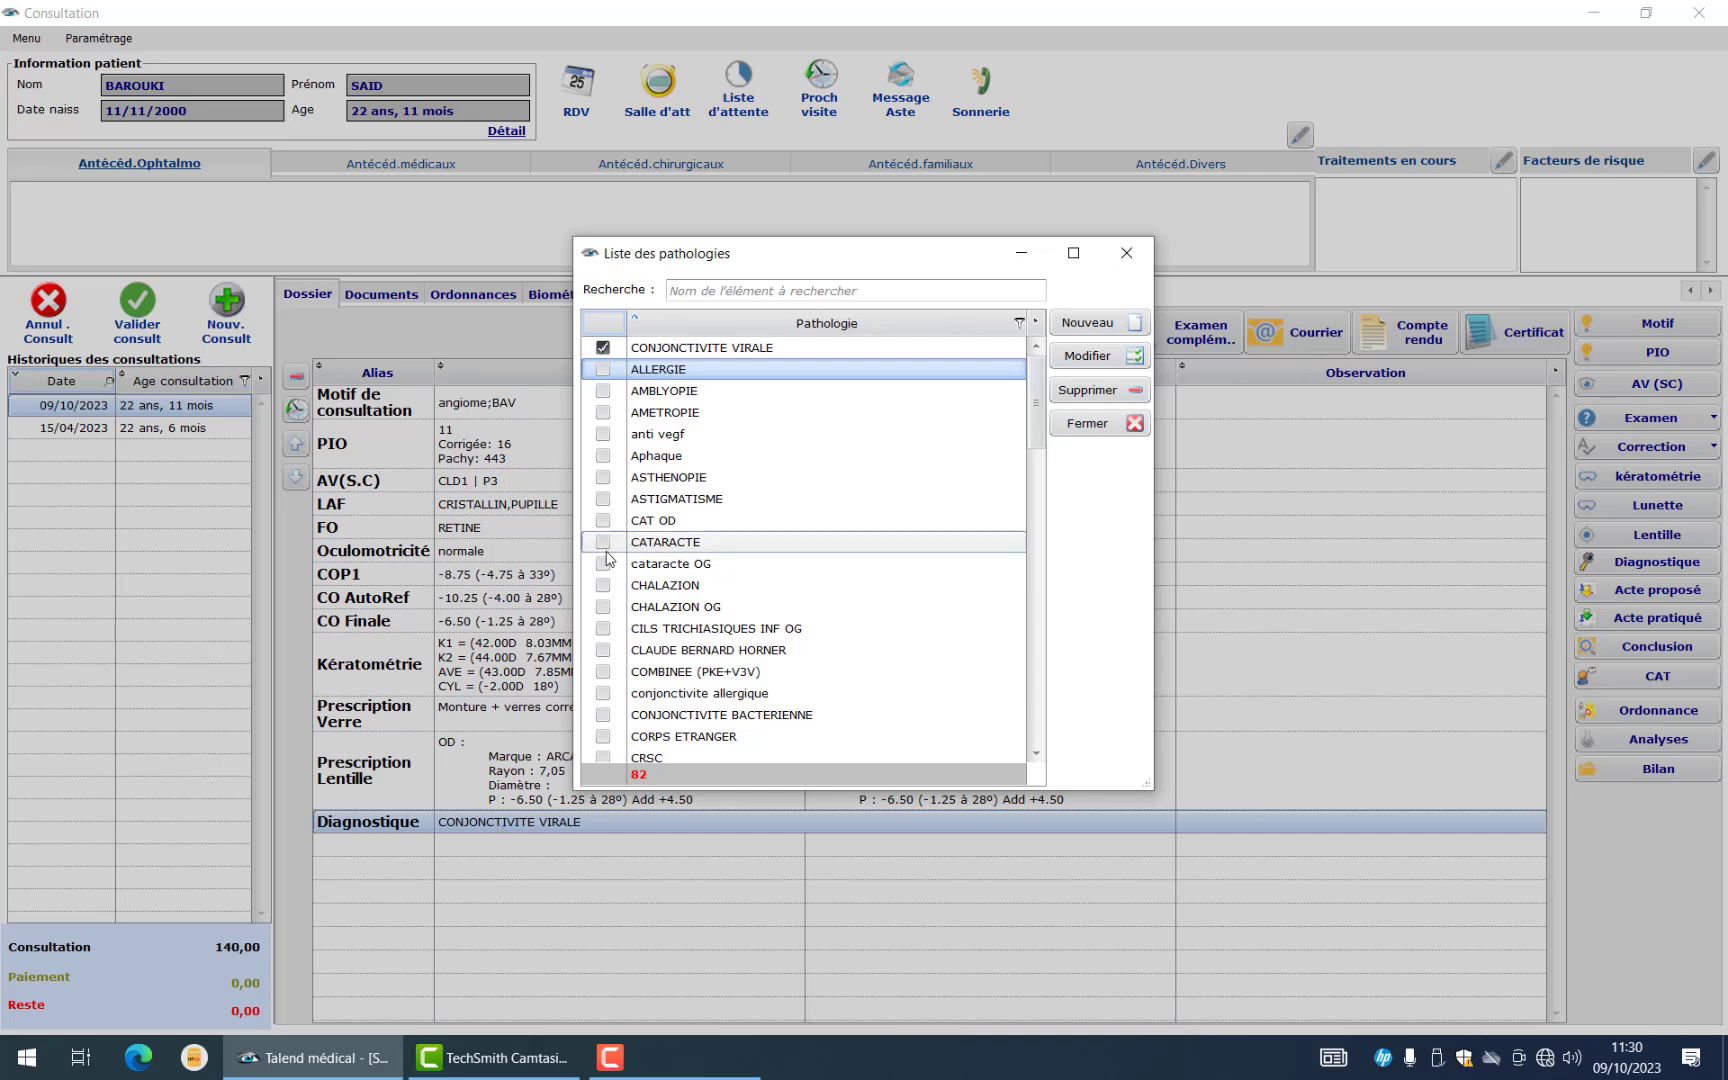
{"action": "left_click", "coordinate": [604, 548]}
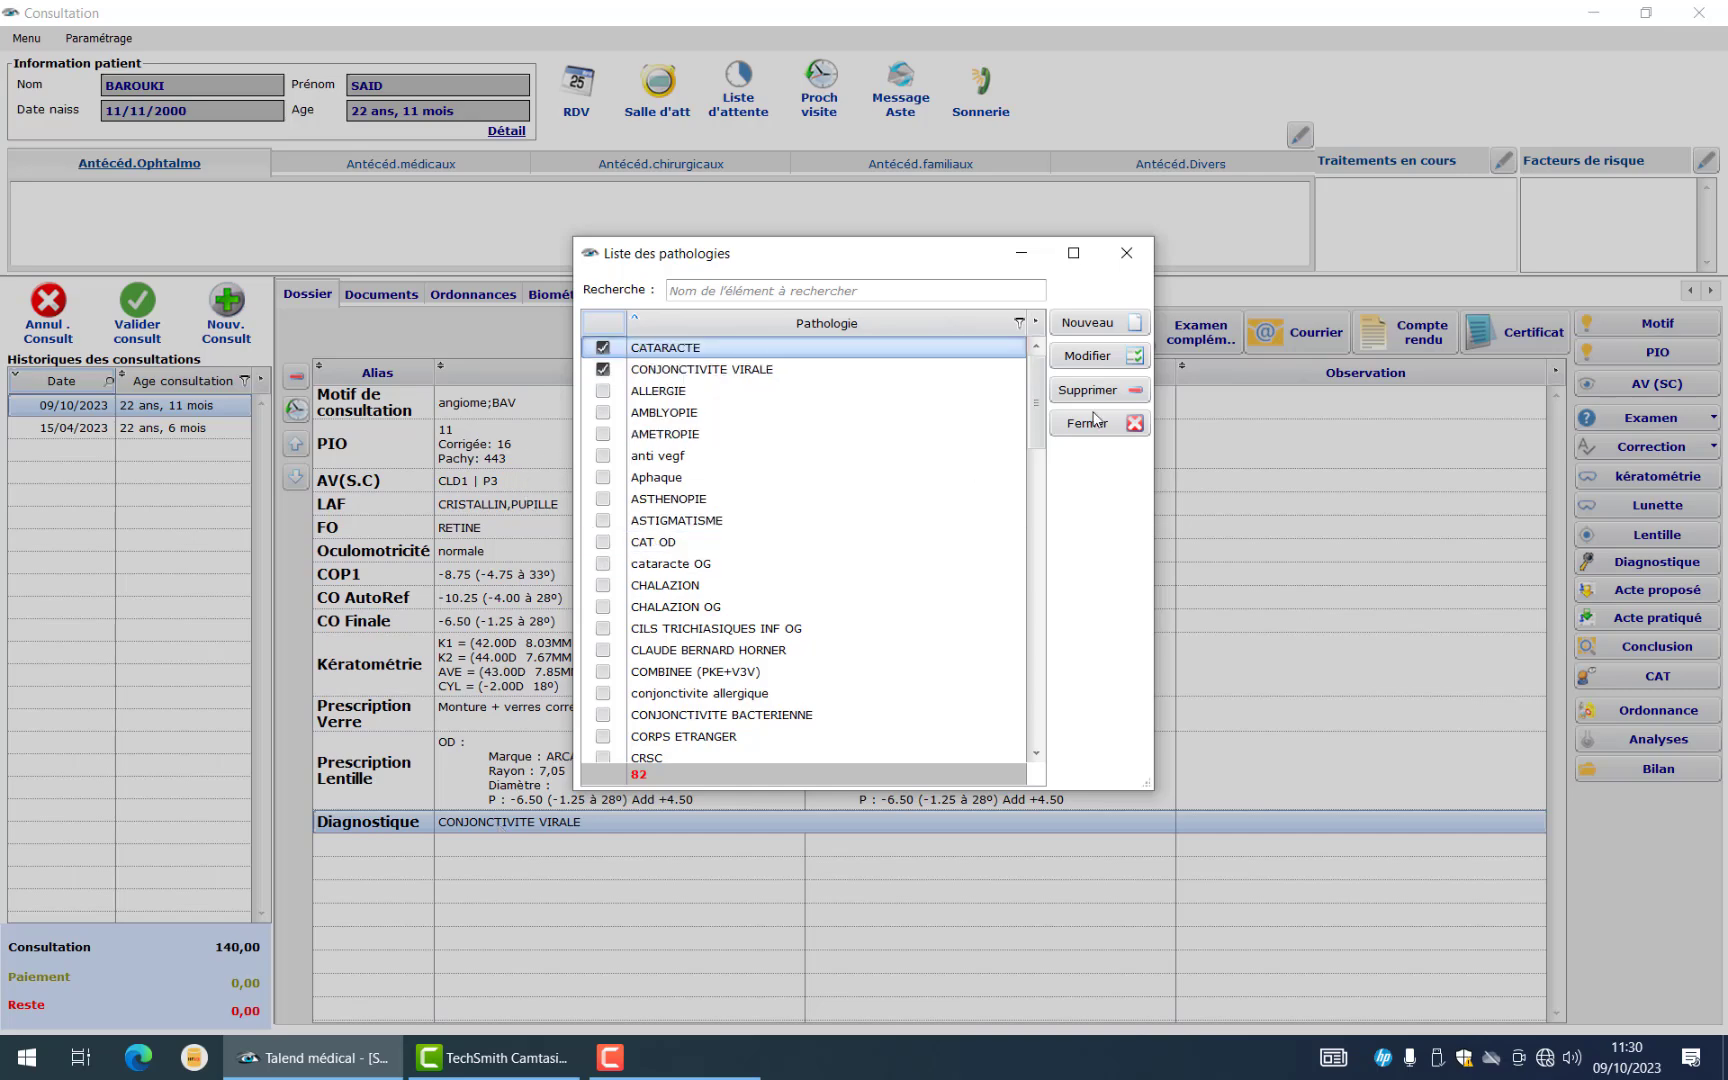
{"action": "left_click", "coordinate": [1139, 258]}
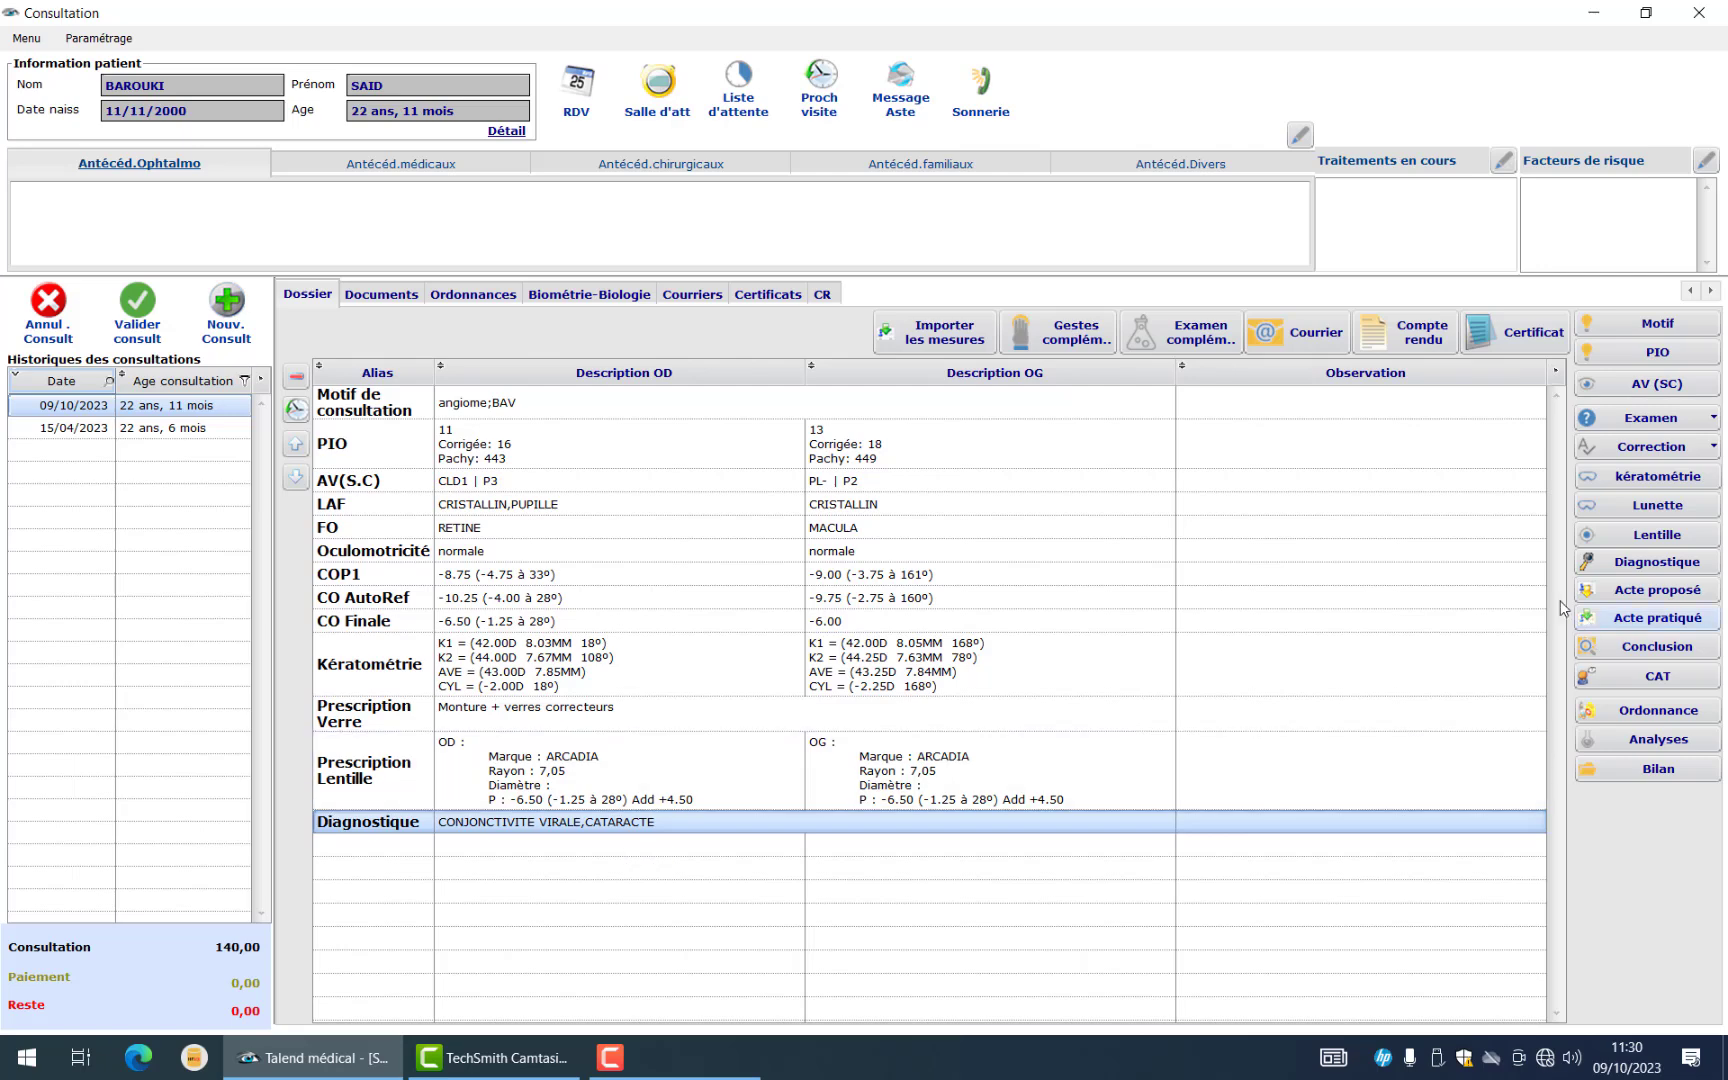
Record Bilan as the proposed act and Chirurgie du strabisme as the performed act
{"action": "left_click", "coordinate": [1597, 592]}
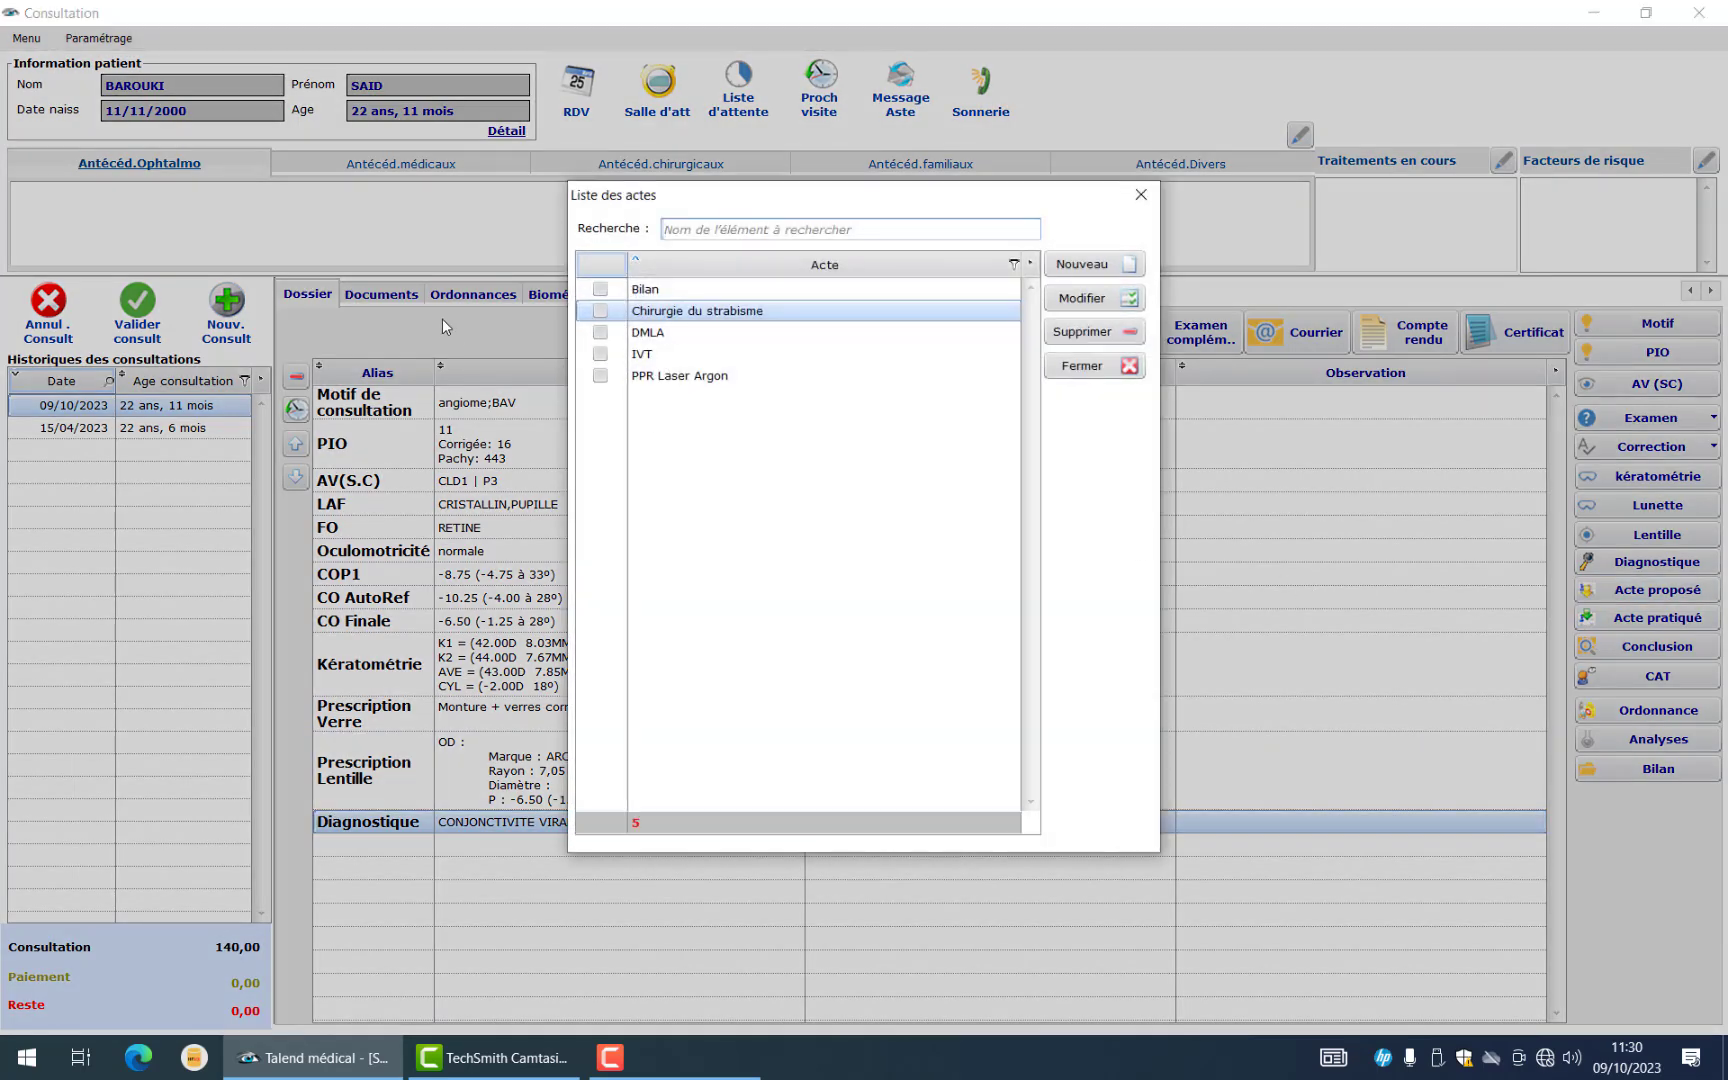
{"action": "left_click", "coordinate": [600, 290]}
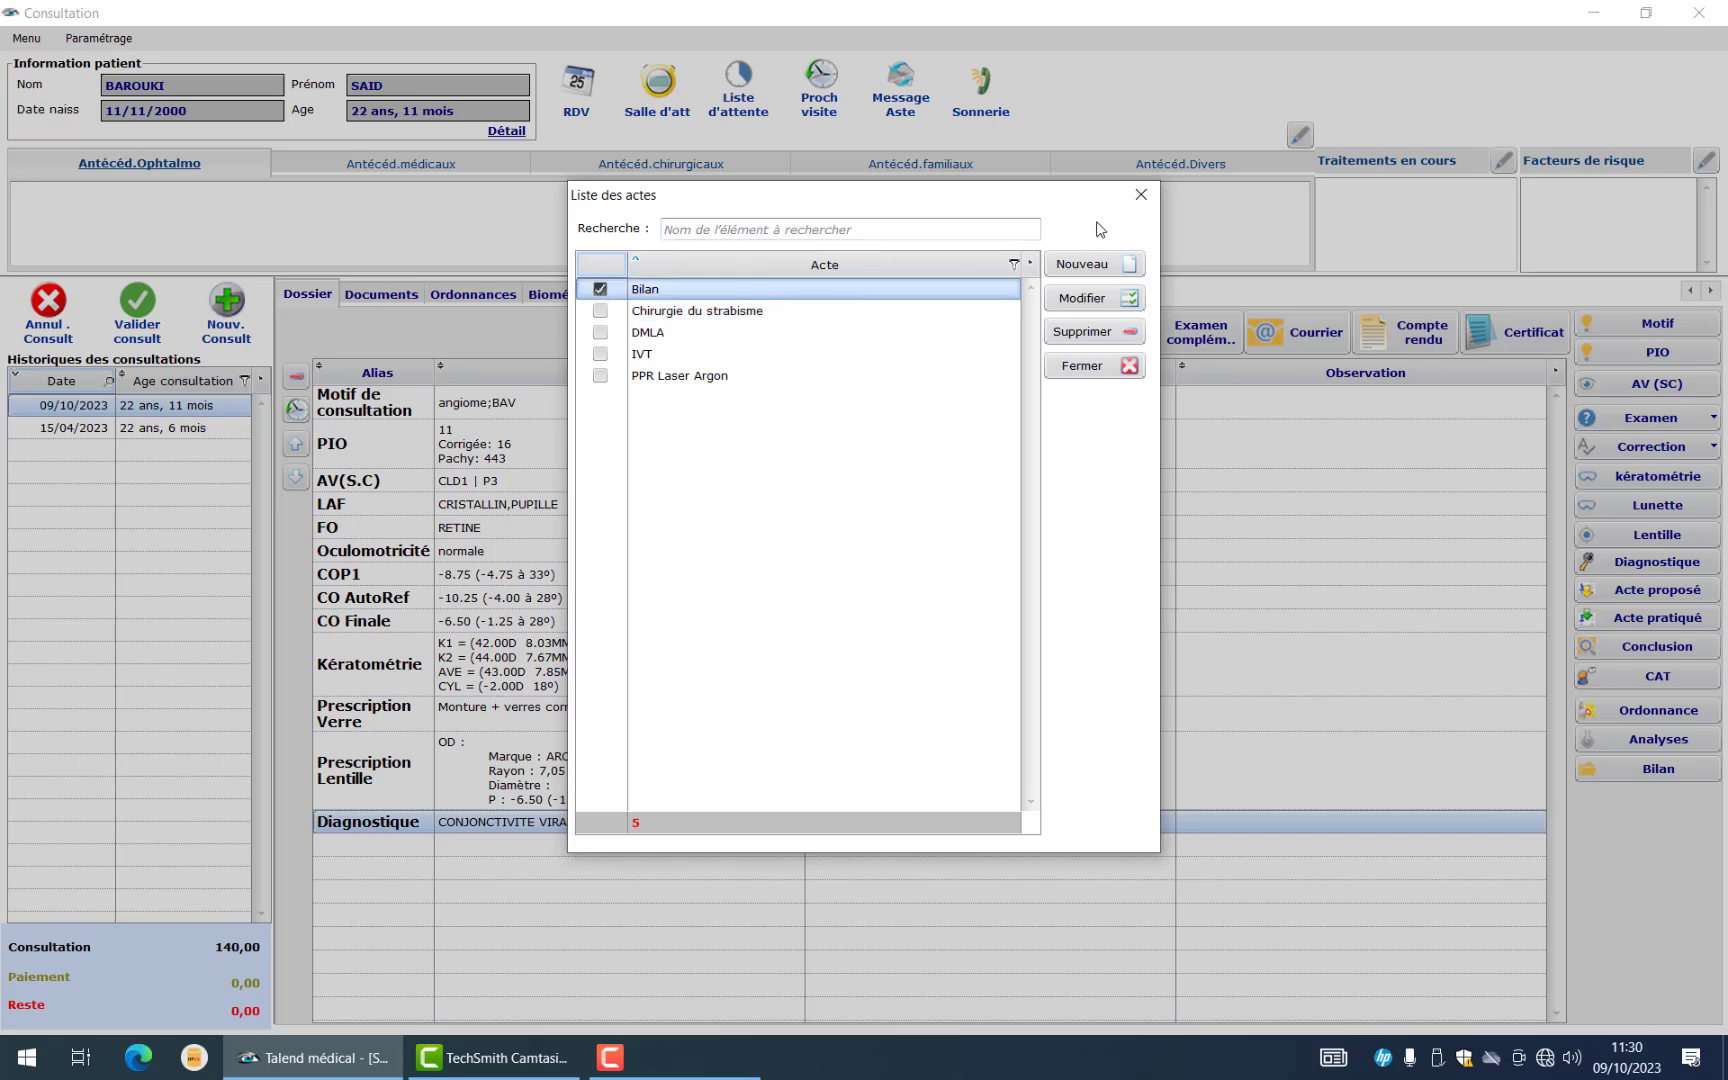
{"action": "left_click", "coordinate": [1141, 196]}
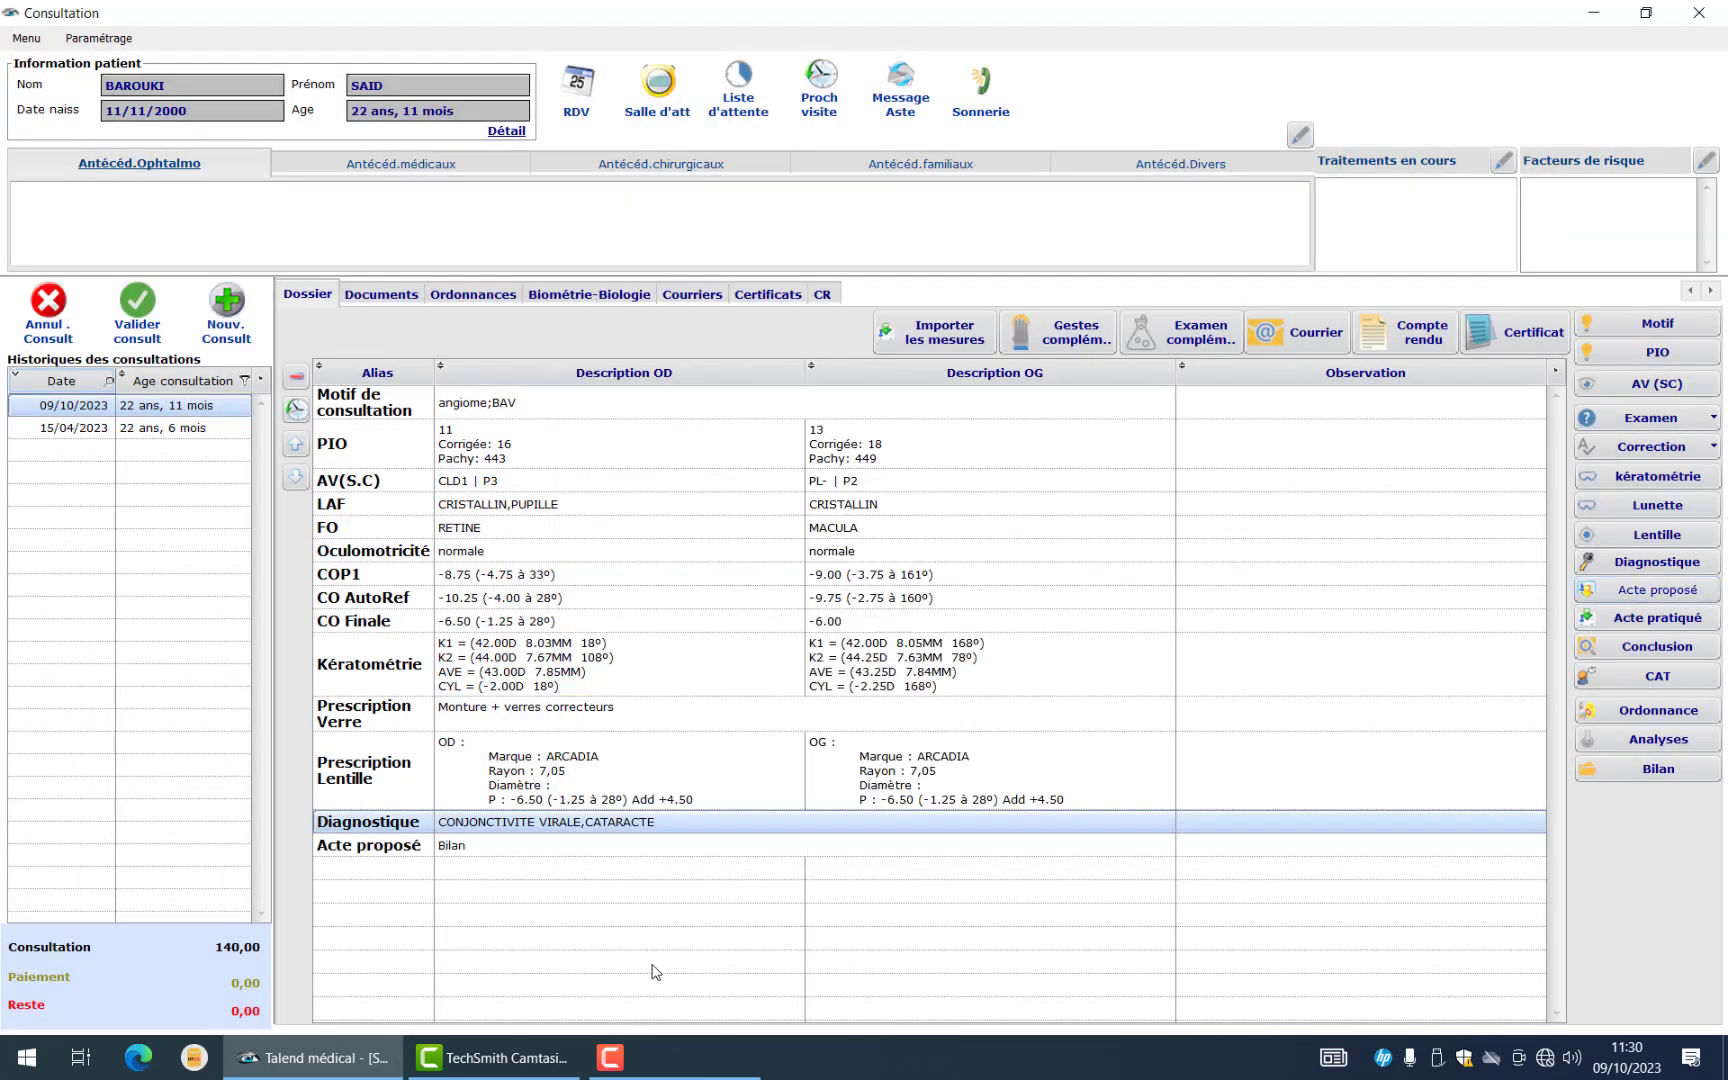
{"action": "left_click", "coordinate": [1625, 620]}
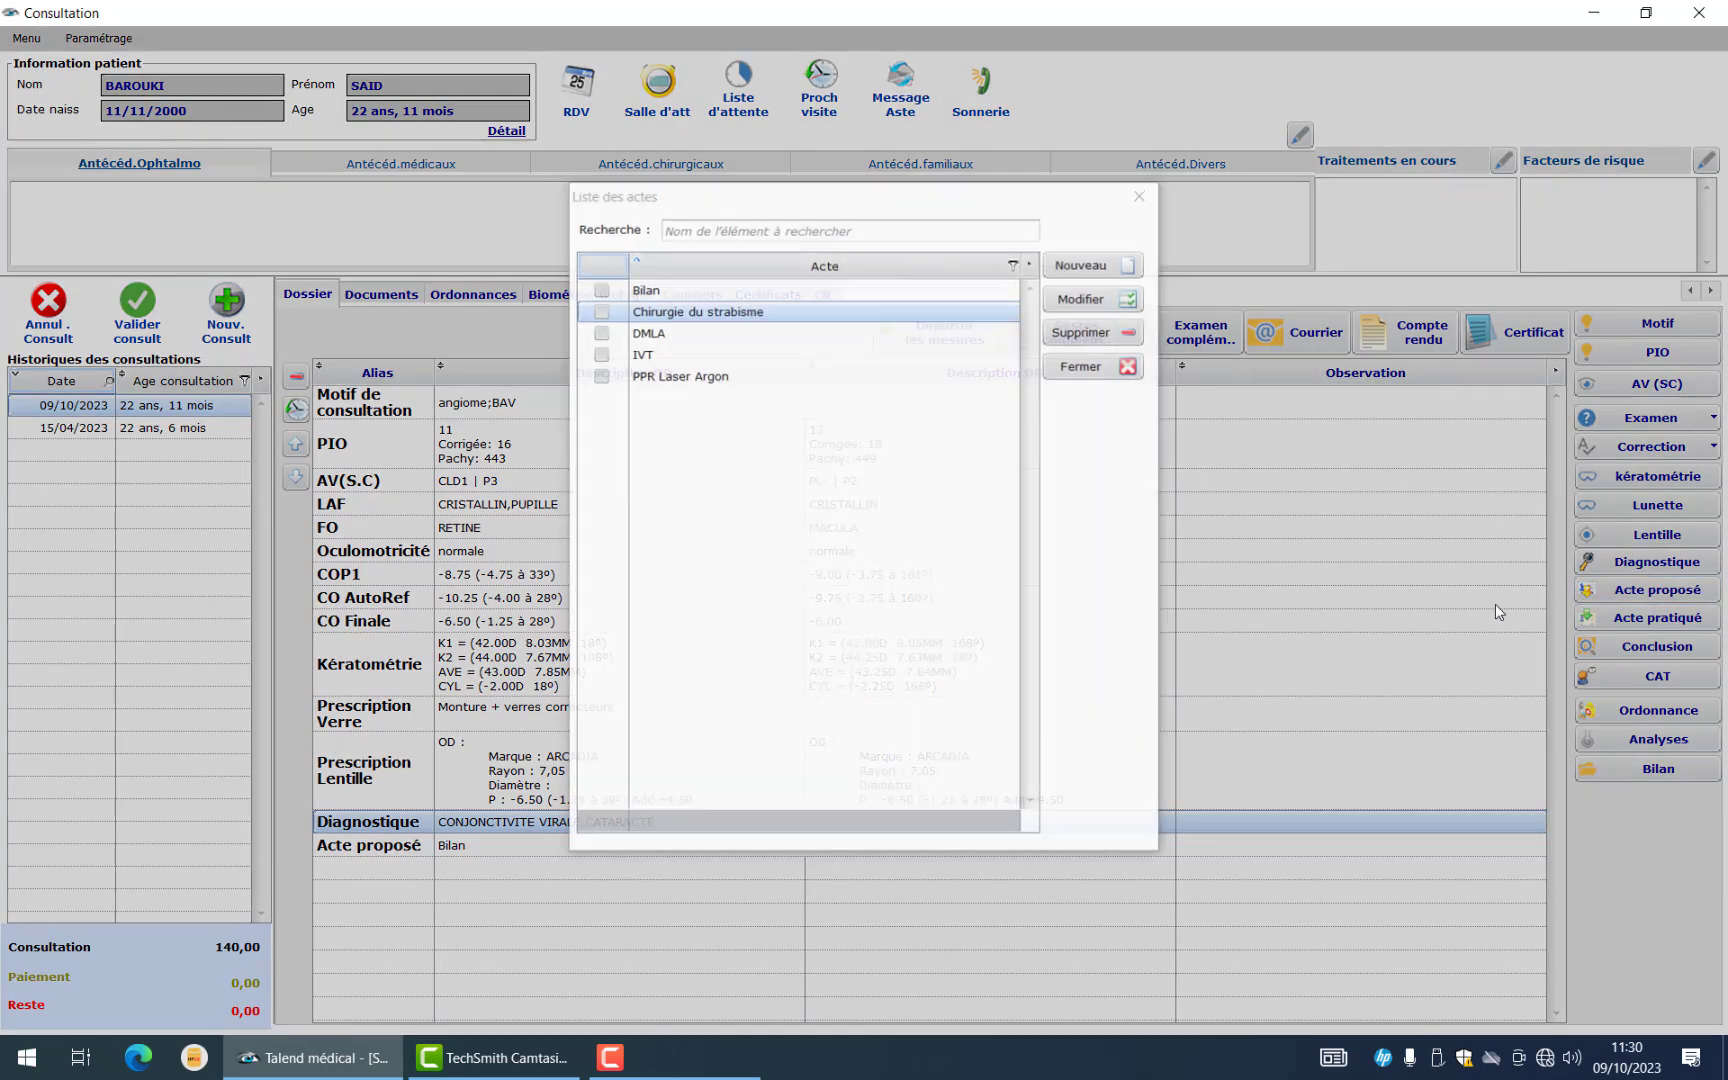
{"action": "left_click", "coordinate": [601, 312]}
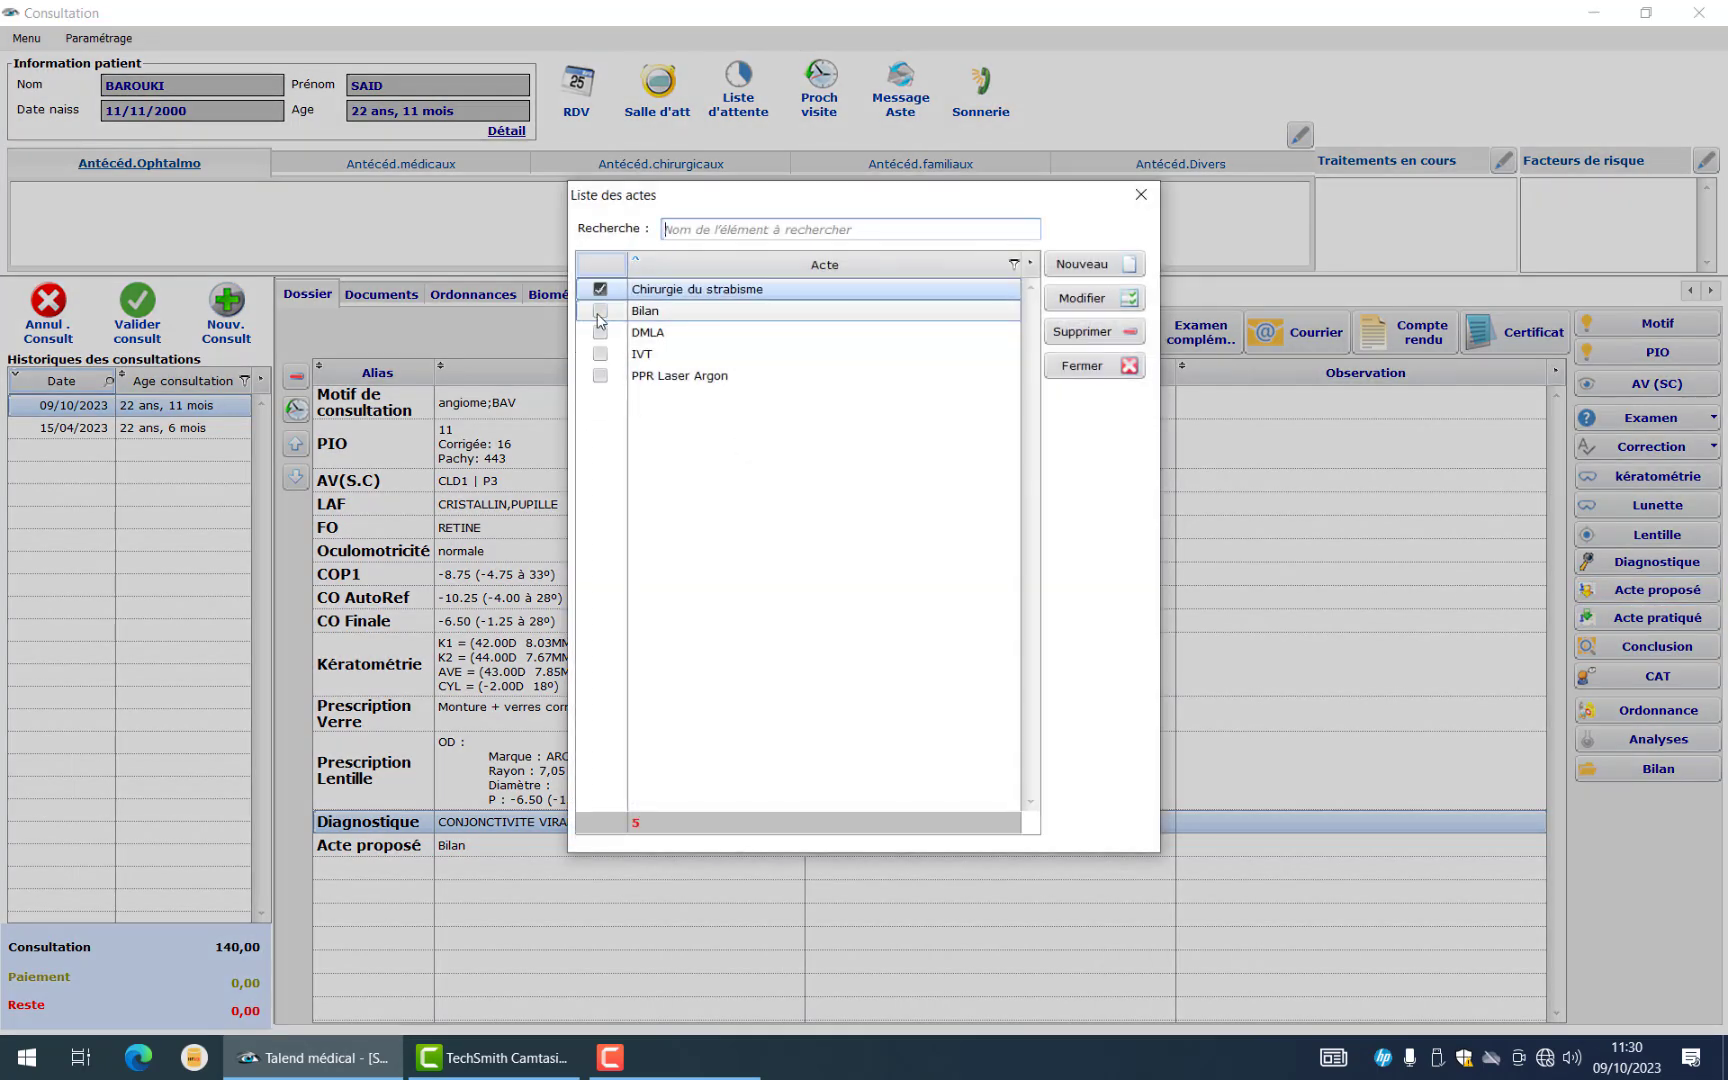
{"action": "left_click", "coordinate": [1153, 199]}
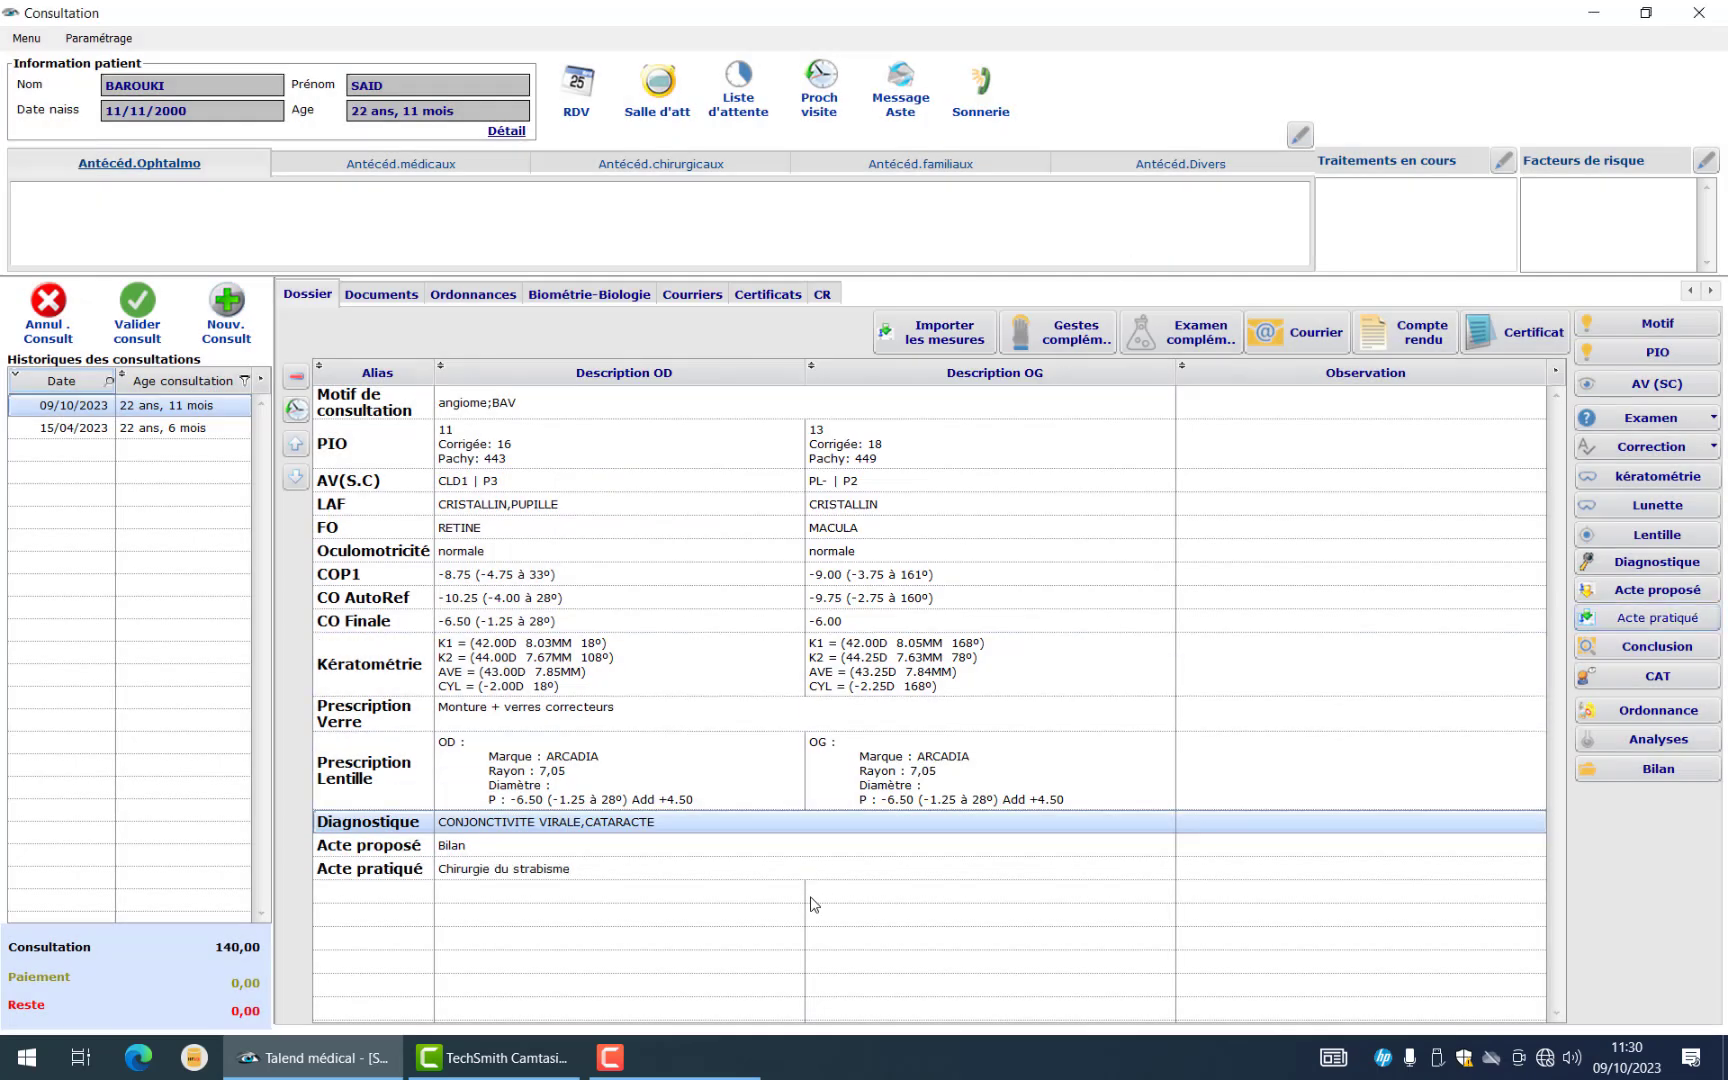
Add the conclusion "ras" to the consultation and validate it
{"action": "left_click", "coordinate": [1617, 651]}
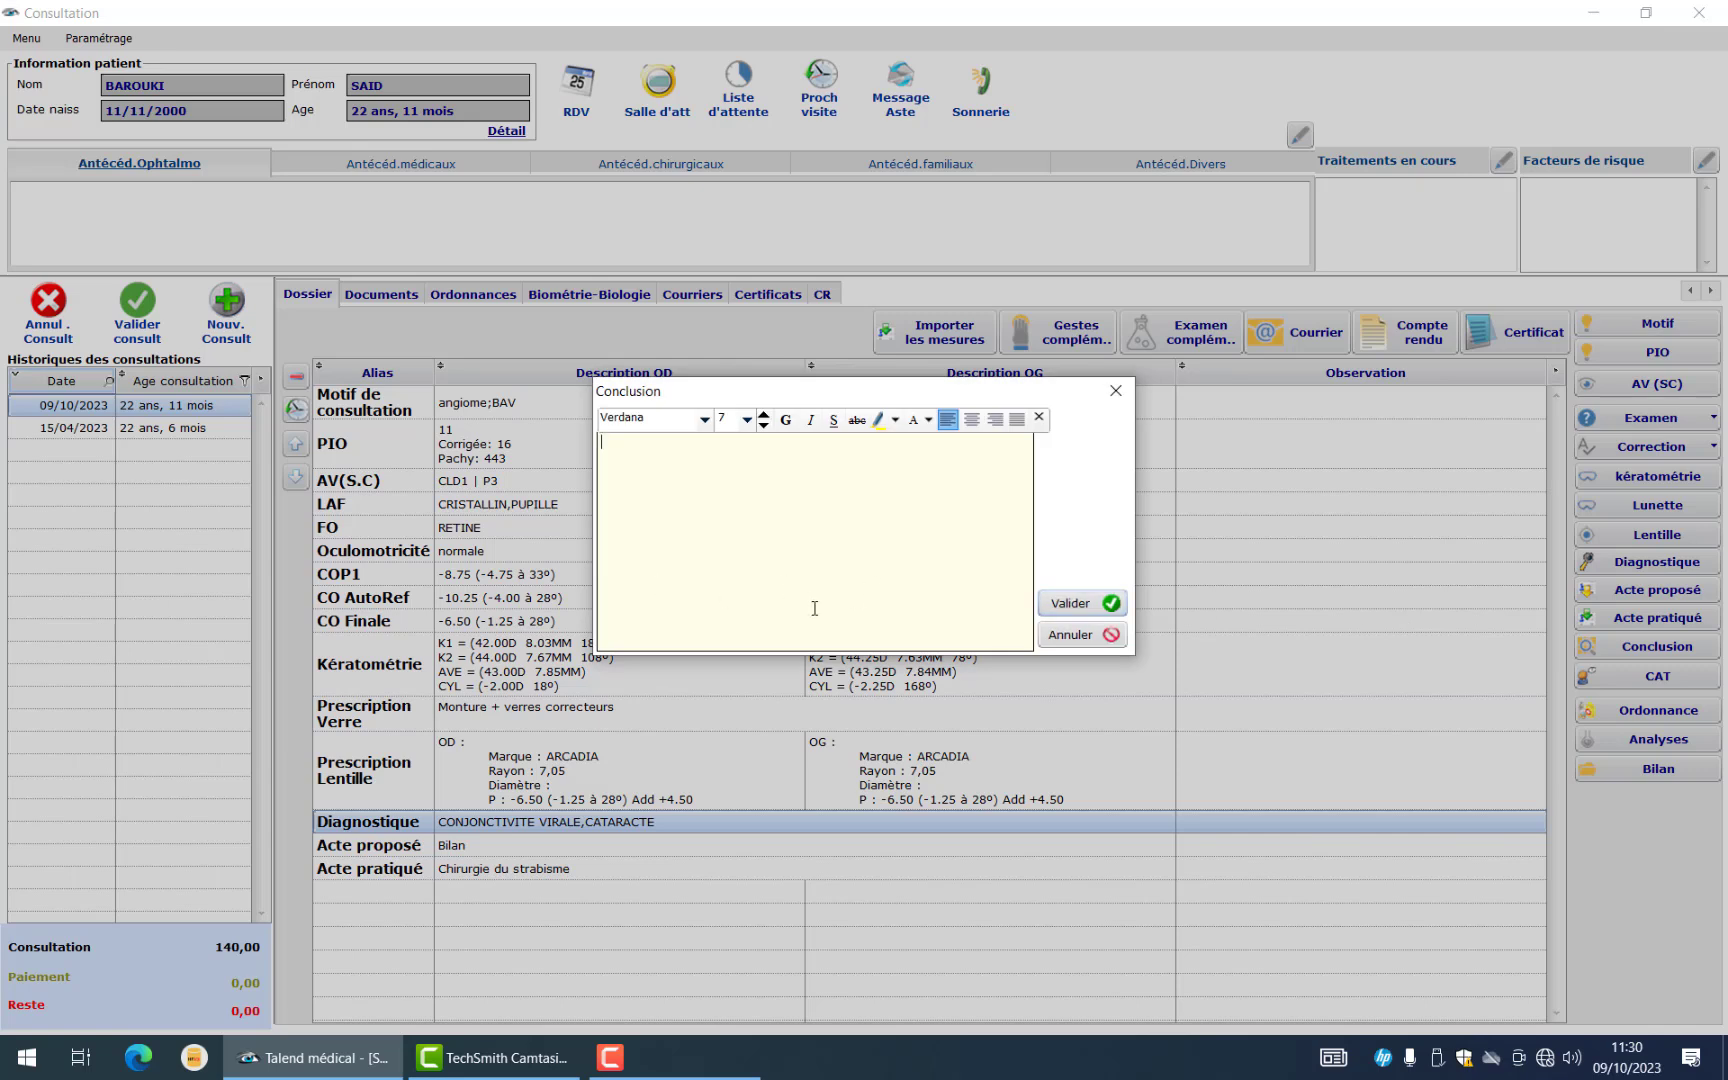
{"action": "type", "text": "ras"}
{"action": "left_click", "coordinate": [1100, 603]}
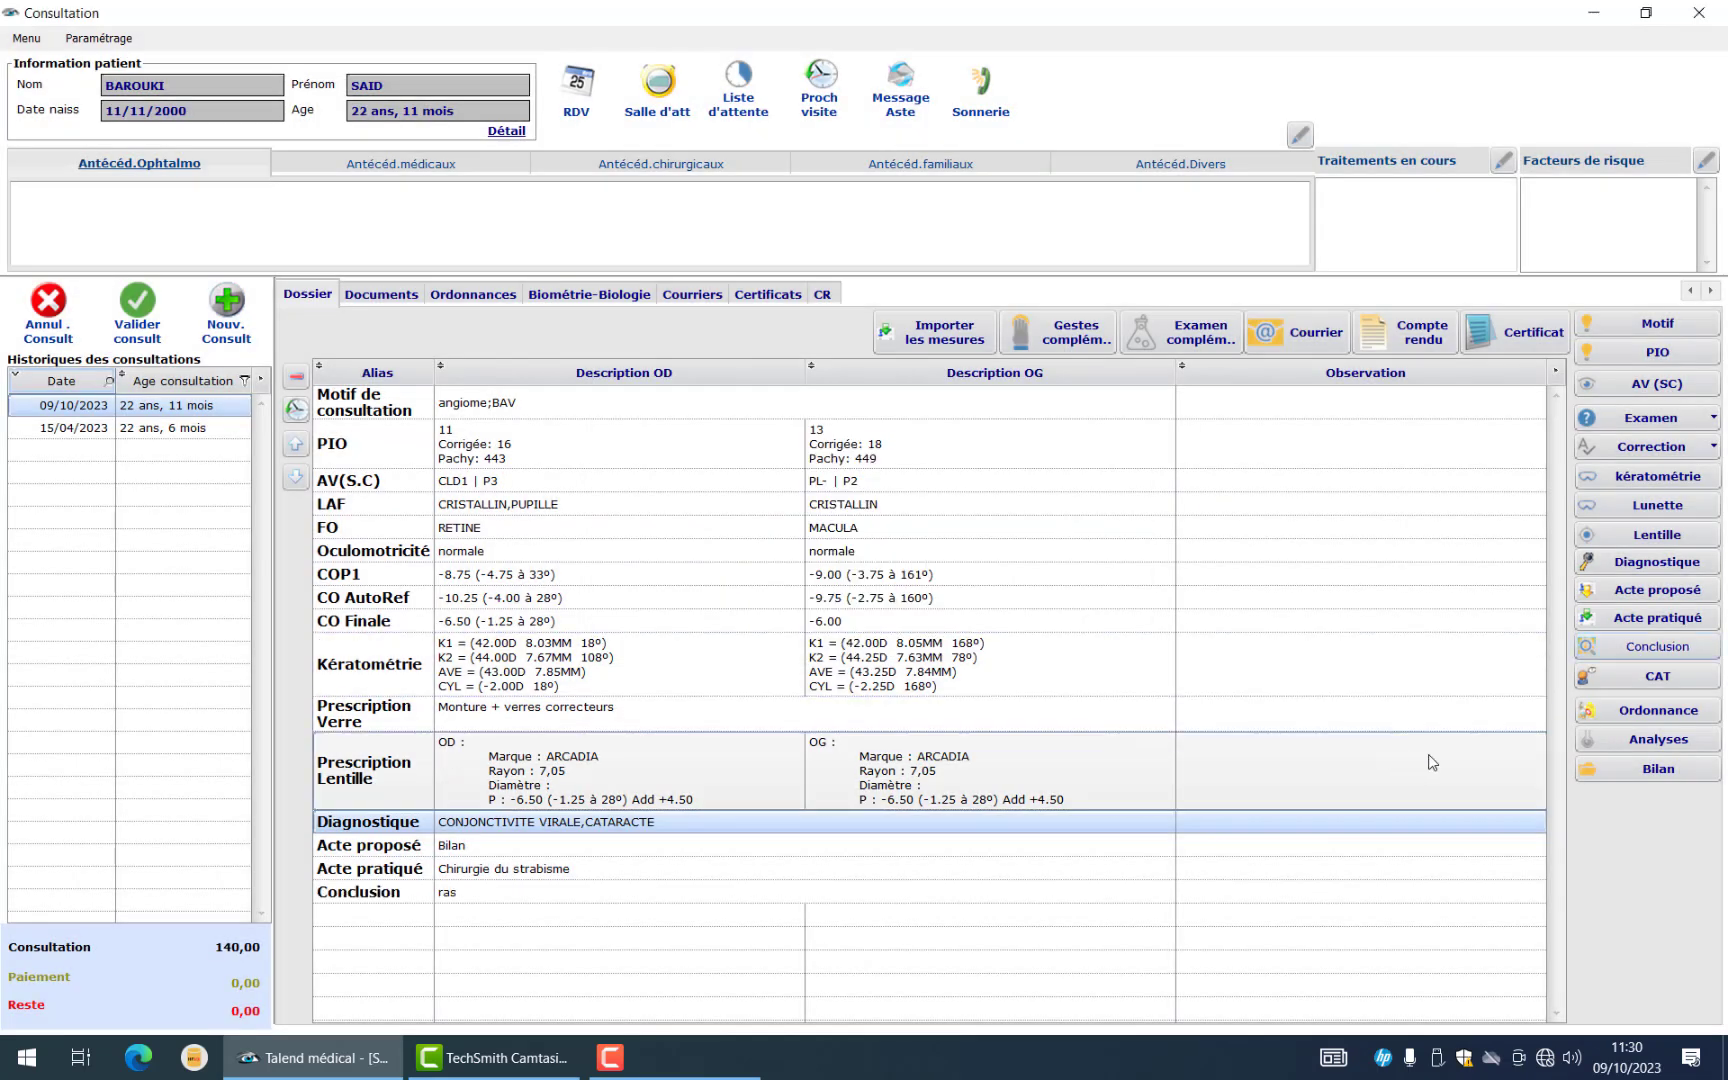
Start a prescription with ACULAR and AIRLIX SIROP and save it as a prescription template titled "mon type"
{"action": "left_click", "coordinate": [1600, 716]}
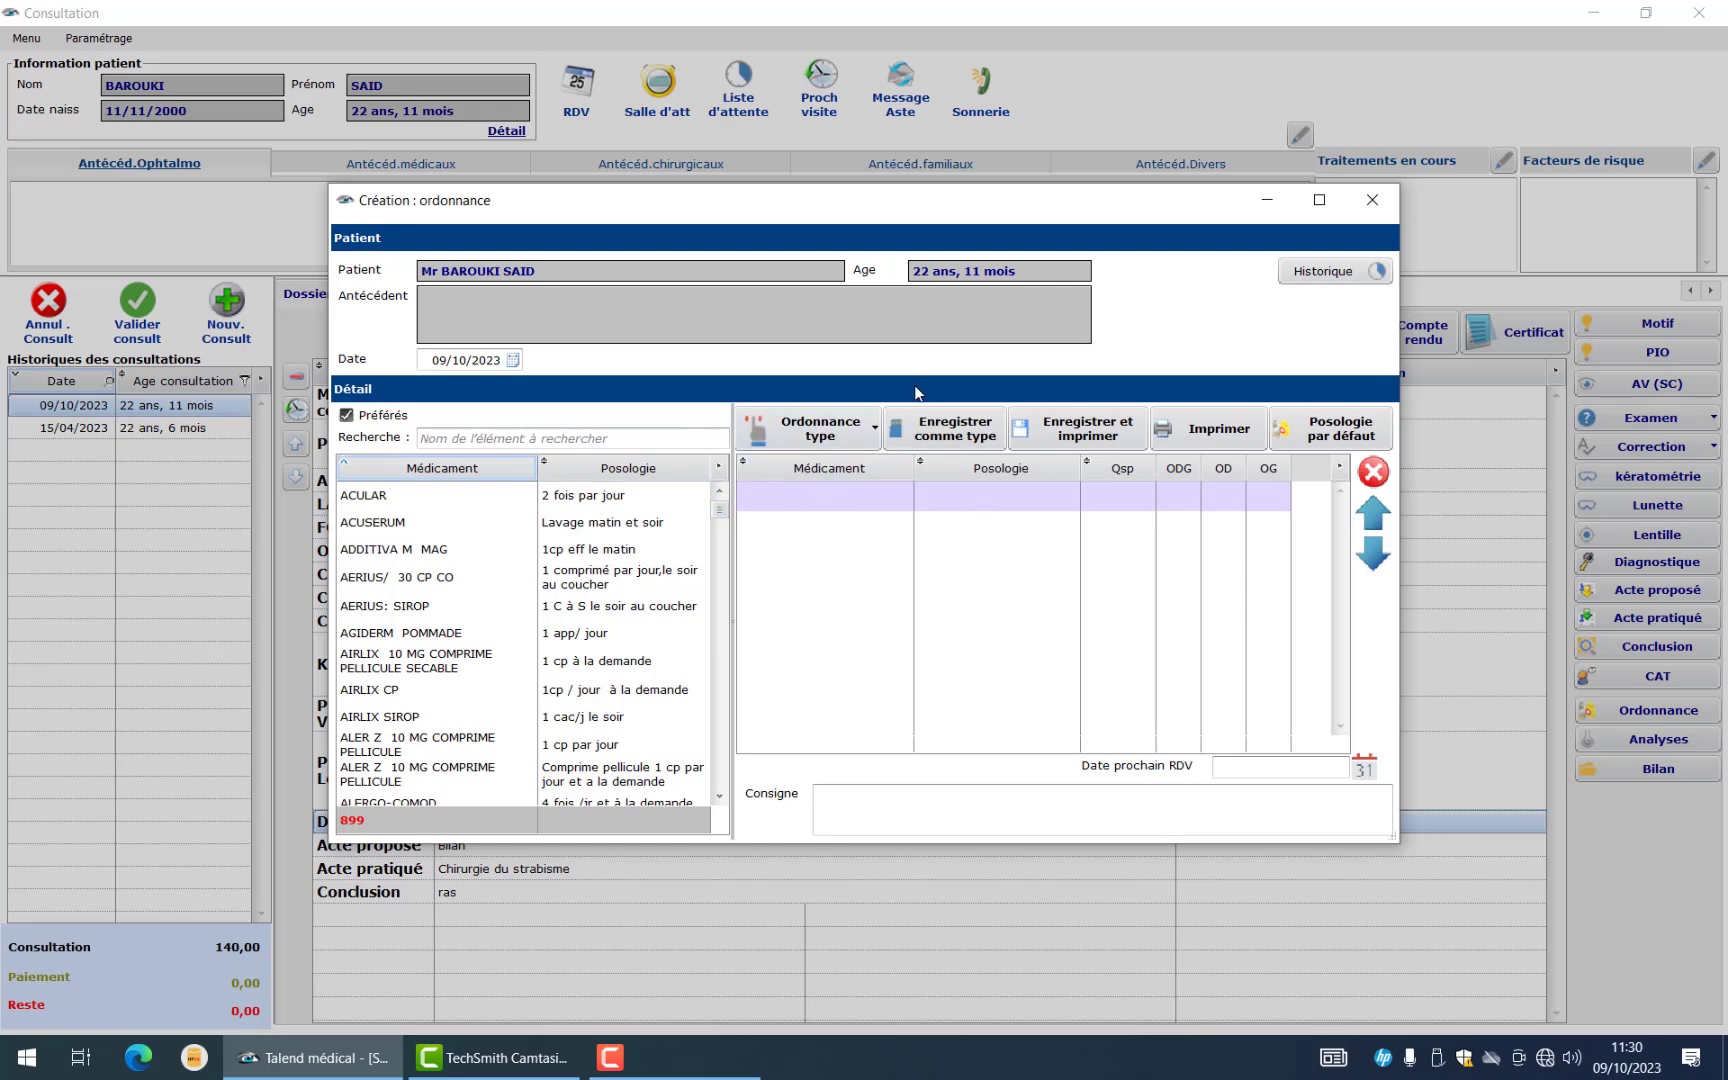
{"action": "double_click", "coordinate": [581, 500]}
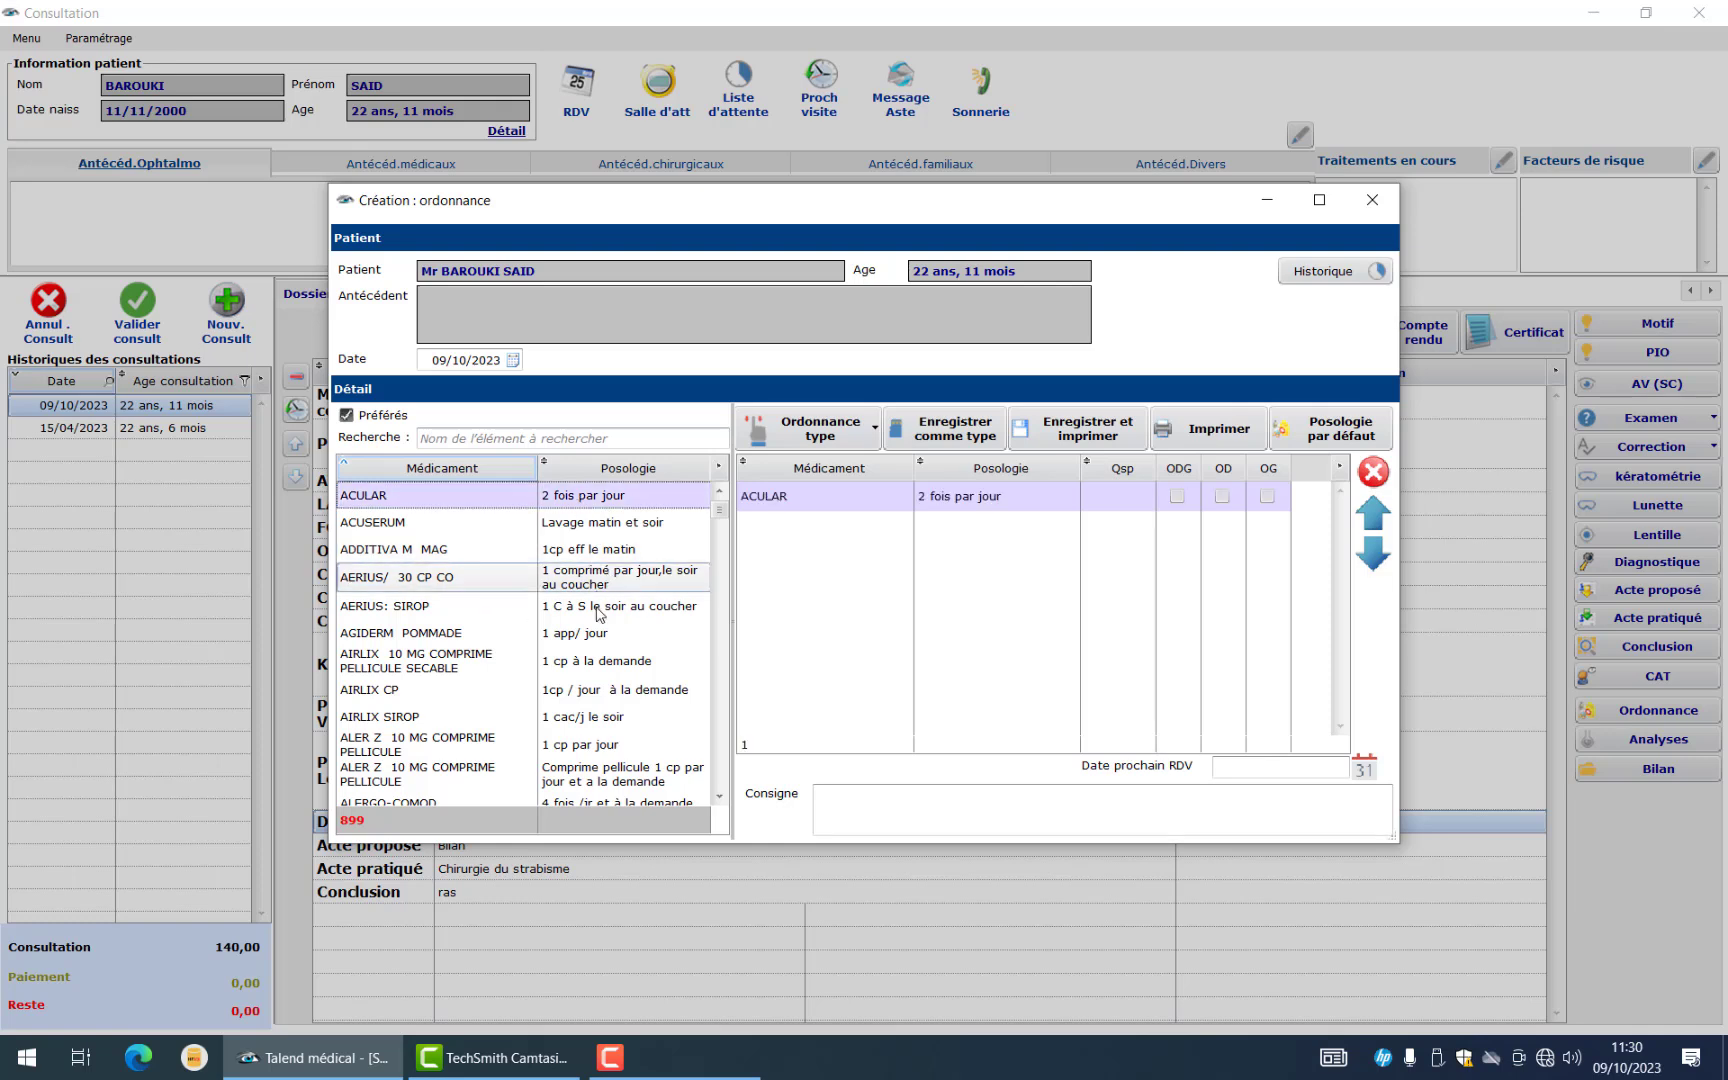
{"action": "double_click", "coordinate": [415, 720]}
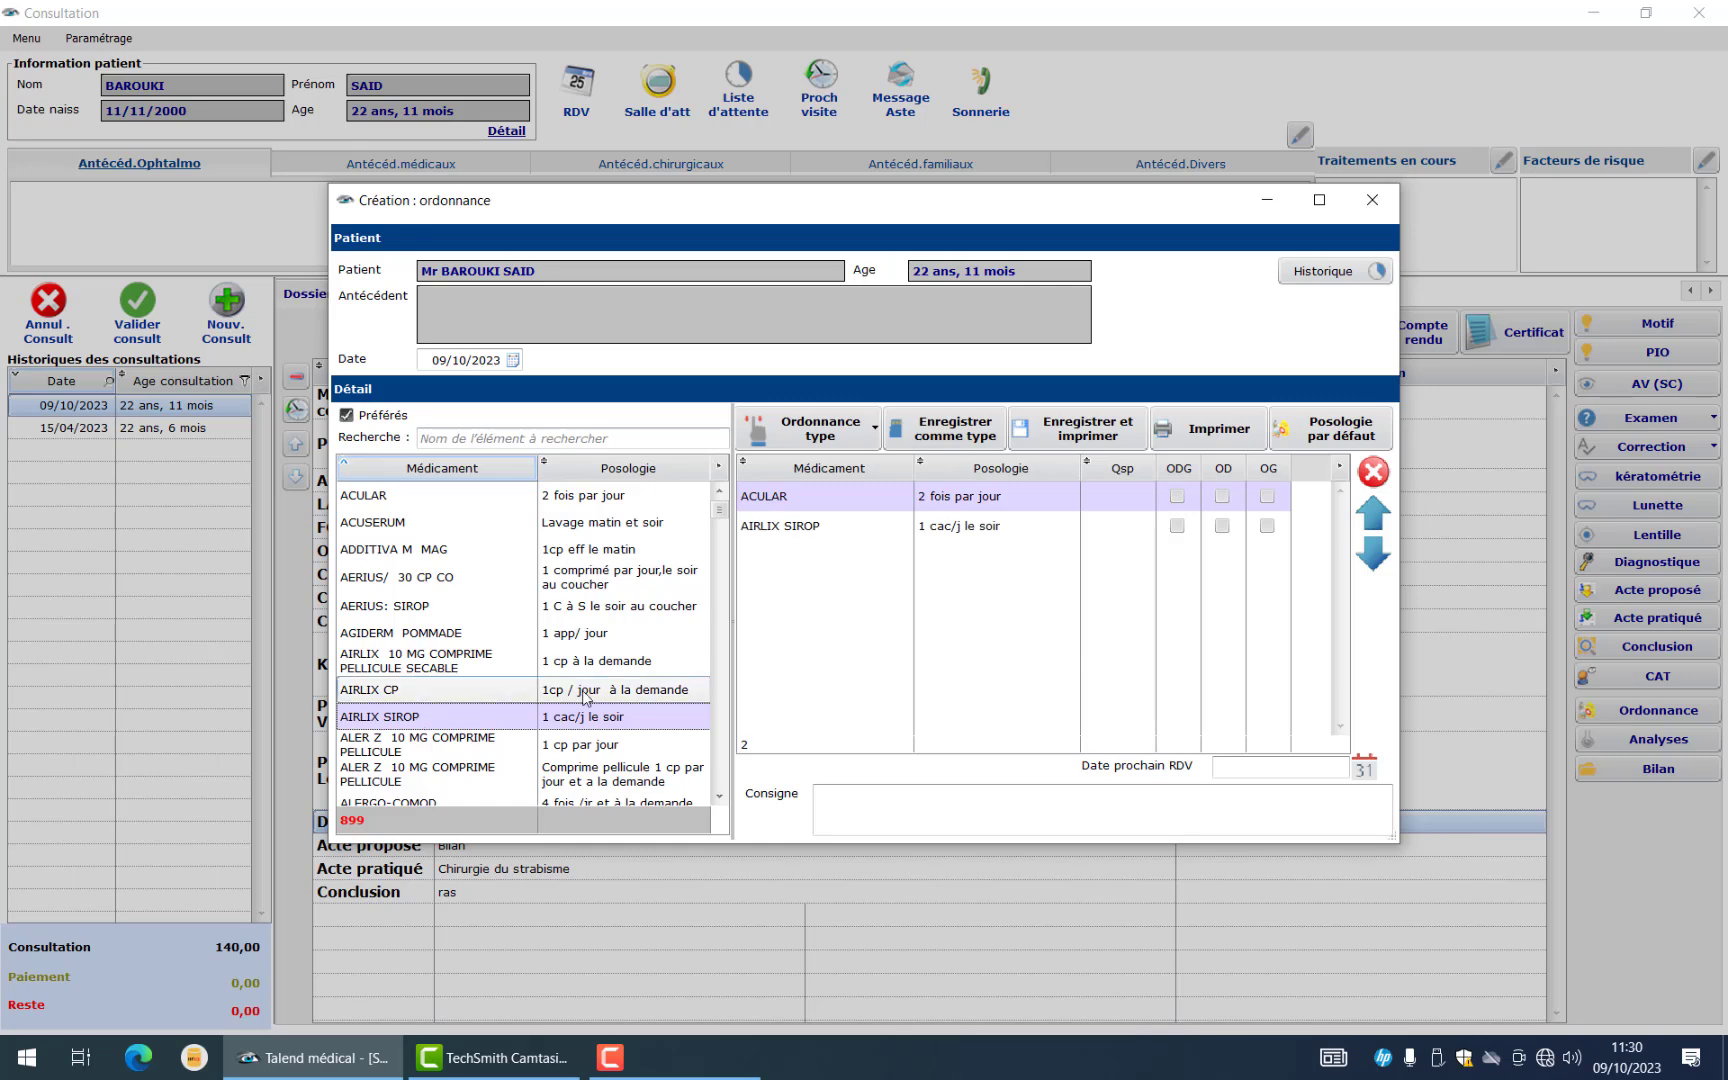
{"action": "left_click", "coordinate": [952, 435]}
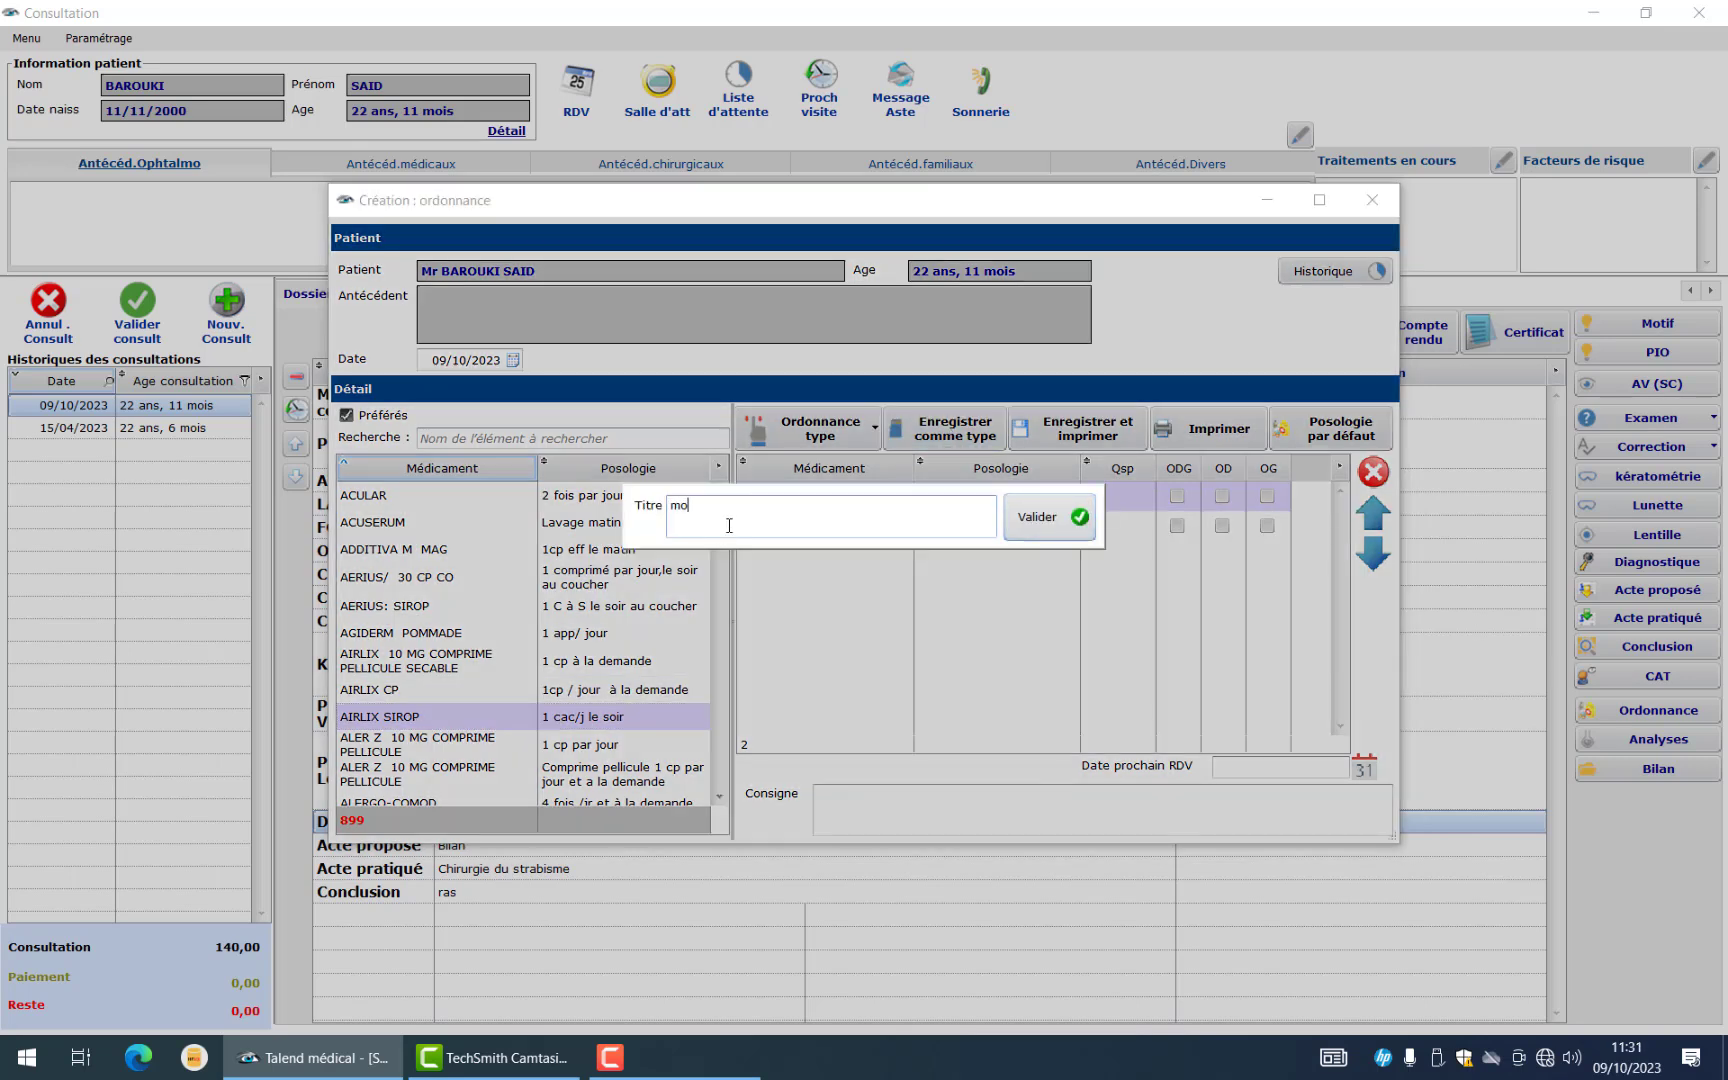
{"action": "type", "text": "mon type"}
{"action": "left_click", "coordinate": [1048, 528]}
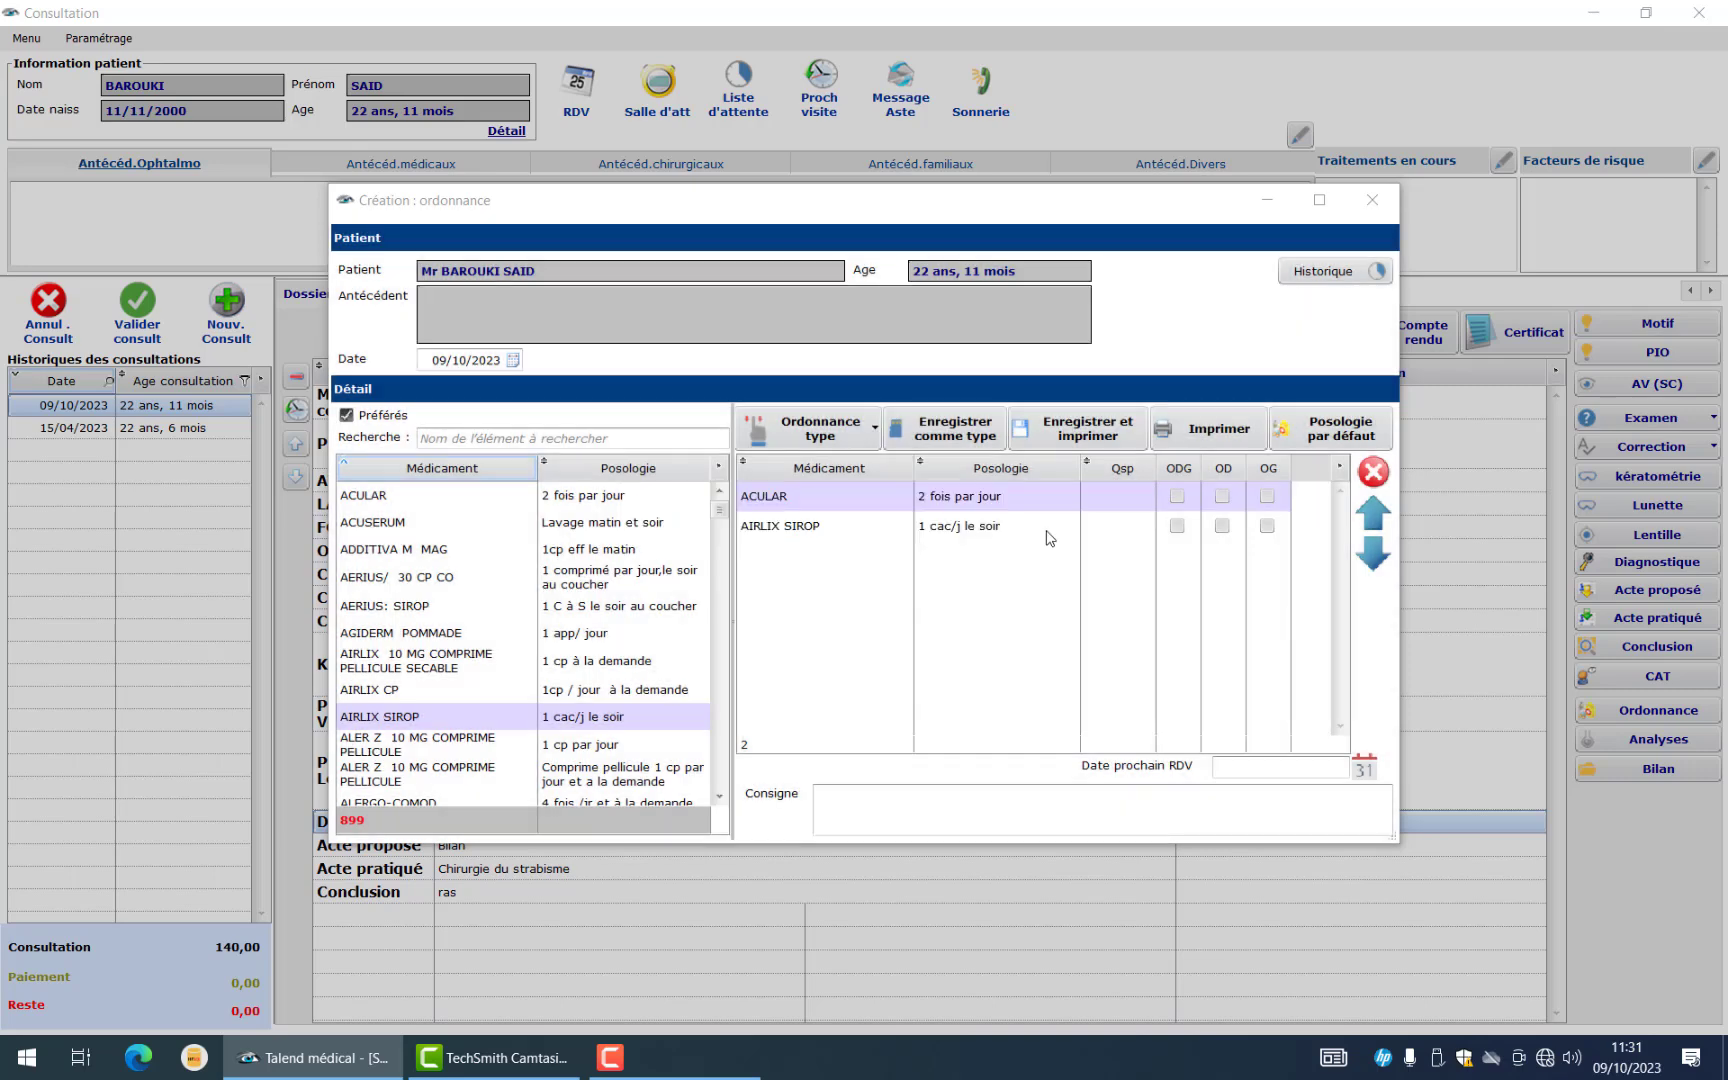
Fill the prescription from the Cataracte template, then save it and preview its A5 printout
{"action": "left_click", "coordinate": [877, 433]}
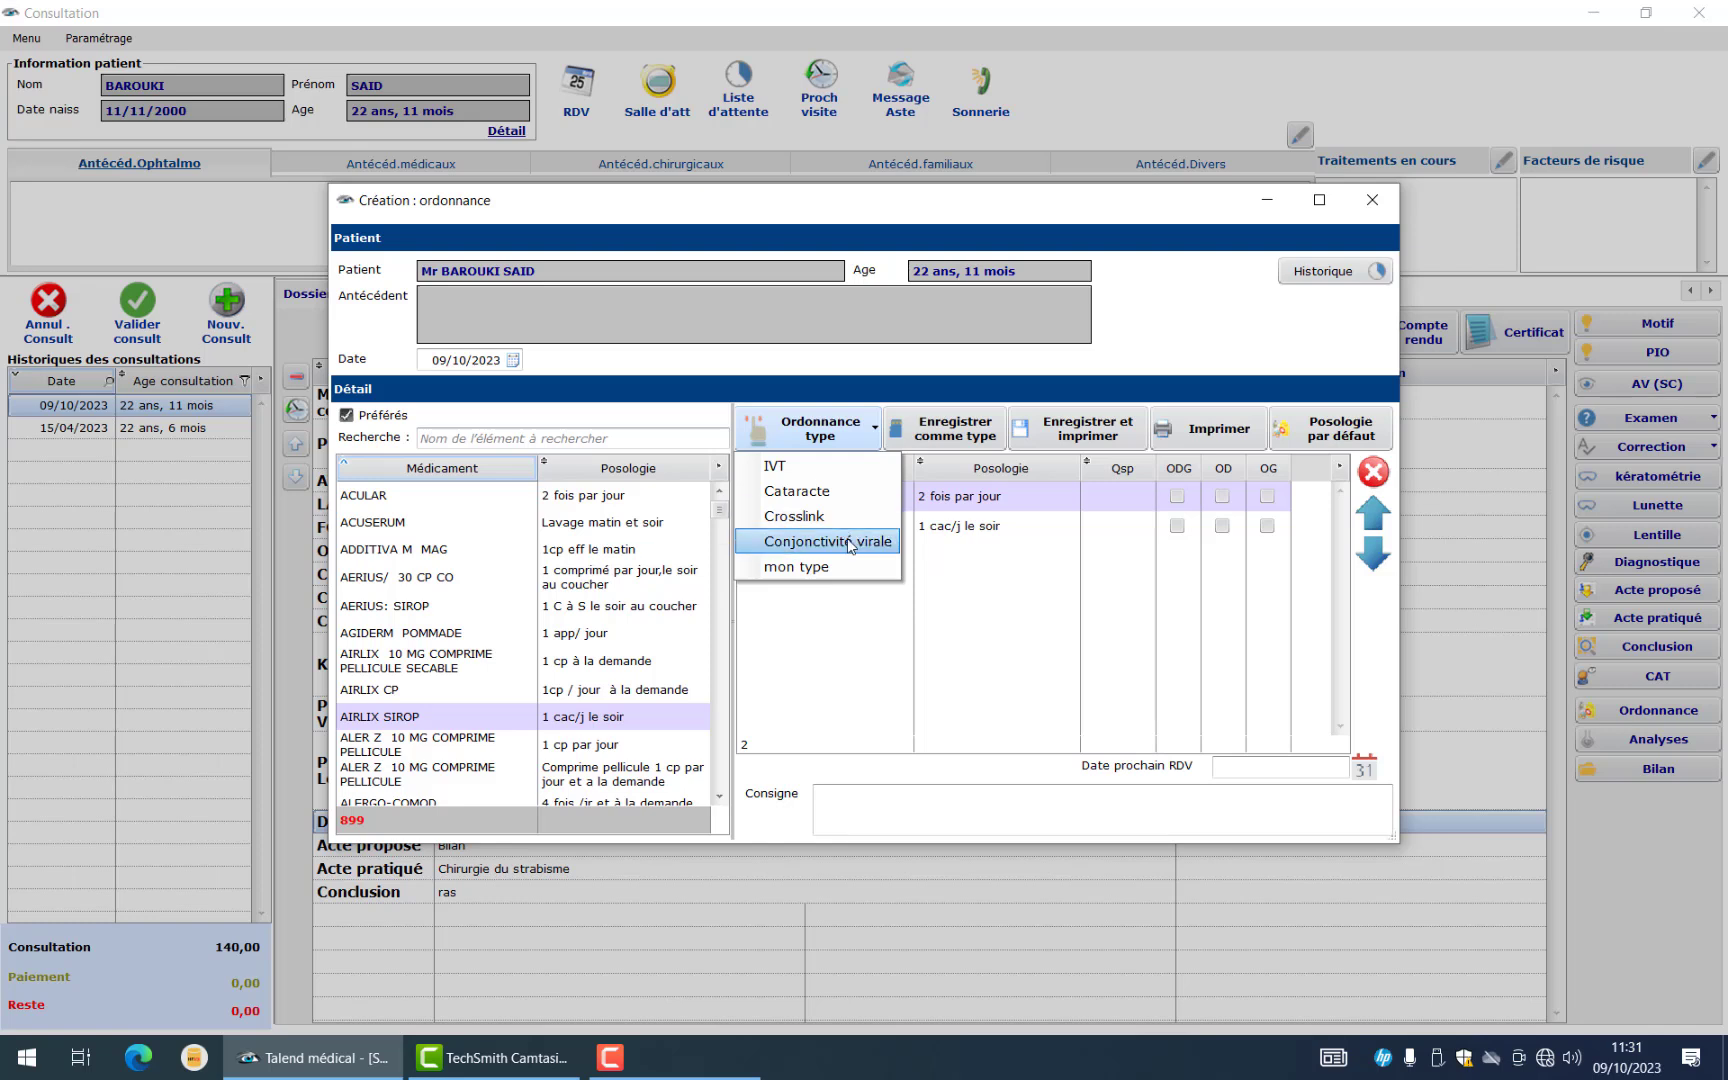
{"action": "left_click", "coordinate": [795, 491]}
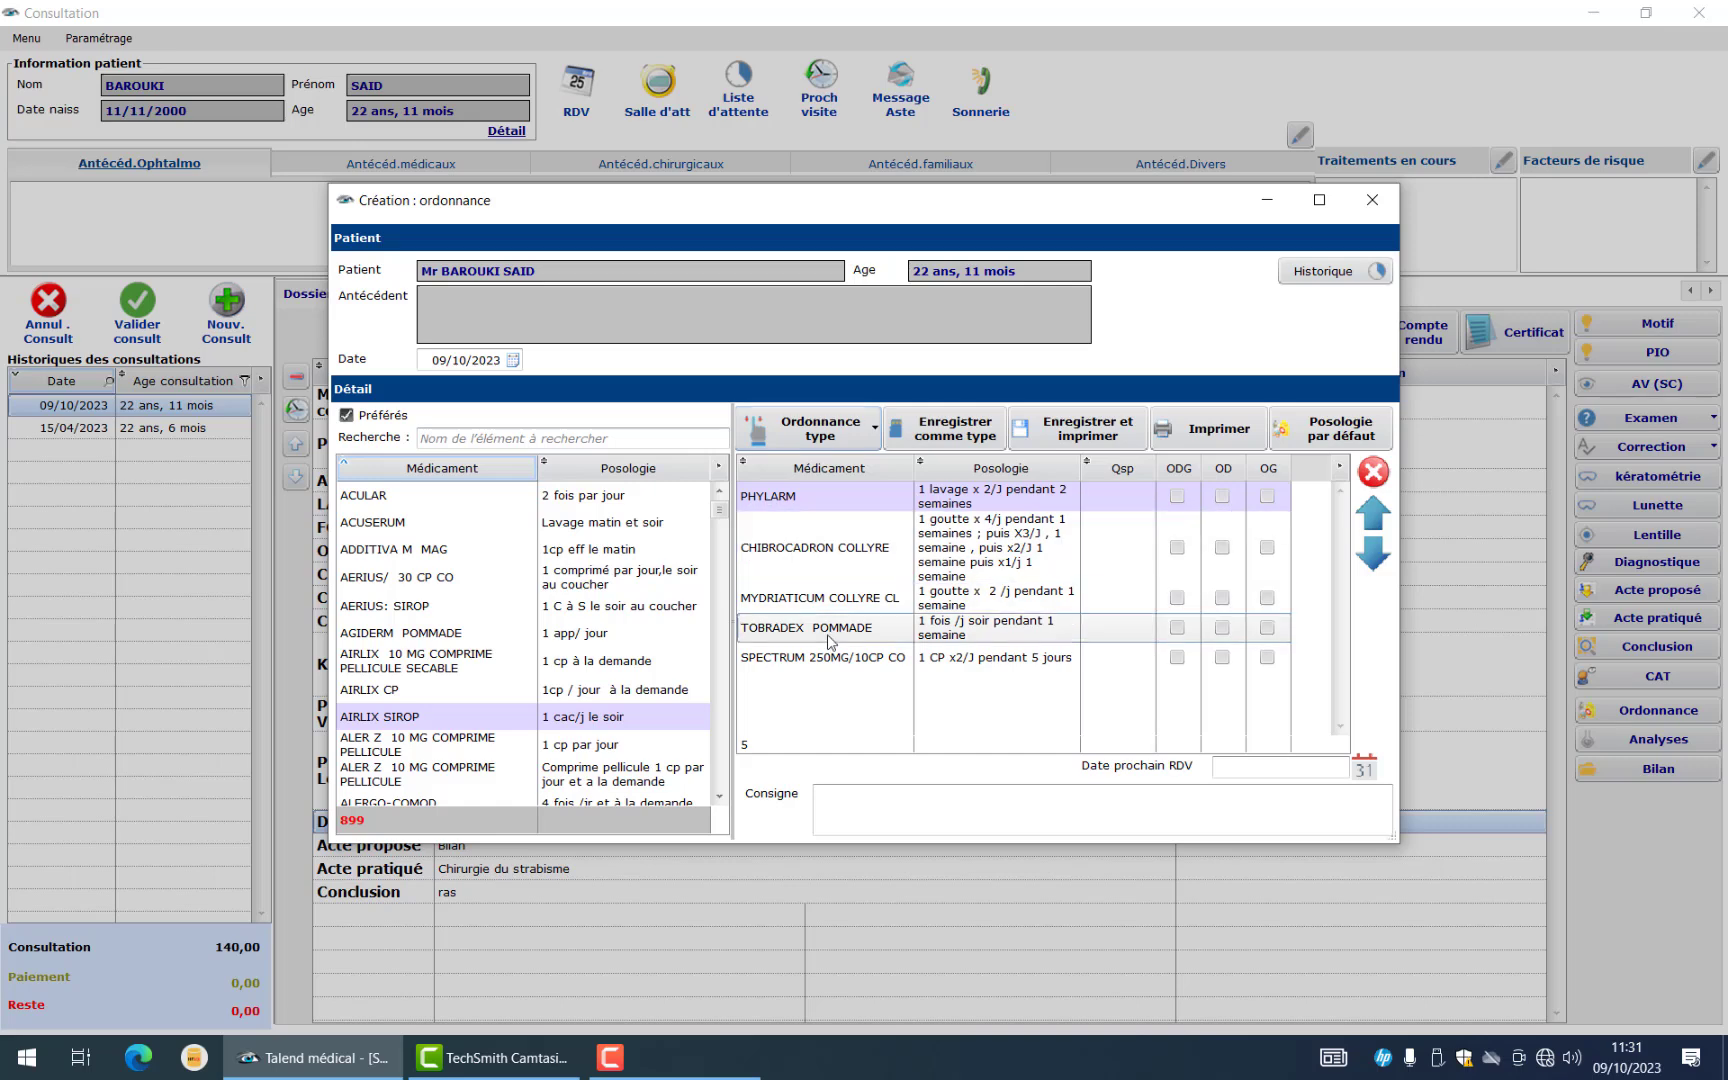
{"action": "left_click", "coordinate": [1087, 441]}
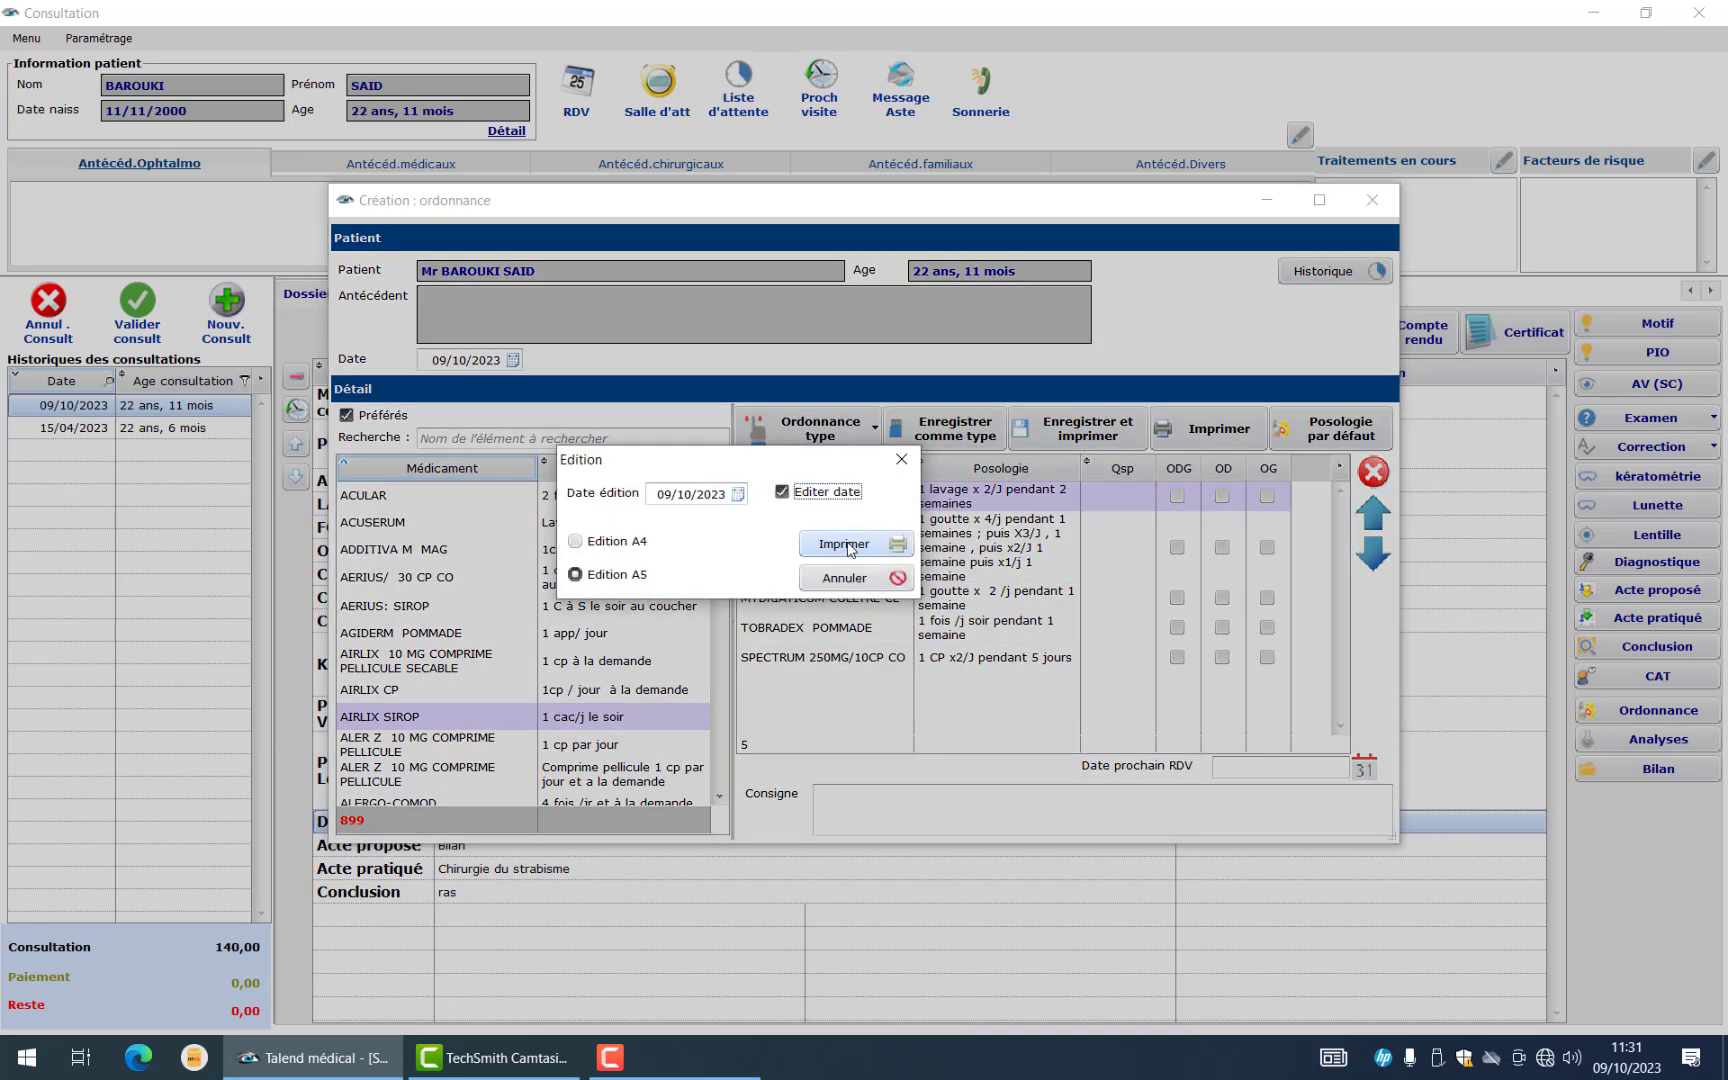
{"action": "left_click", "coordinate": [849, 546]}
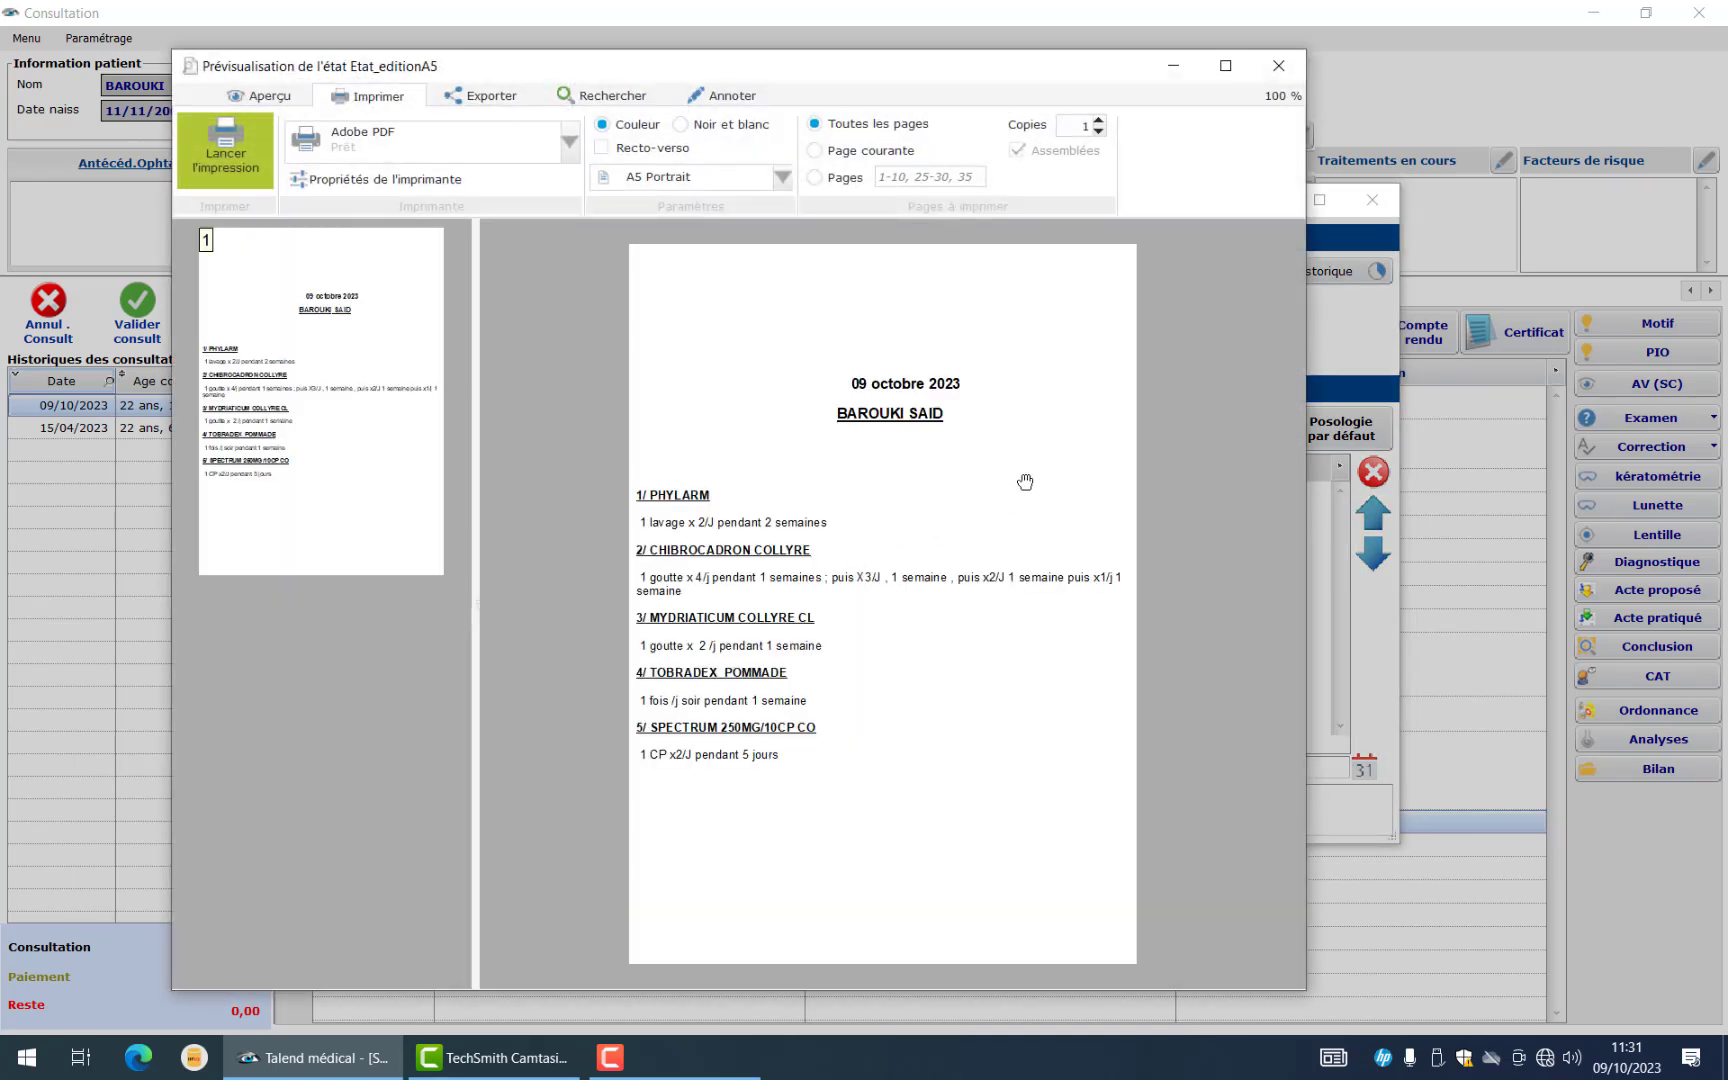
{"action": "left_click", "coordinate": [1278, 66]}
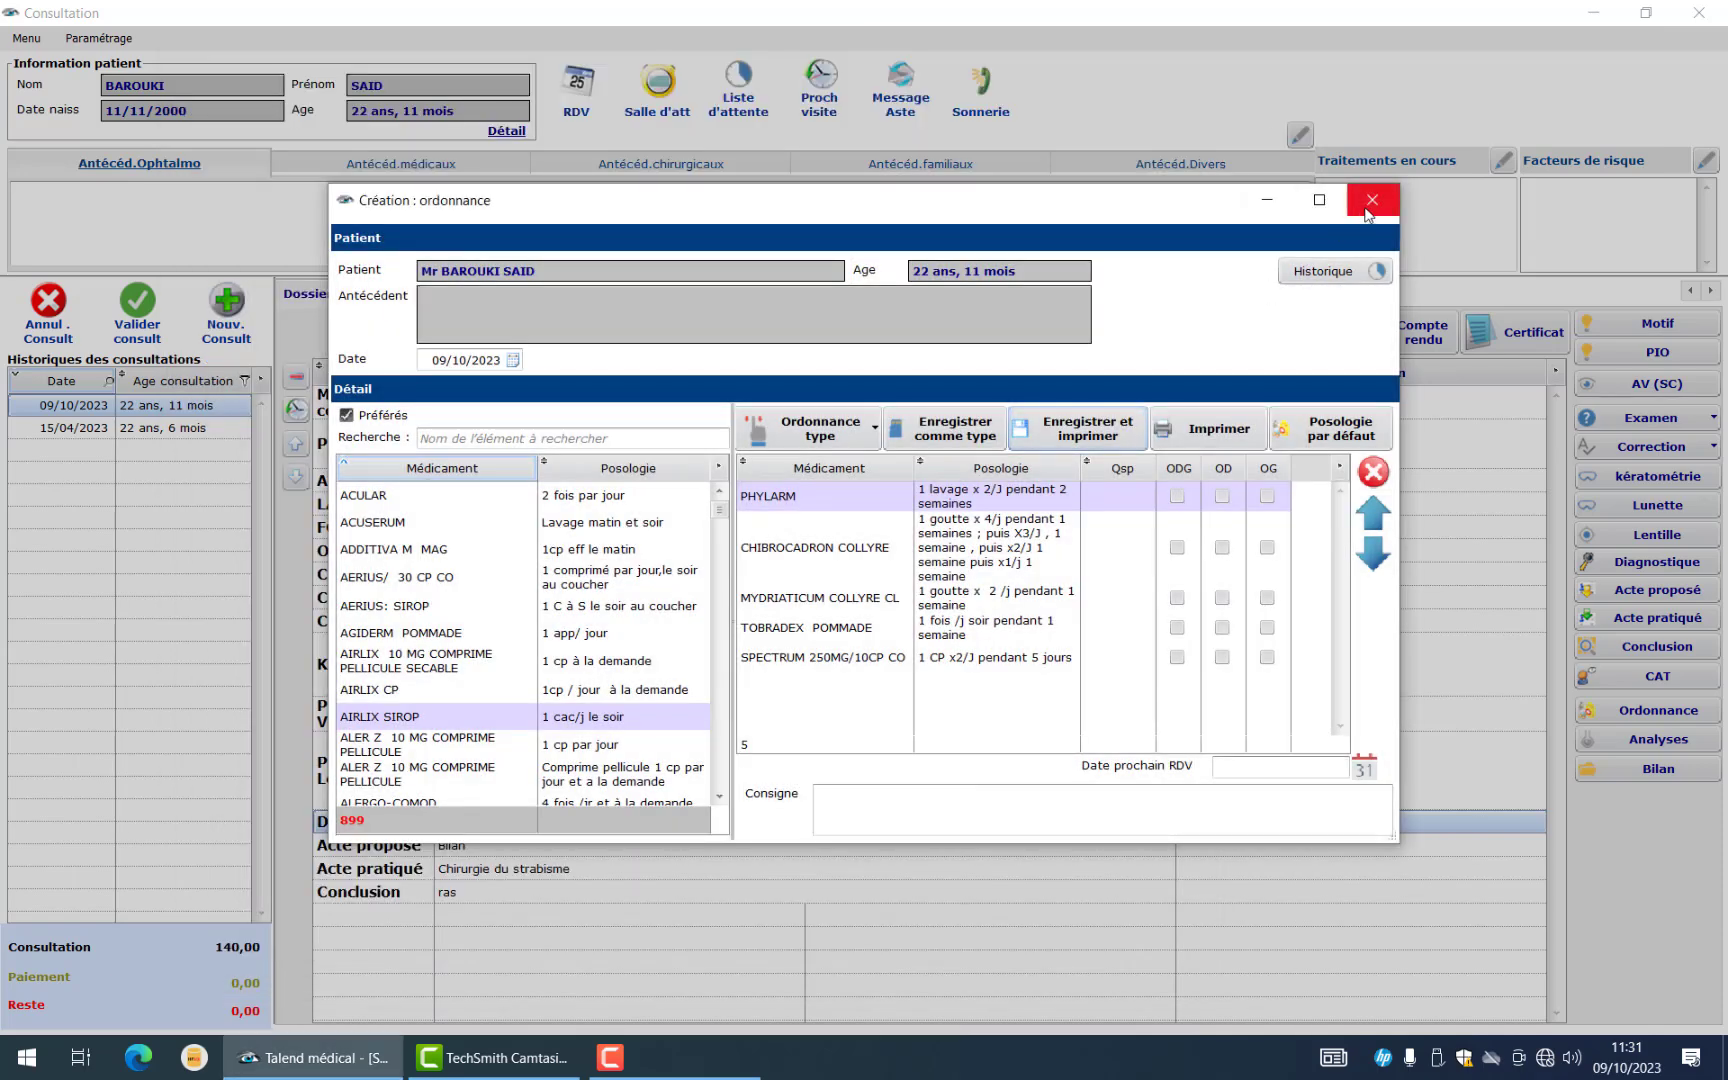
{"action": "left_click", "coordinate": [1368, 205]}
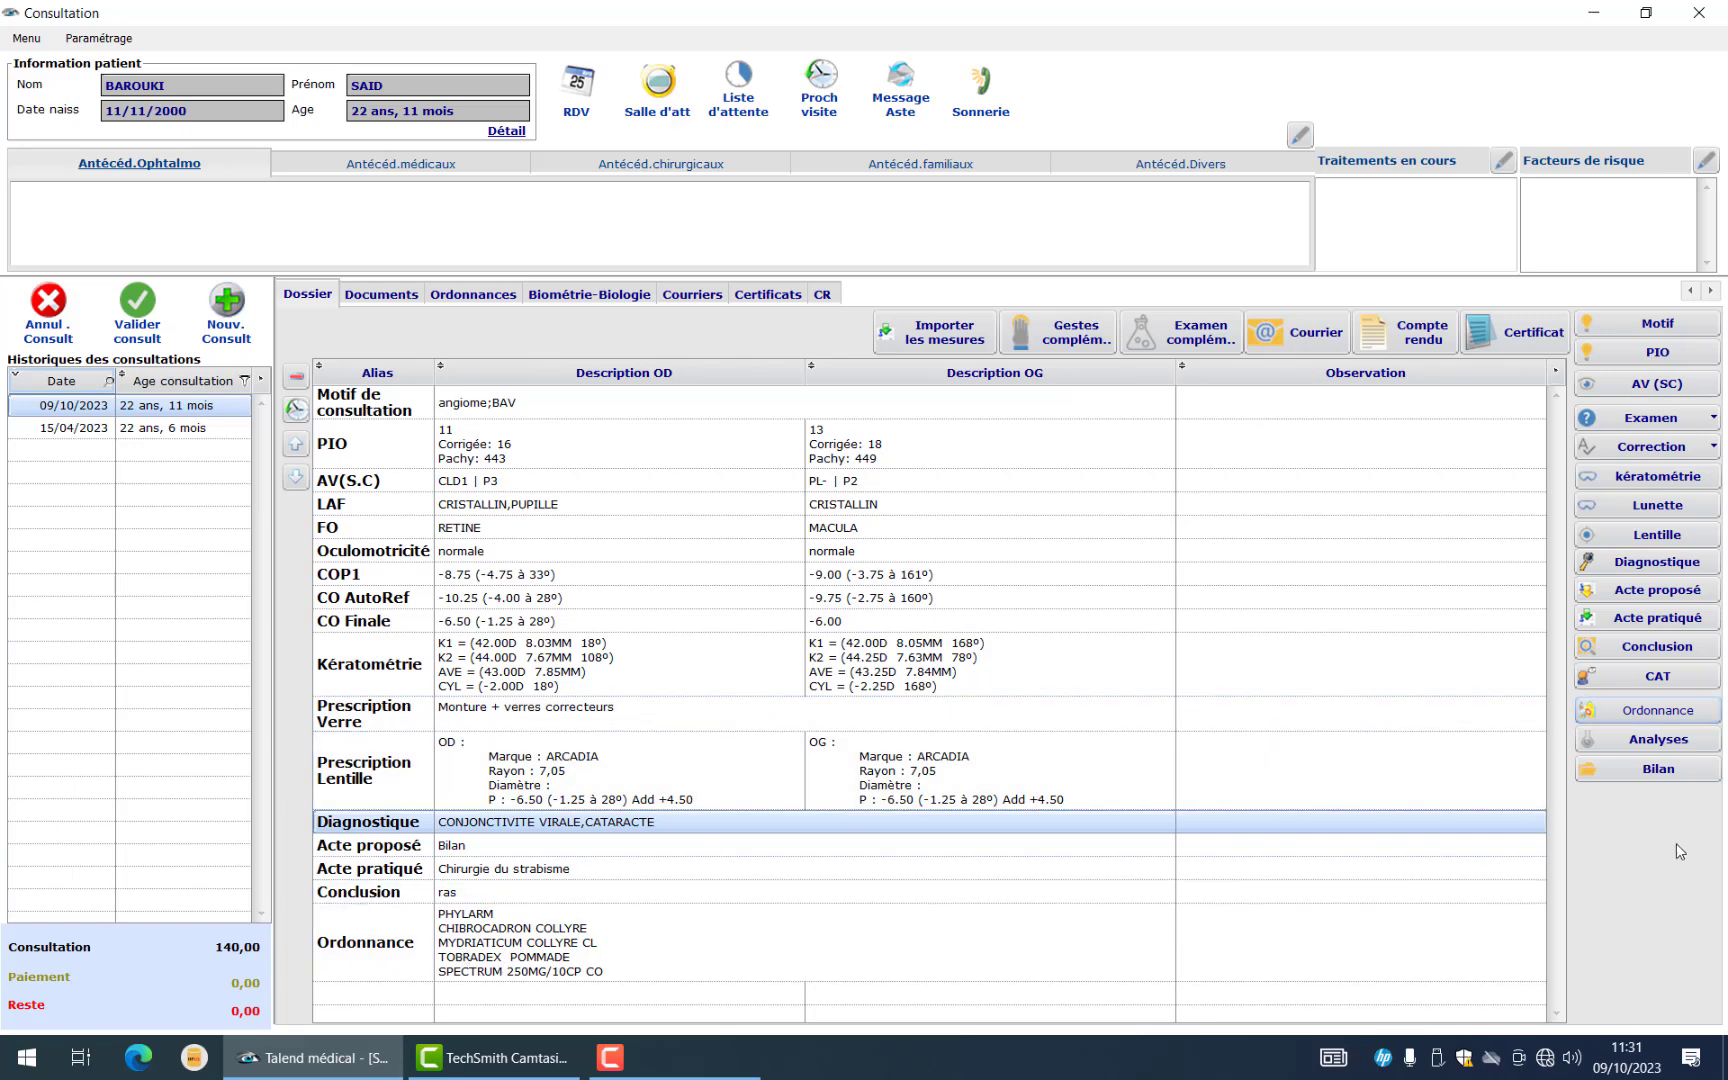
Create an analysis request containing Acide urique, Ag Anti Delta and Caryotype
{"action": "left_click", "coordinate": [1664, 745]}
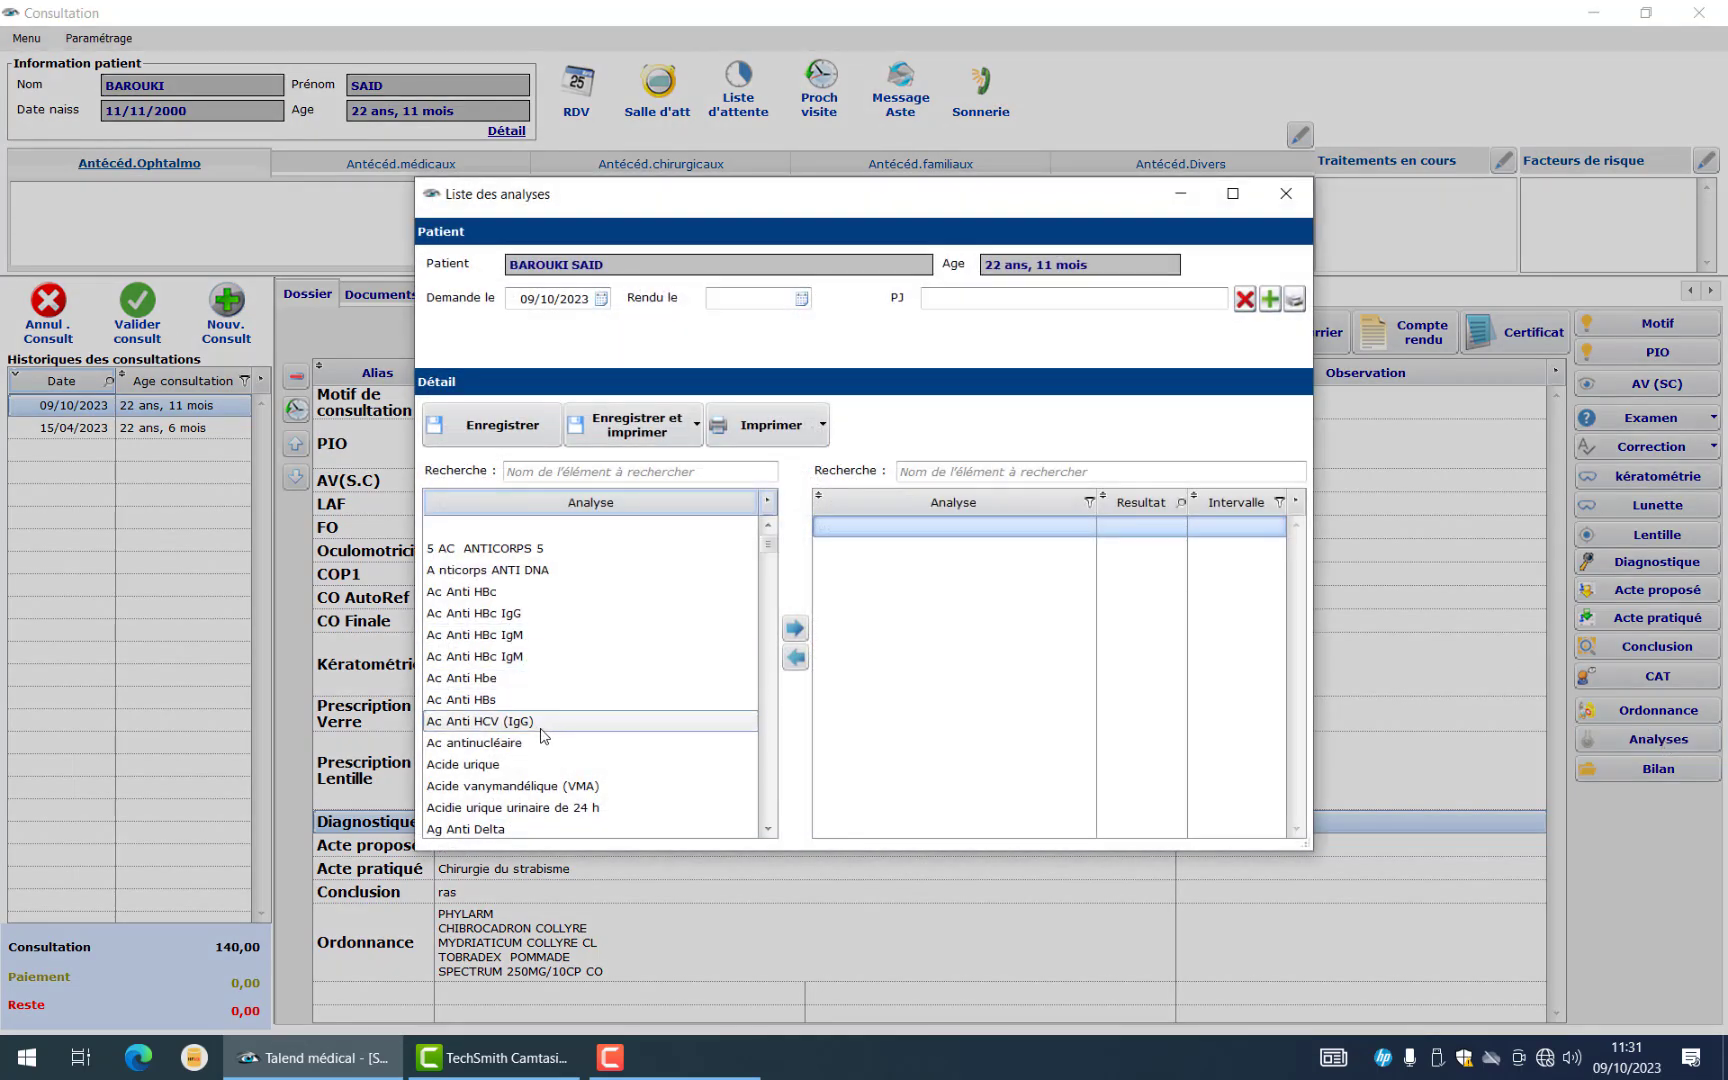
{"action": "left_click", "coordinate": [557, 659]}
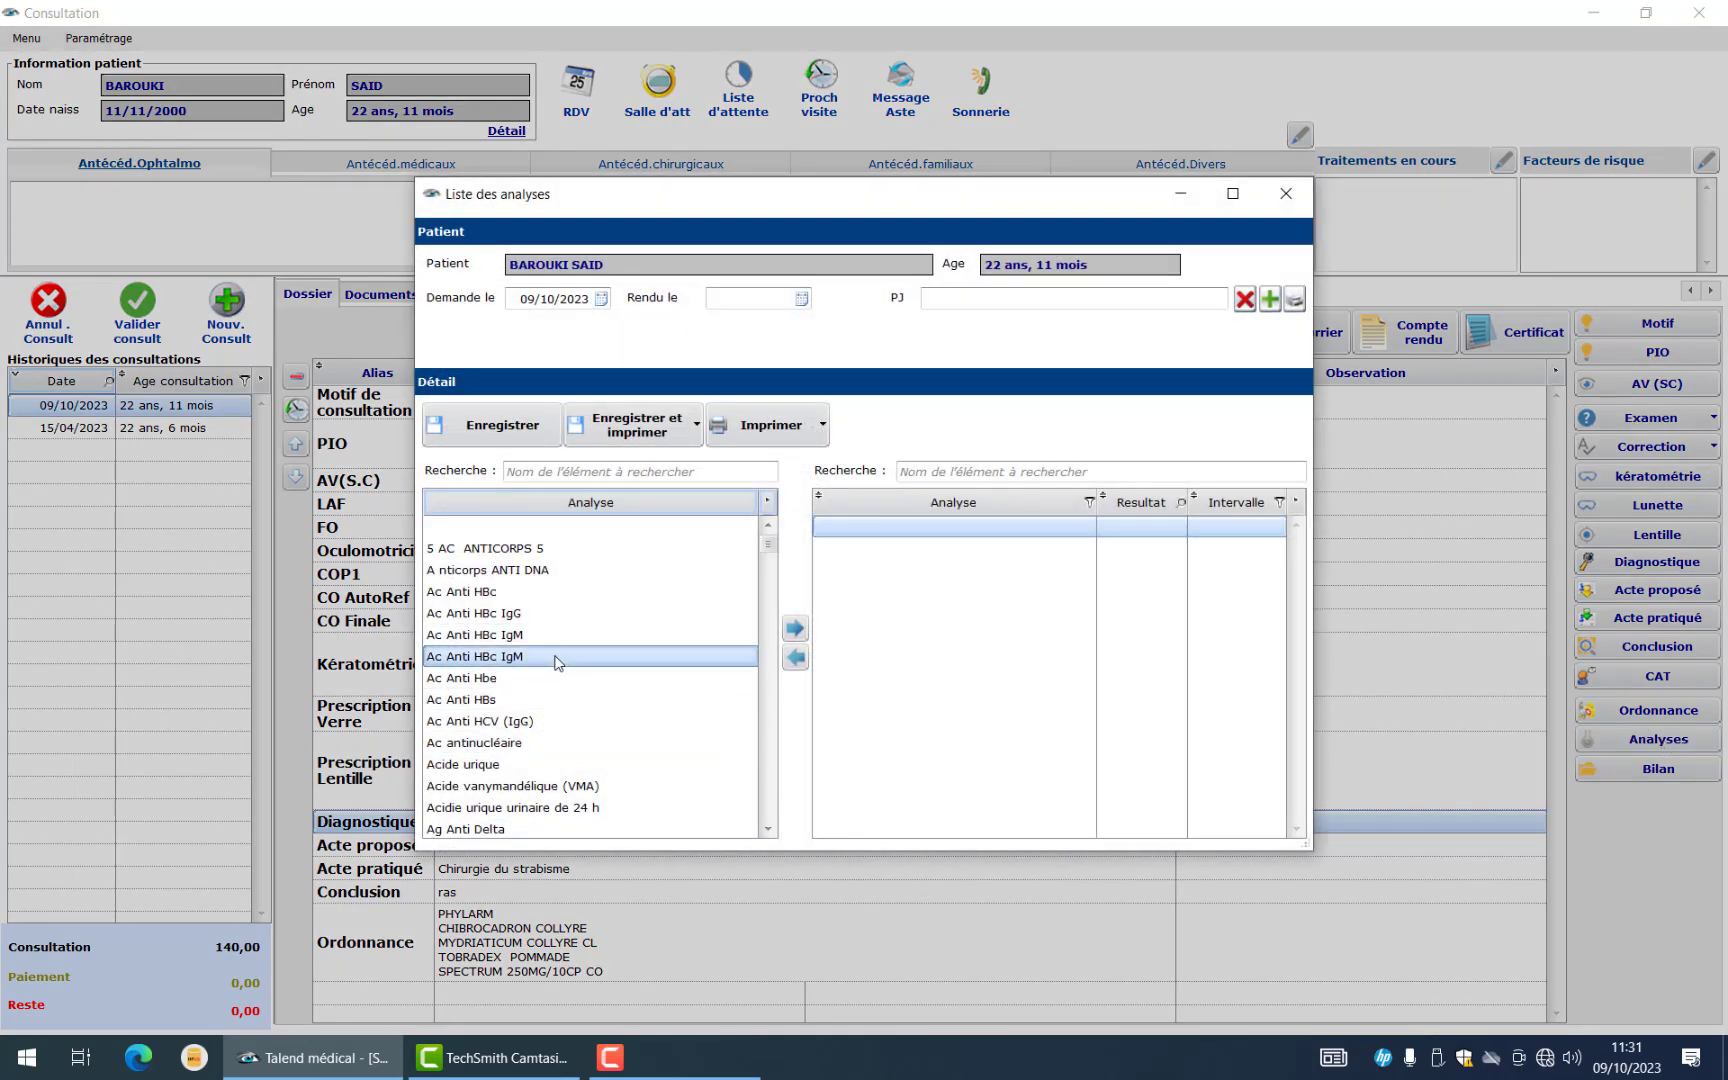
{"action": "double_click", "coordinate": [510, 764]}
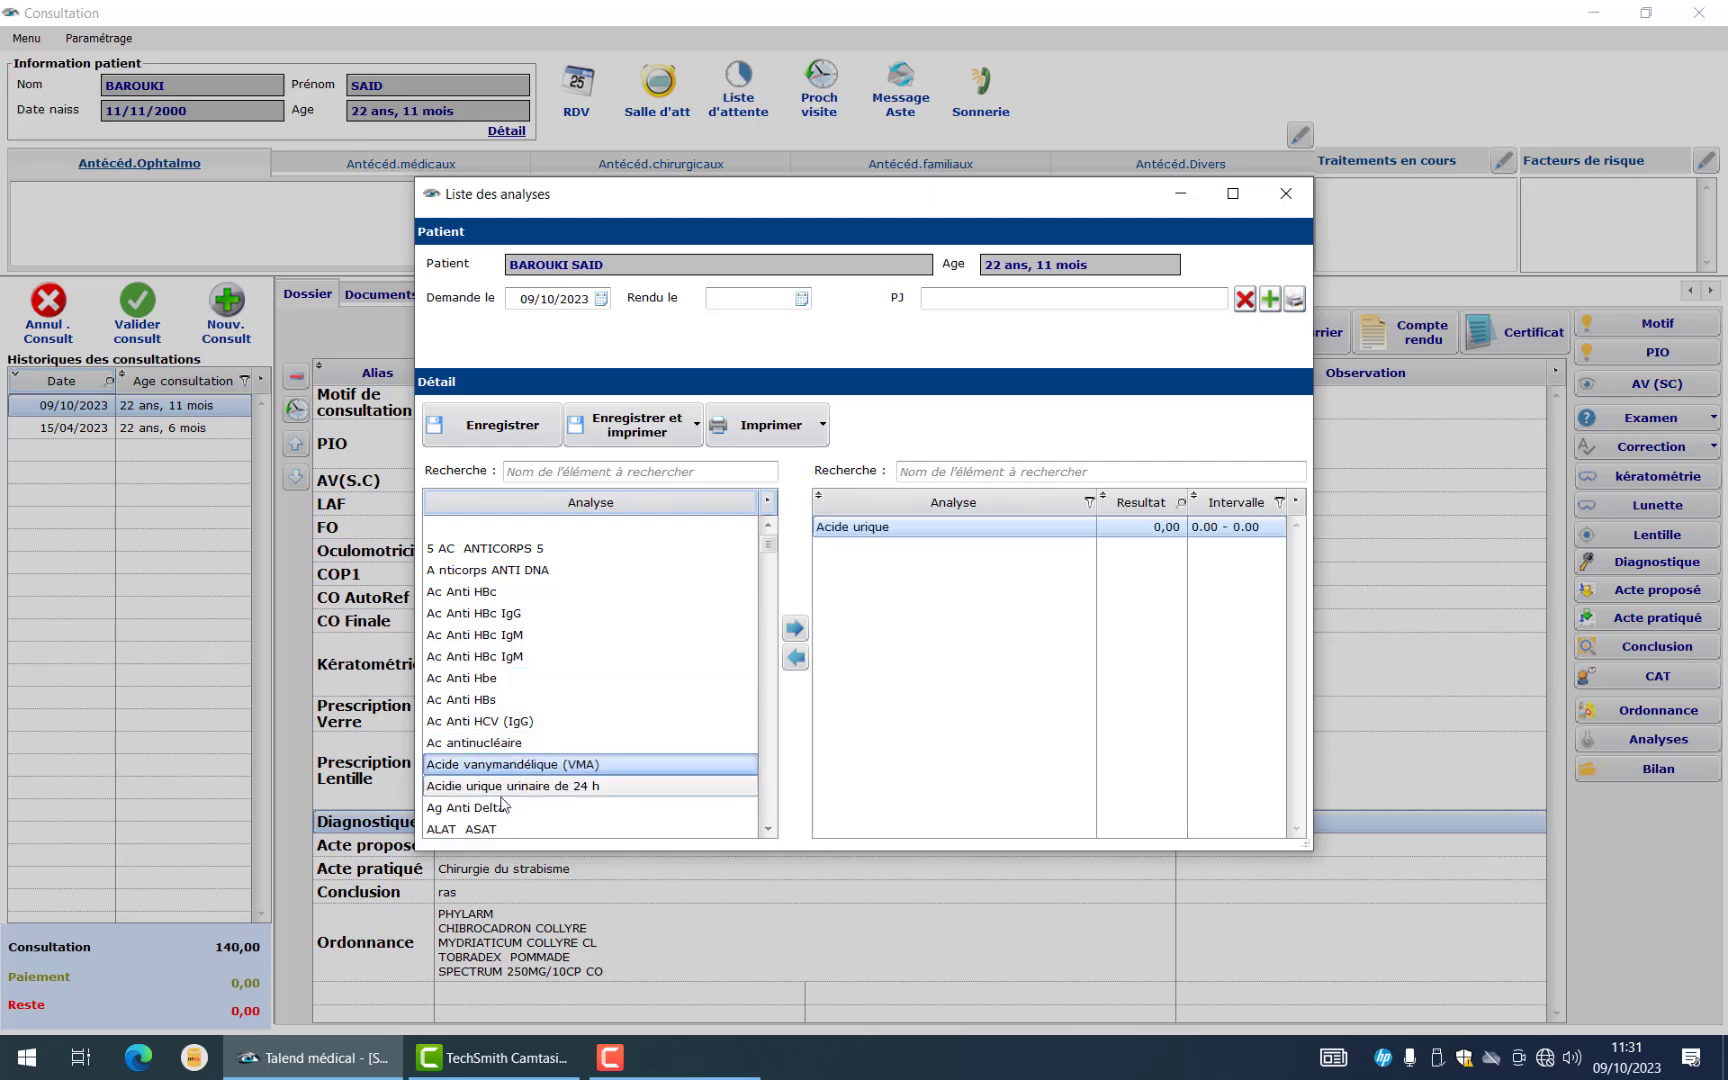
{"action": "double_click", "coordinate": [503, 806]}
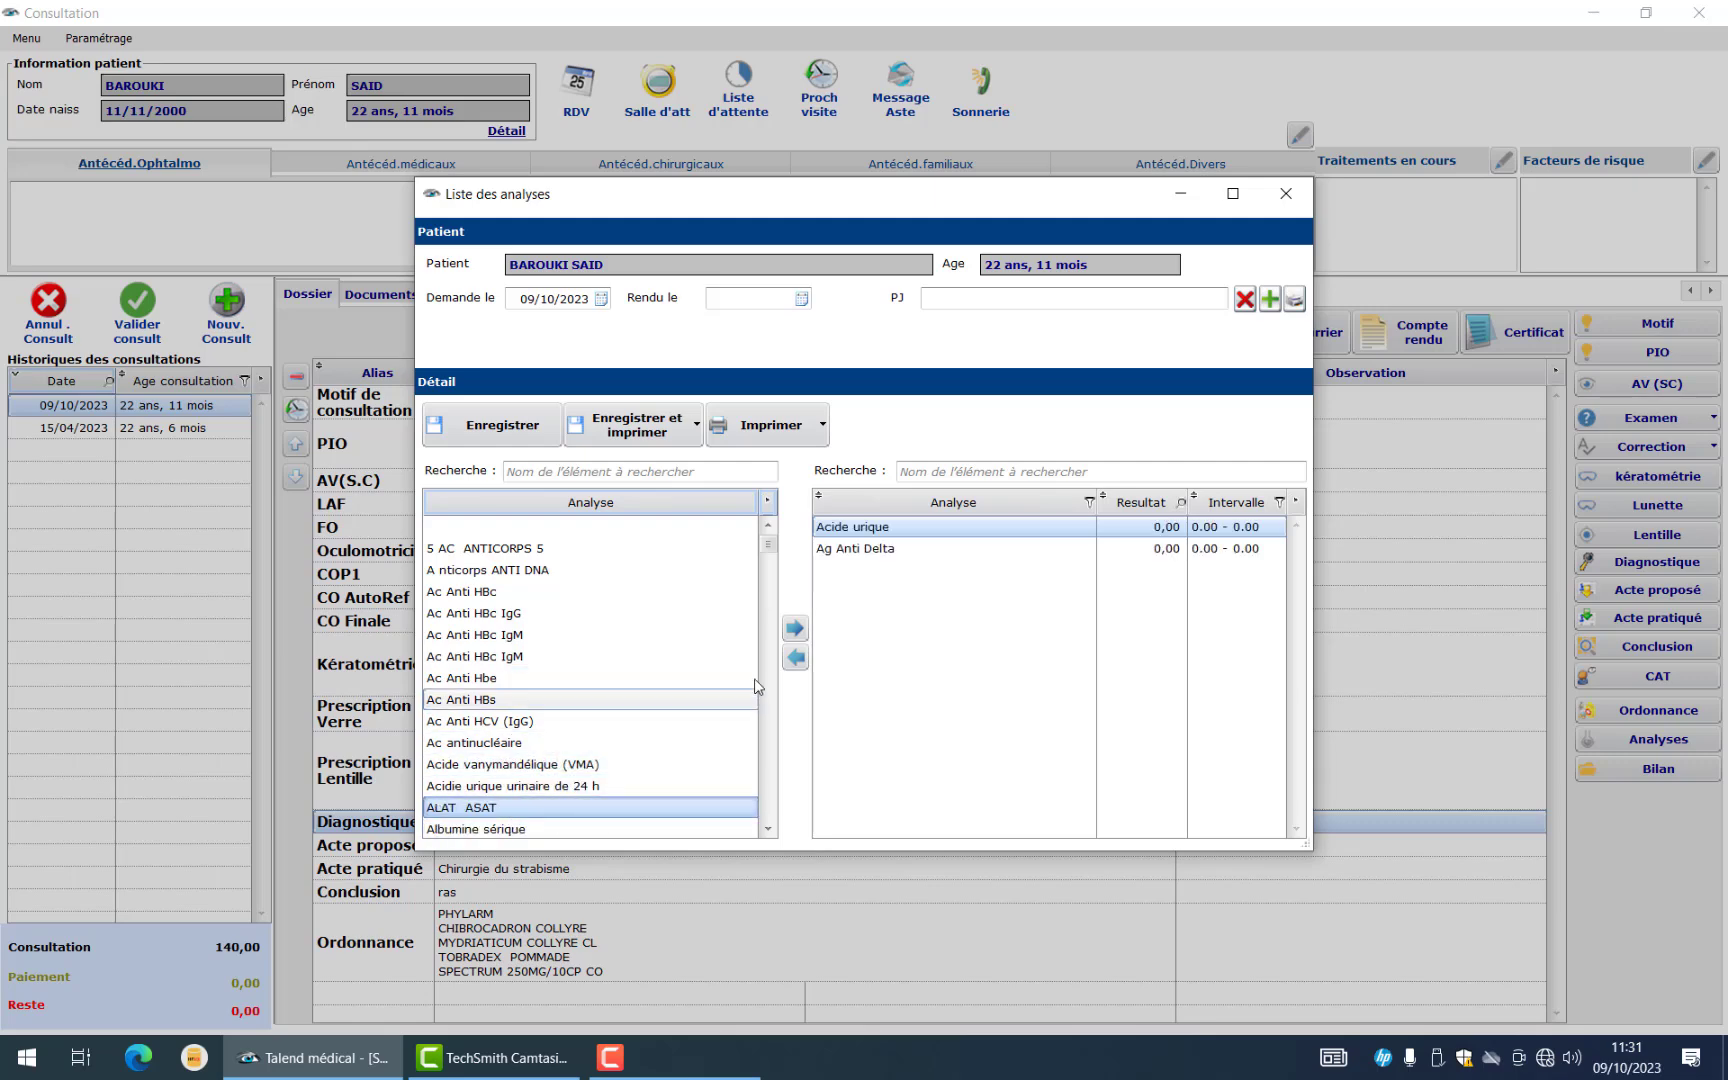
{"action": "scroll", "coordinate": [773, 560], "scroll_direction": "down", "scroll_amount": 10}
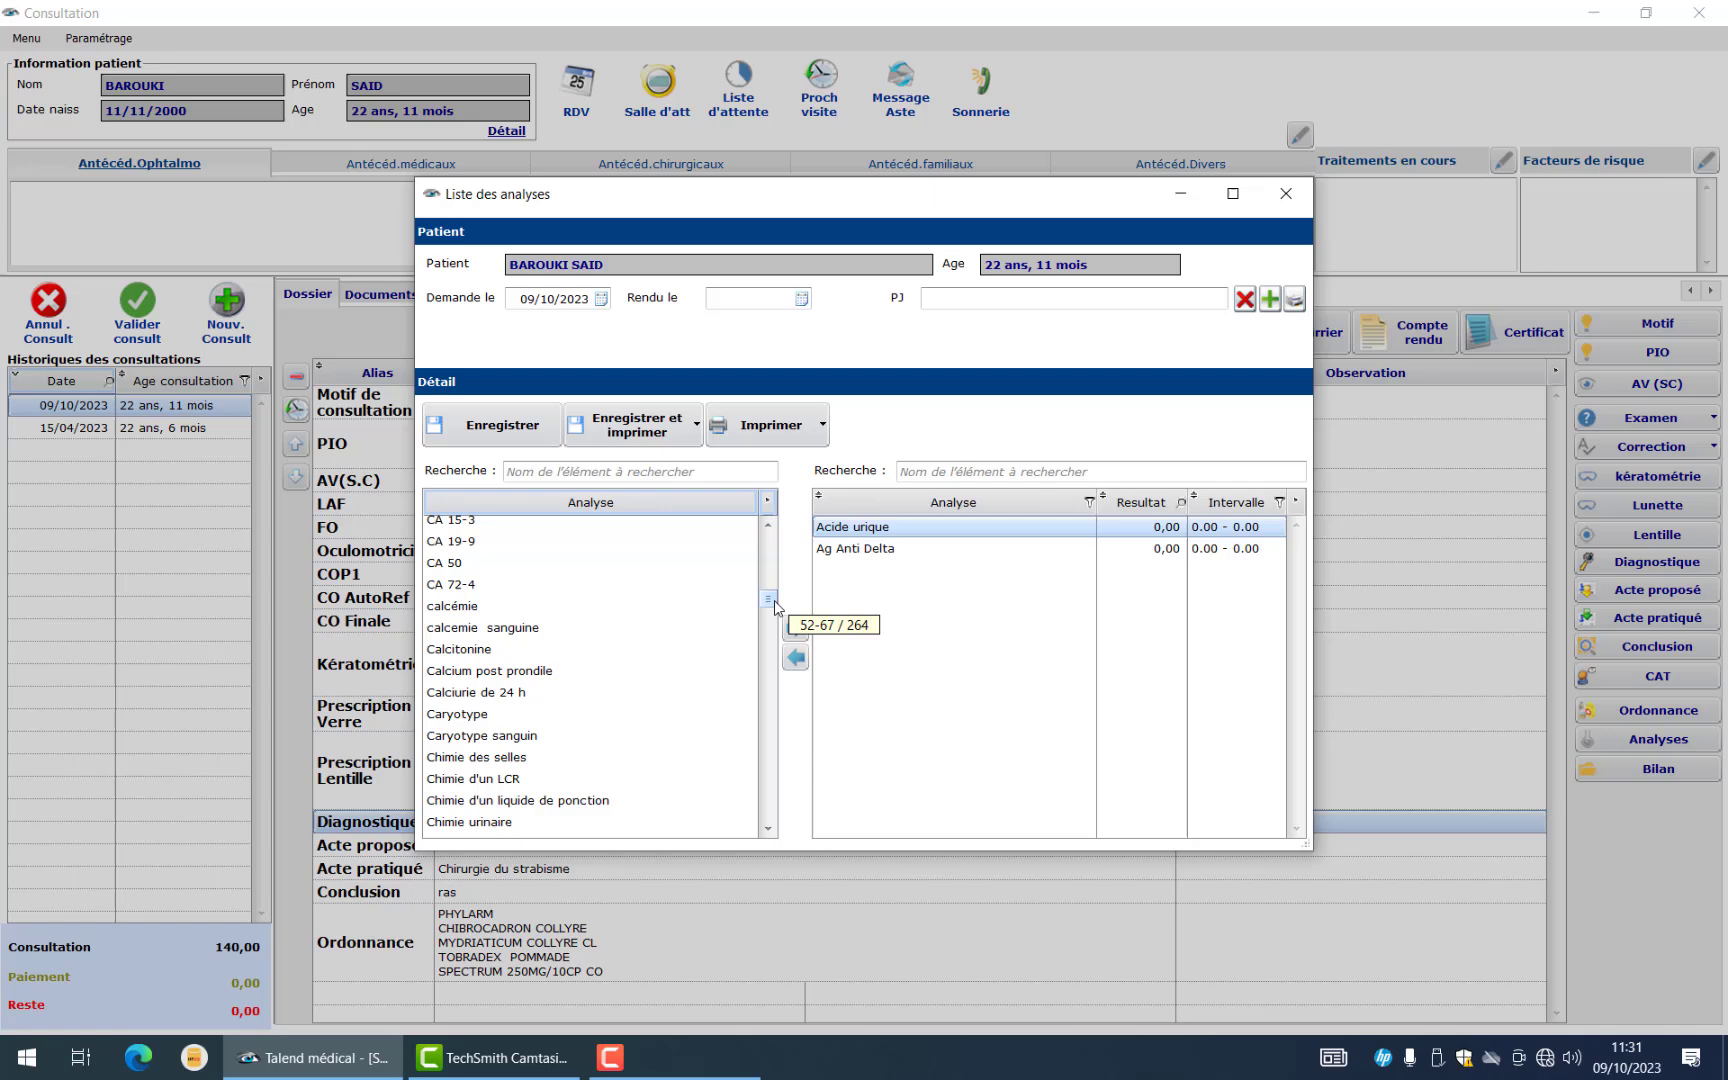
{"action": "double_click", "coordinate": [546, 713]}
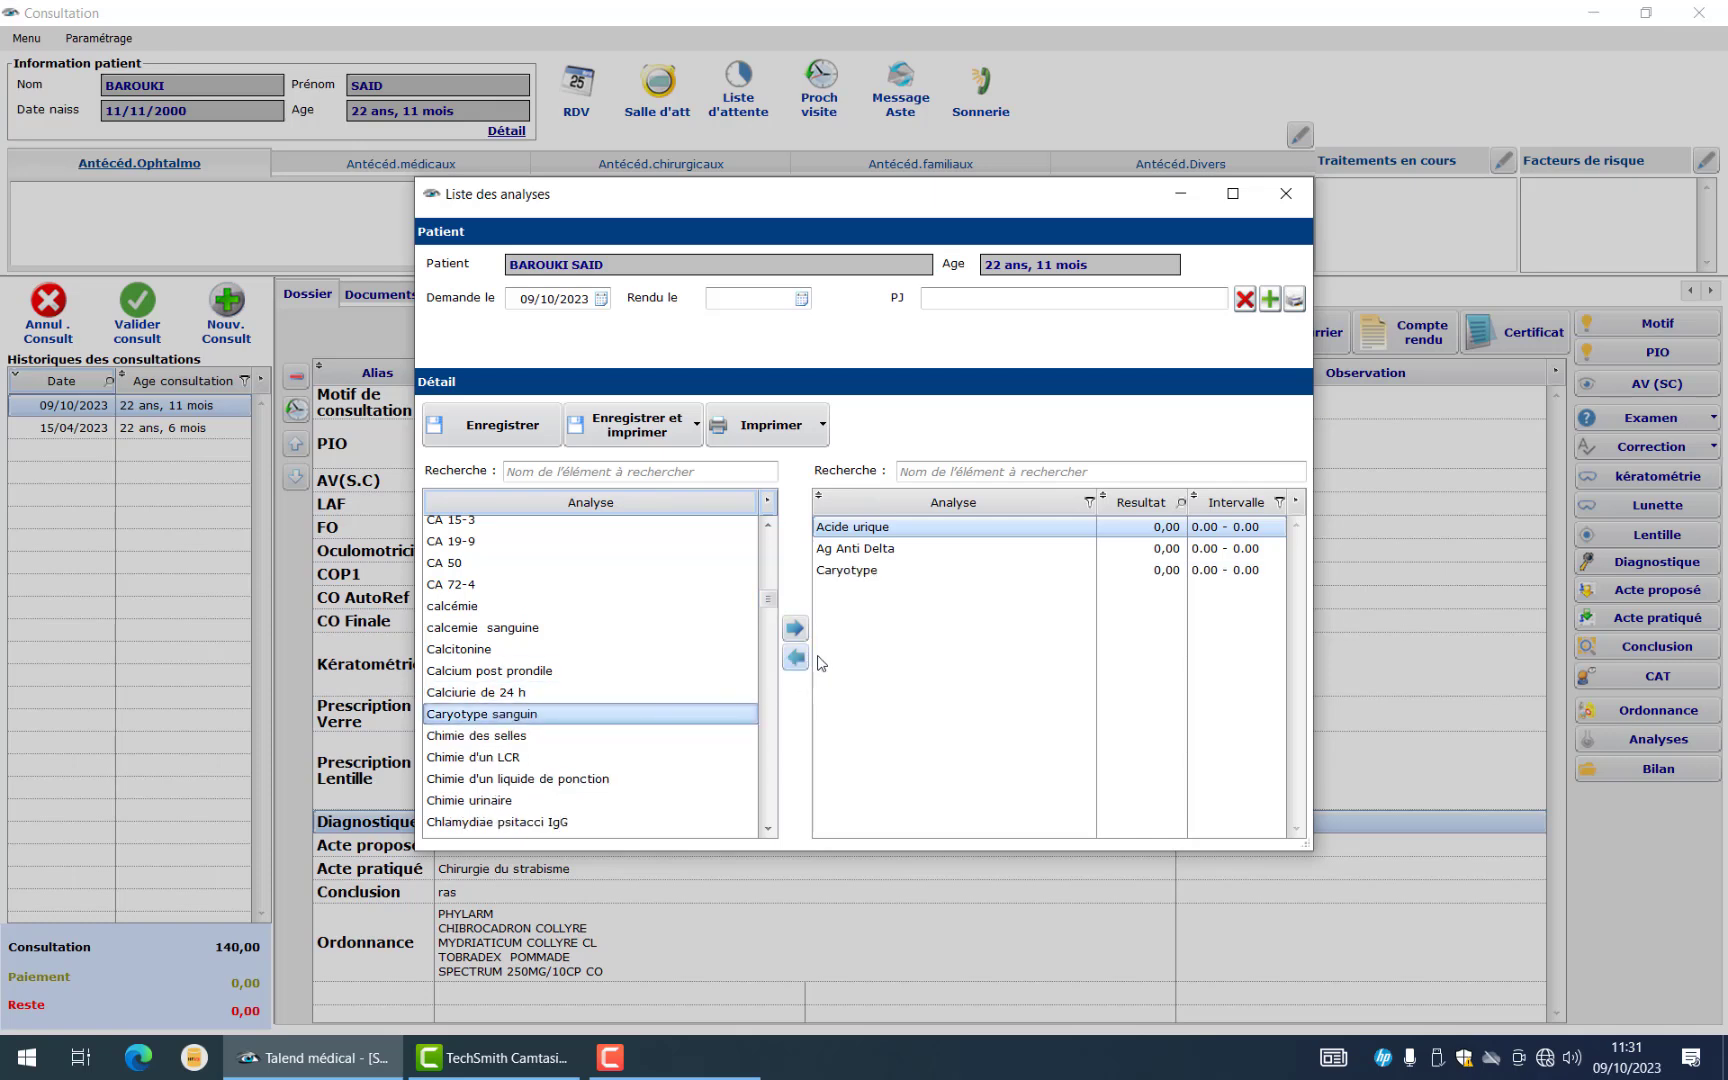
Save the analysis request with an A5 print preview and select its entry in the consultation record
{"action": "left_click", "coordinate": [697, 425]}
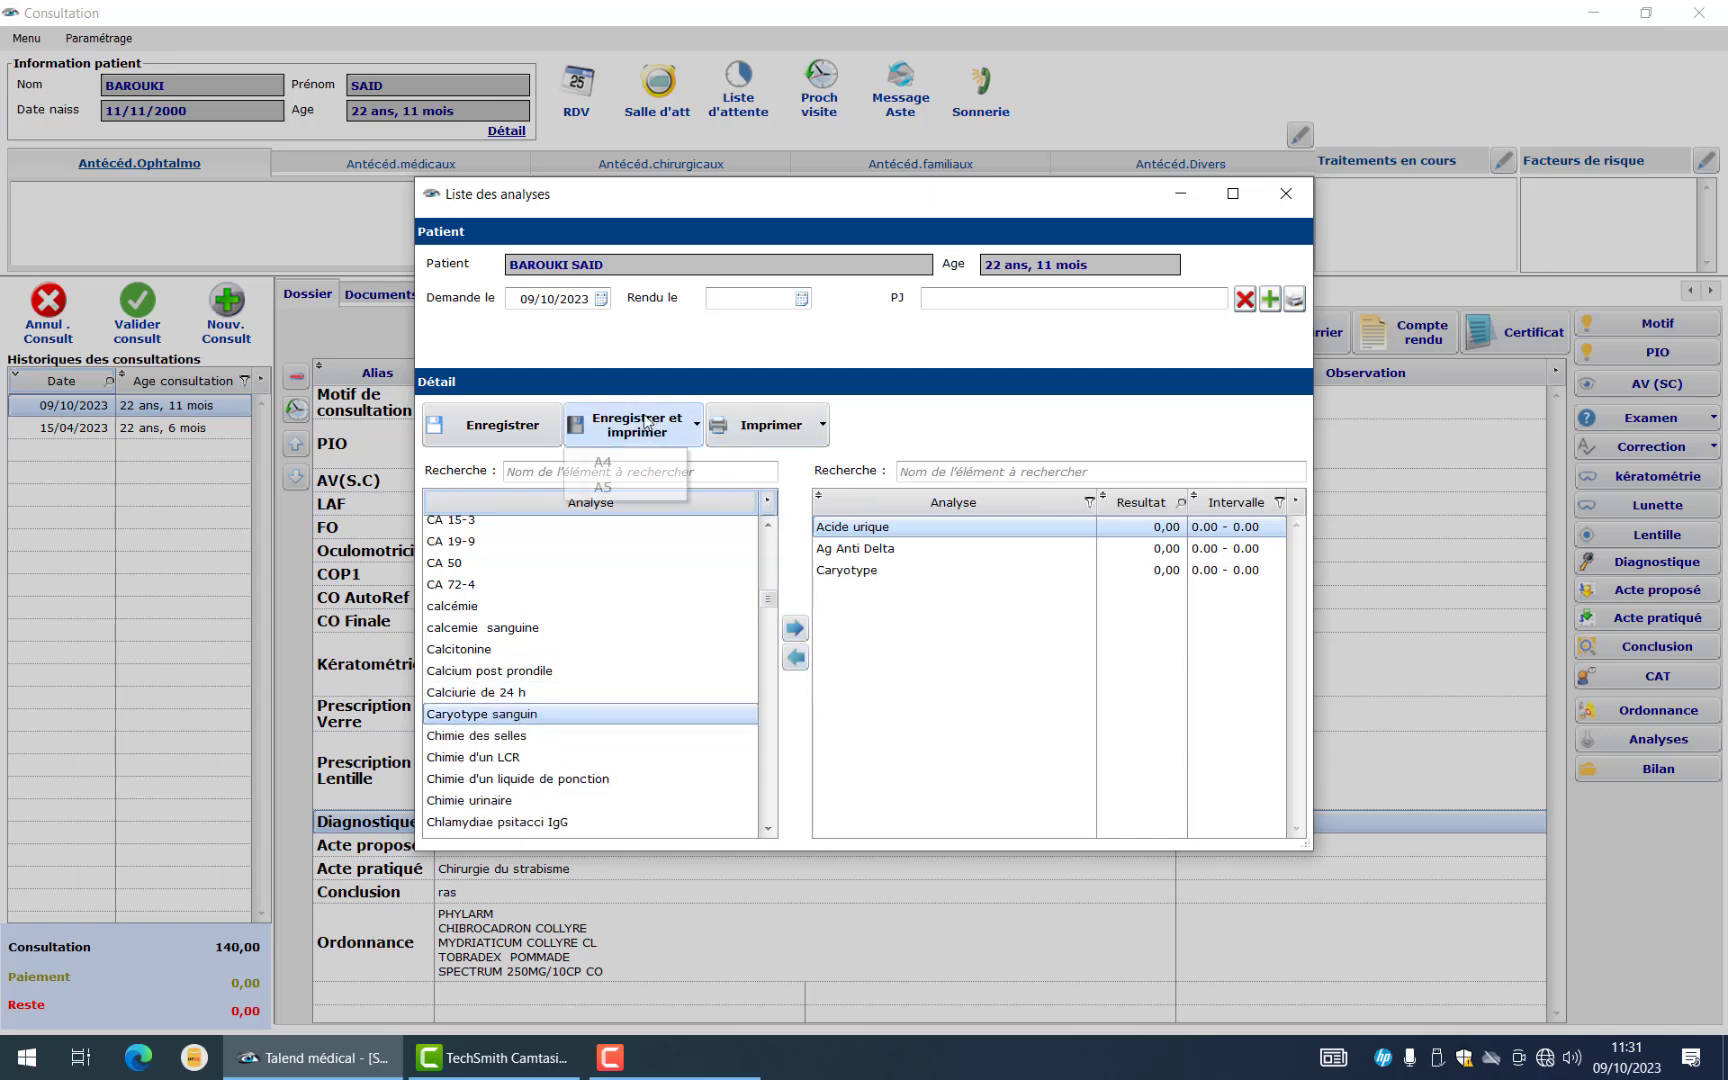
{"action": "left_click", "coordinate": [617, 487]}
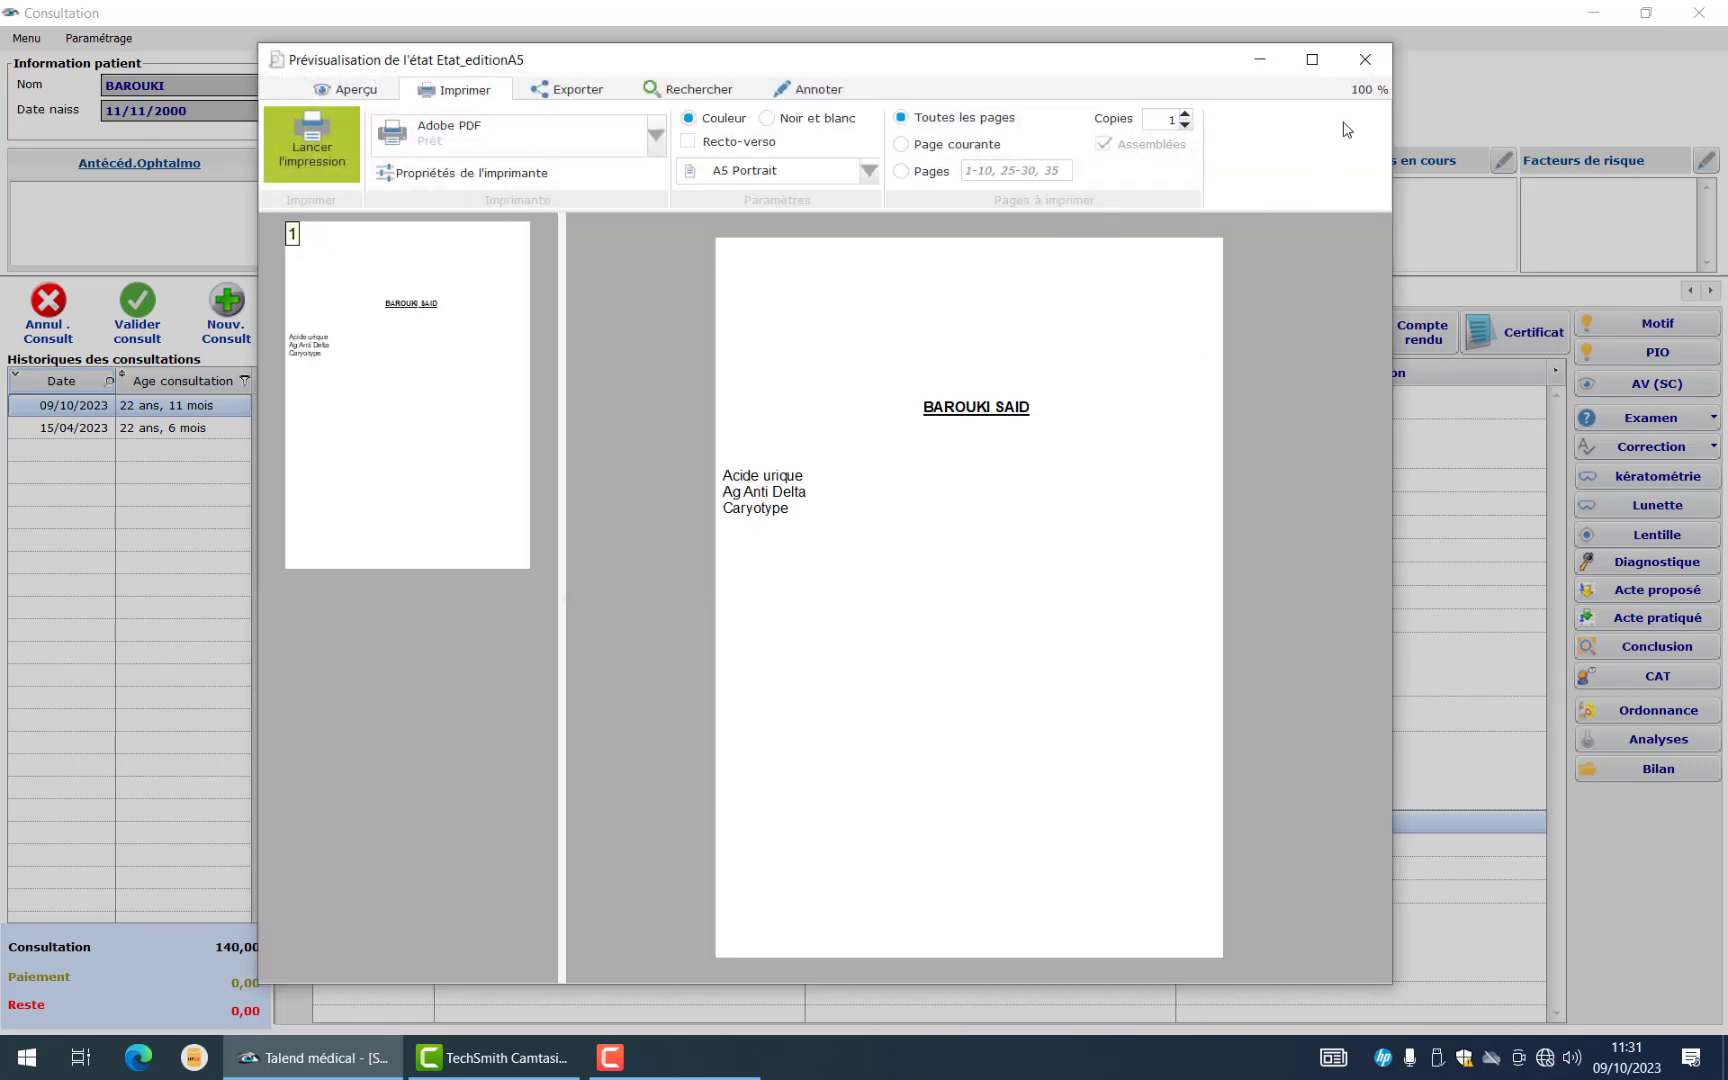
{"action": "left_click", "coordinate": [1386, 59]}
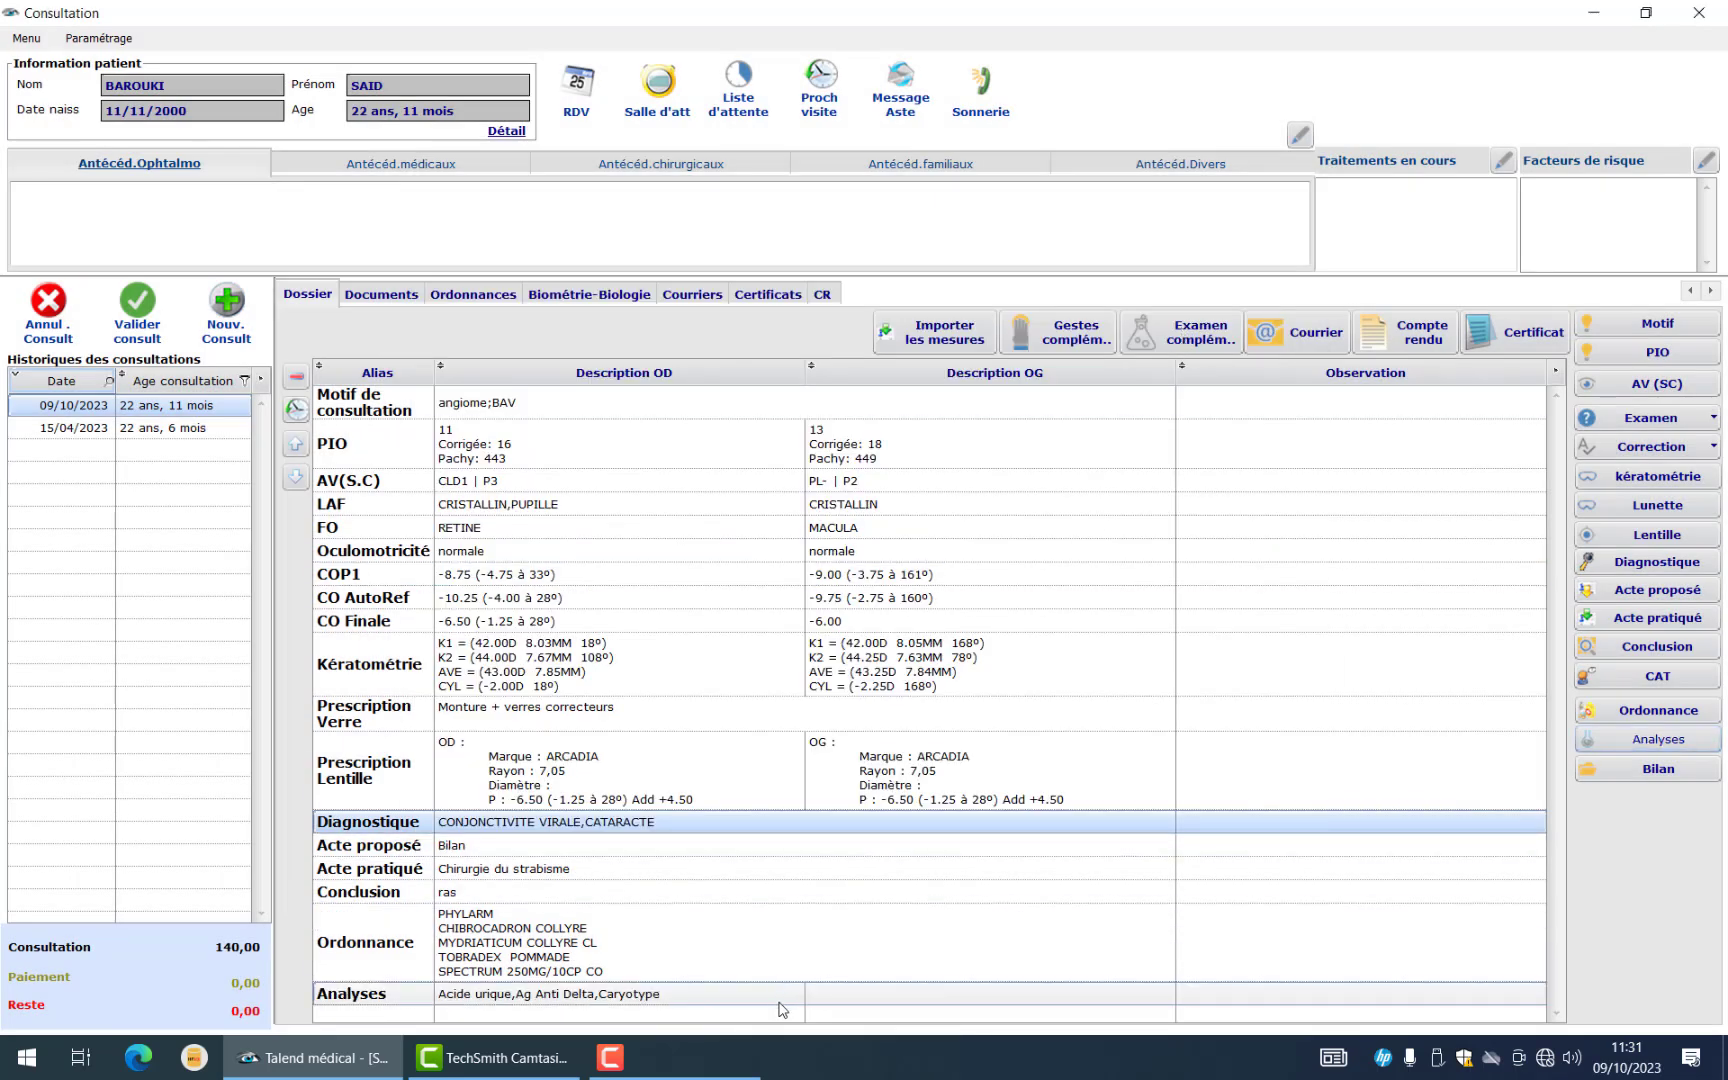
{"action": "left_click", "coordinate": [783, 1010]}
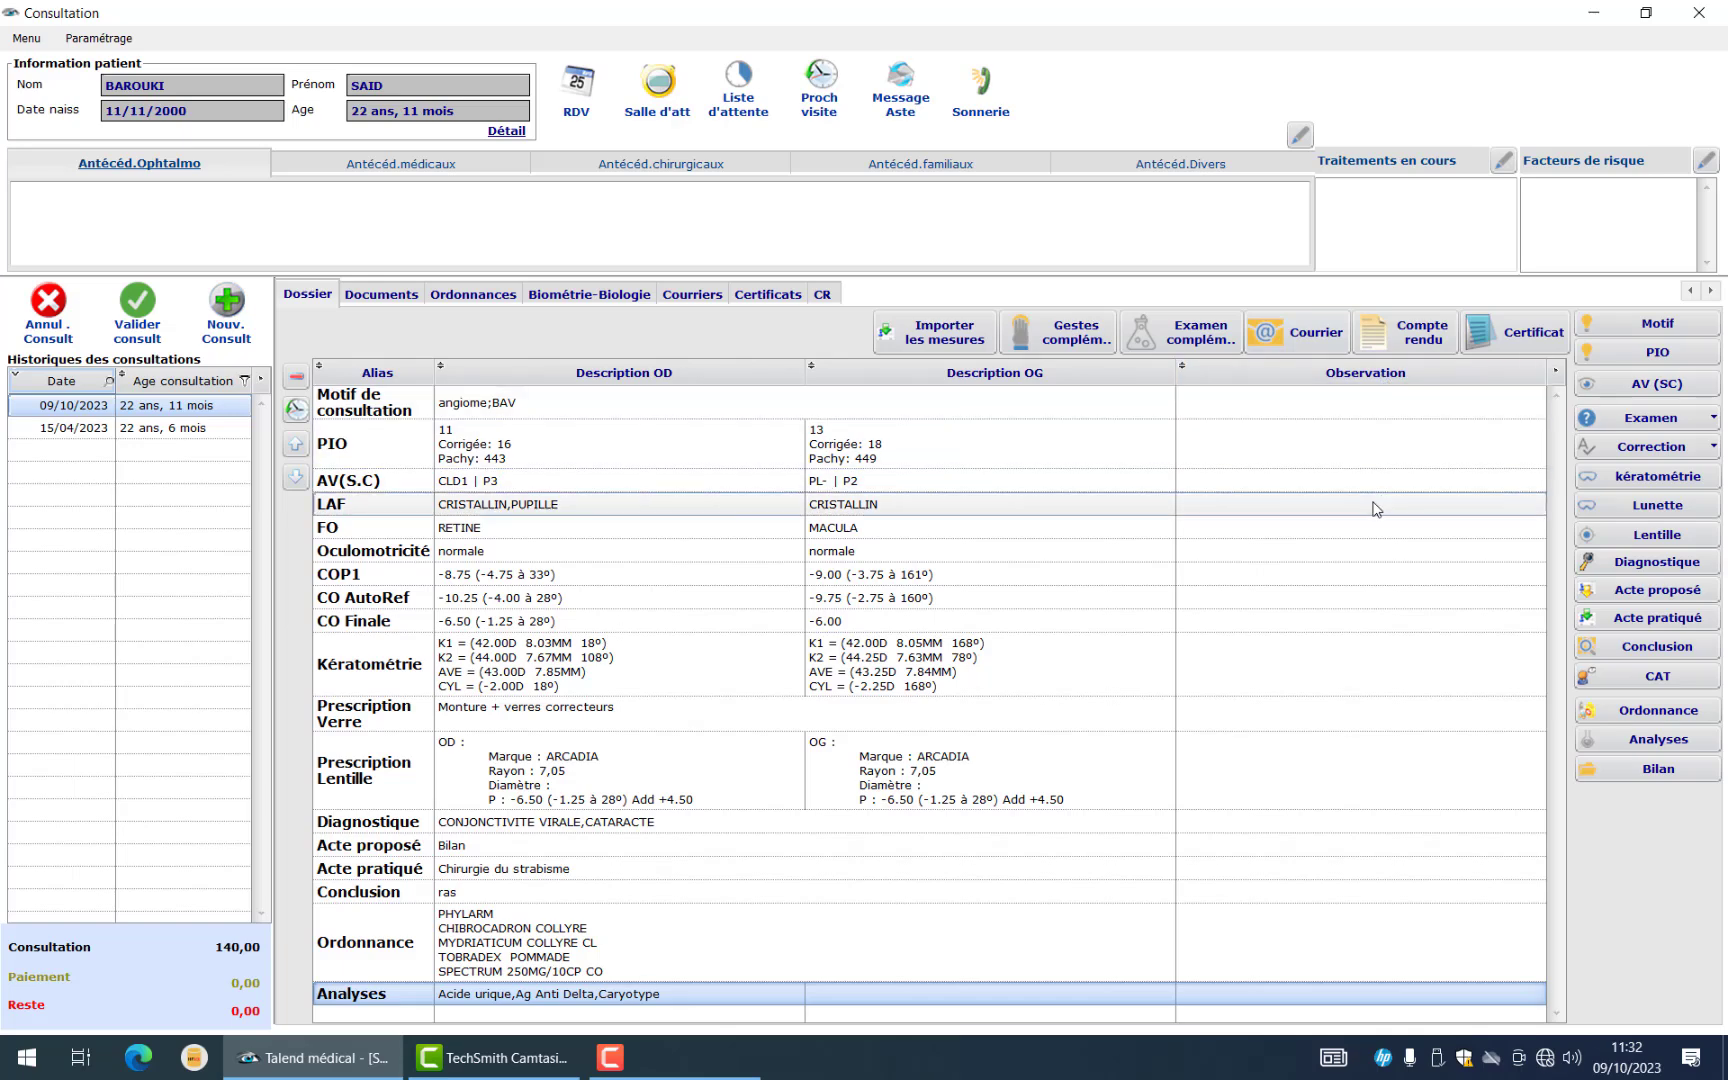
Create a "Certificat médical repos" certificate for the patient, then save and validate it
{"action": "left_click", "coordinate": [1499, 338]}
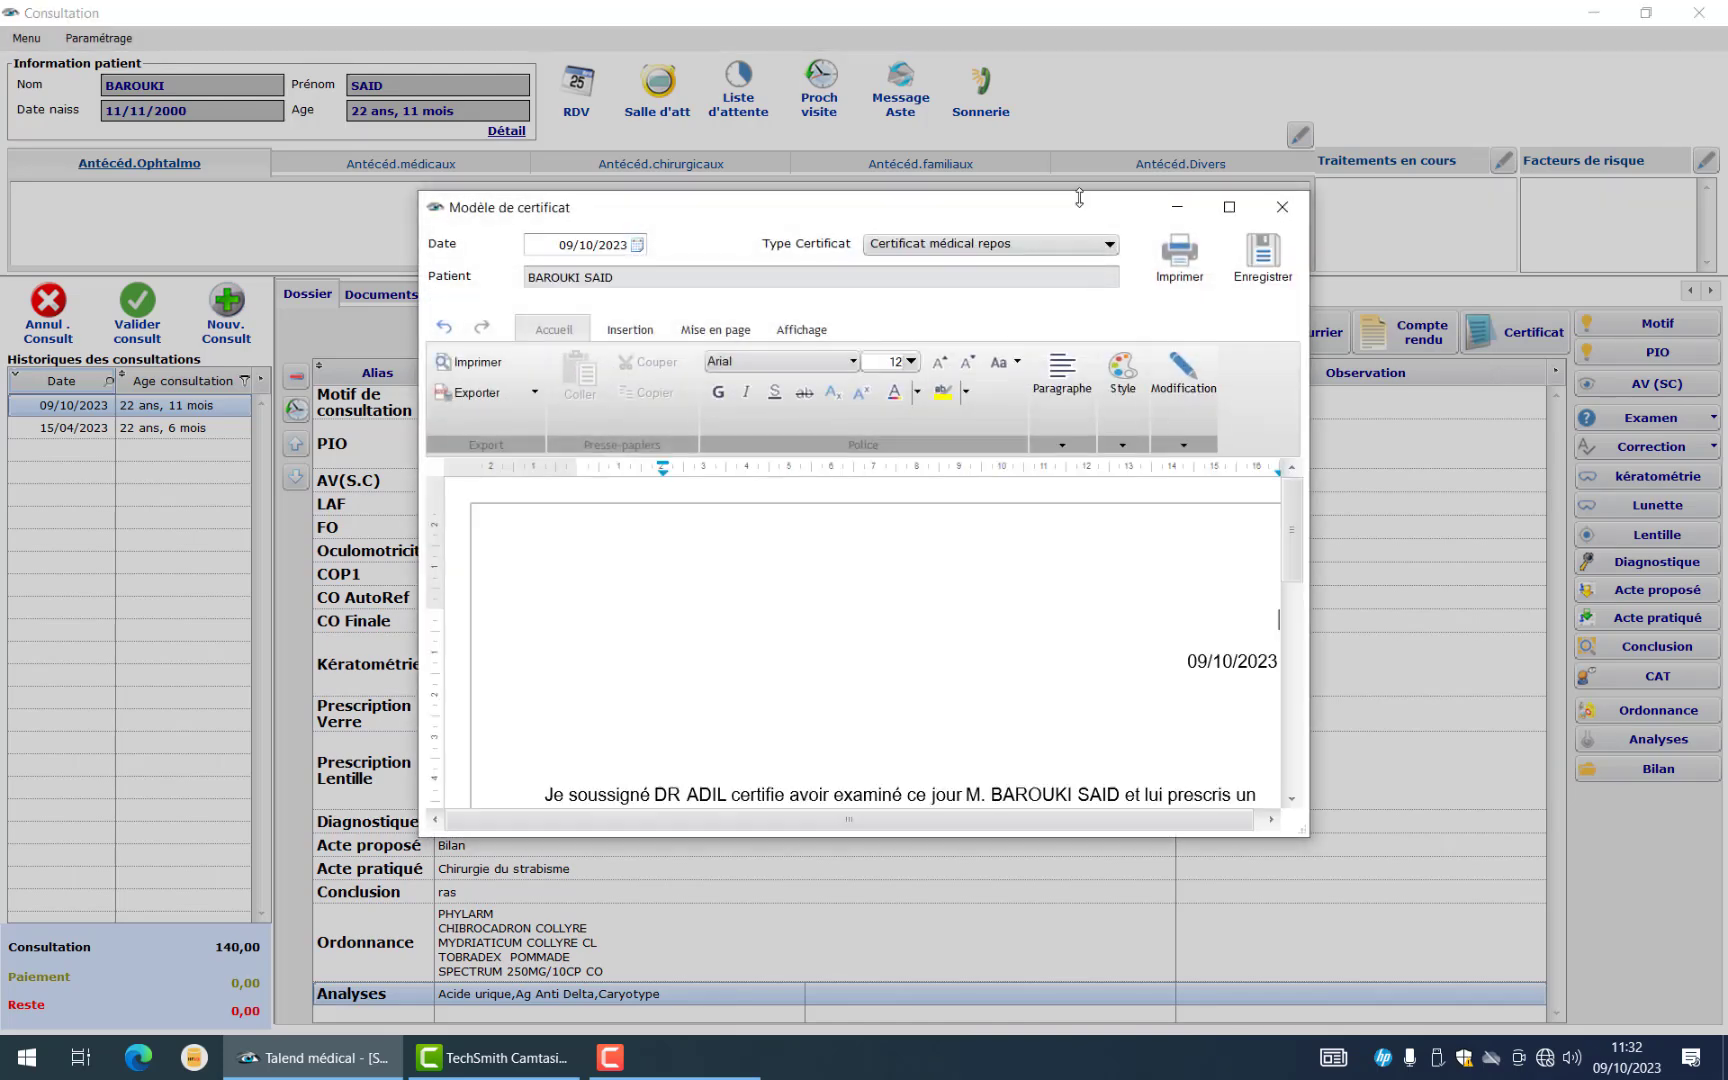
{"action": "double_click", "coordinate": [1074, 209]}
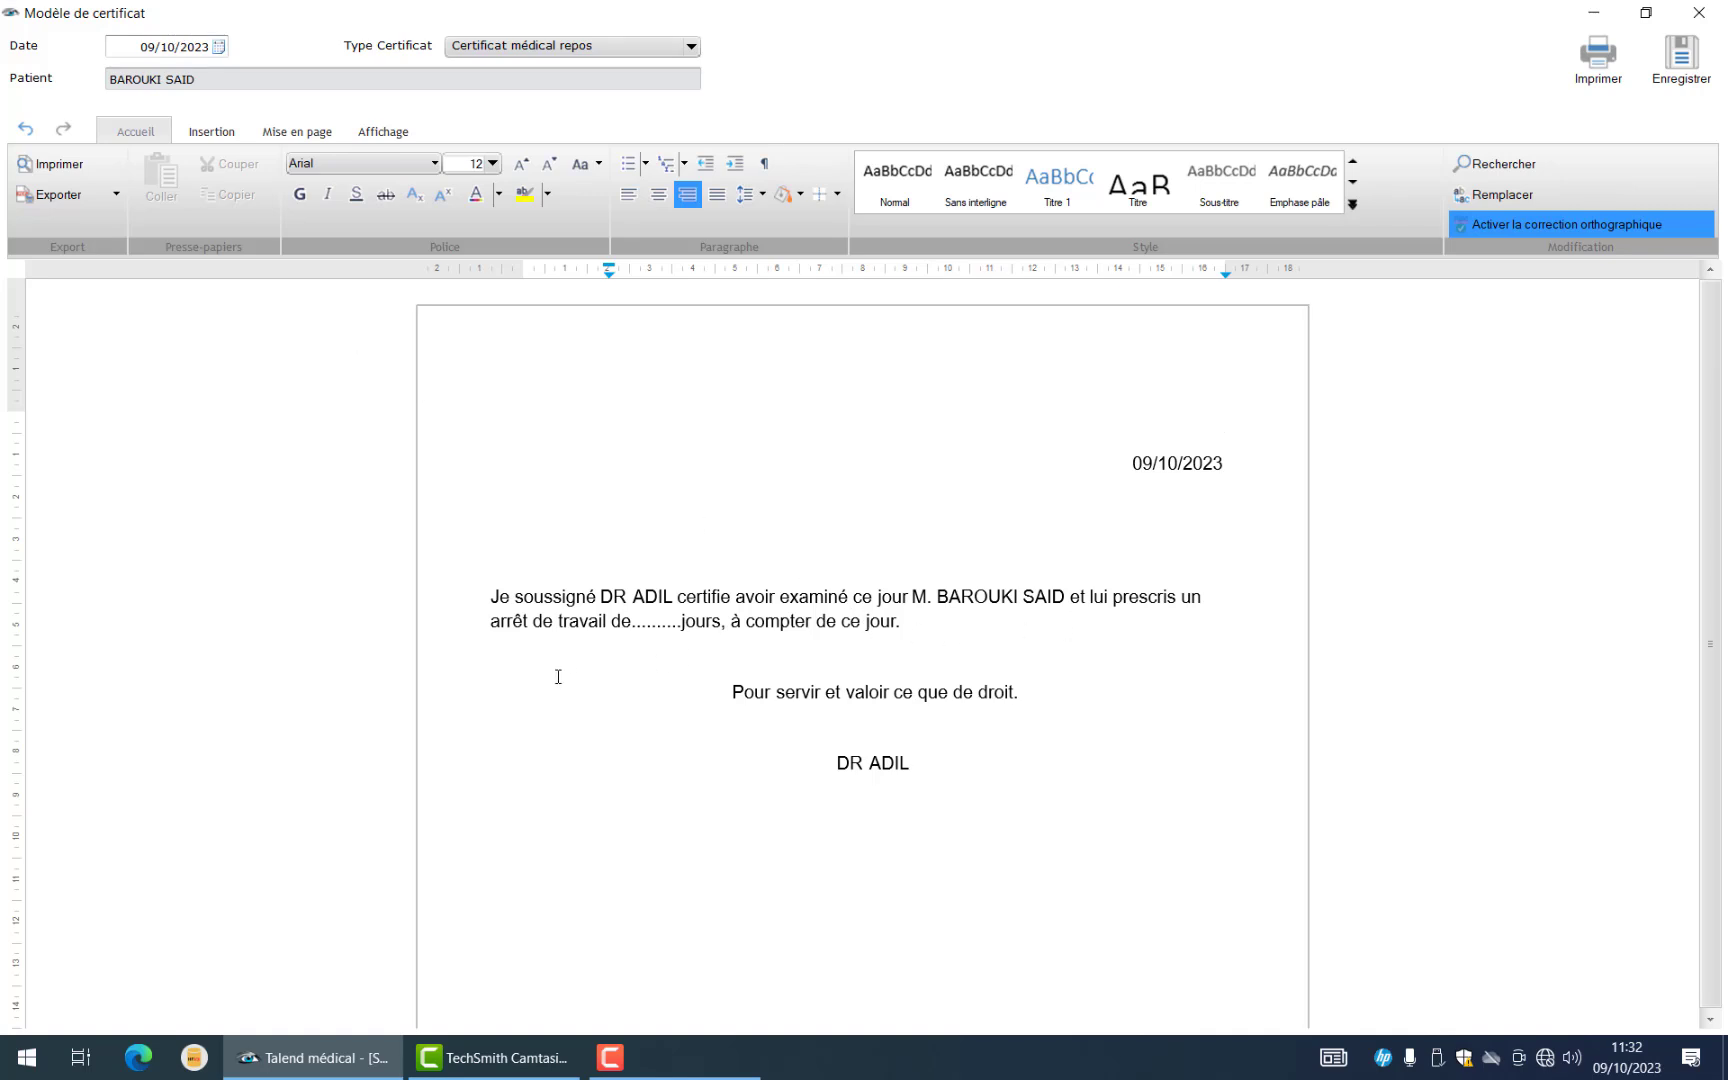
{"action": "double_click", "coordinate": [644, 633]}
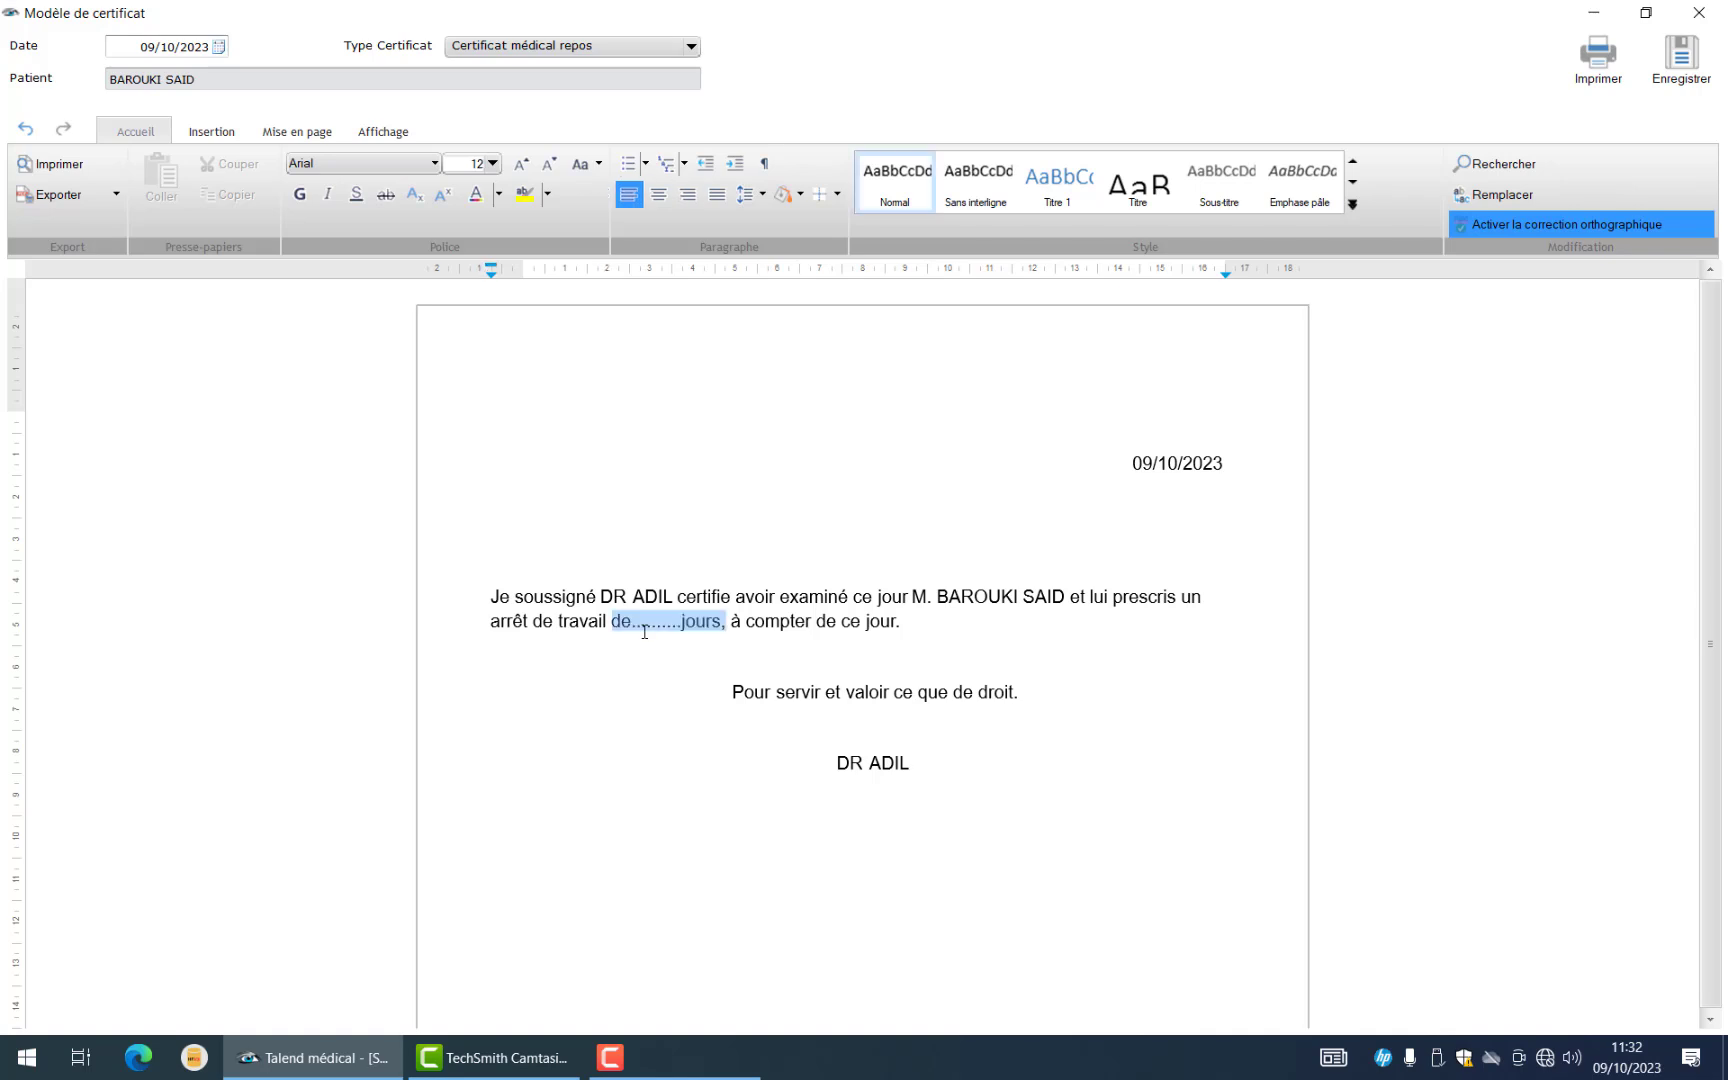
{"action": "left_click", "coordinate": [626, 657]}
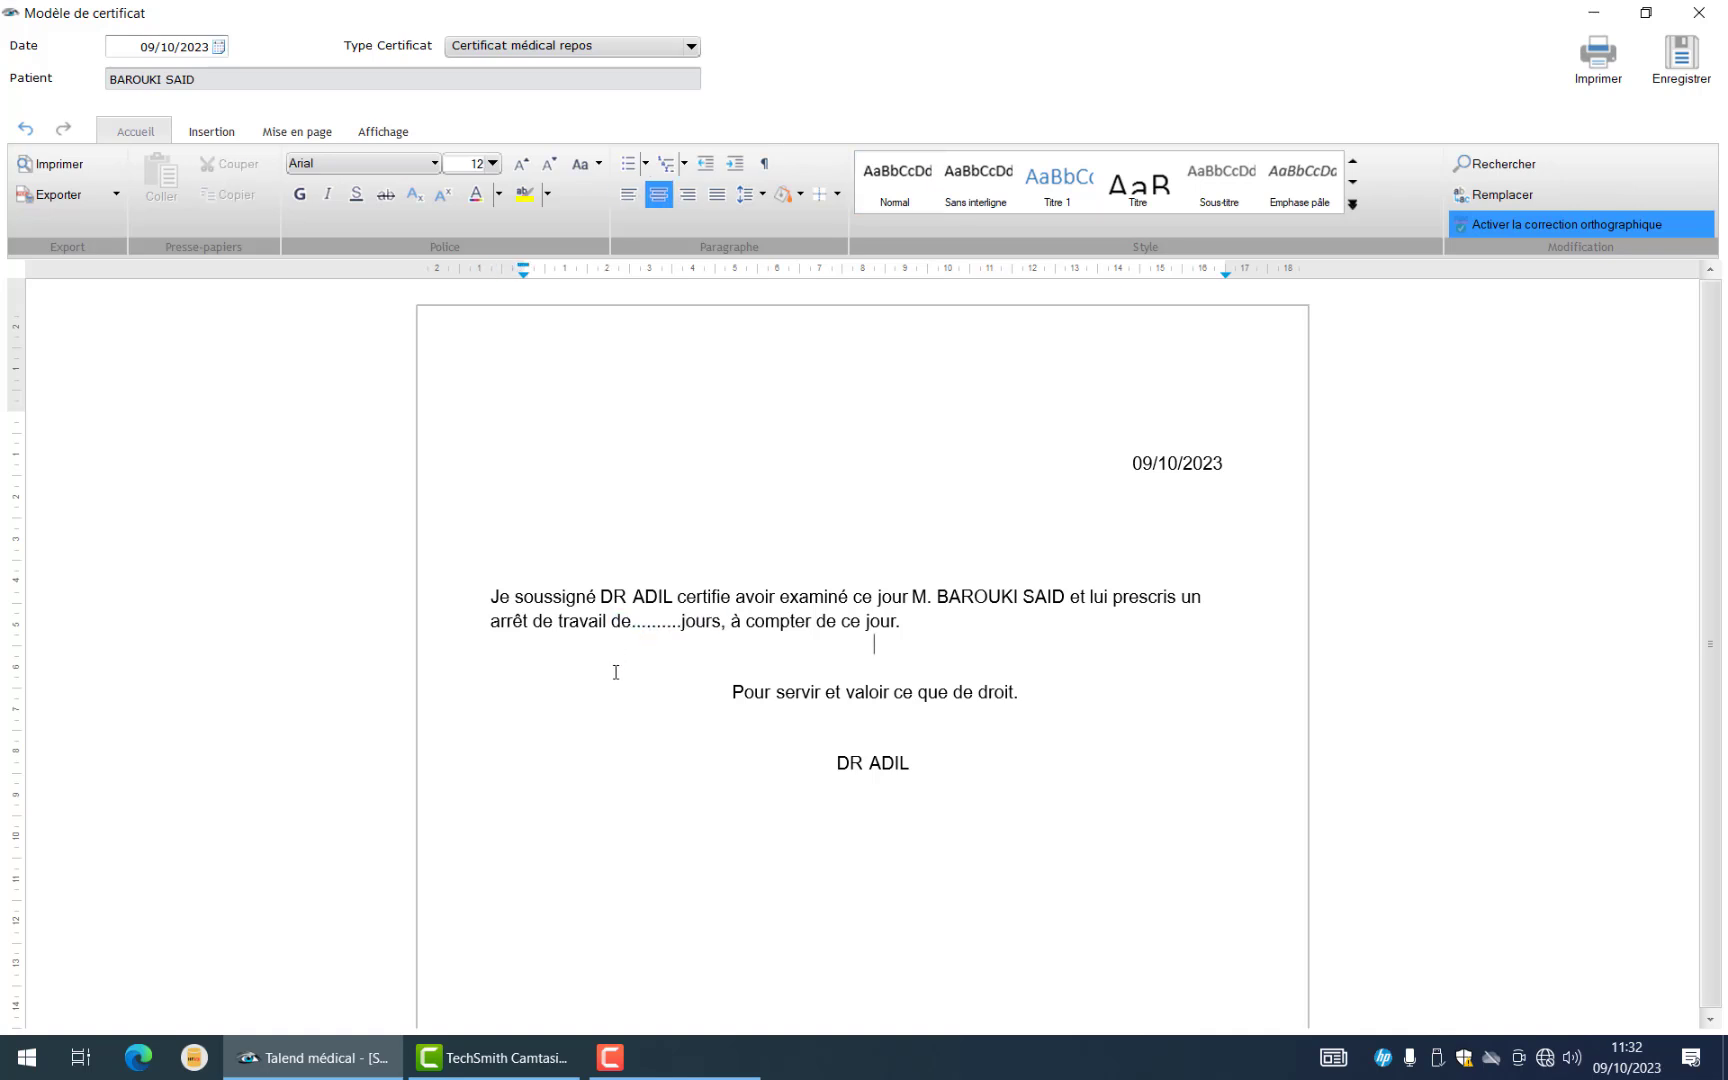
{"action": "left_click", "coordinate": [1680, 68]}
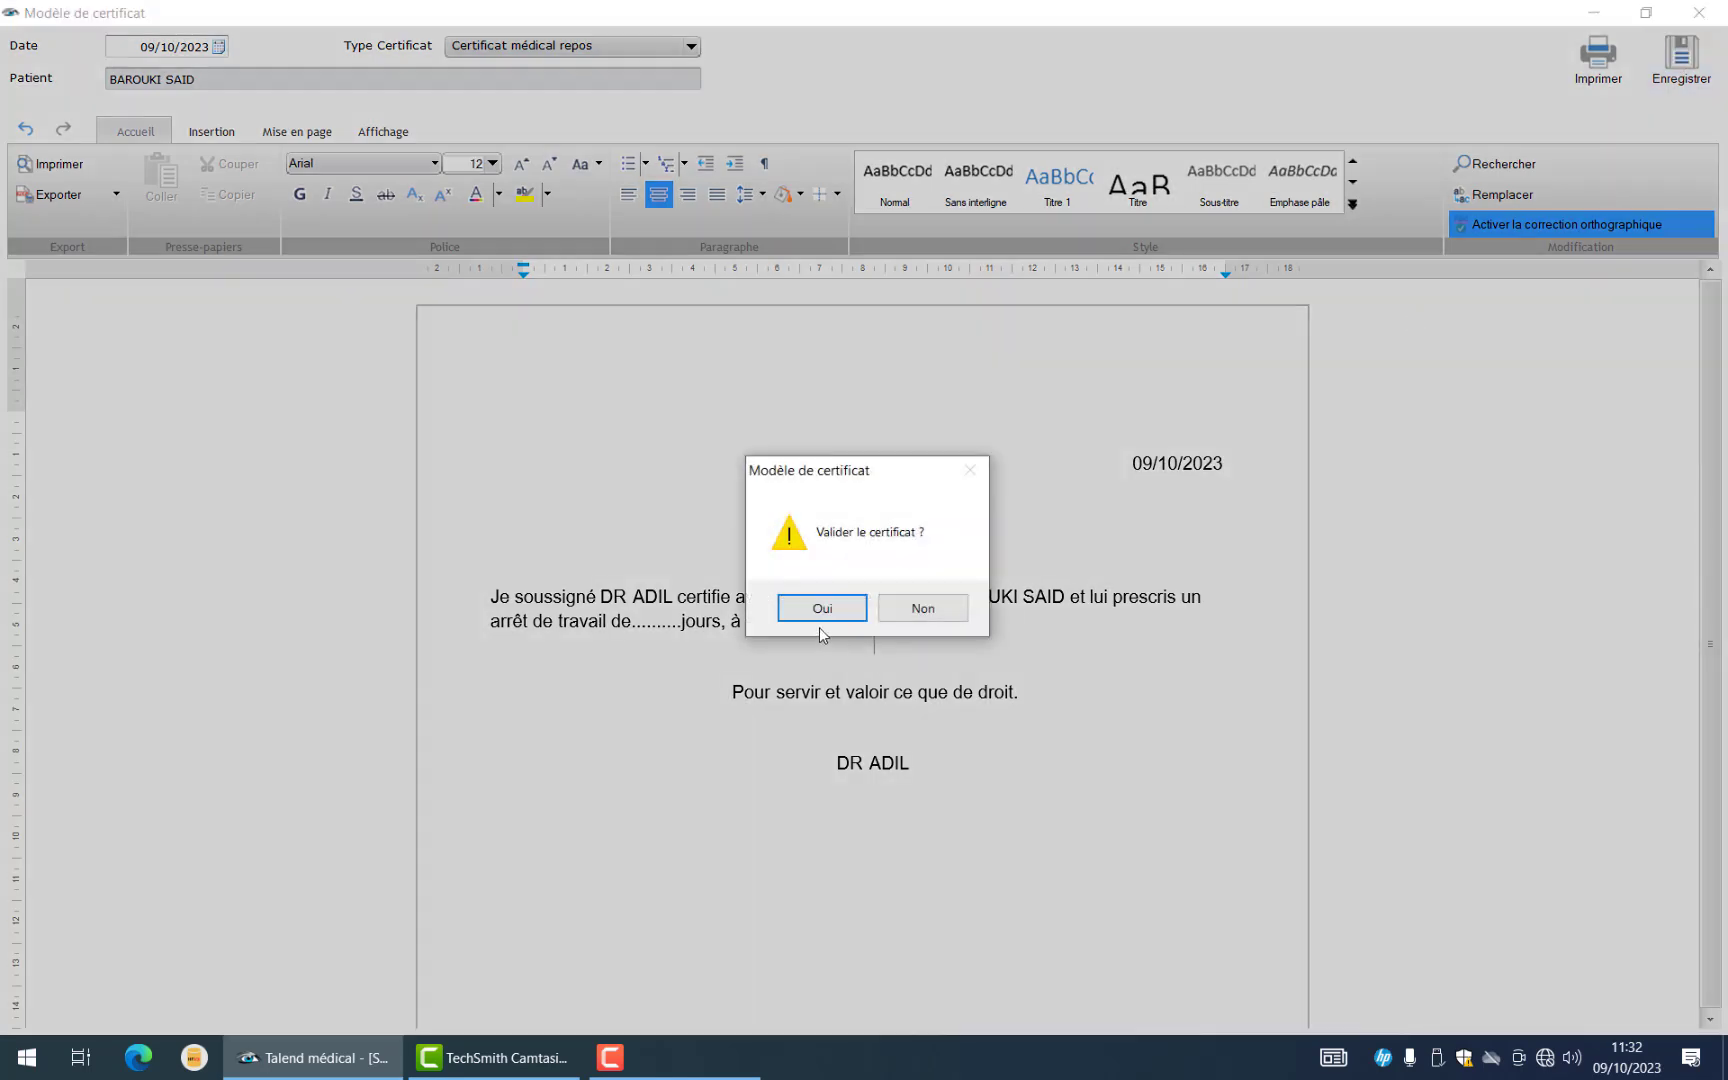
{"action": "left_click", "coordinate": [820, 608]}
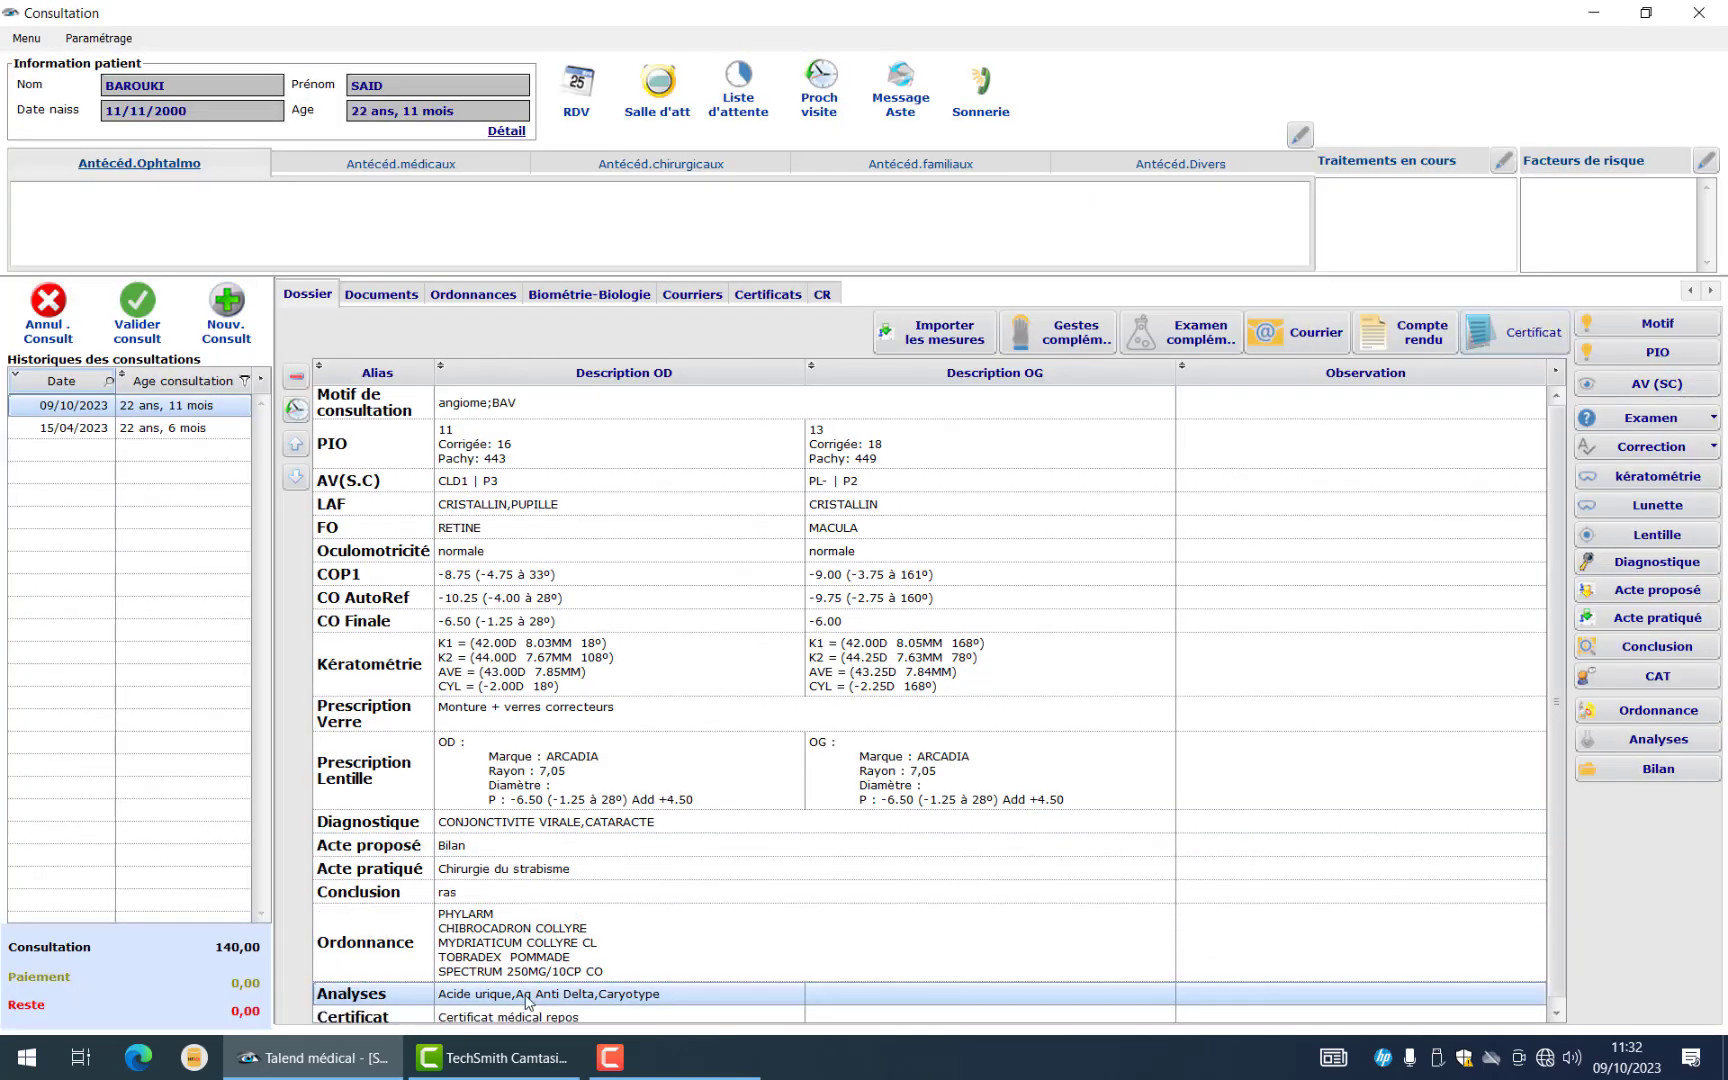
Create an ANGIOGRAPHIE RETINIENNE report for the patient and save it to the consultation
{"action": "left_click", "coordinate": [1417, 352]}
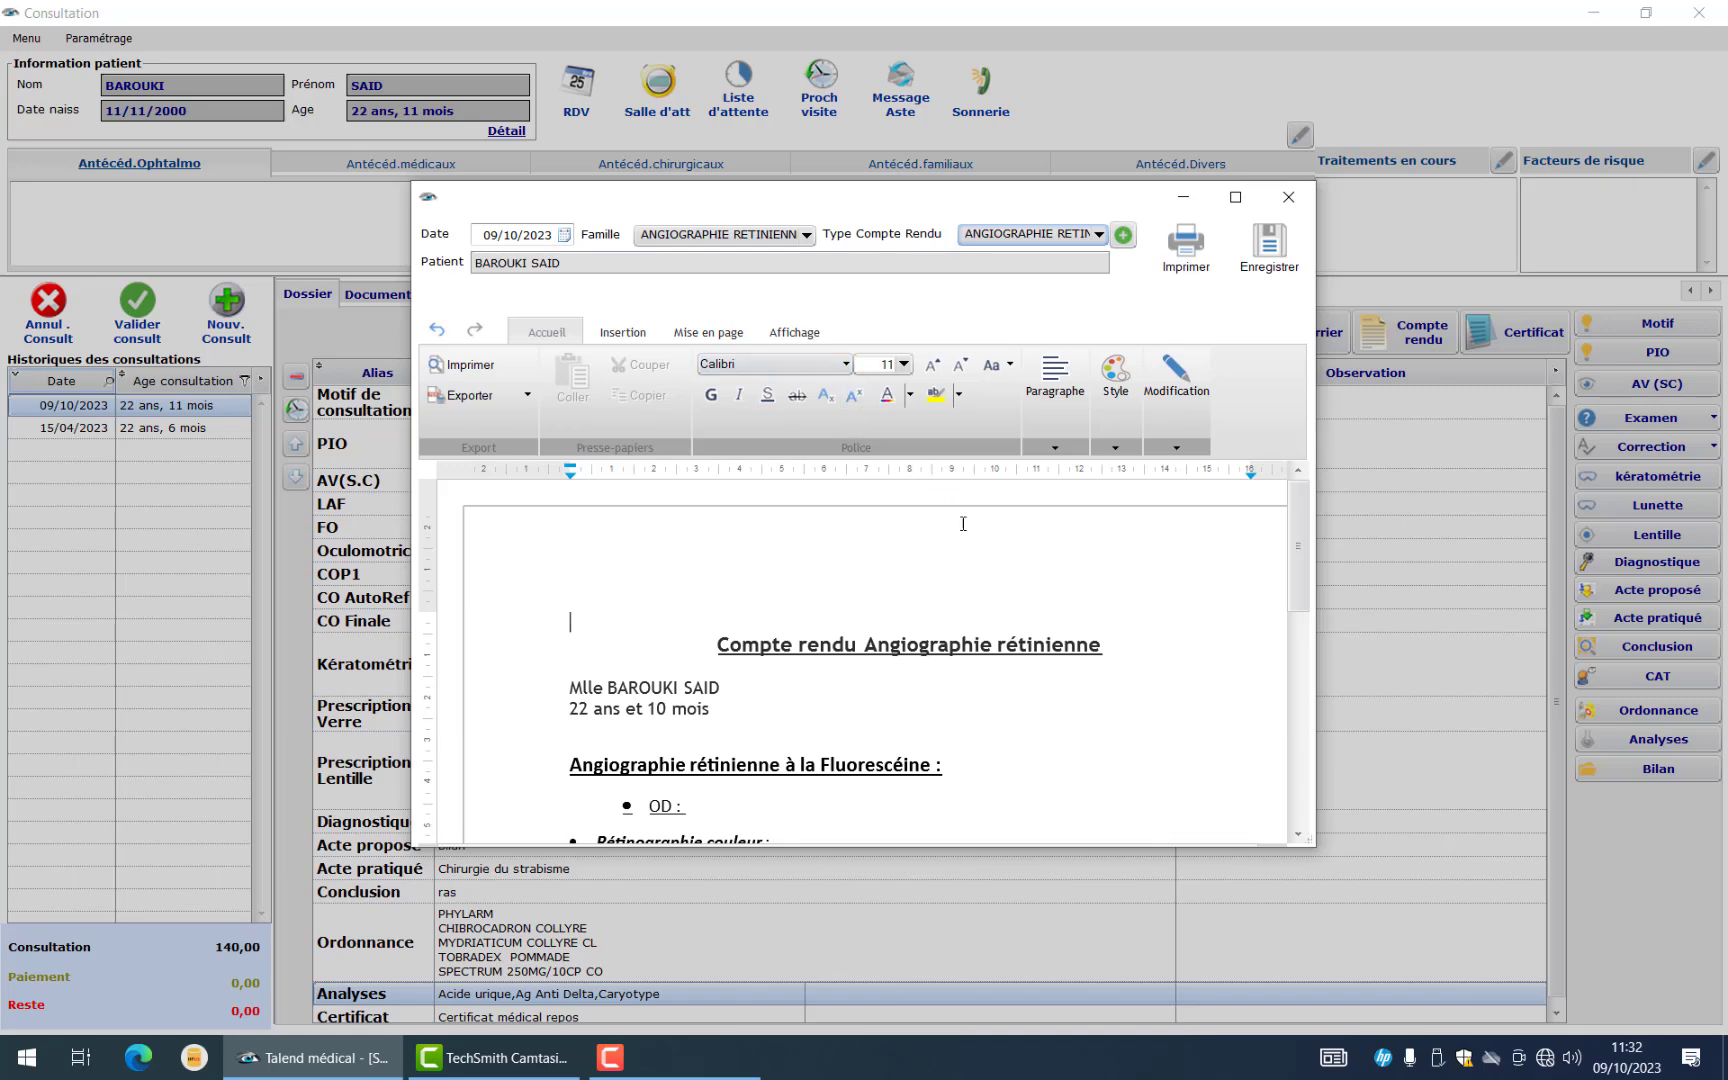
{"action": "left_click", "coordinate": [1236, 198]}
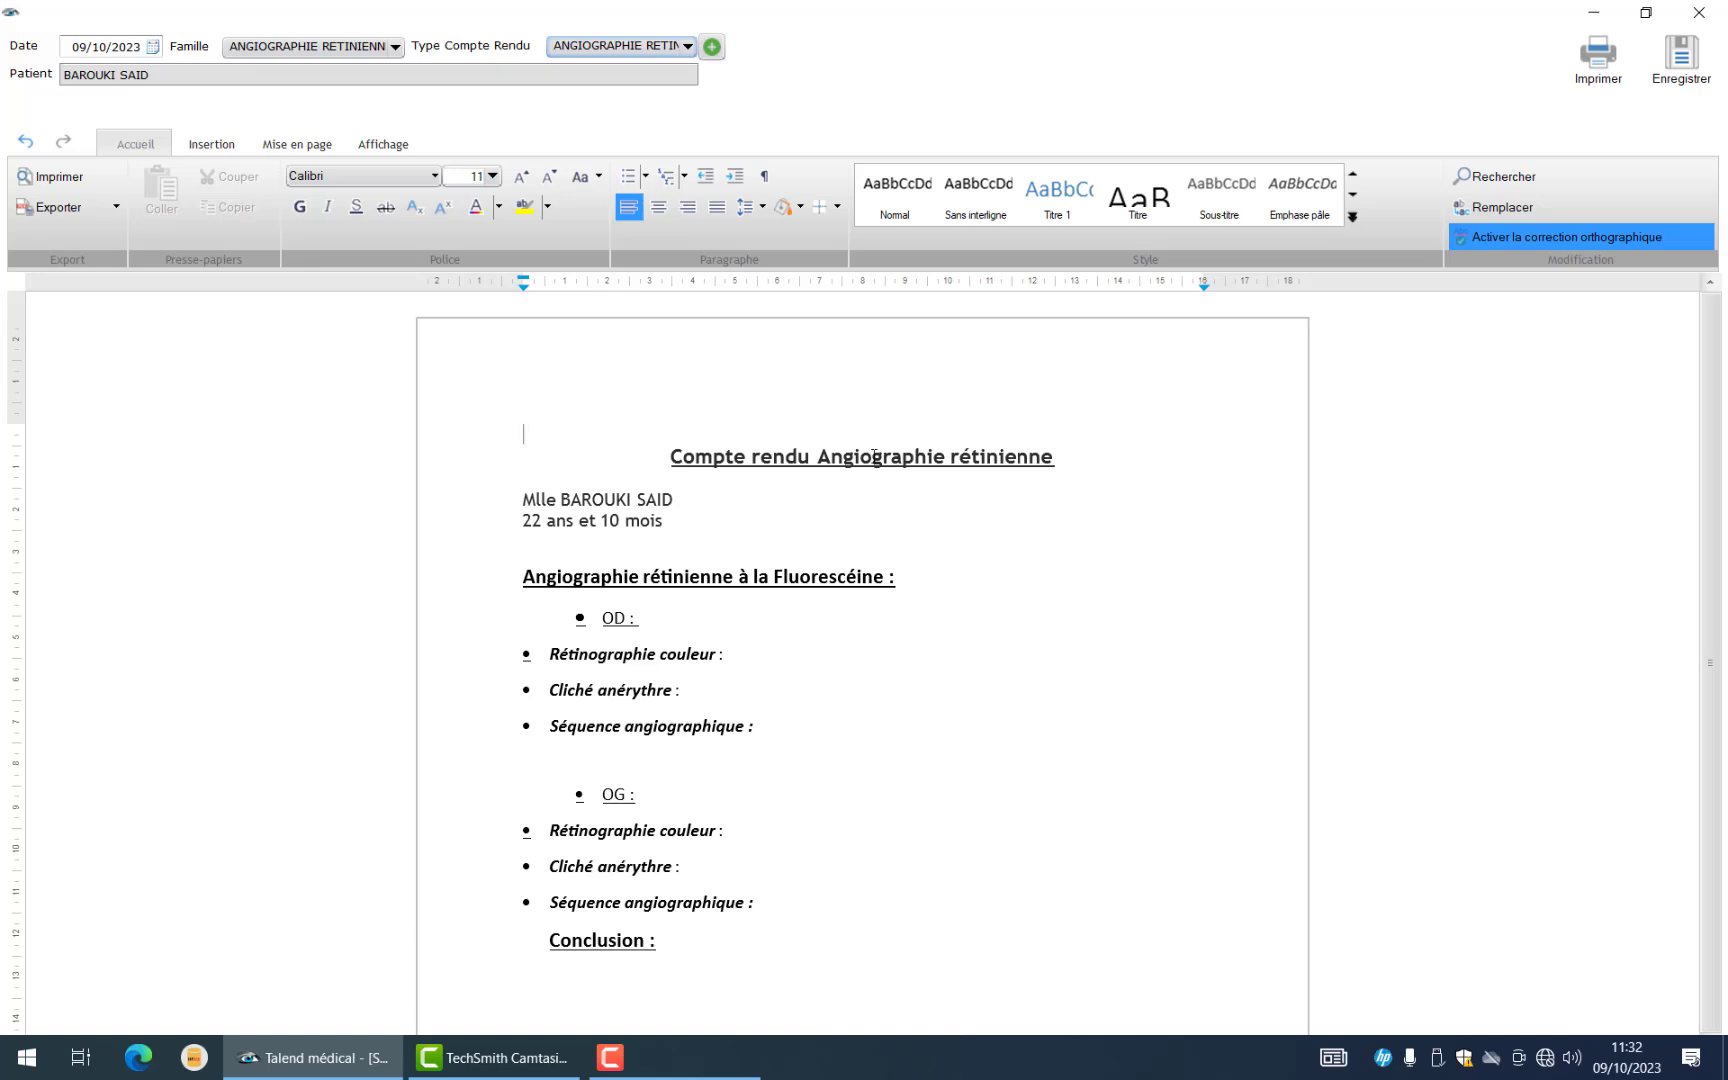
{"action": "left_click", "coordinate": [1701, 65]}
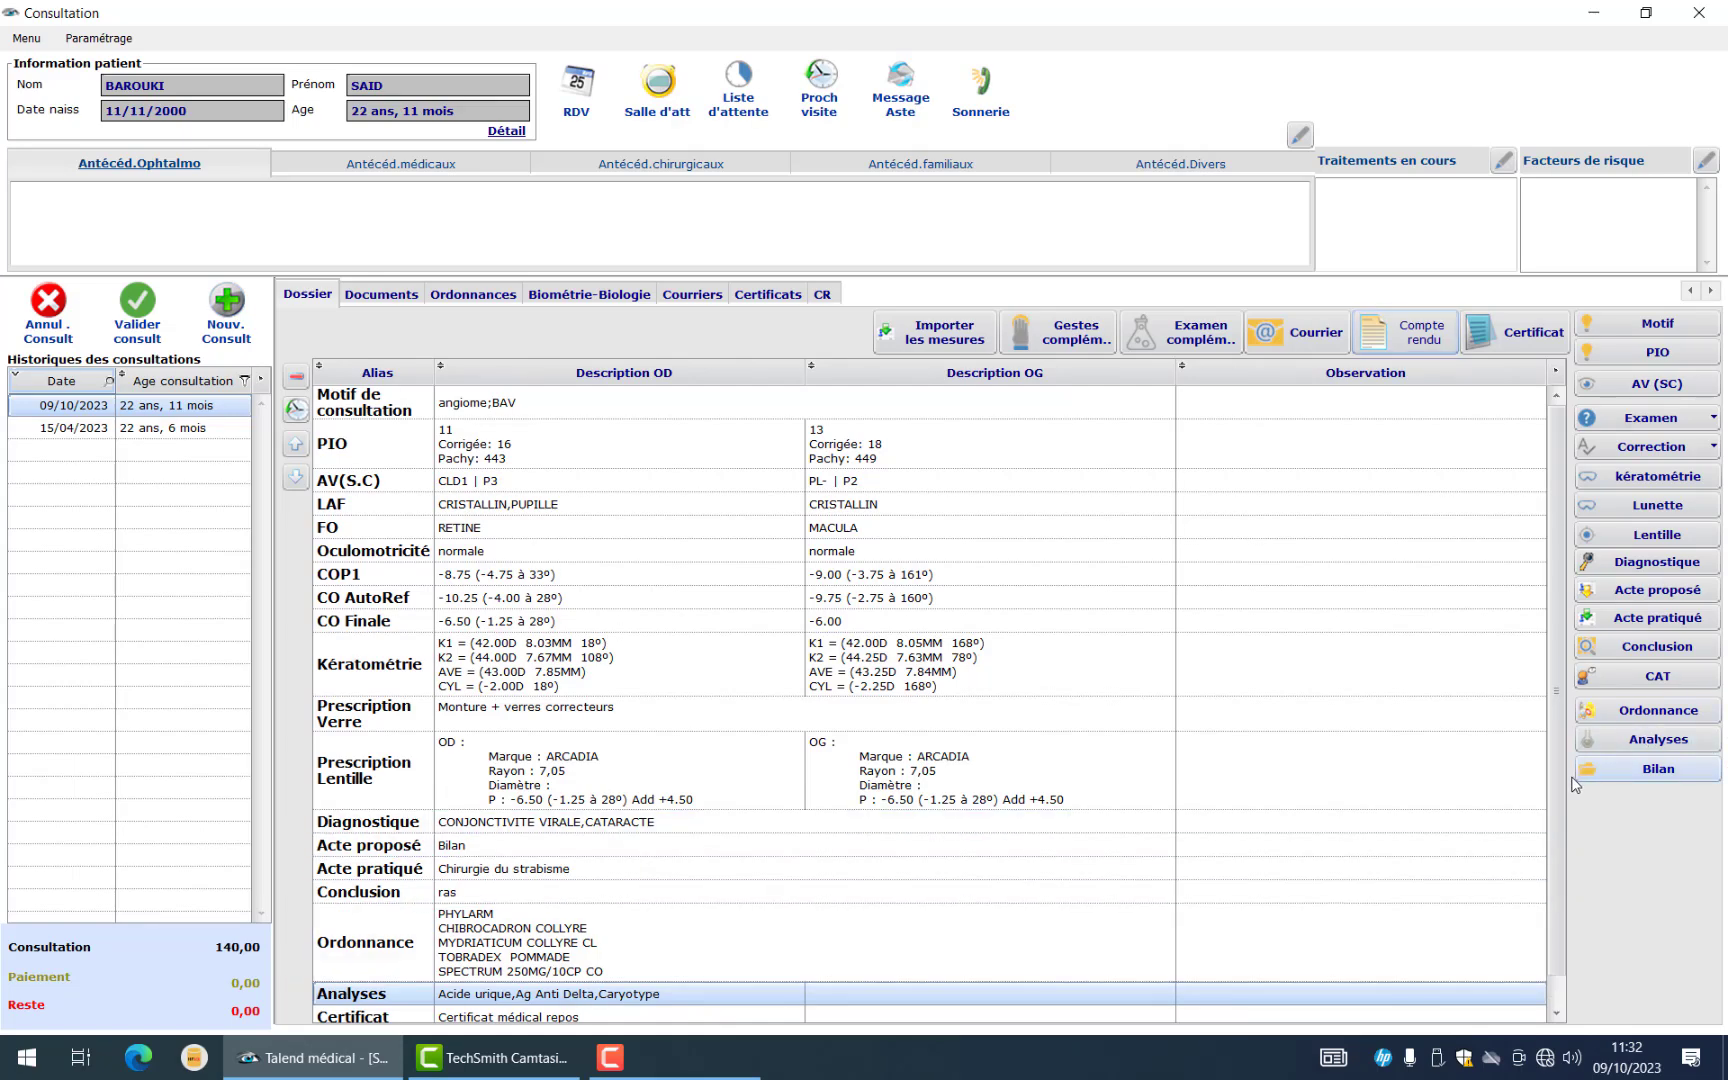
Create a letter of type "Lettre confrère" for the patient, review its text and save it
{"action": "left_click", "coordinate": [1293, 332]}
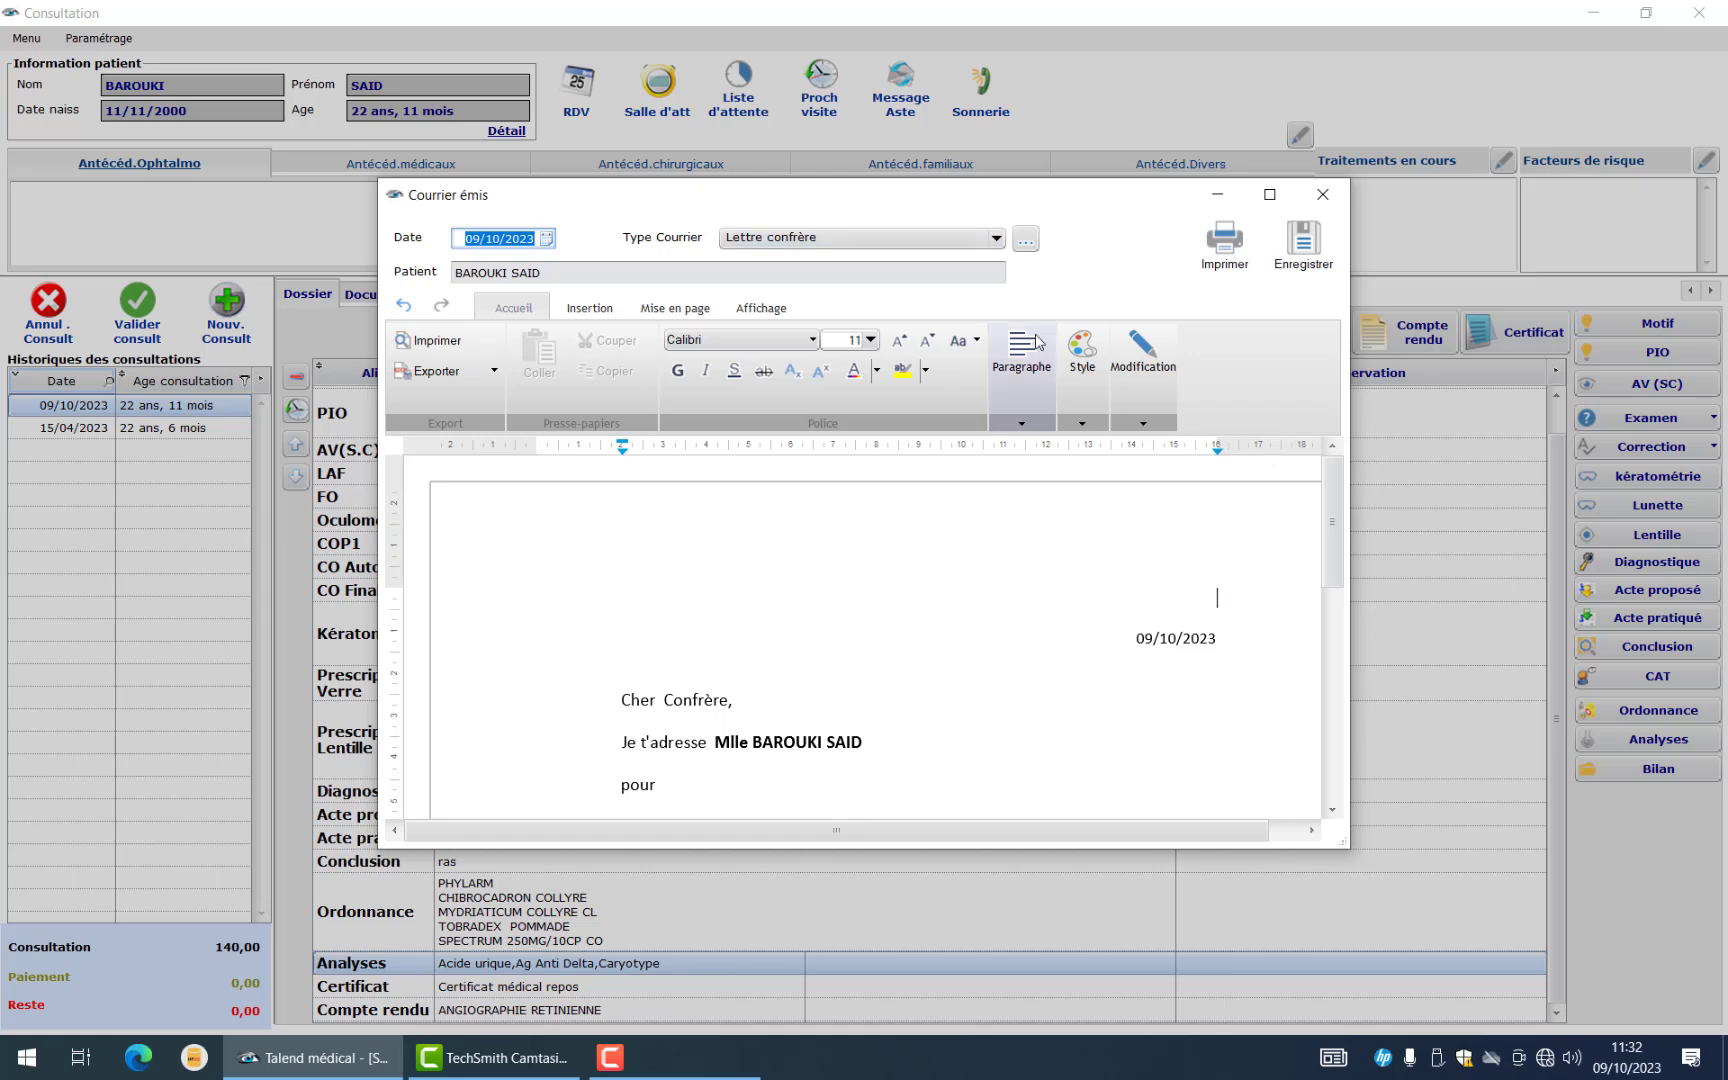
{"action": "left_click", "coordinate": [870, 239]}
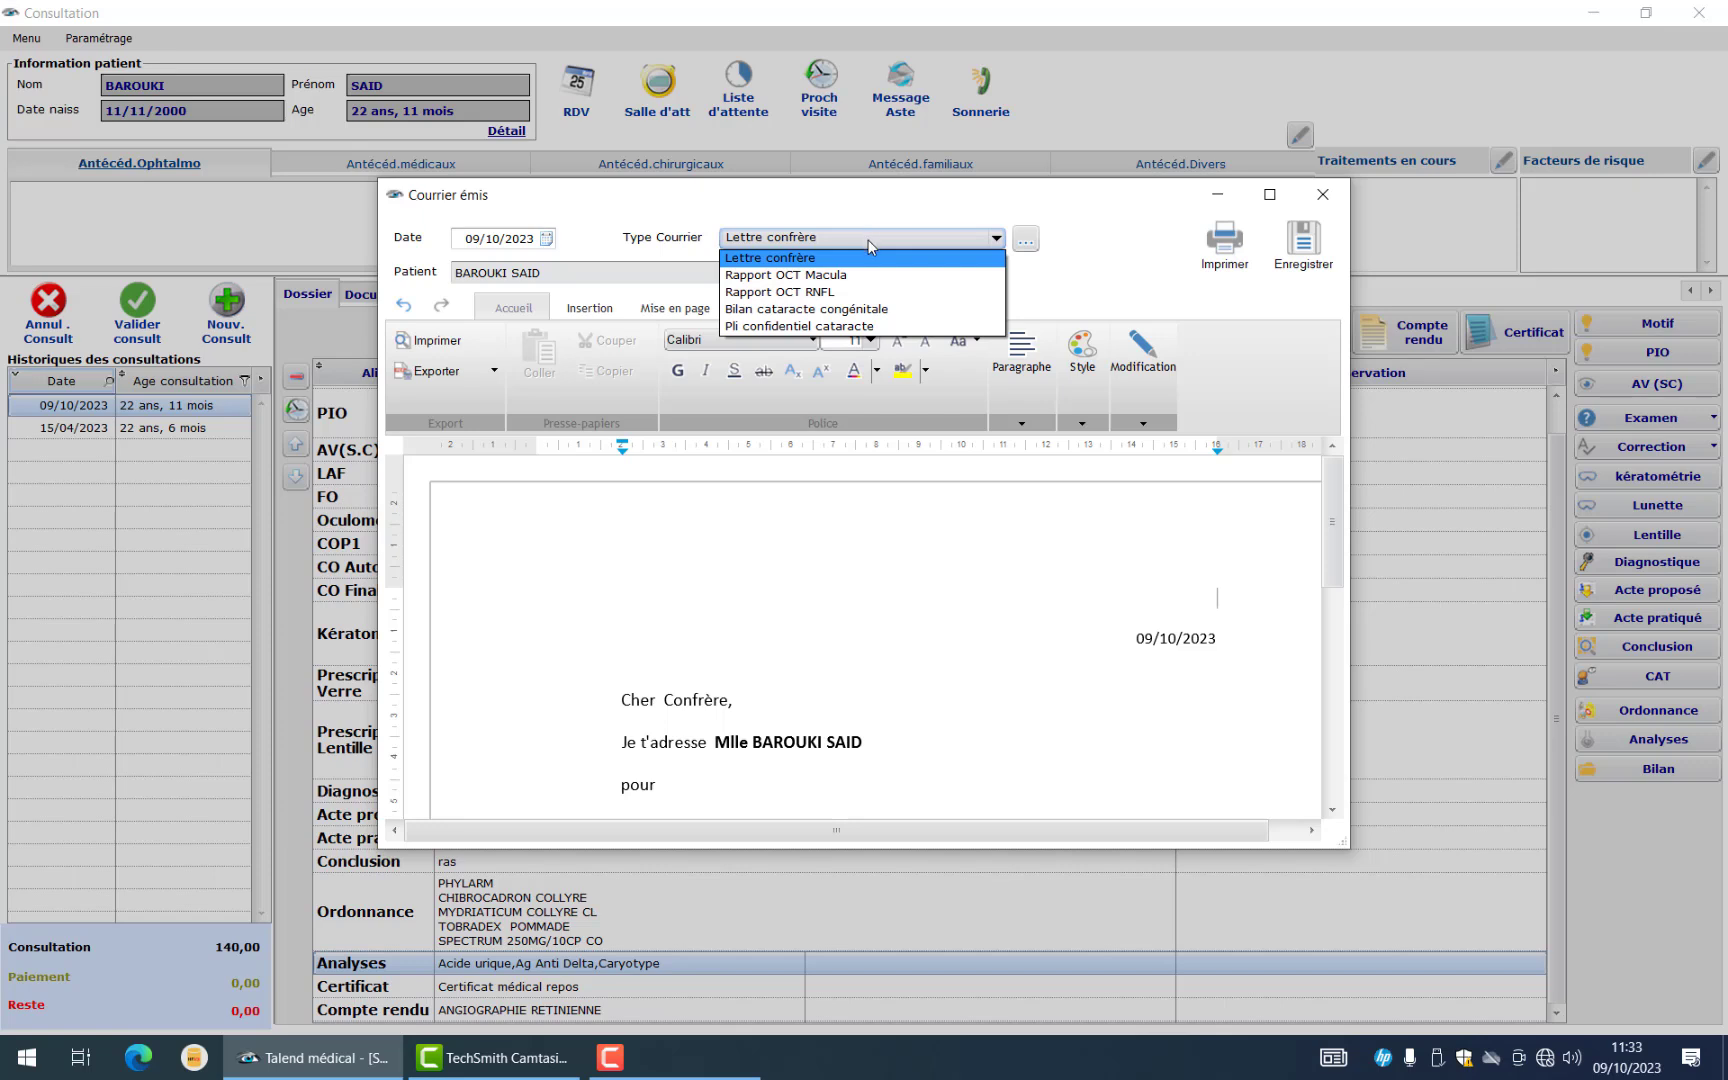
{"action": "left_click", "coordinate": [870, 243]}
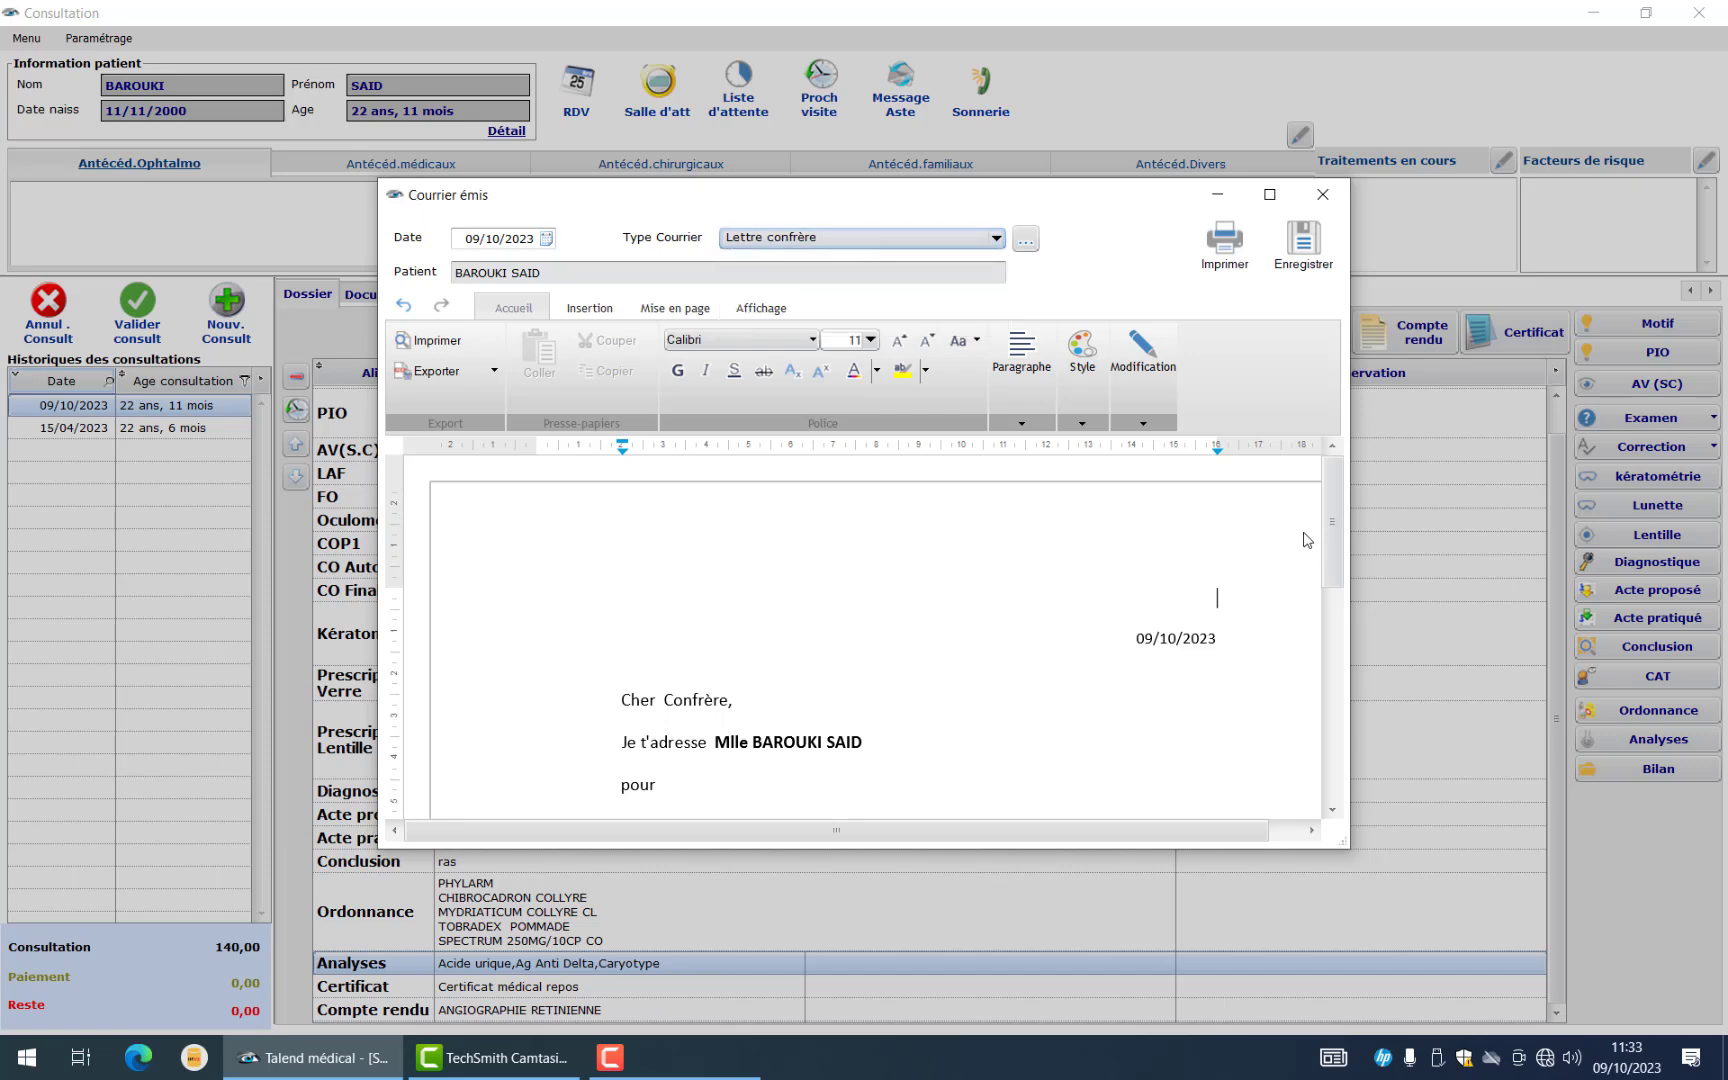
{"action": "scroll", "coordinate": [1330, 545], "scroll_direction": "down", "scroll_amount": 1}
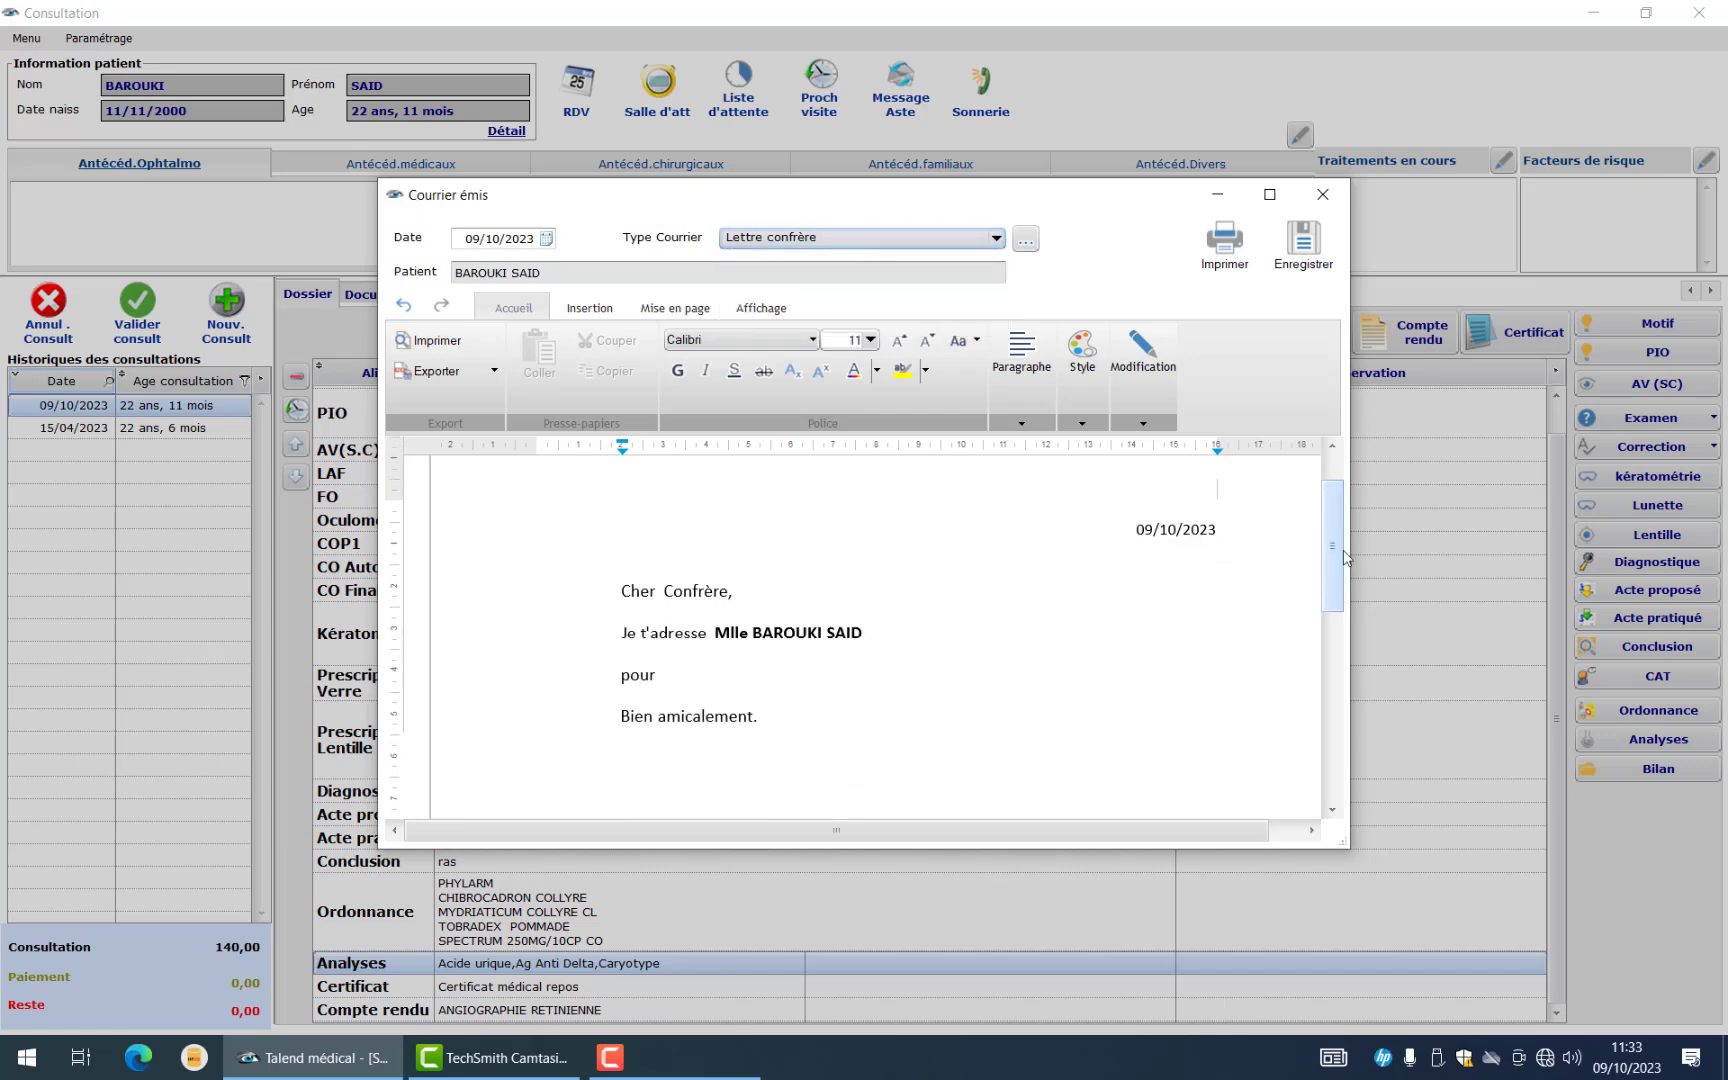
{"action": "left_click", "coordinate": [1316, 234]}
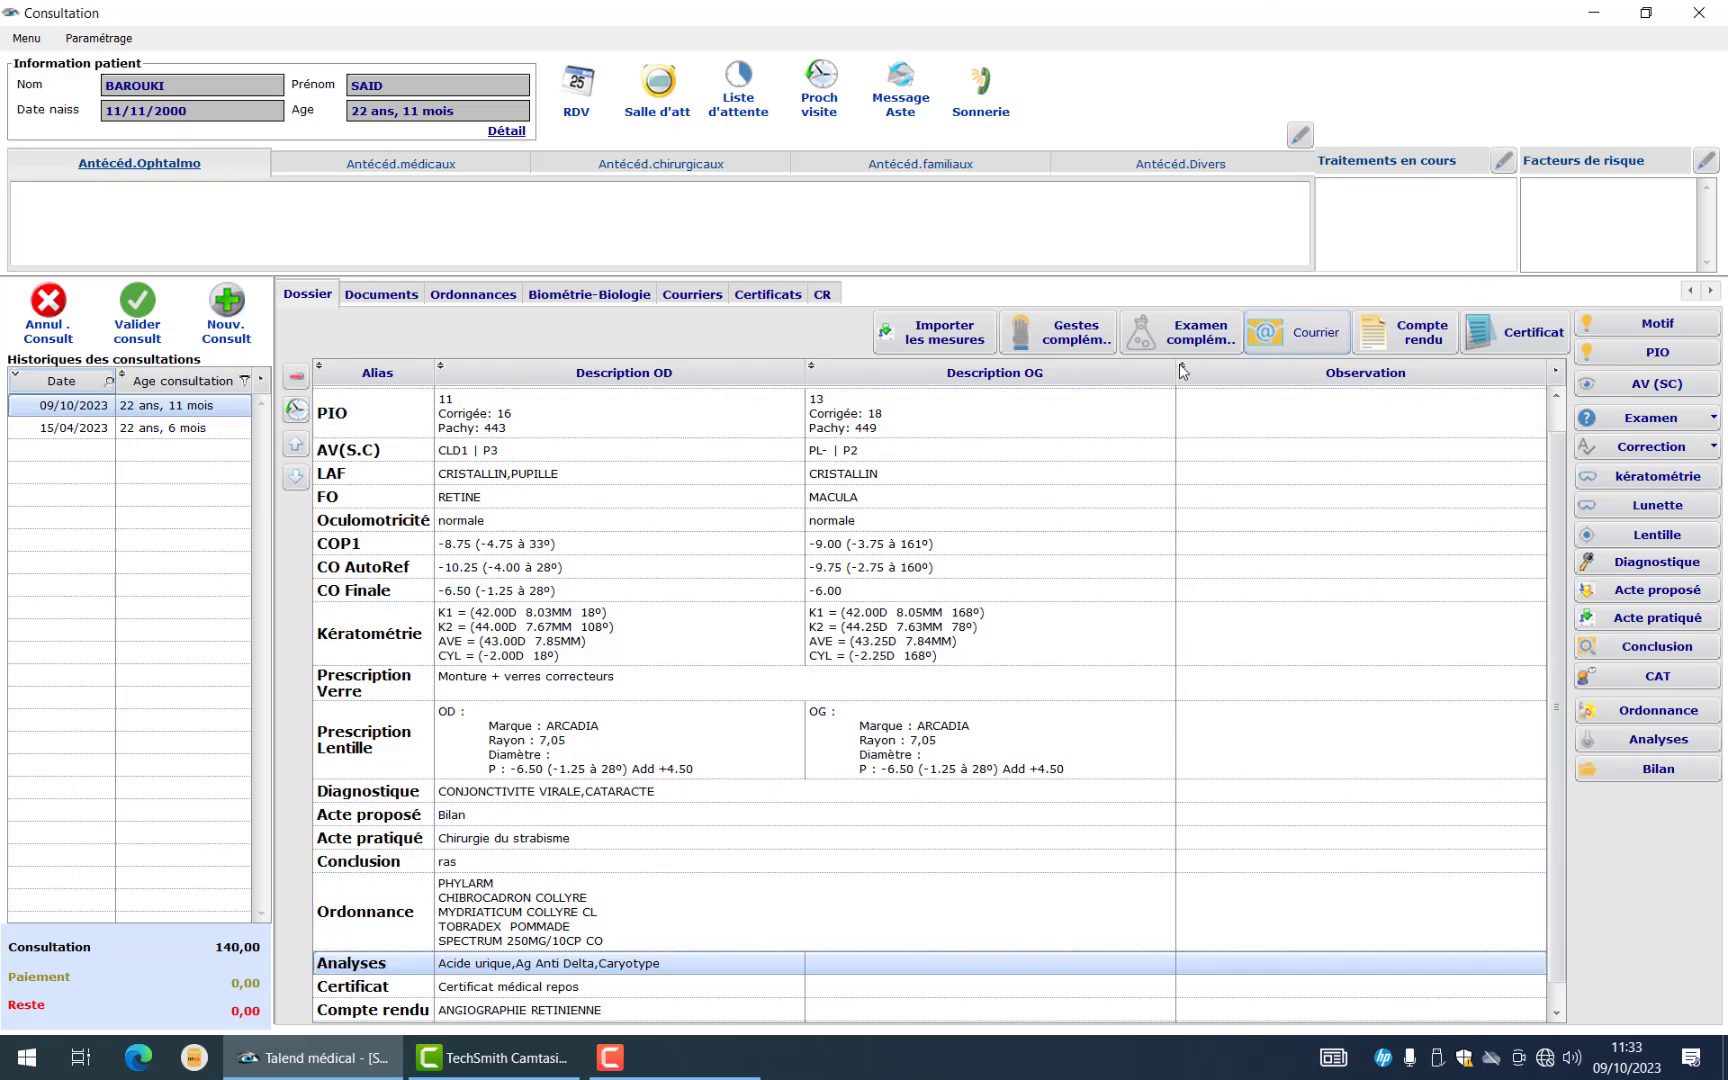
Request the complementary examinations IRM and Radiographie for the patient, then save the request with an A4 print preview
{"action": "left_click", "coordinate": [1178, 338]}
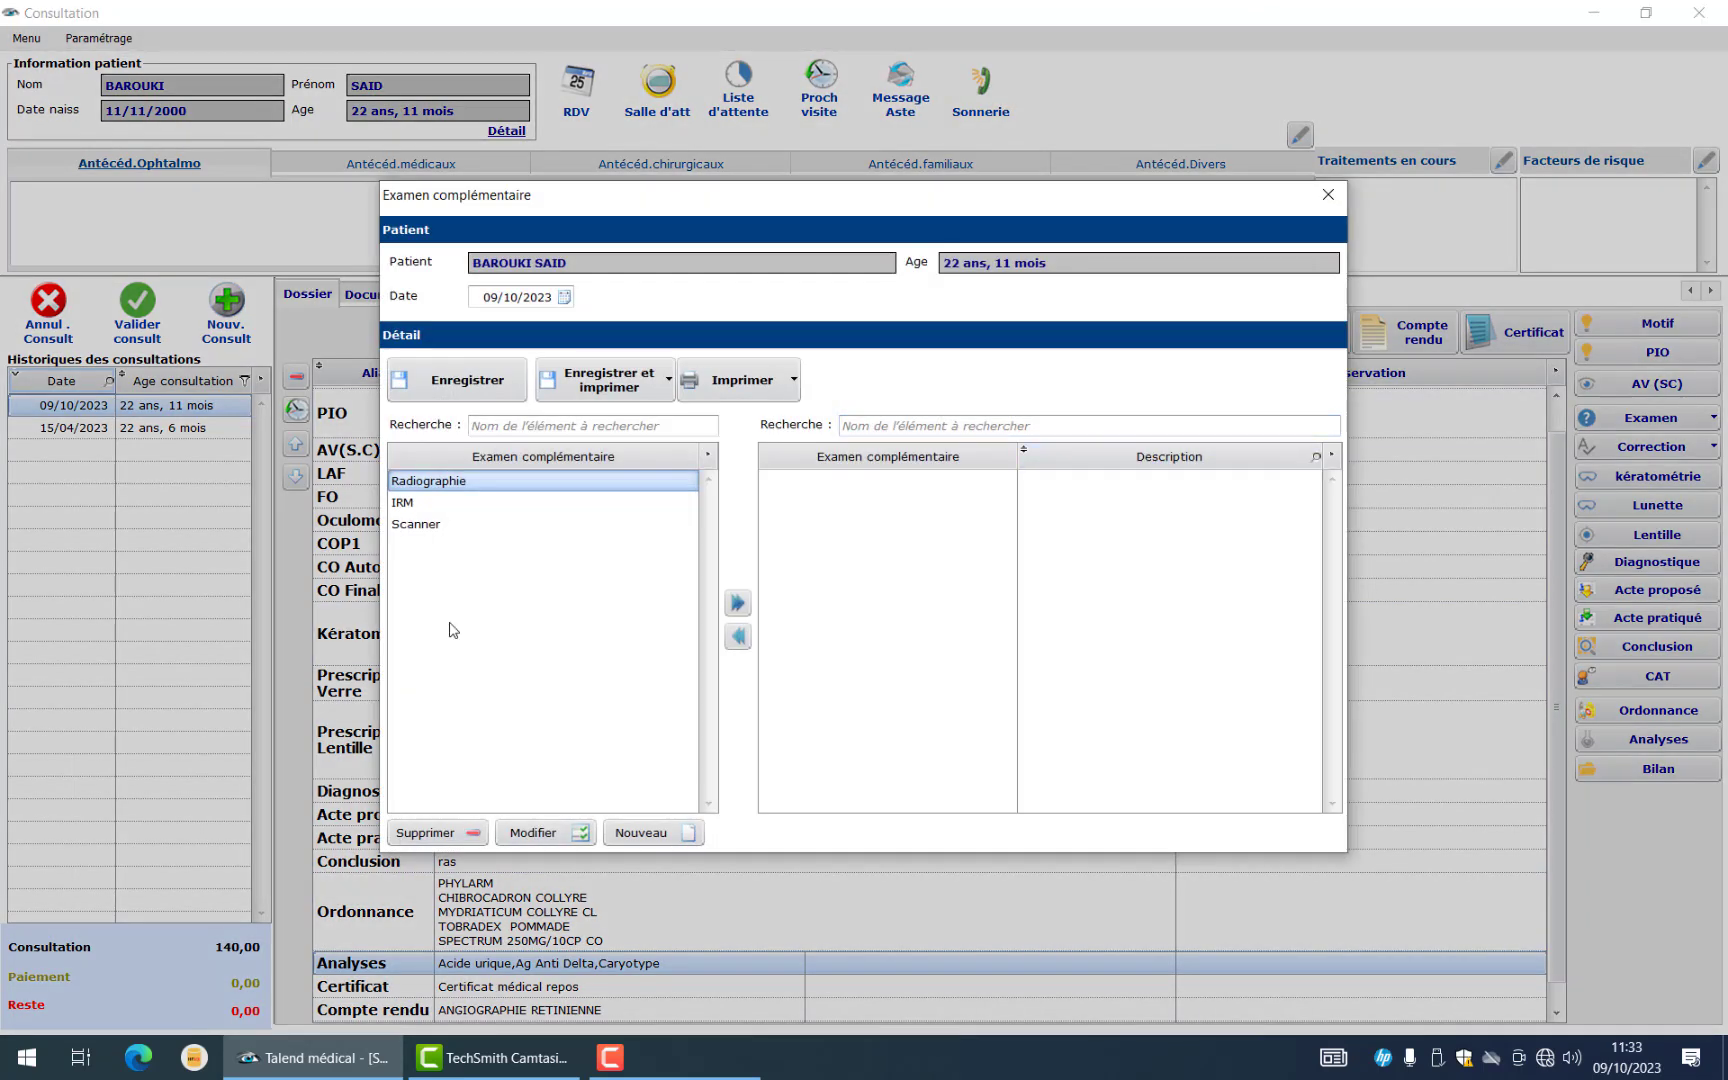
{"action": "left_click", "coordinate": [400, 503]}
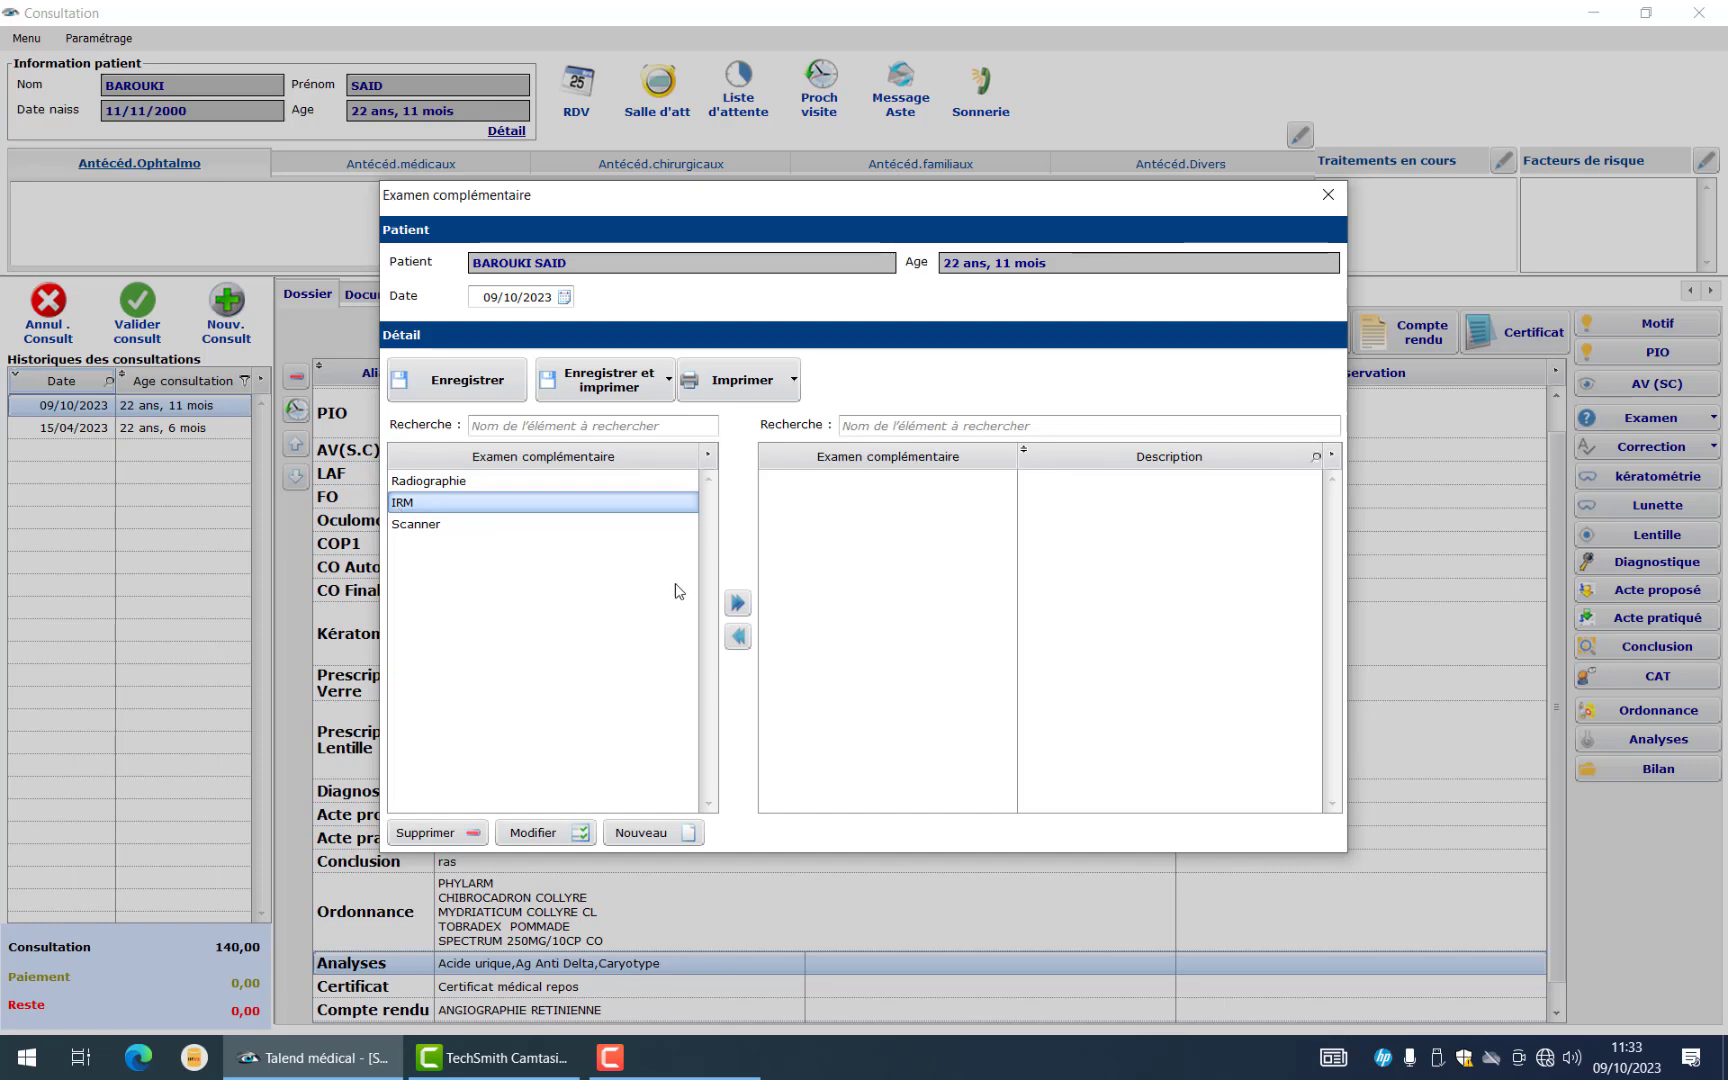
{"action": "left_click", "coordinate": [737, 603]}
{"action": "left_click", "coordinate": [555, 481]}
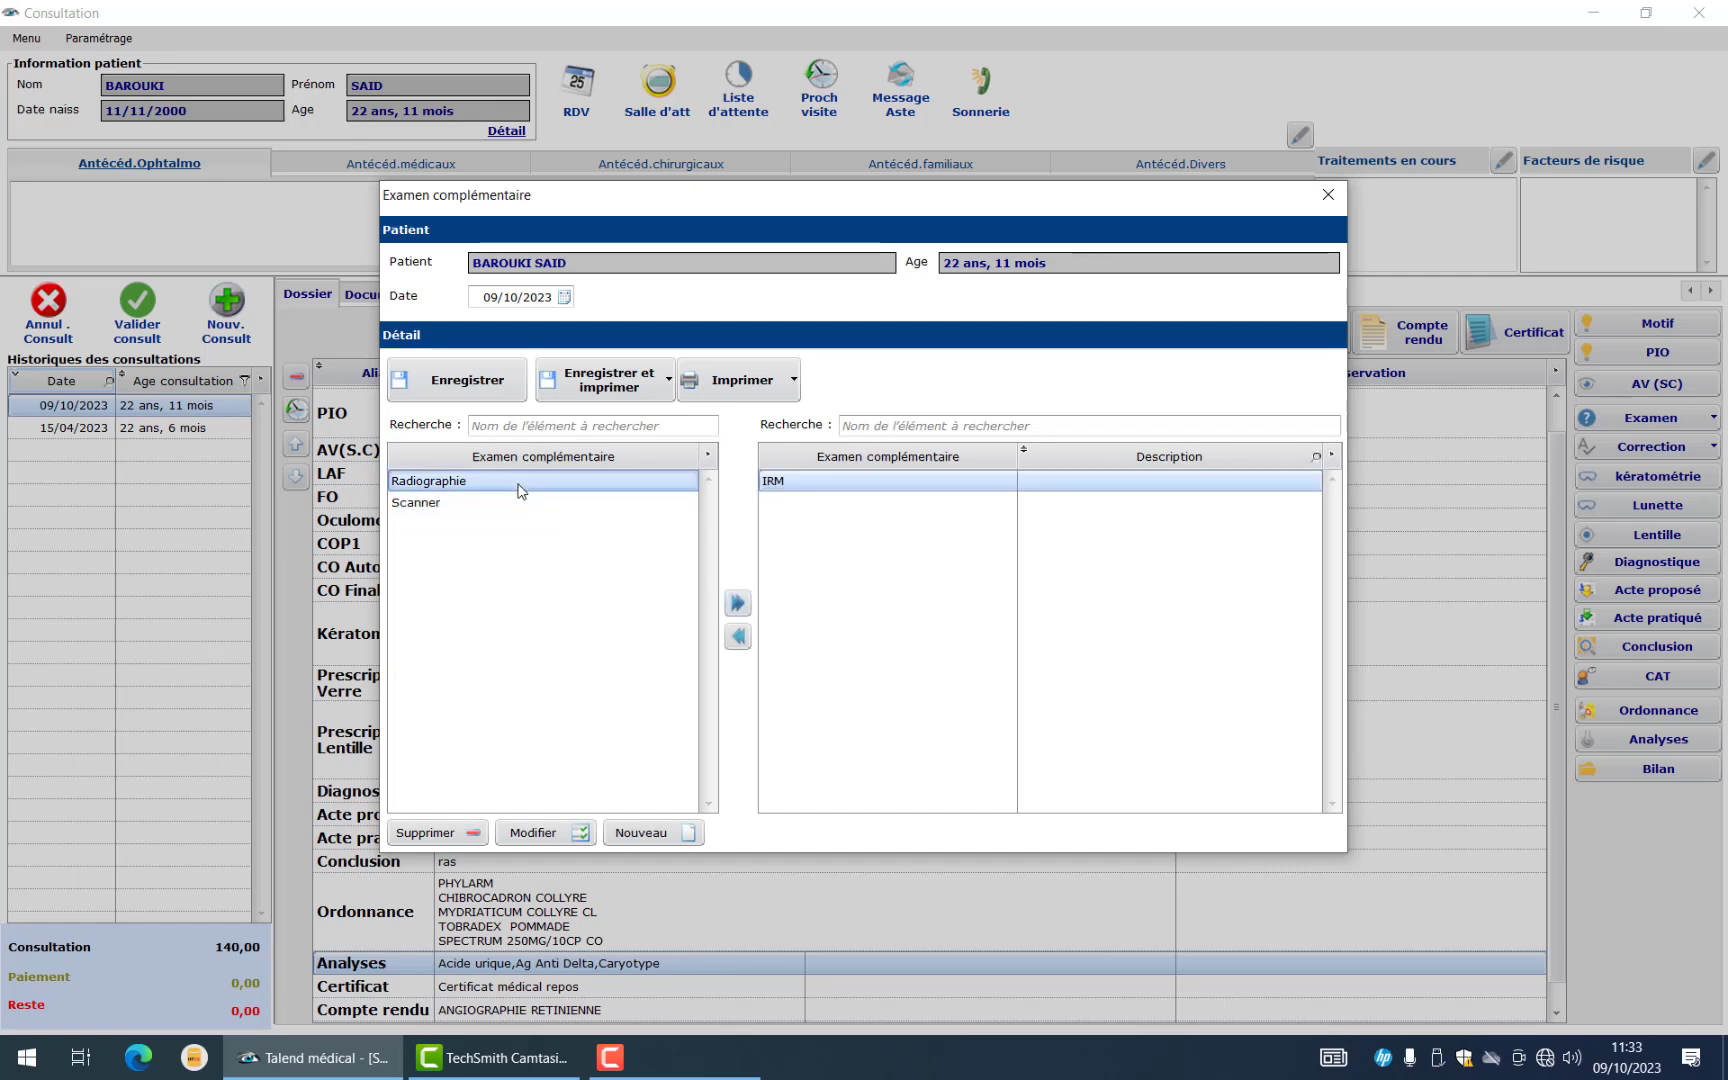
{"action": "left_click", "coordinate": [735, 604]}
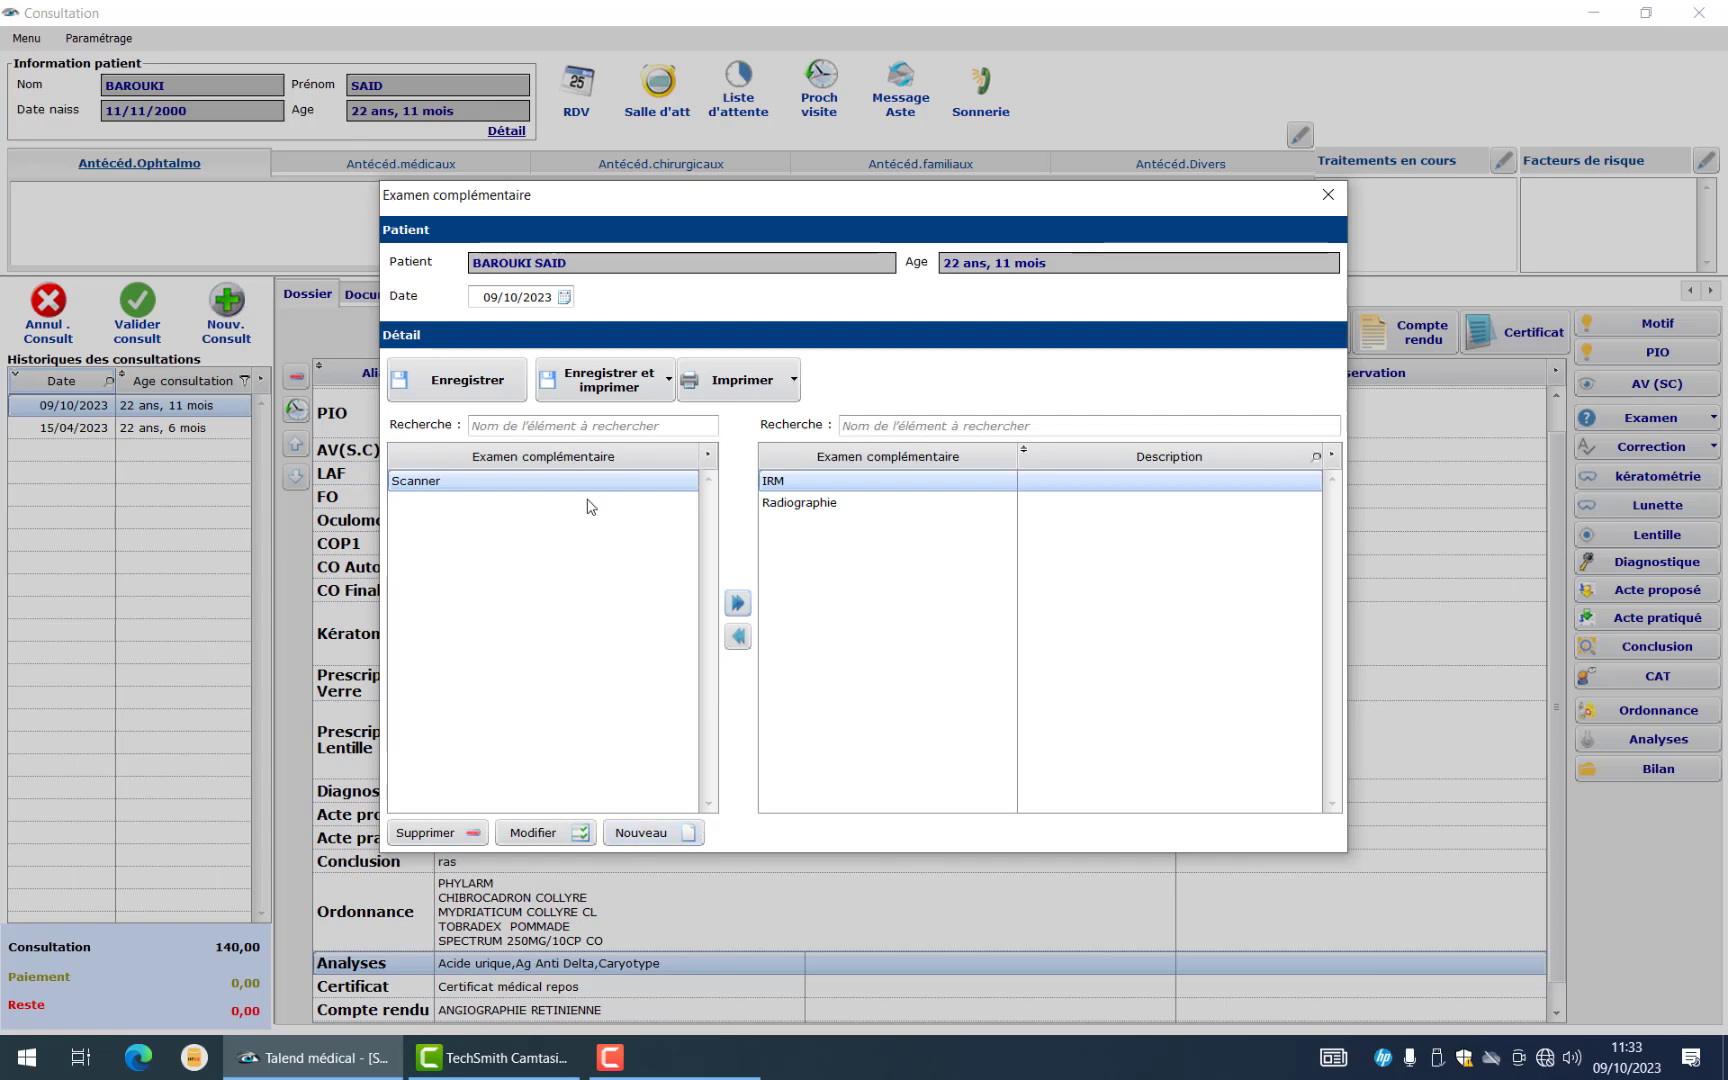
{"action": "left_click", "coordinate": [580, 390]}
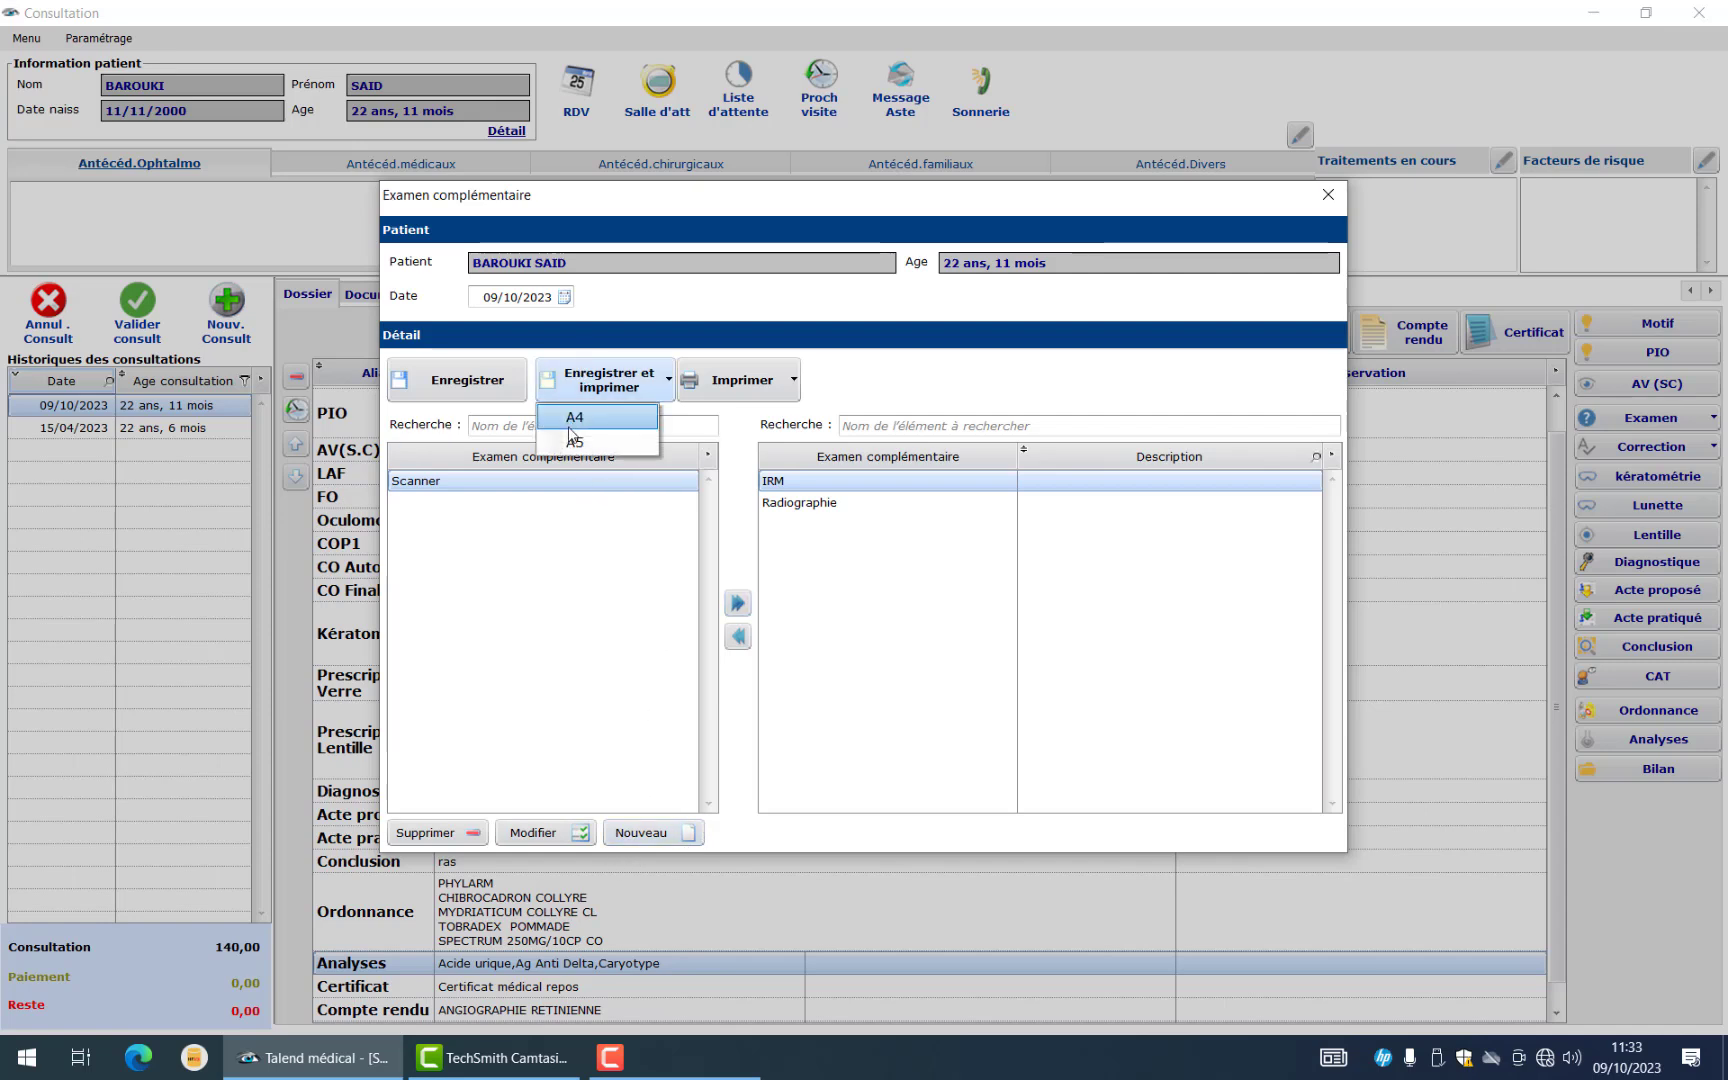
{"action": "left_click", "coordinate": [574, 423]}
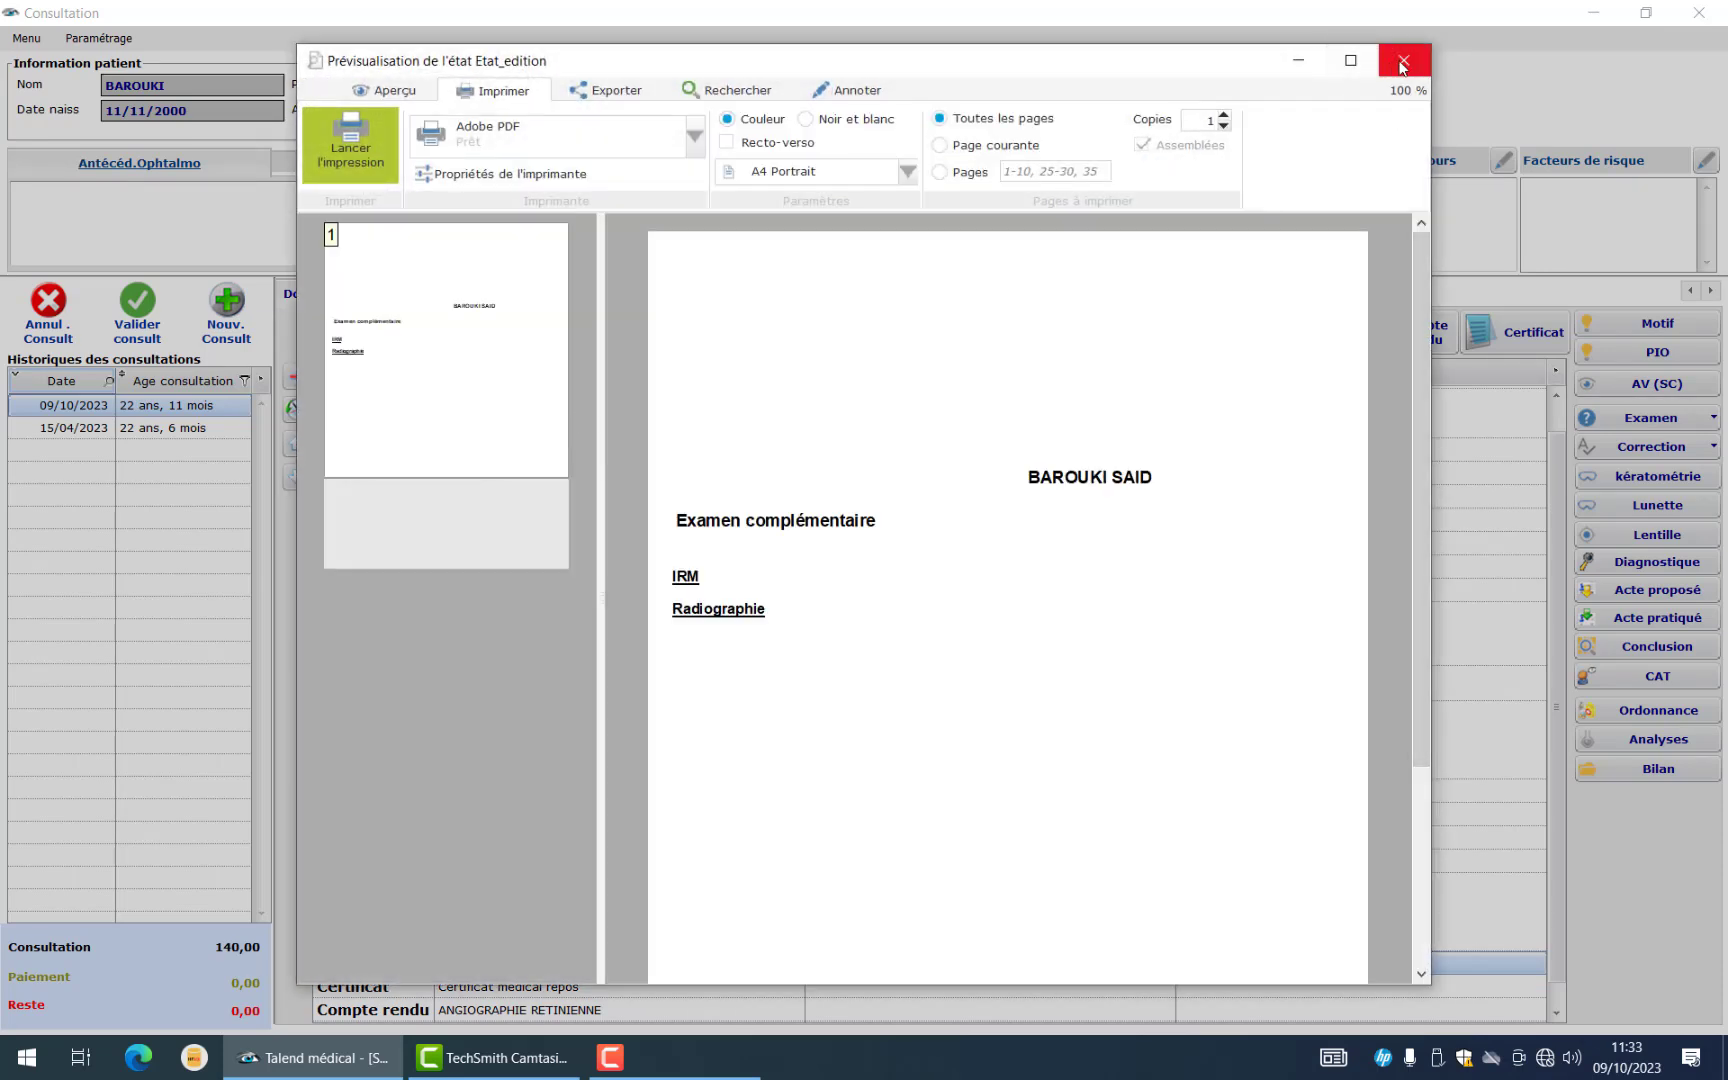
{"action": "left_click", "coordinate": [1407, 66]}
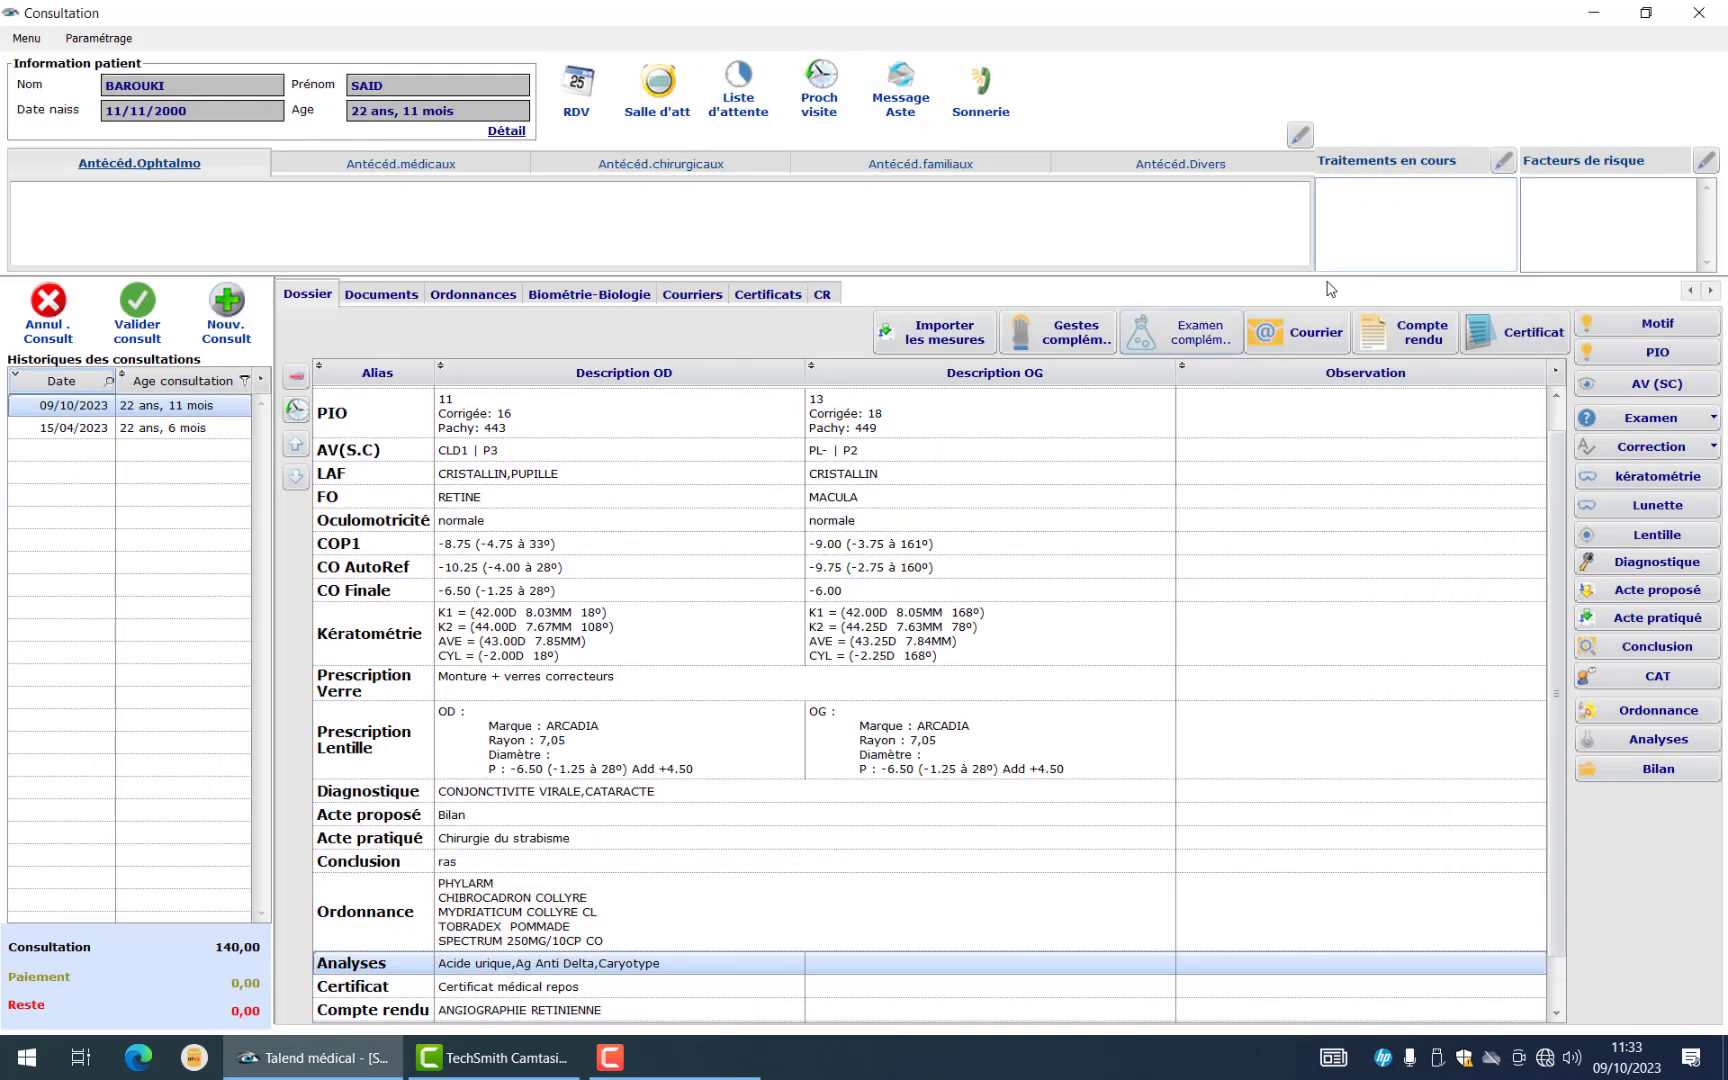
View the list of complementary procedures (Gestes complémentaires) for the consultation and close it
{"action": "left_click", "coordinate": [1048, 339]}
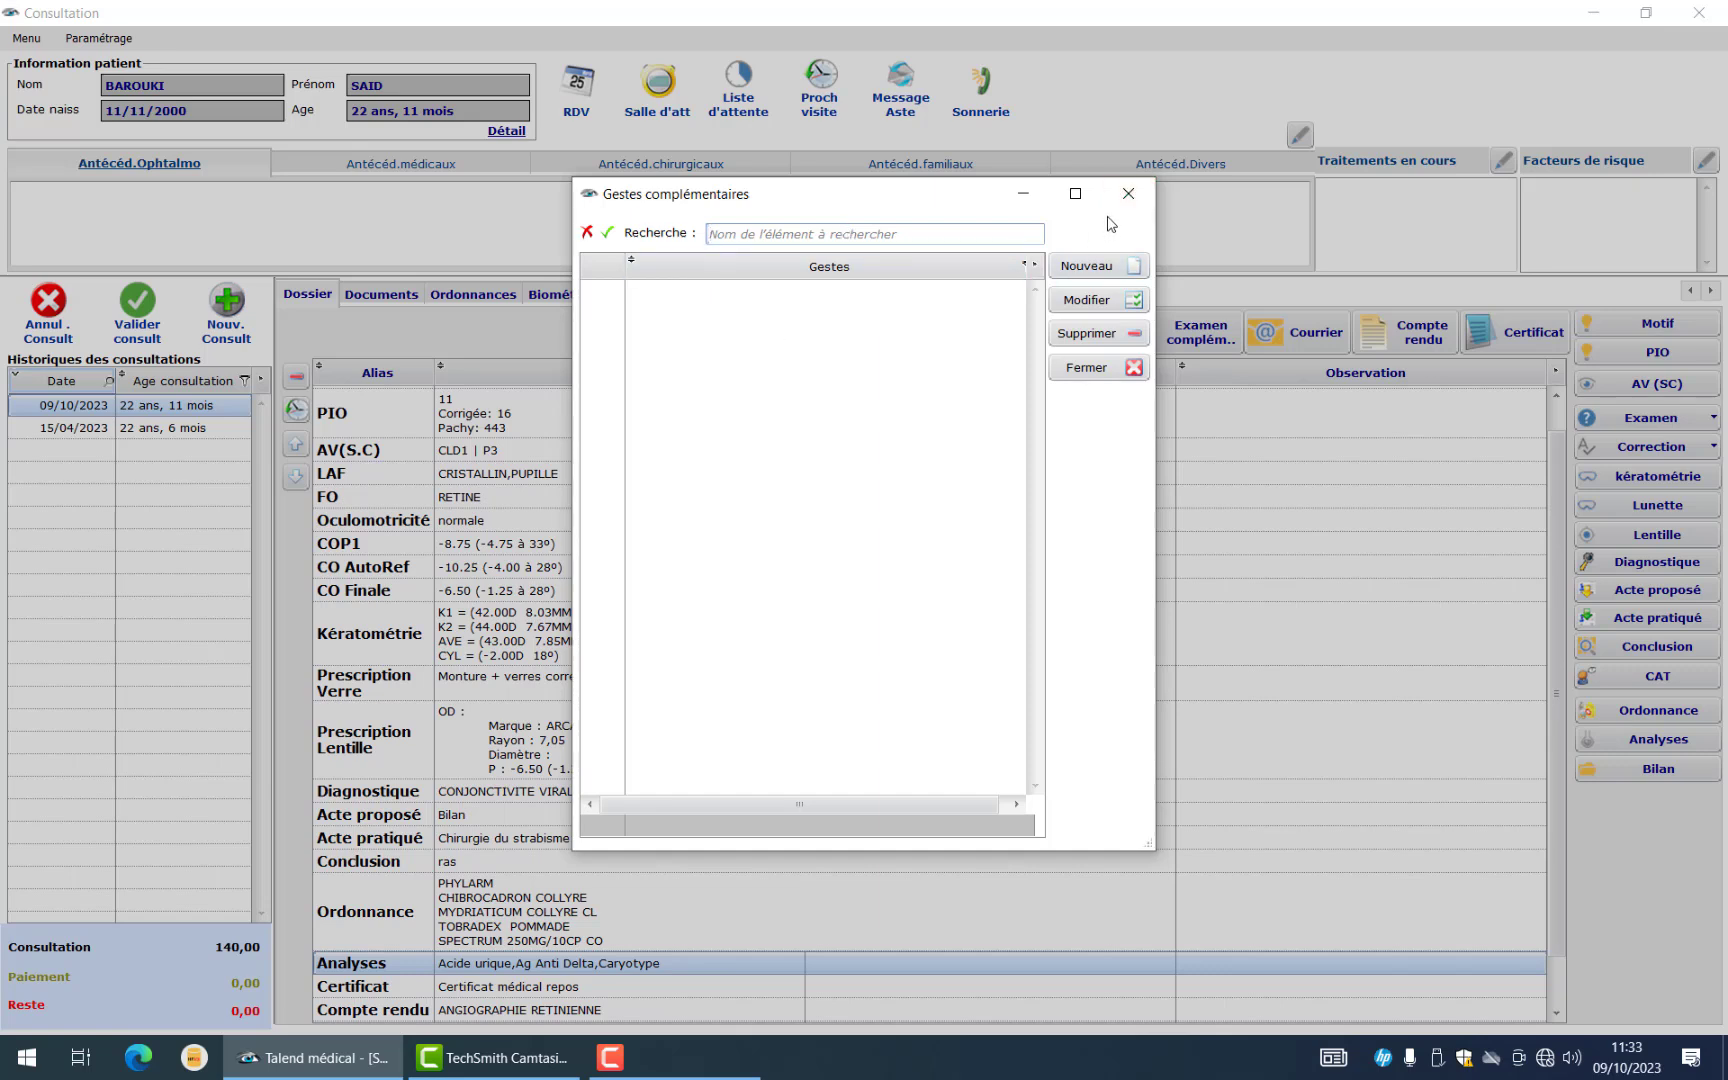
{"action": "left_click", "coordinate": [1124, 193]}
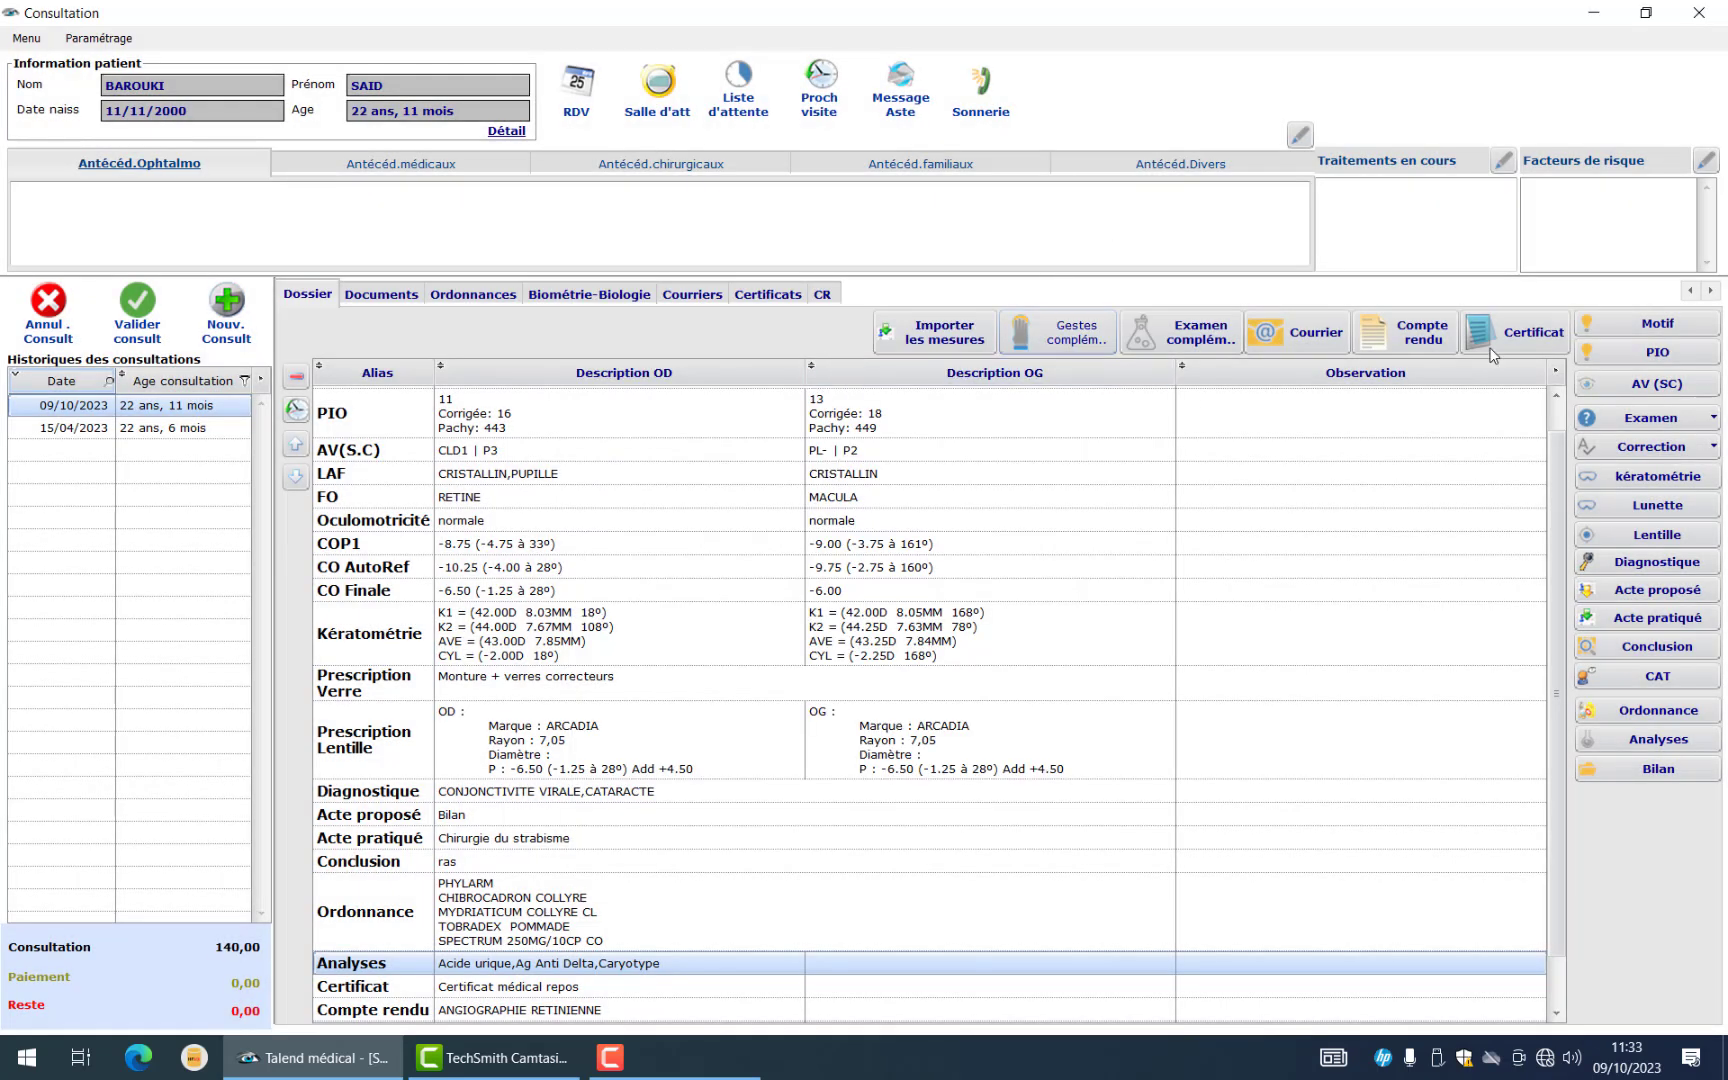
Start adding a new document to the patient's file and create the document type LAF
{"action": "left_click", "coordinate": [402, 295]}
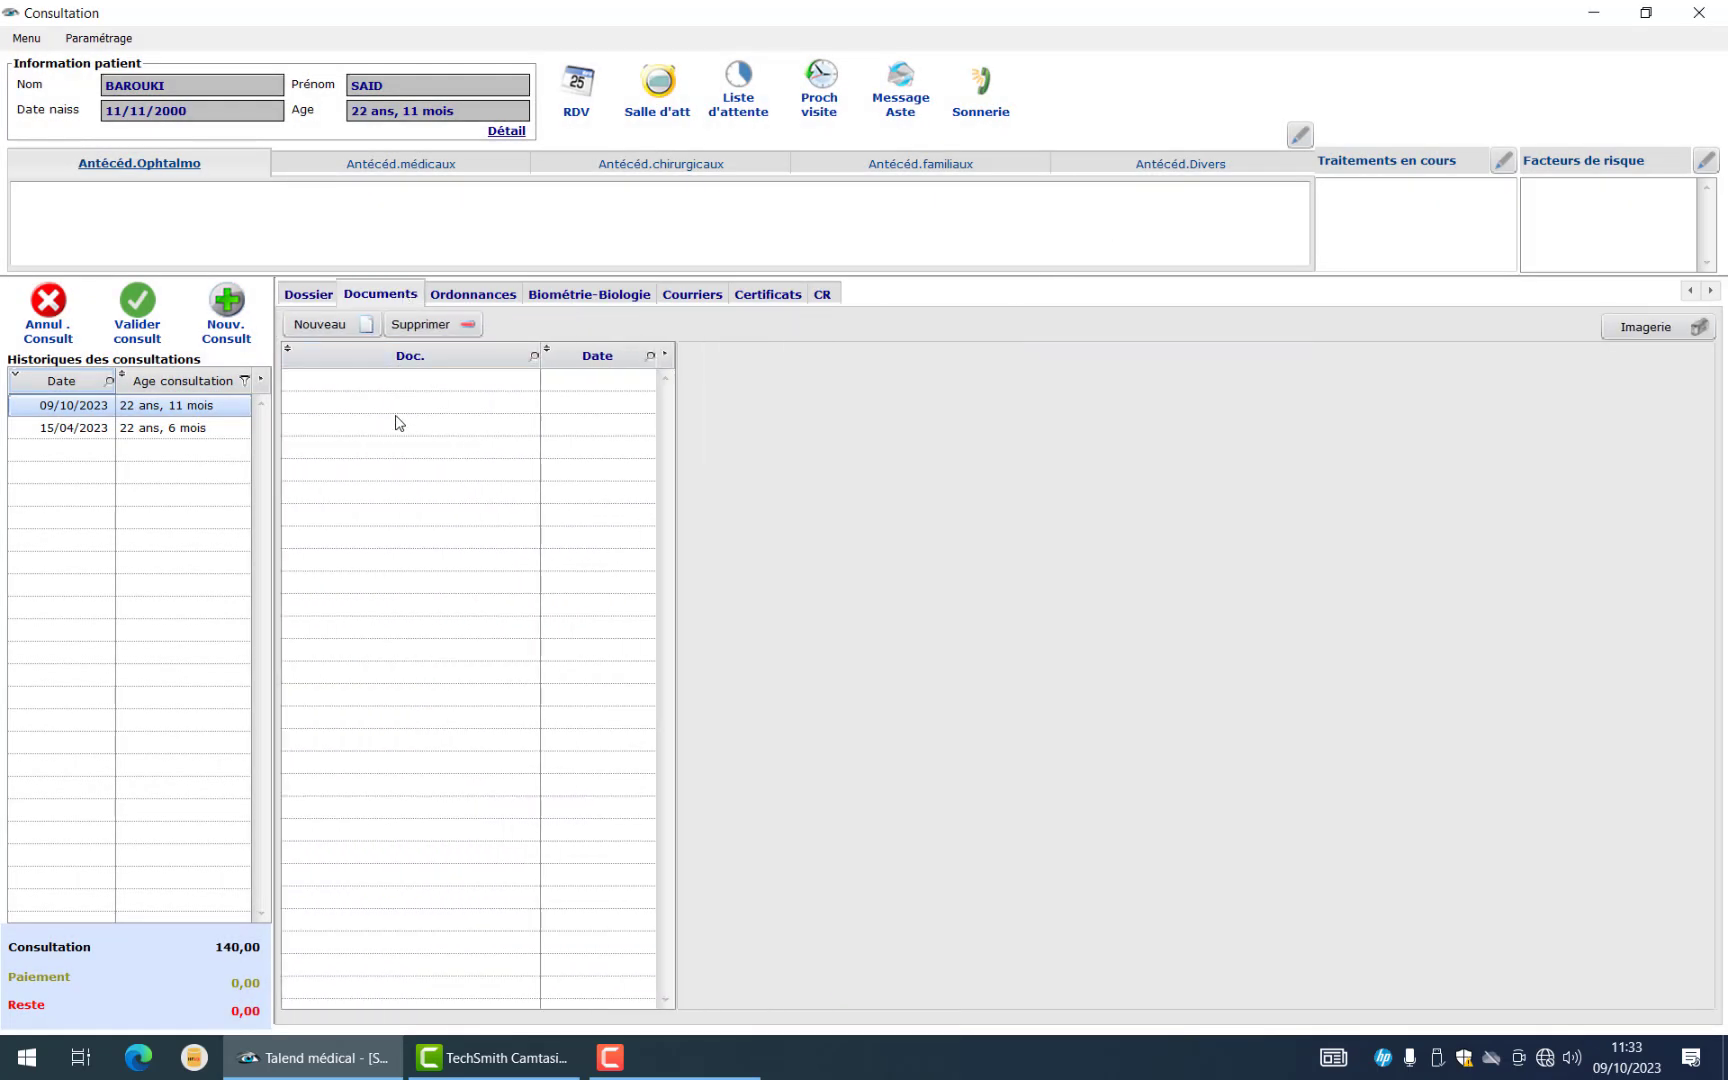
{"action": "left_click", "coordinate": [331, 326]}
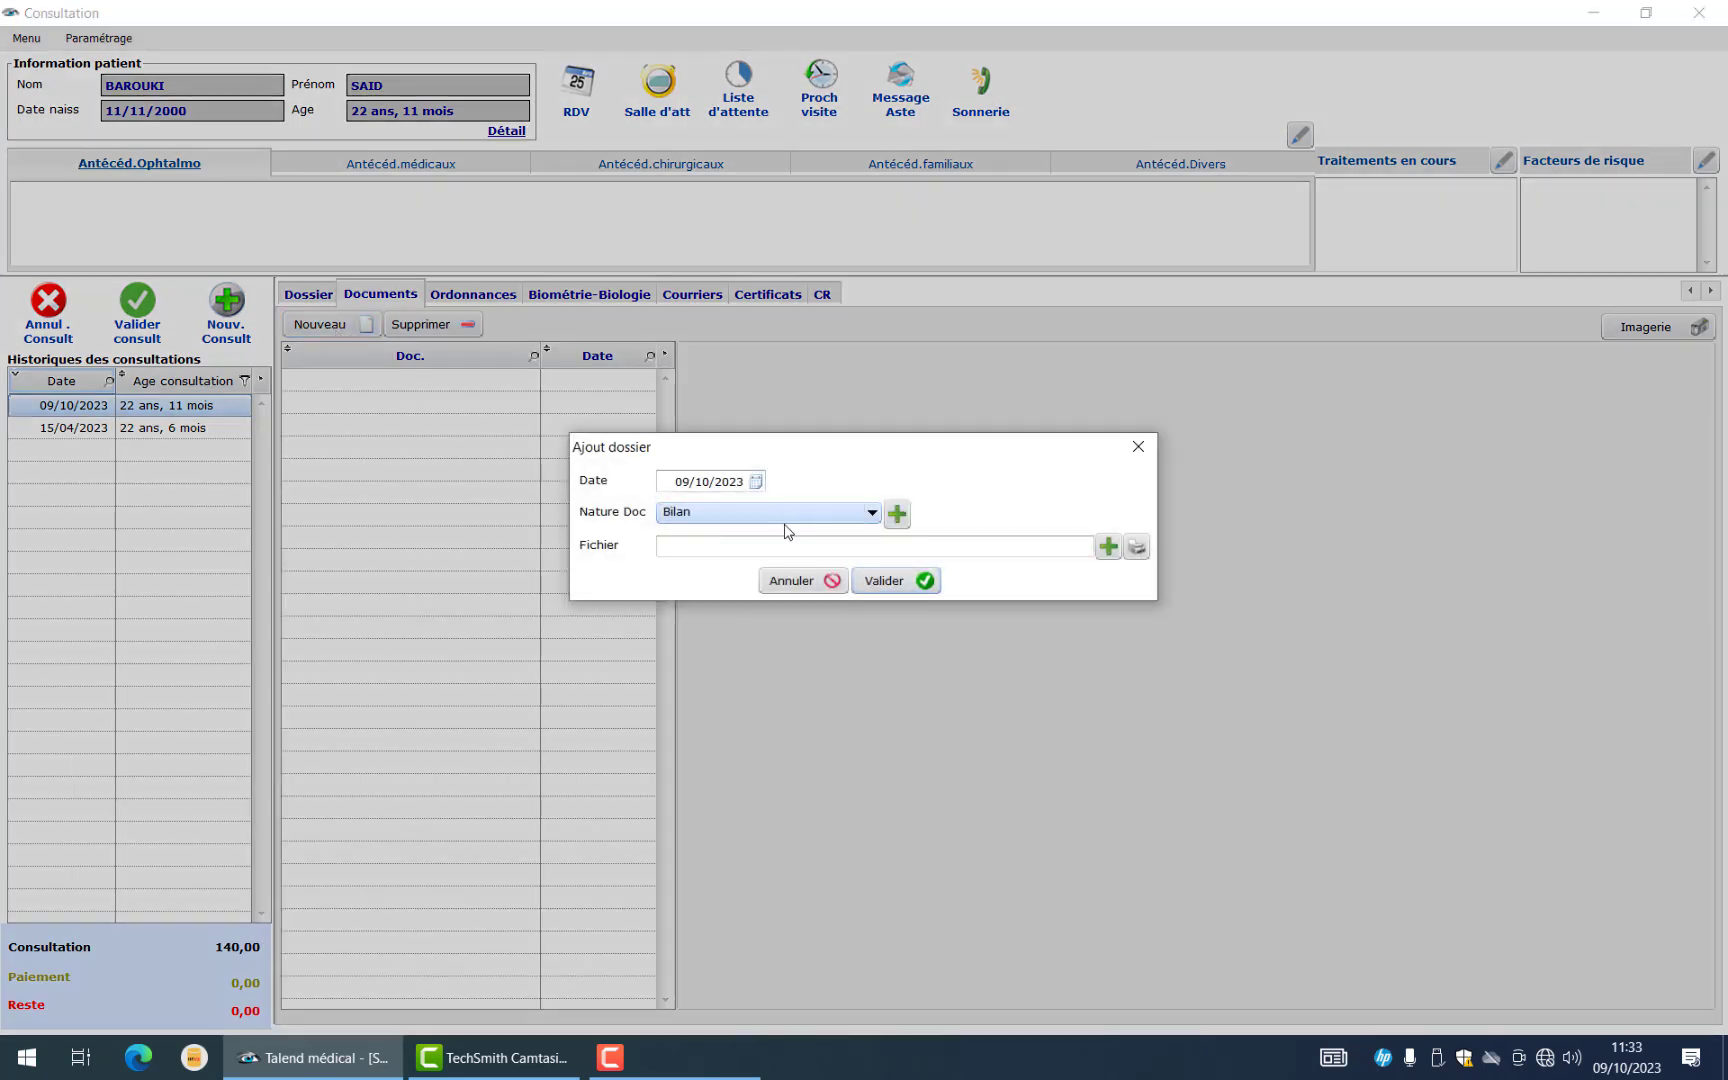
{"action": "left_click", "coordinate": [787, 518]}
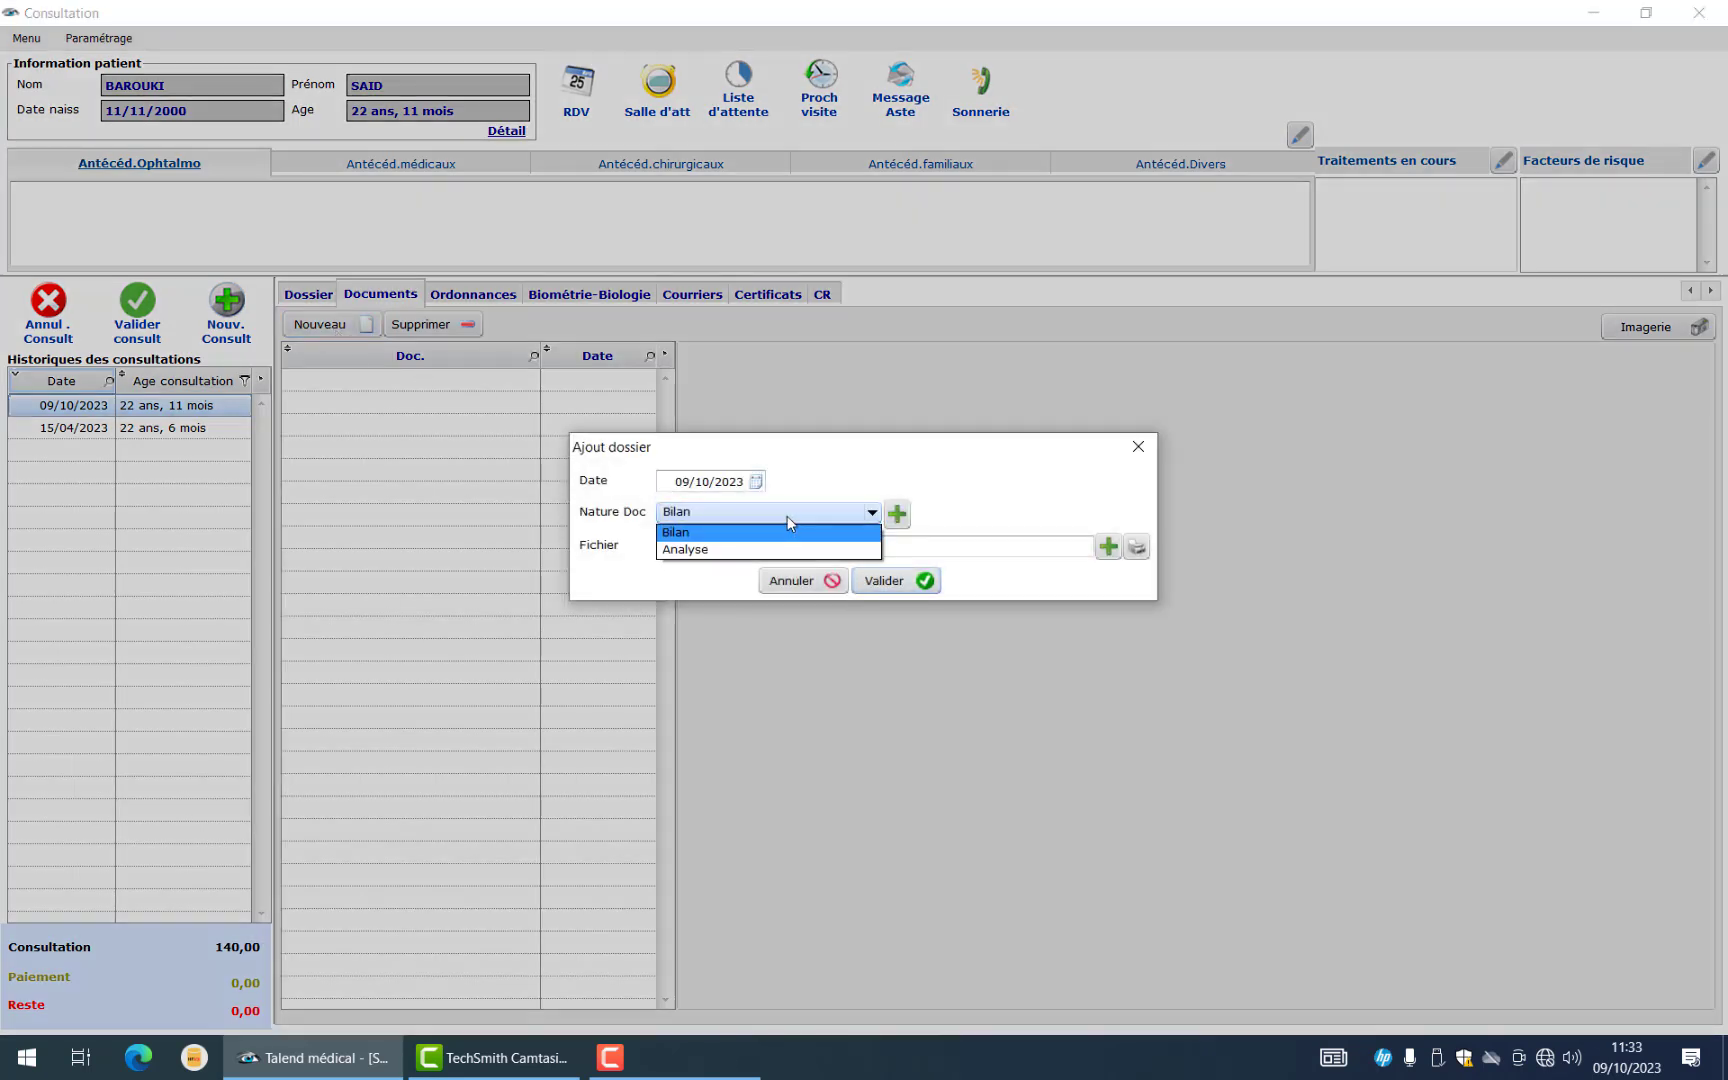
{"action": "left_click", "coordinate": [897, 514]}
{"action": "left_click", "coordinate": [897, 514]}
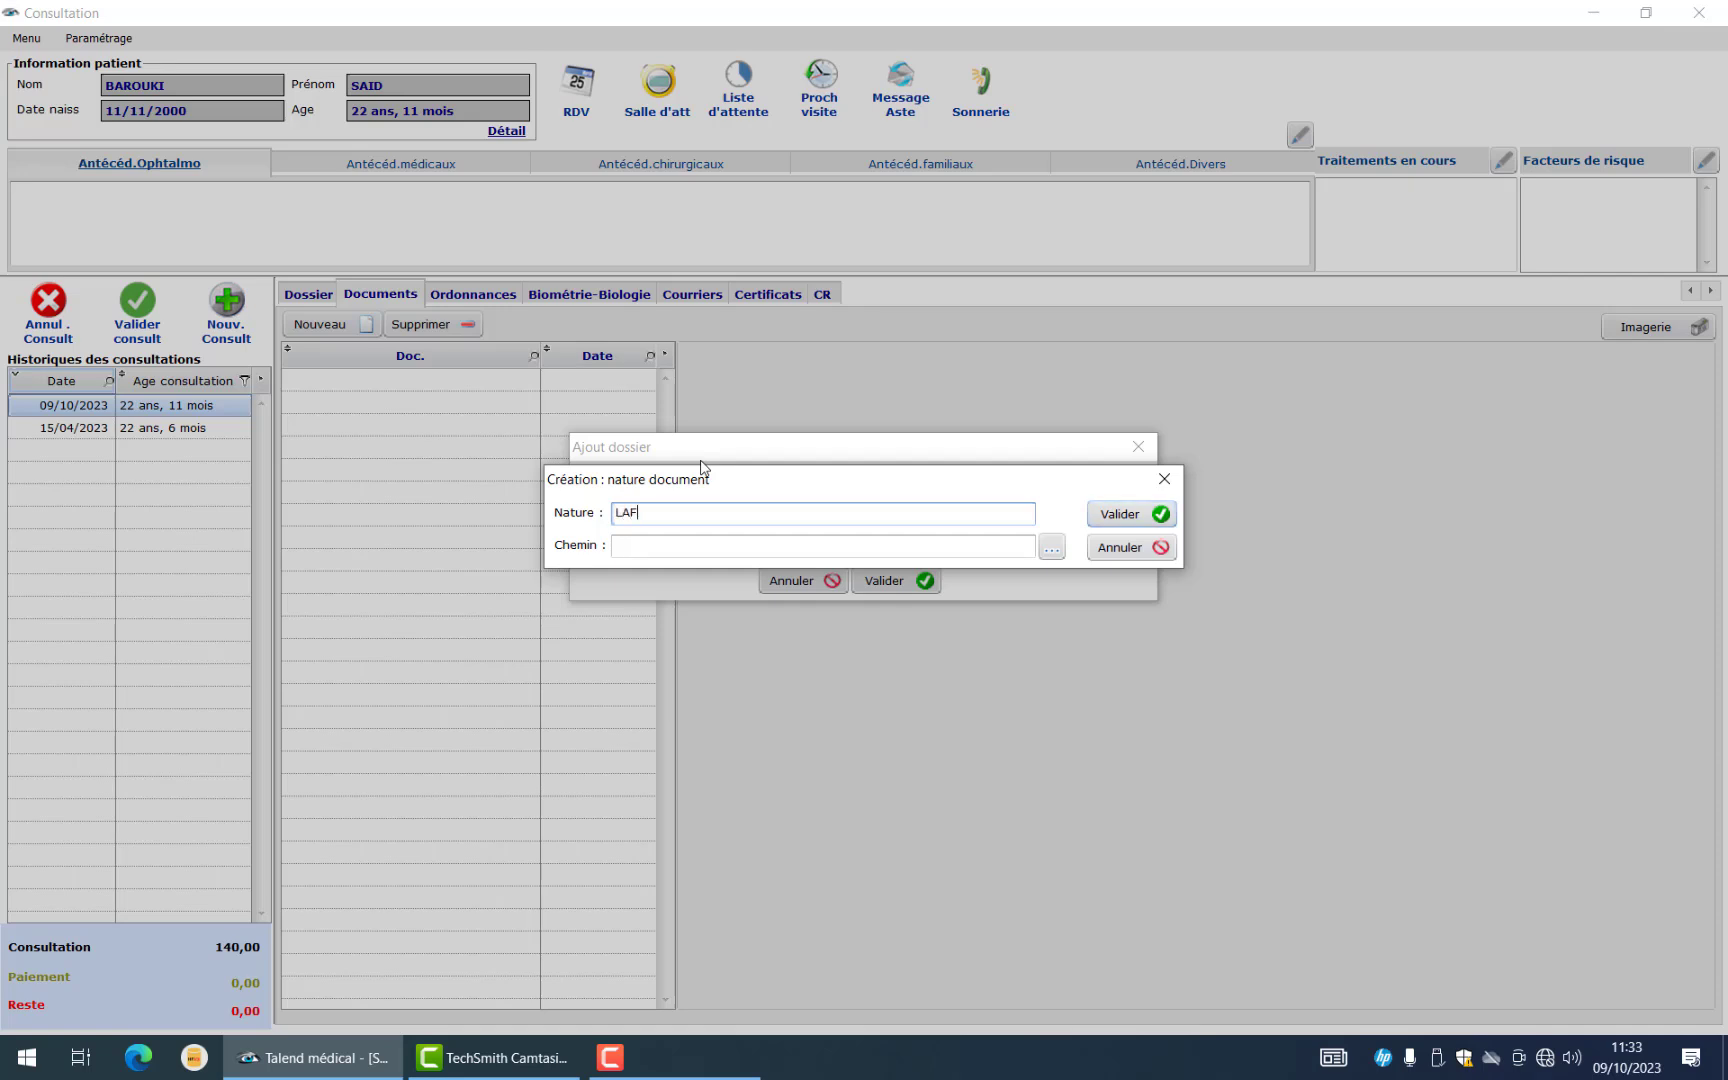
{"action": "left_click", "coordinate": [1120, 513]}
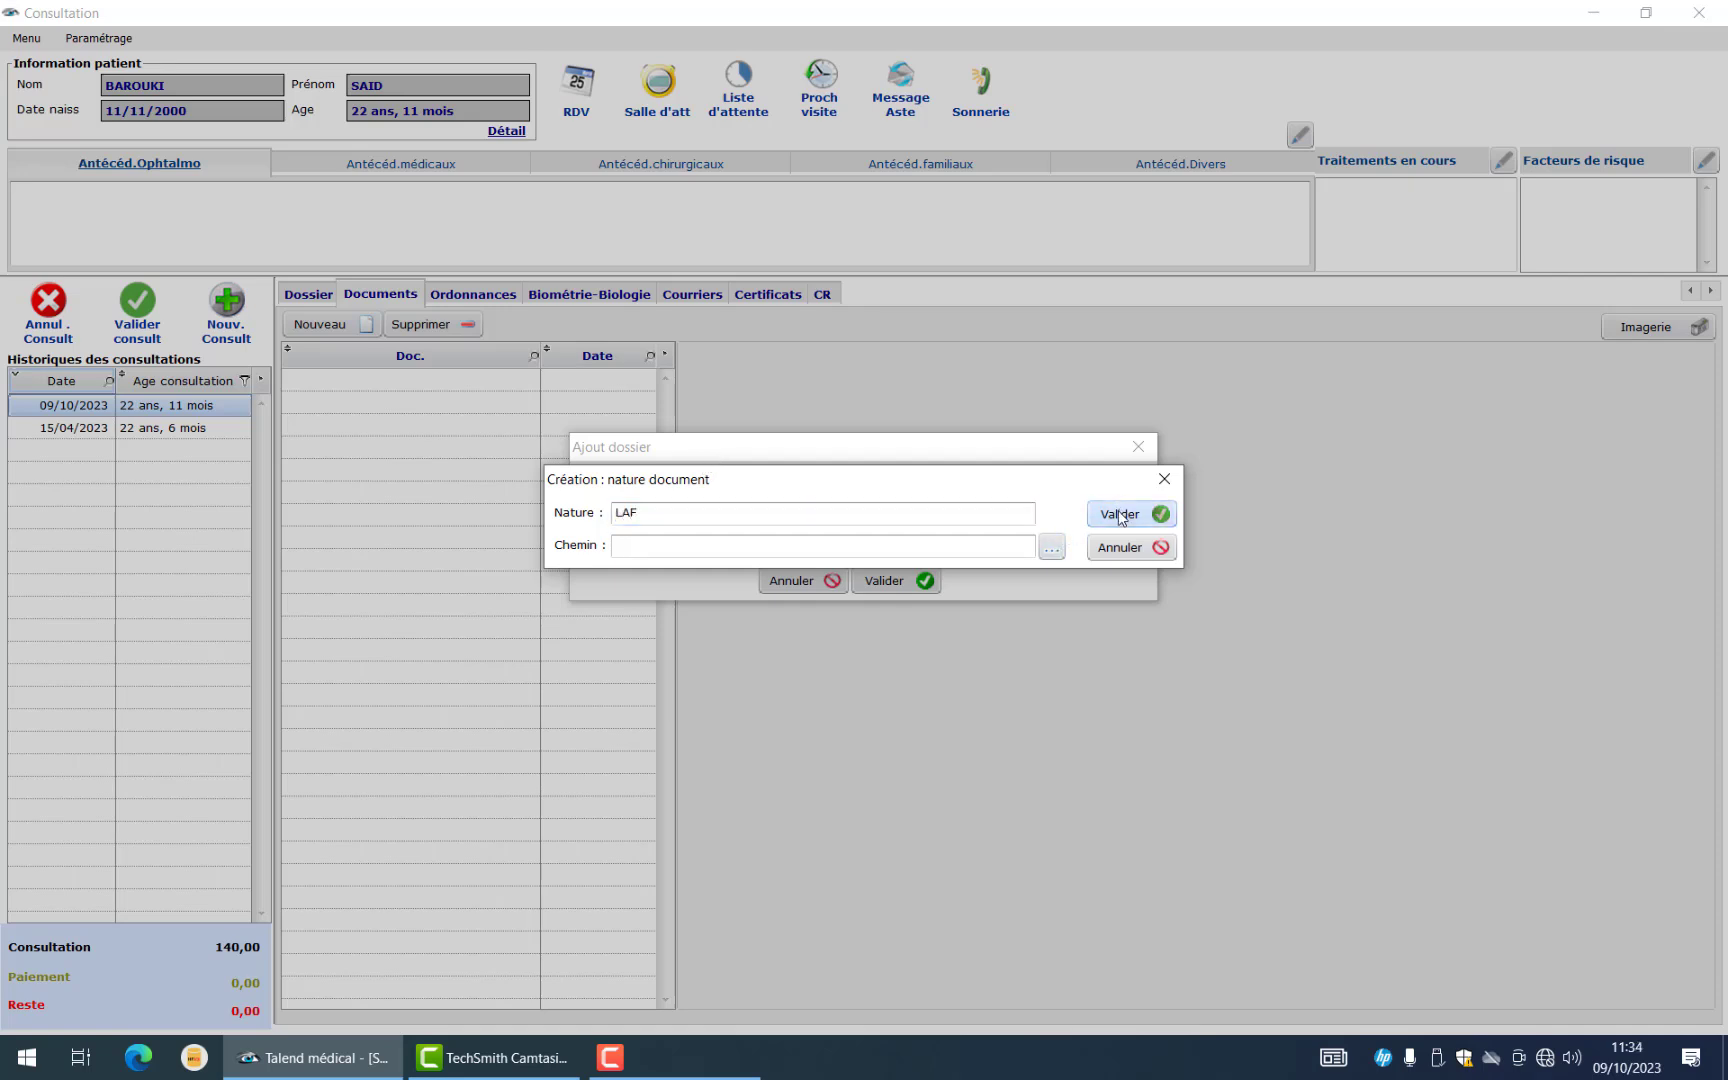
Create two more document types for the patient's files, named ANGIO and OCT
{"action": "left_click", "coordinate": [898, 511]}
{"action": "type", "text": "ANGIO"}
{"action": "left_click", "coordinate": [1124, 522]}
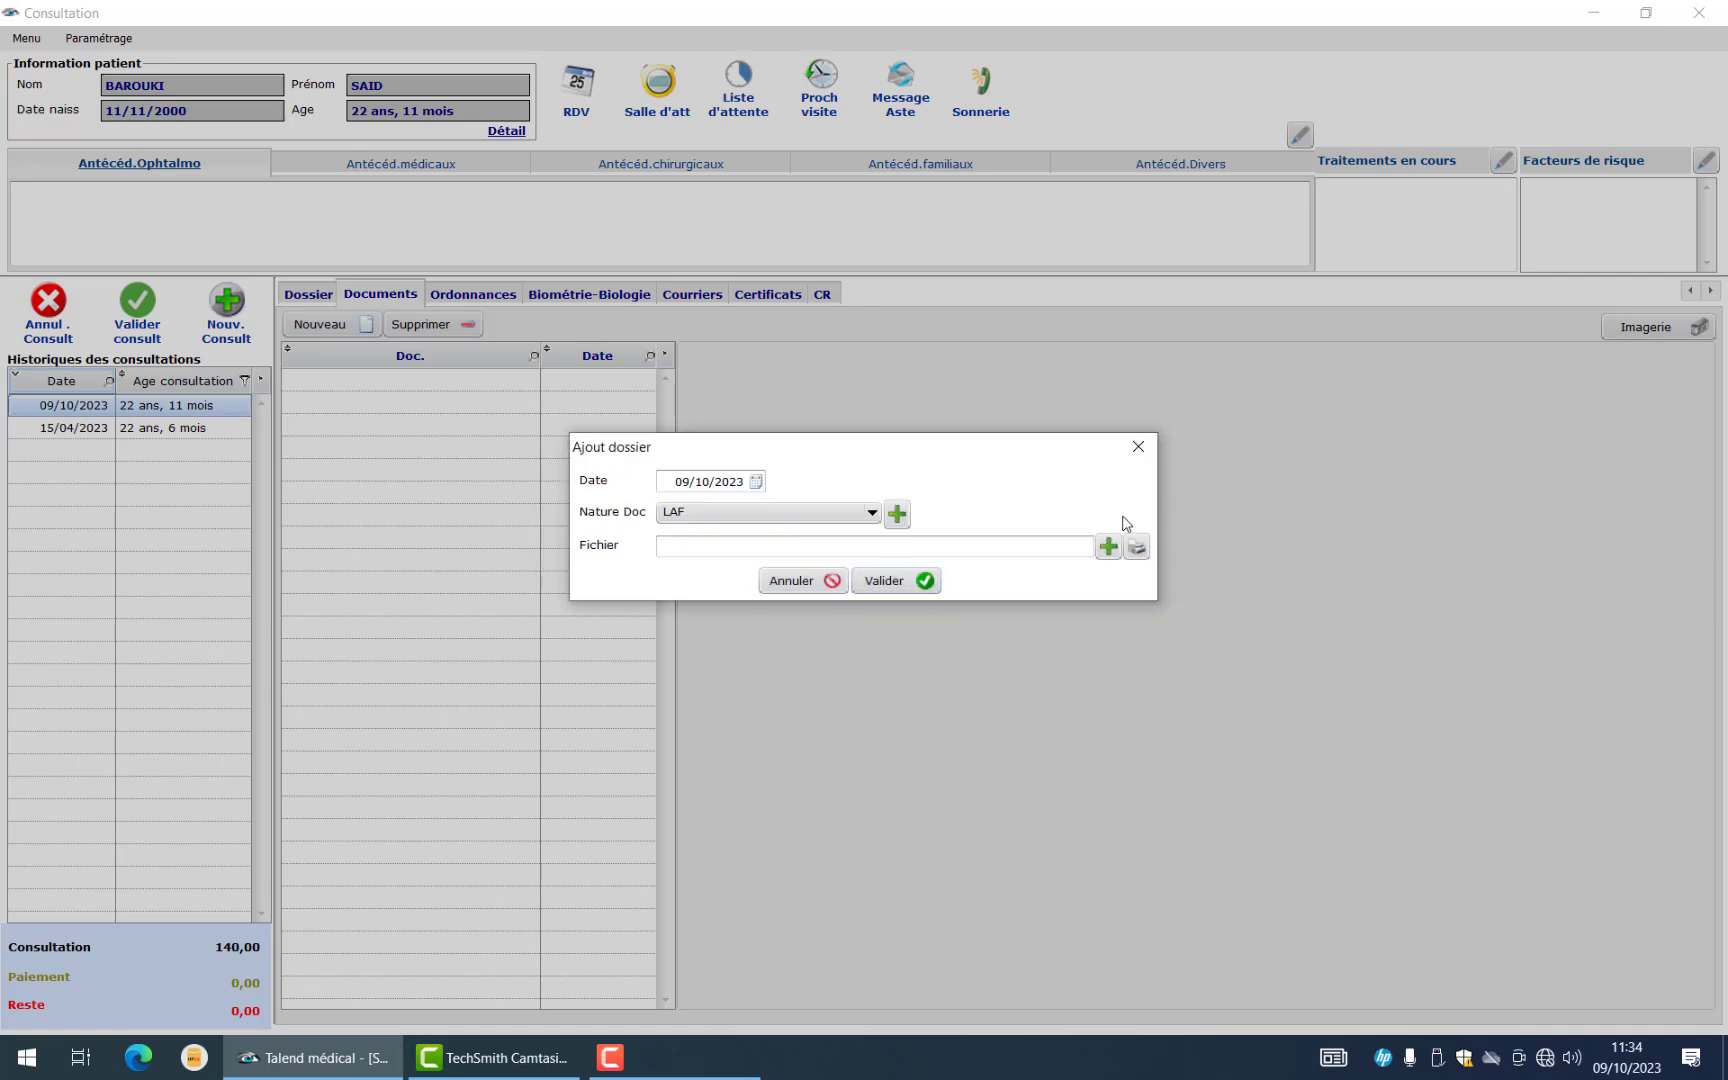
{"action": "left_click", "coordinate": [899, 513]}
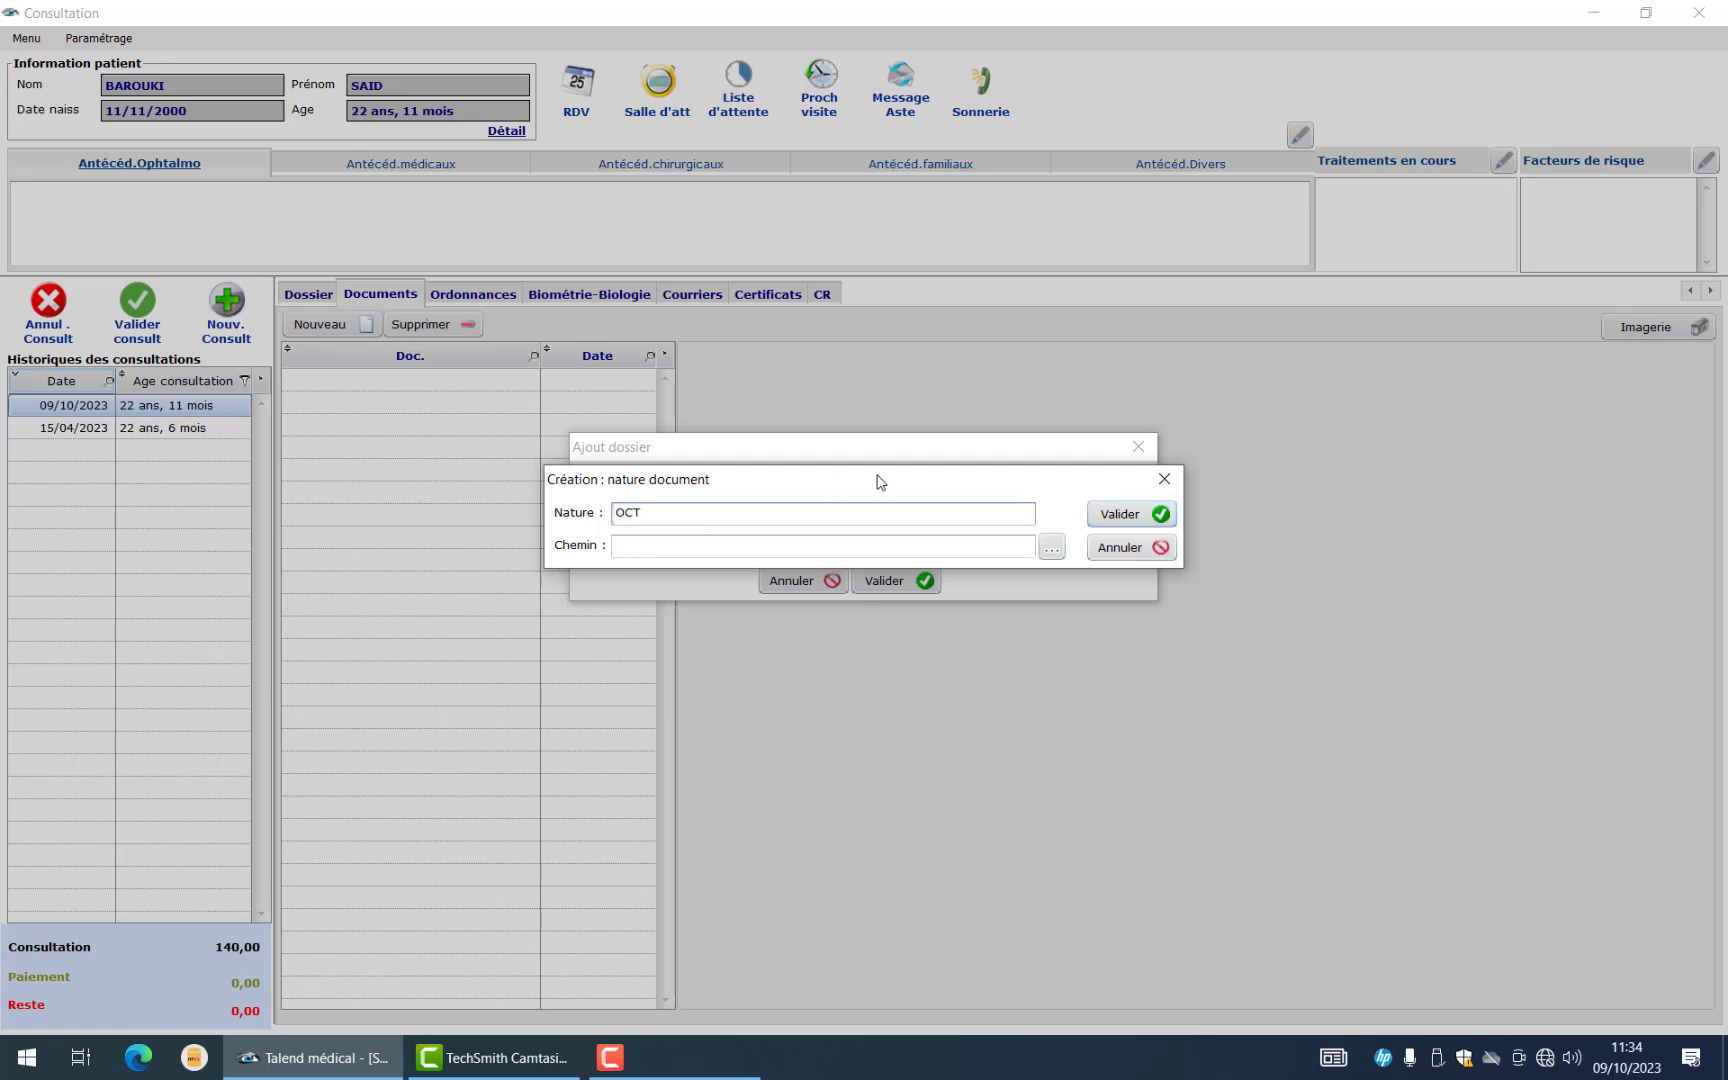
{"action": "left_click", "coordinate": [1112, 524]}
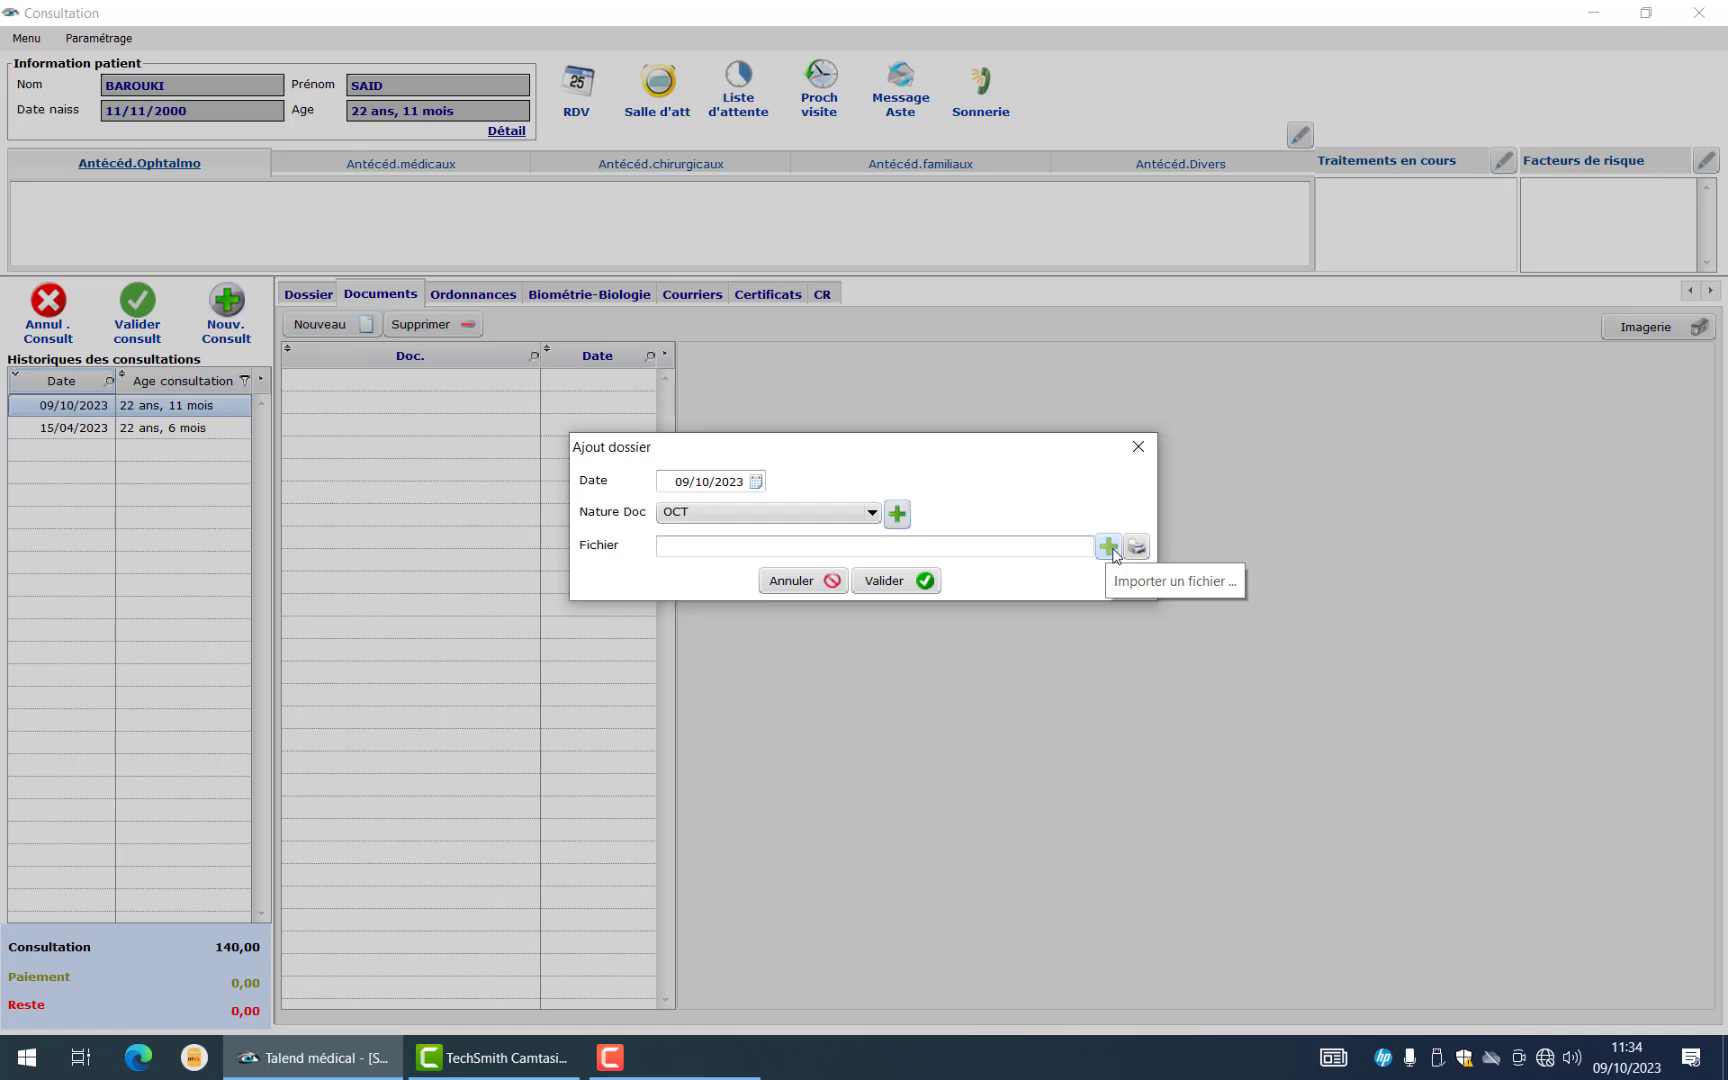
{"action": "left_click", "coordinate": [1109, 547]}
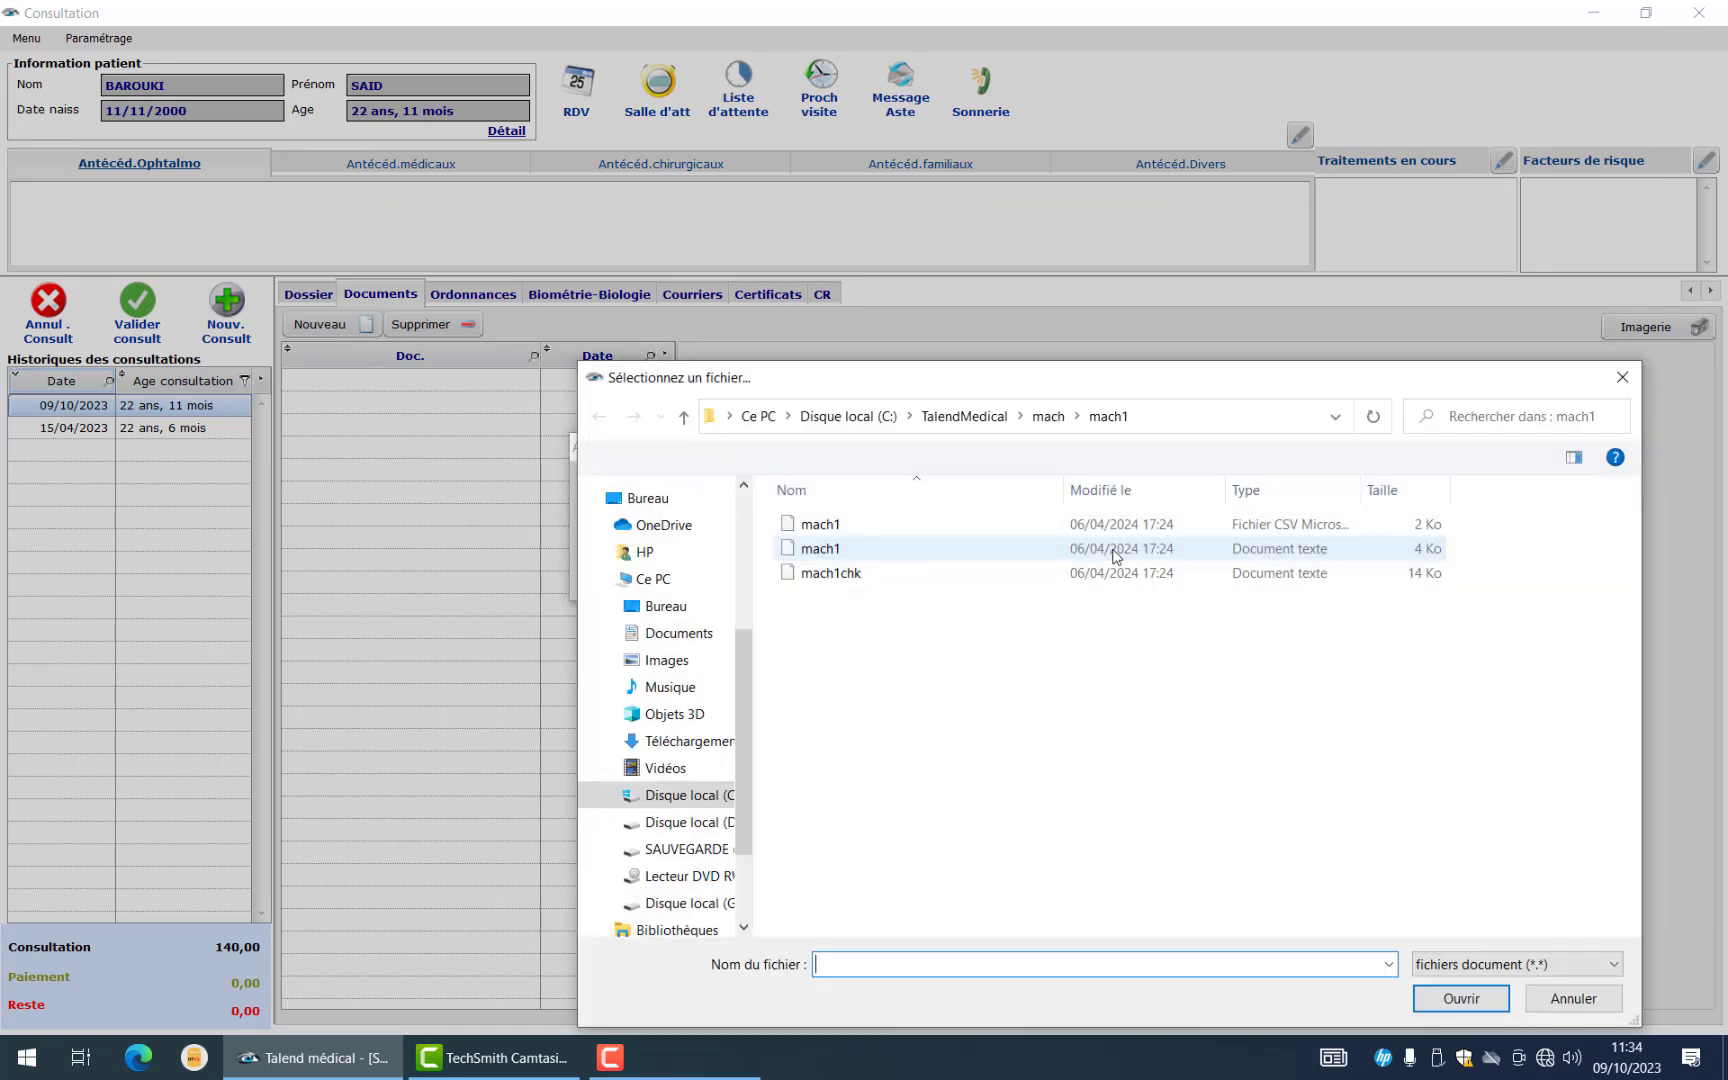
{"action": "left_click", "coordinate": [848, 416]}
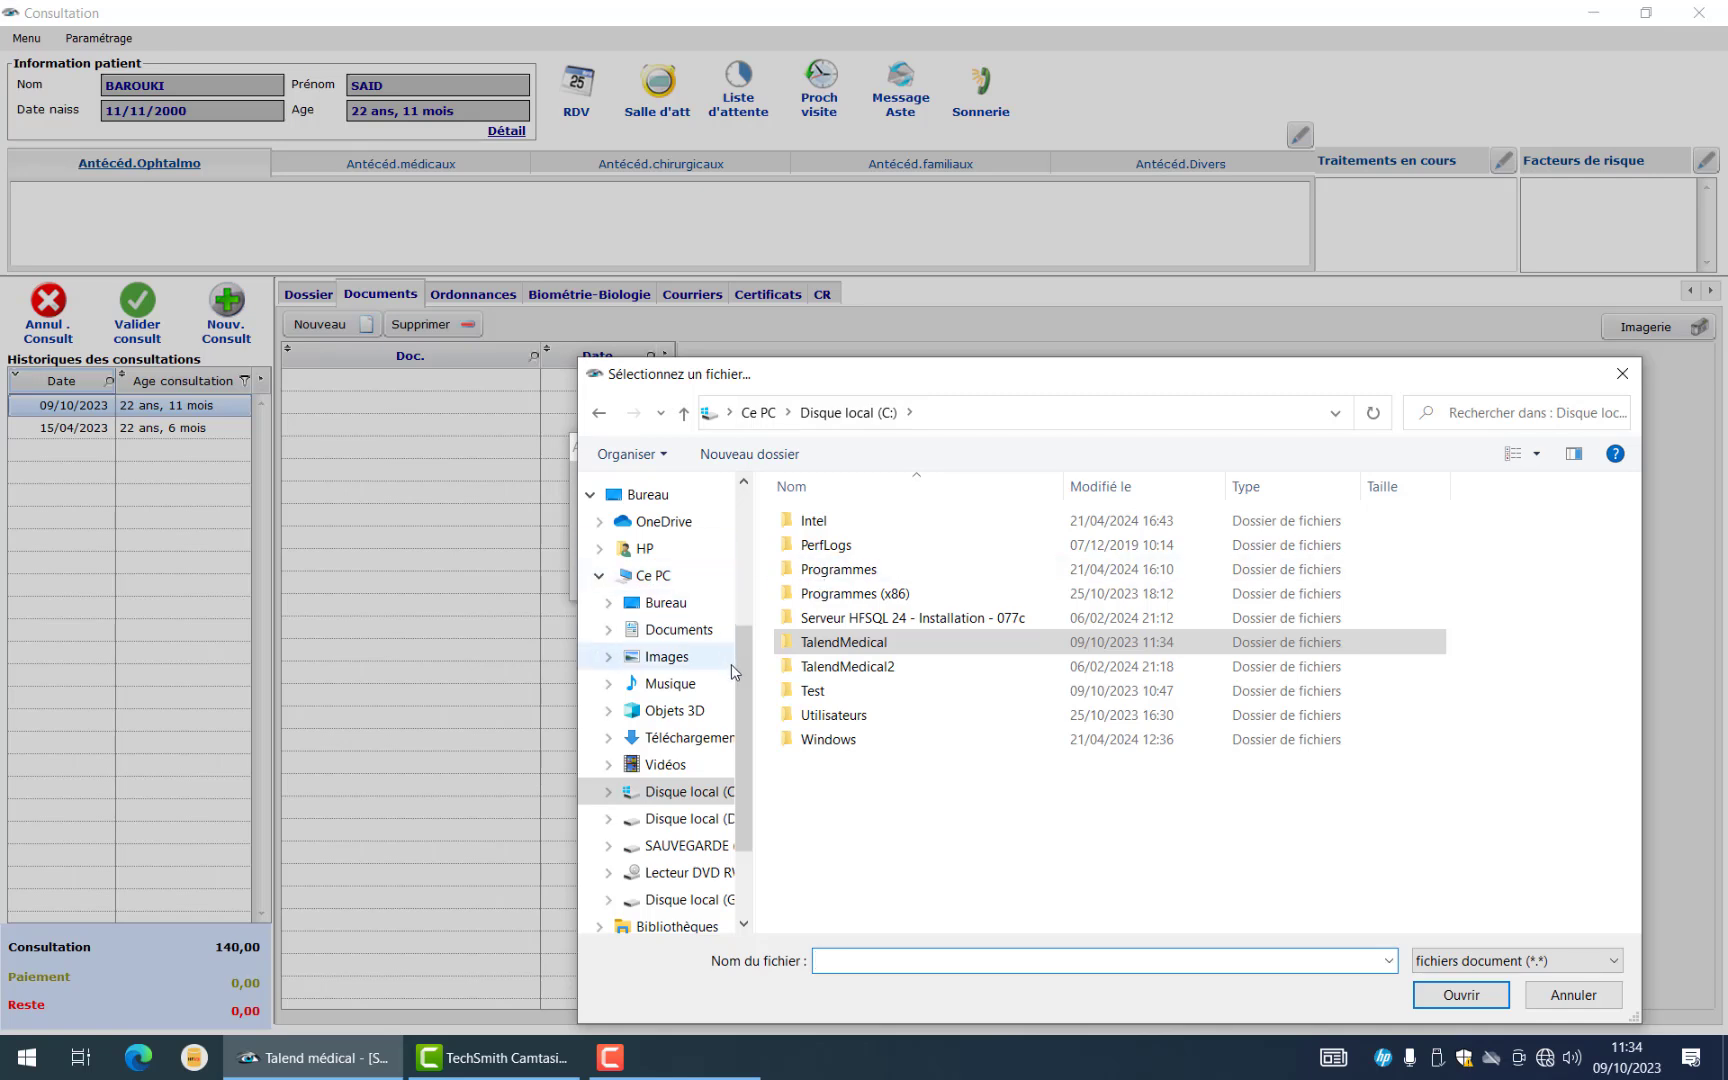
{"action": "left_click", "coordinate": [705, 660]}
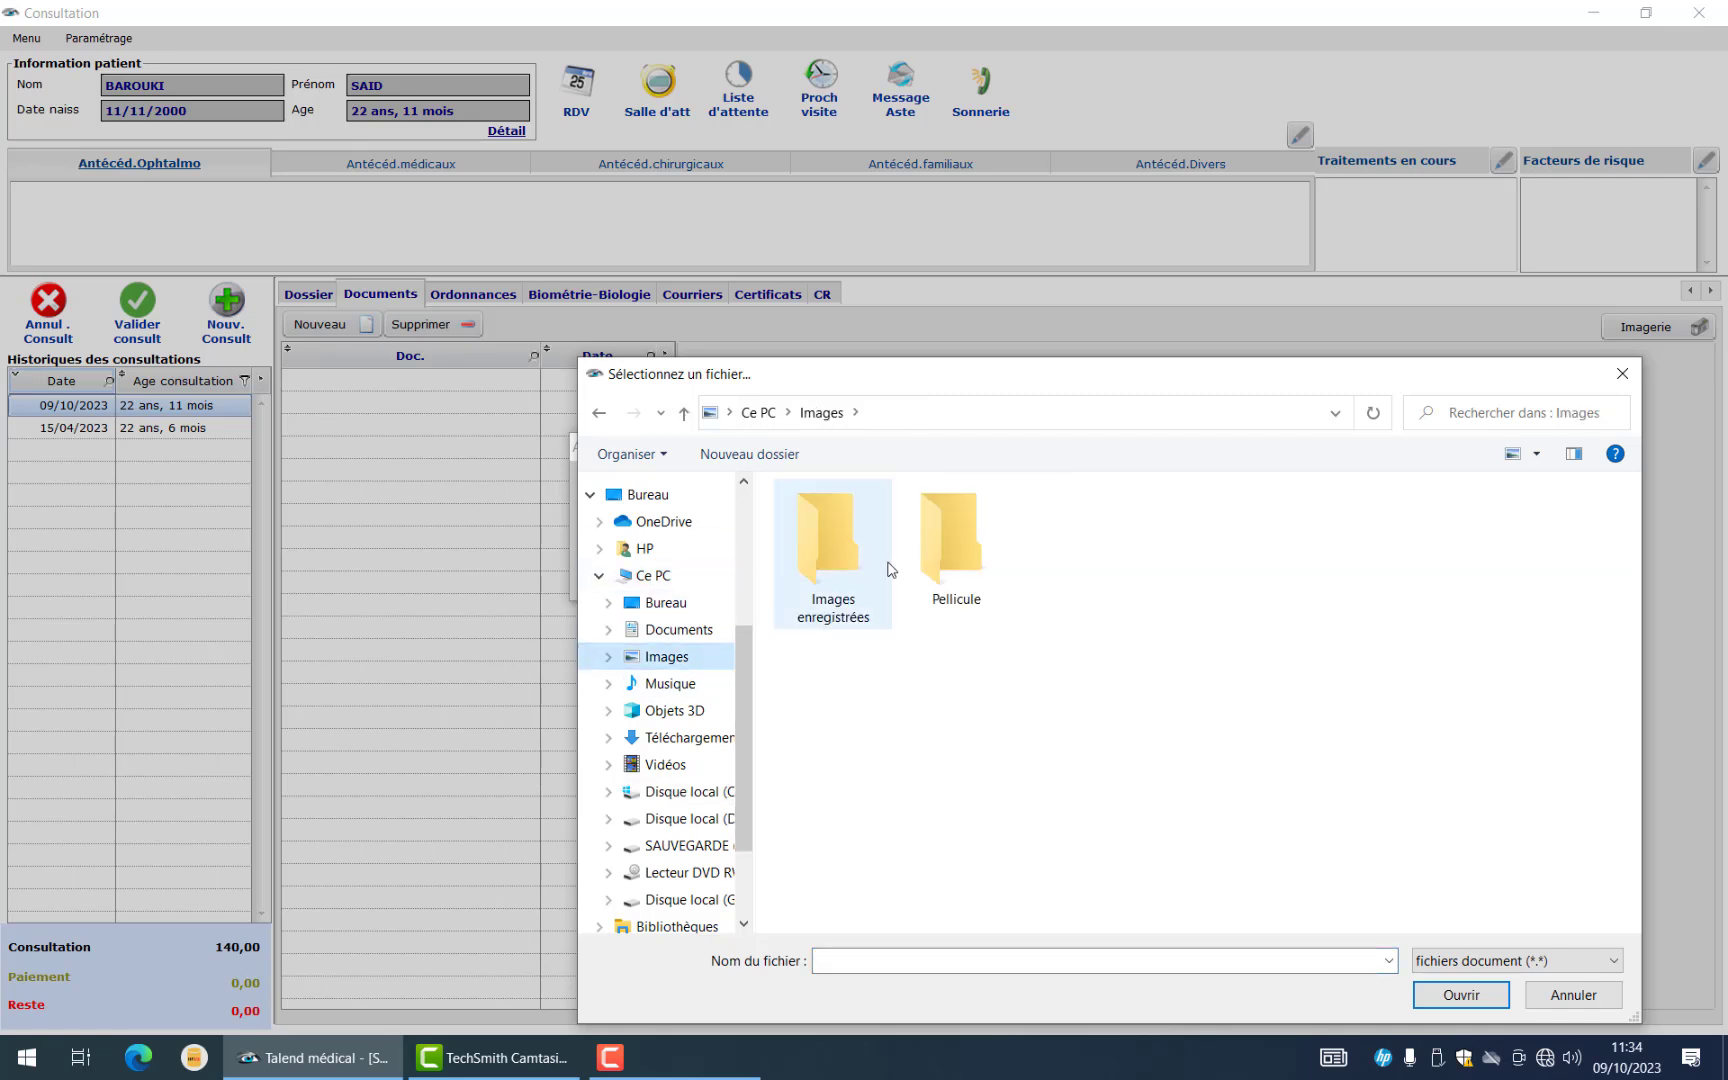
{"action": "double_click", "coordinate": [856, 549]}
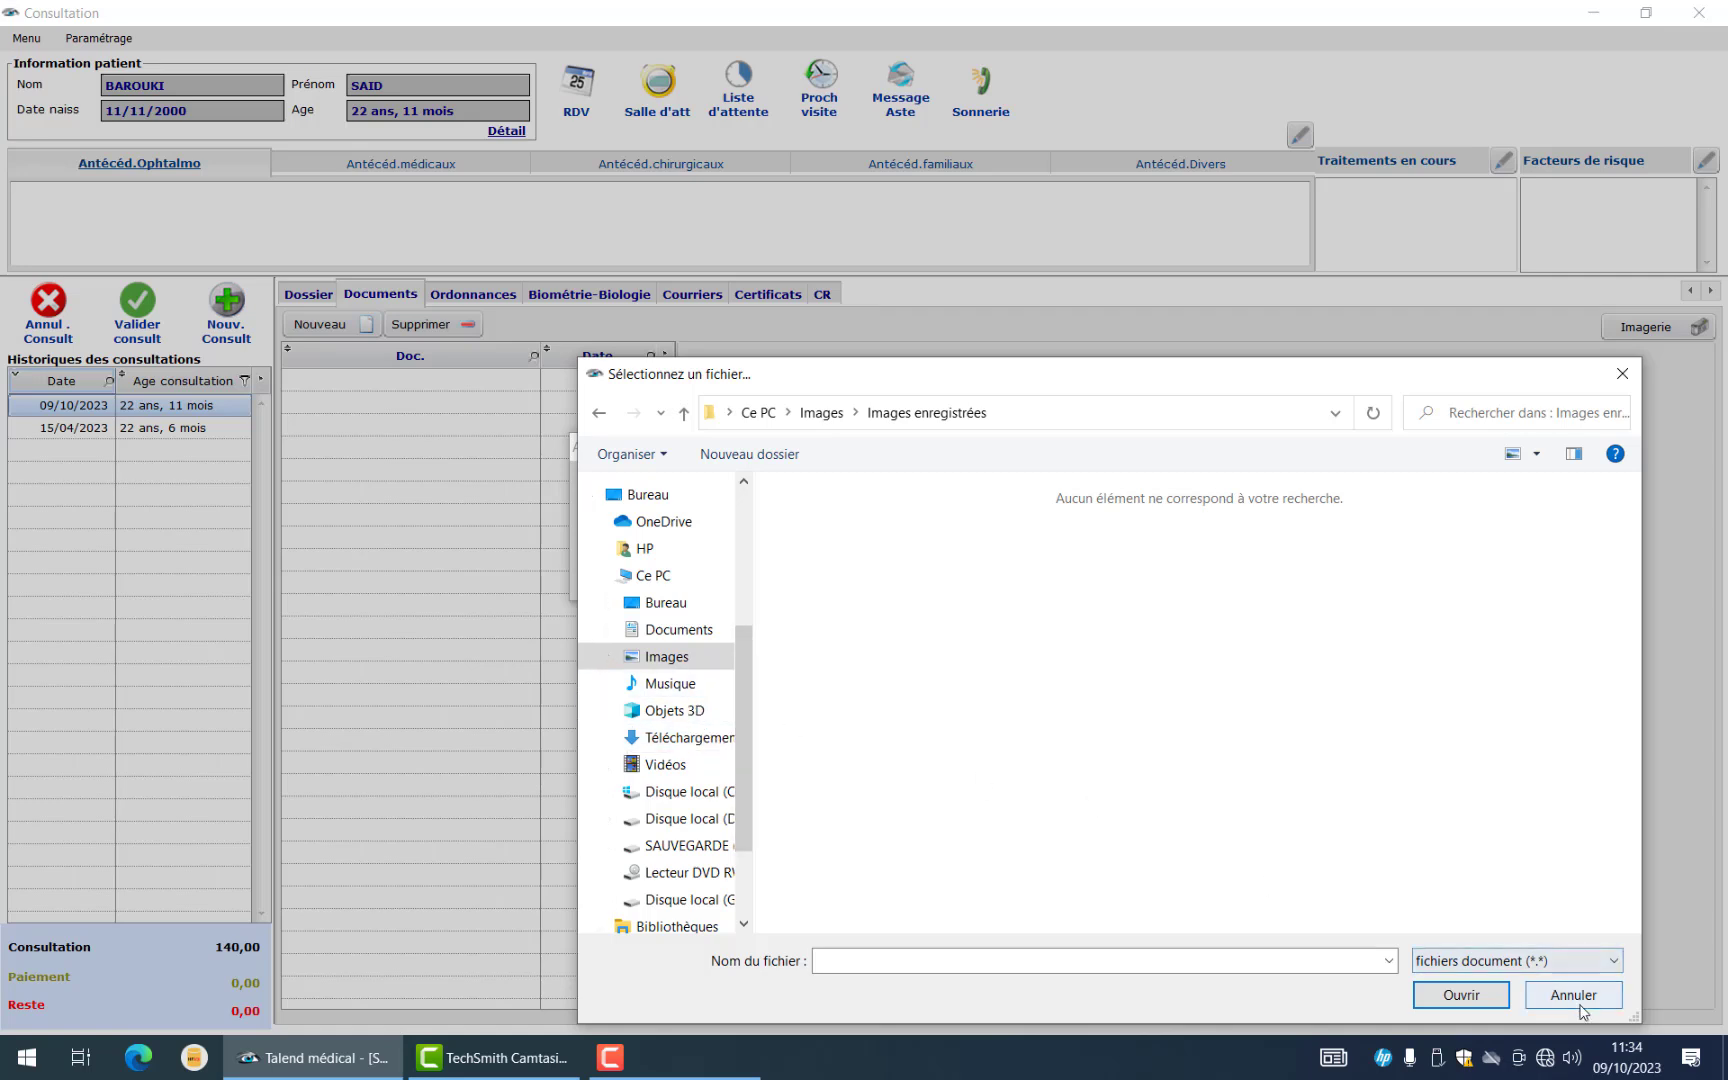
{"action": "left_click", "coordinate": [1570, 996]}
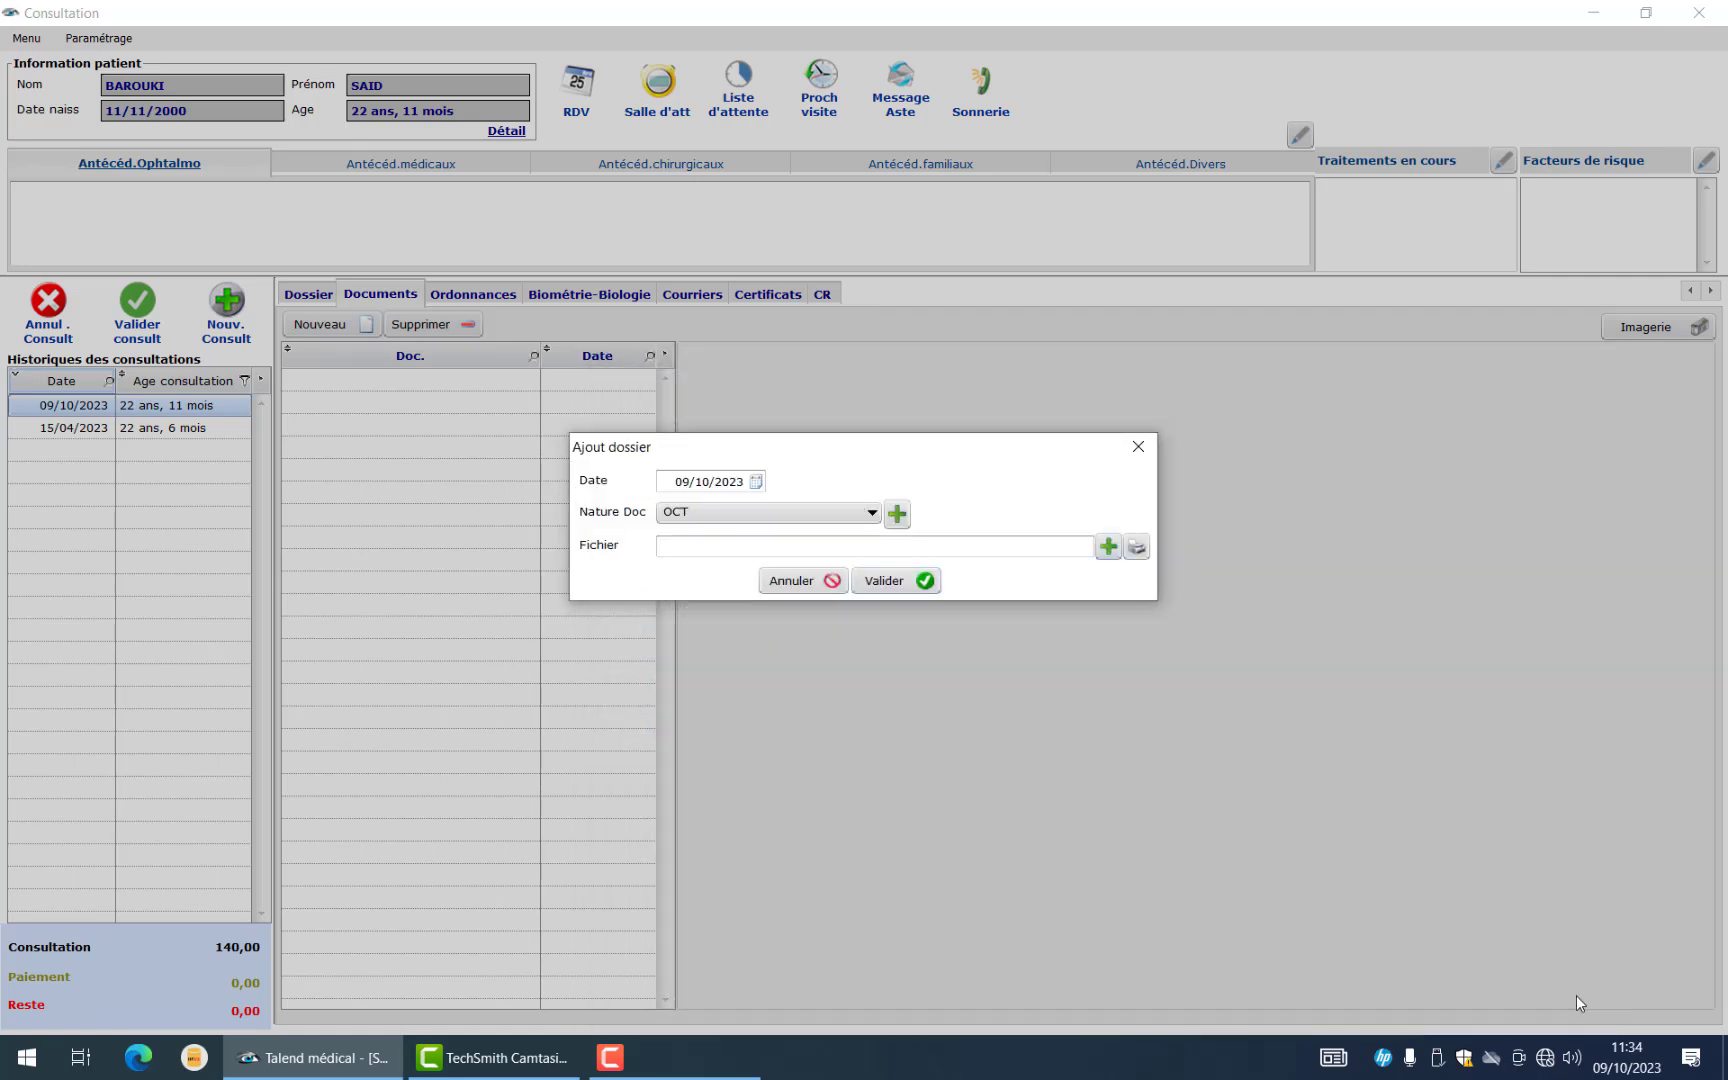
{"action": "left_click", "coordinate": [796, 588]}
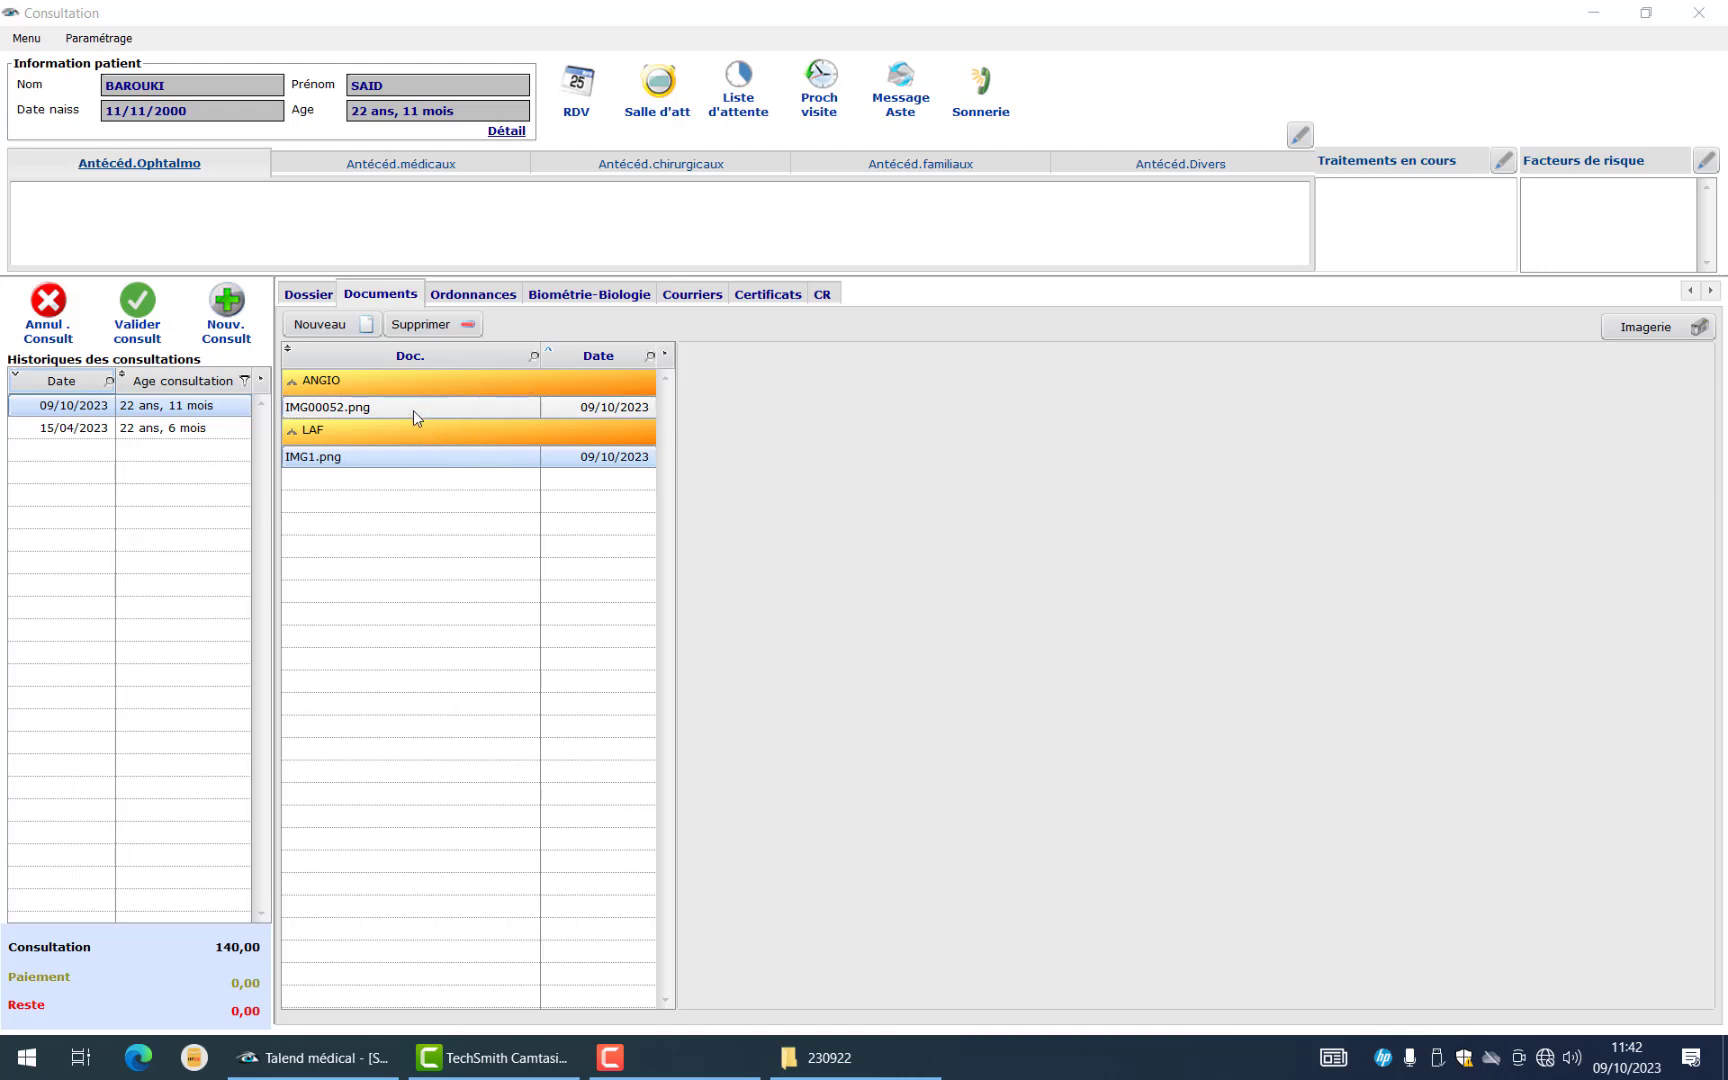
Return to the consultation record and validate the consultation with the Urgence act
{"action": "left_click", "coordinate": [298, 297]}
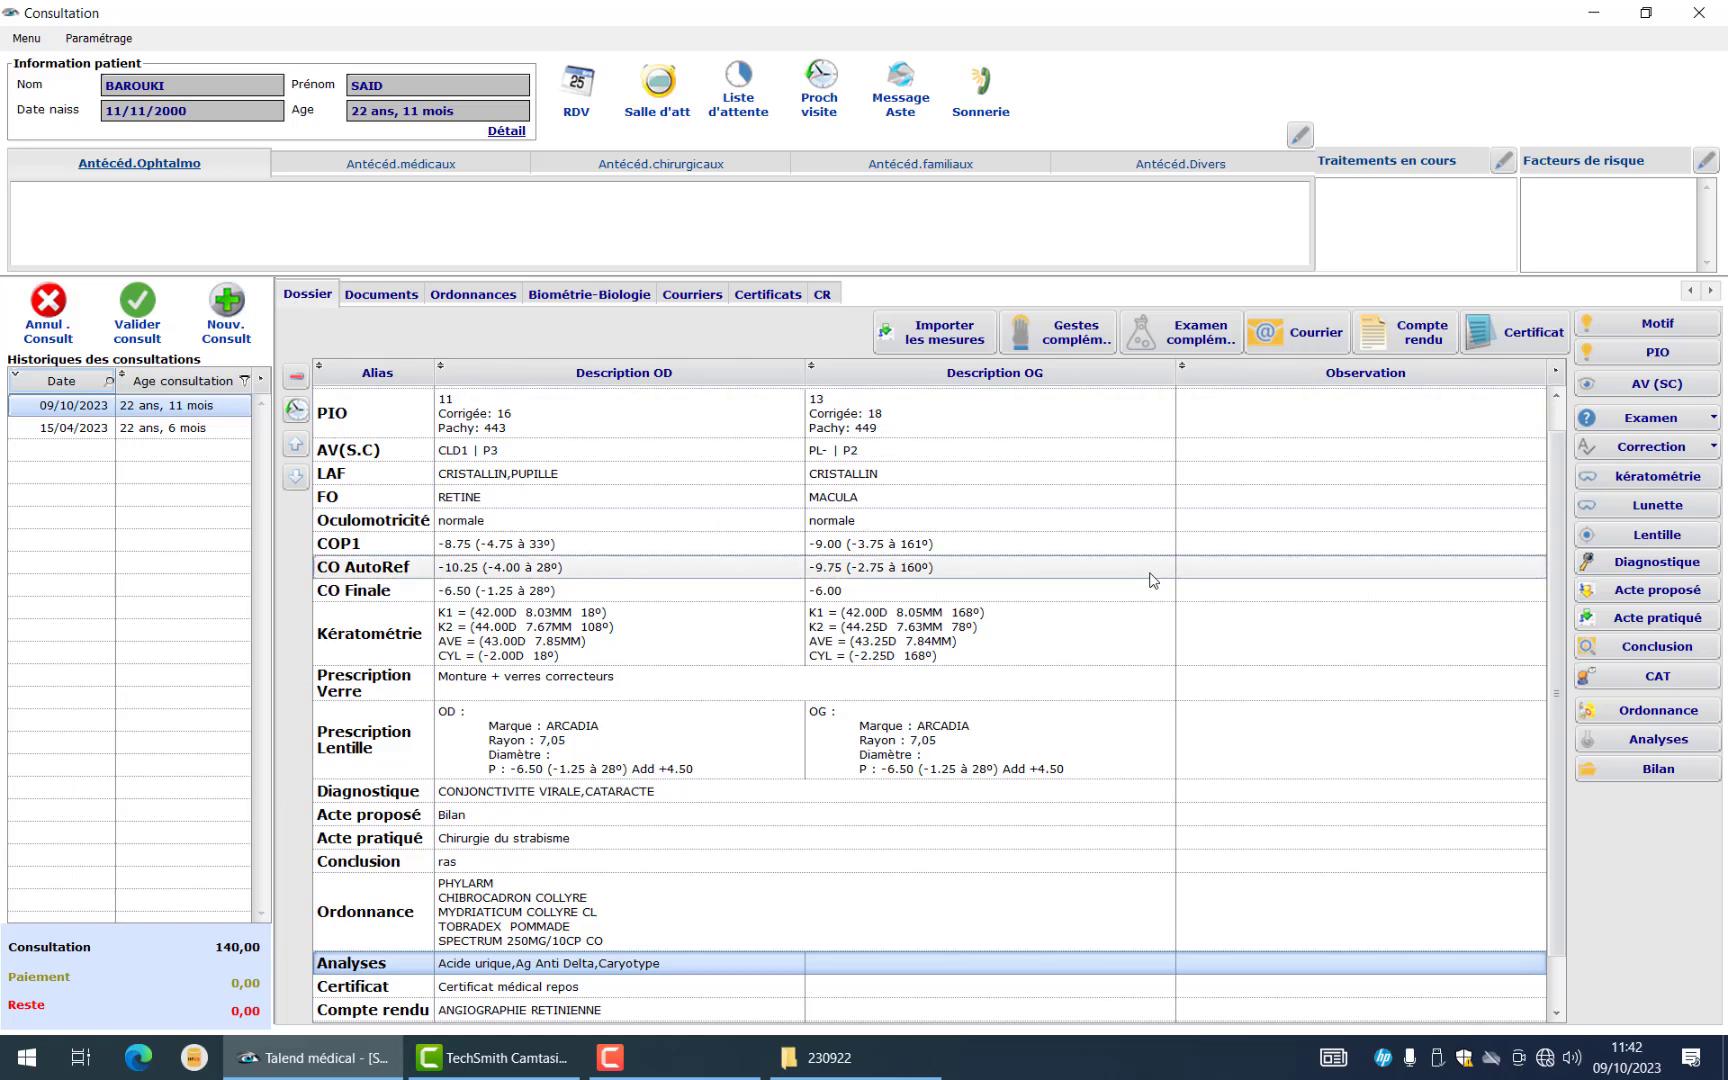
{"action": "left_click", "coordinate": [138, 330]}
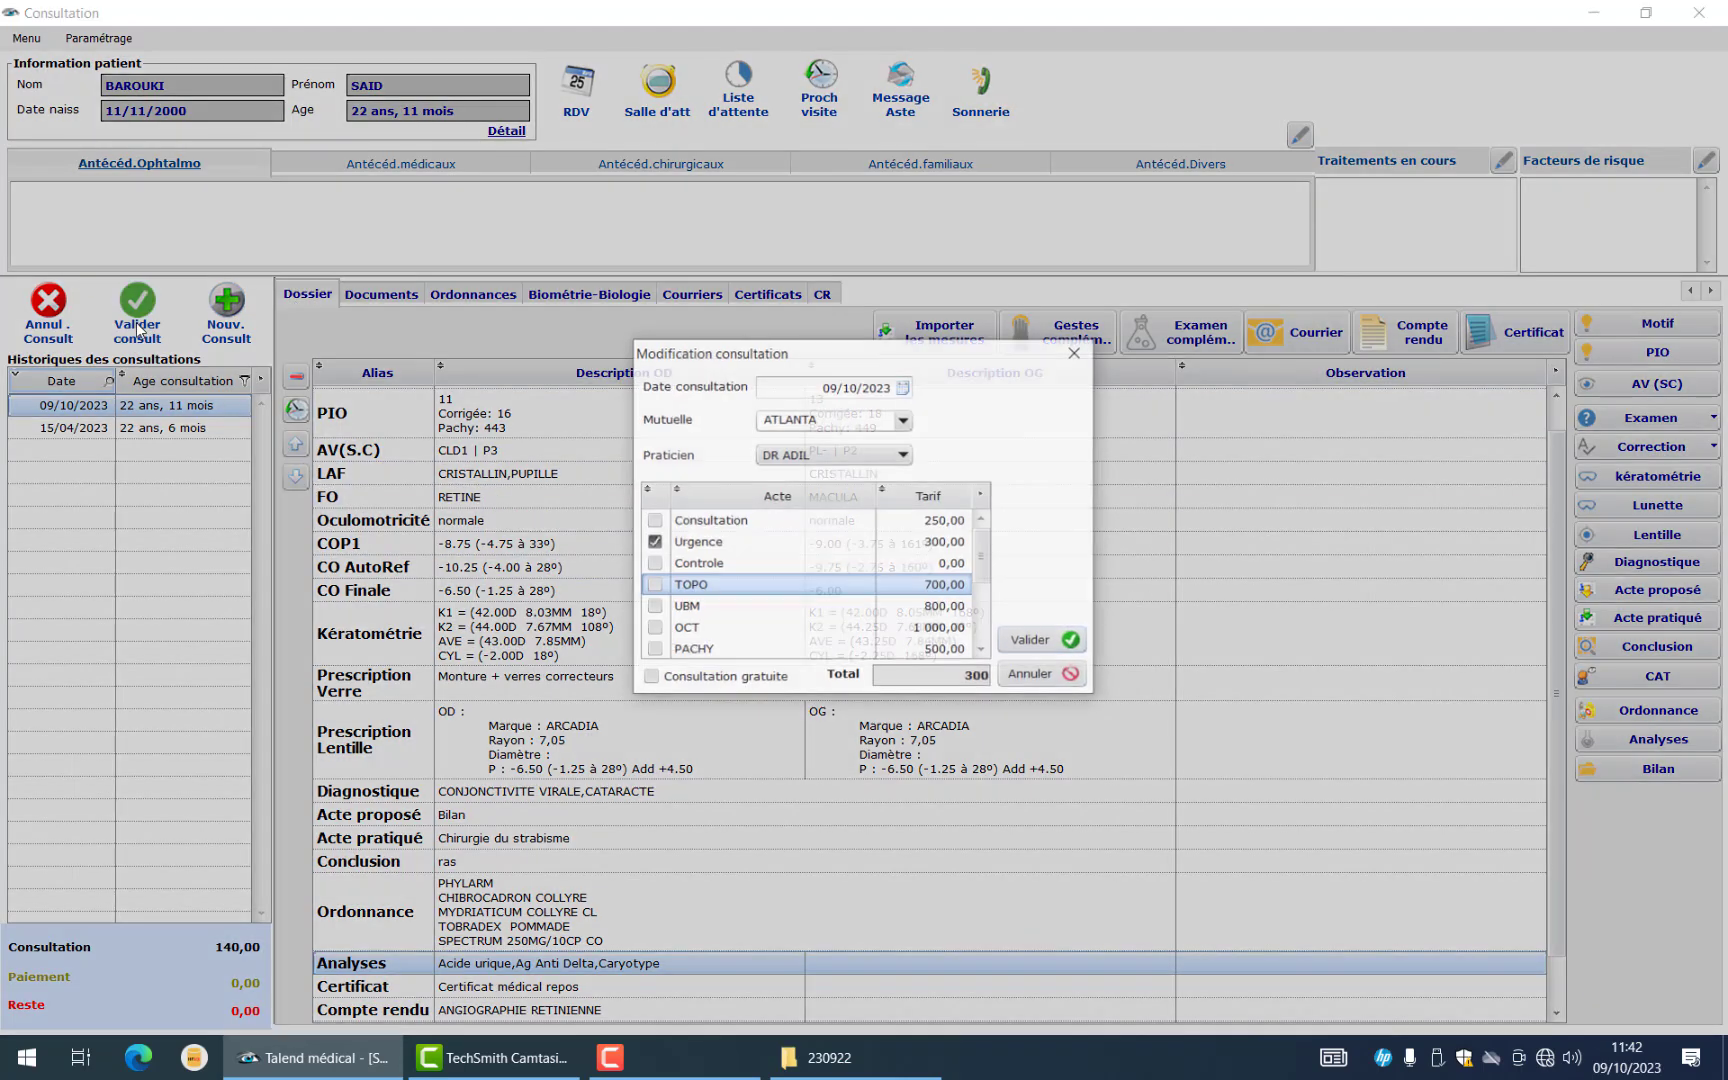
{"action": "left_click", "coordinate": [683, 542]}
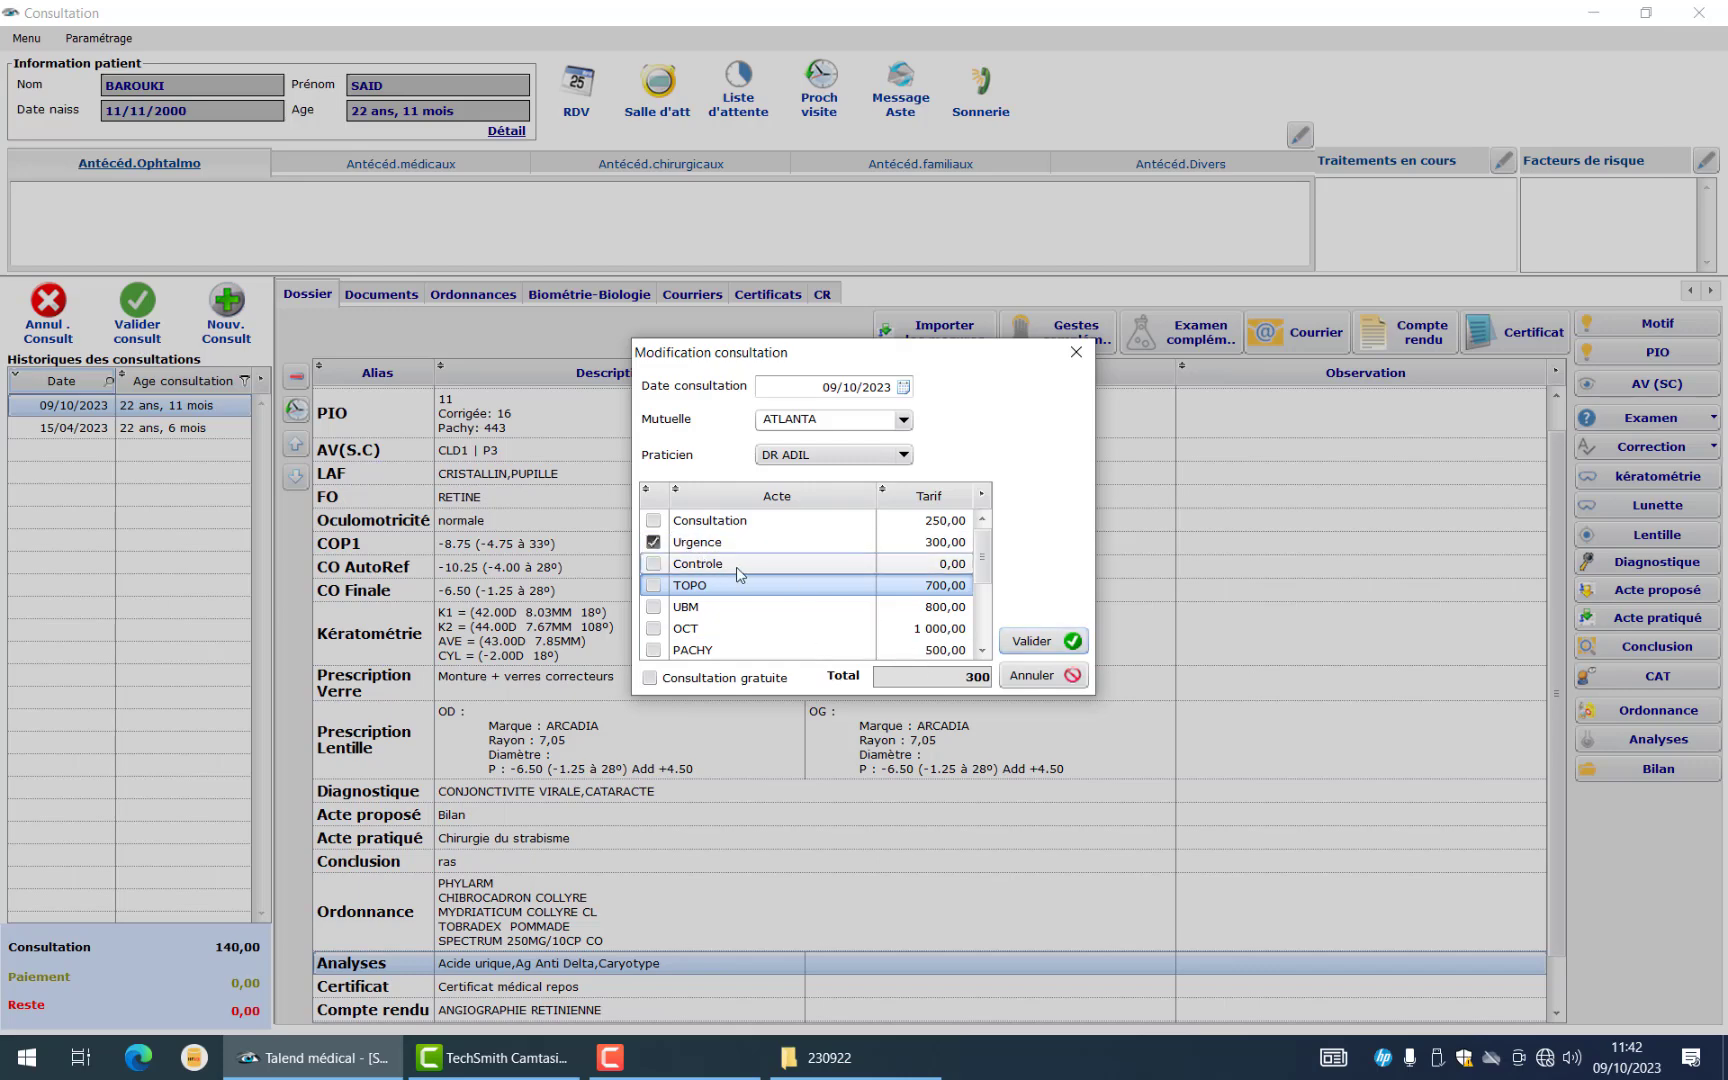
{"action": "left_click", "coordinate": [1030, 641]}
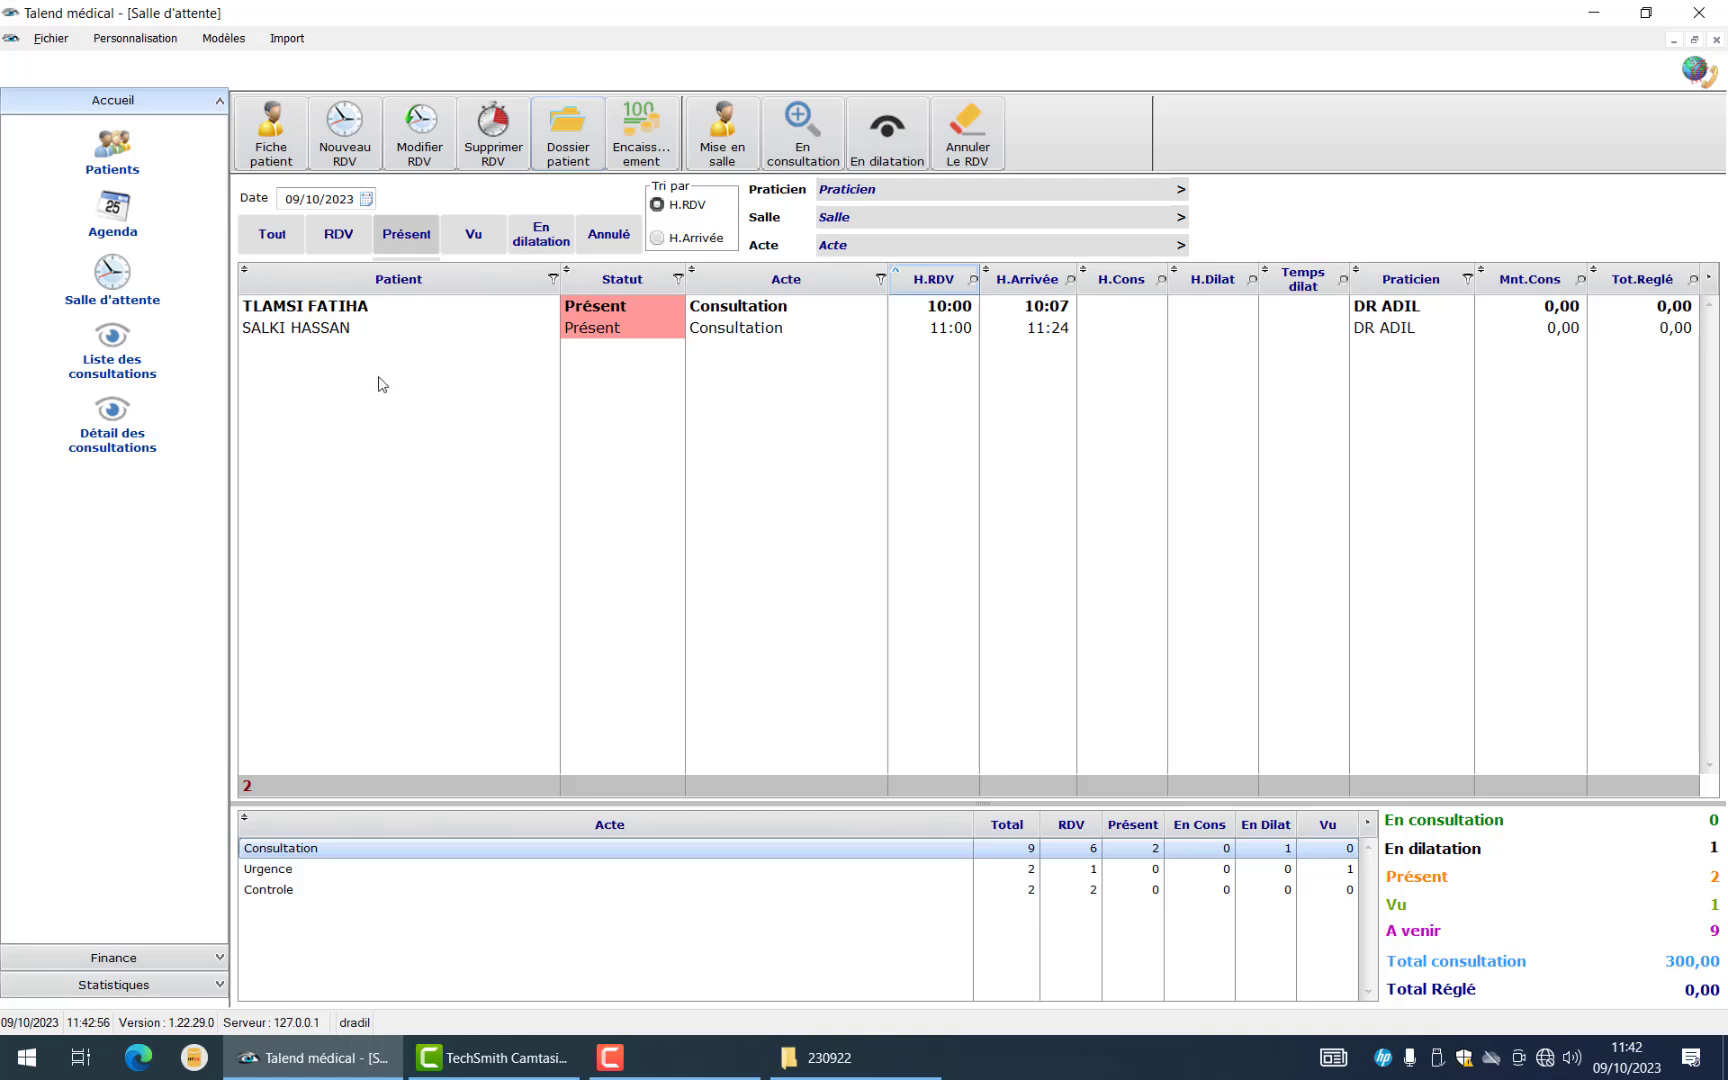
Filter the waiting room to seen patients and record the patient's 300,00 consultation payment in Espèce
{"action": "left_click", "coordinate": [469, 235]}
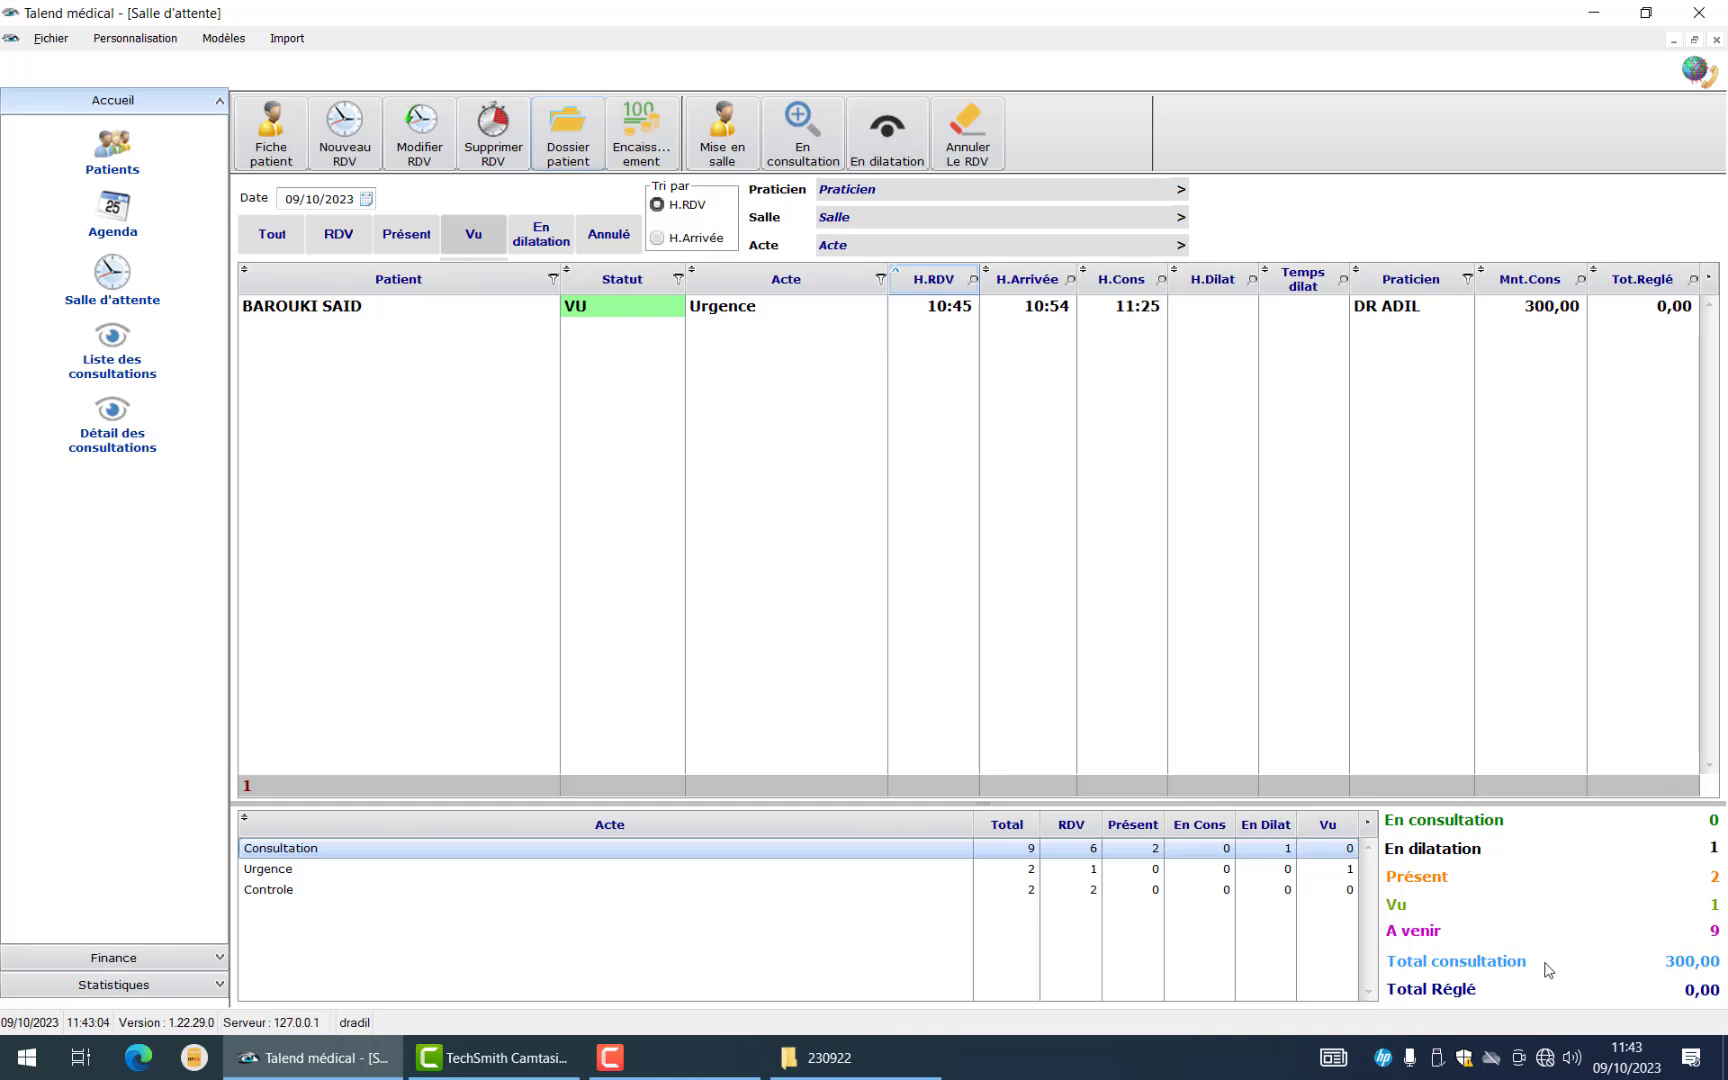
{"action": "left_click", "coordinate": [628, 161]}
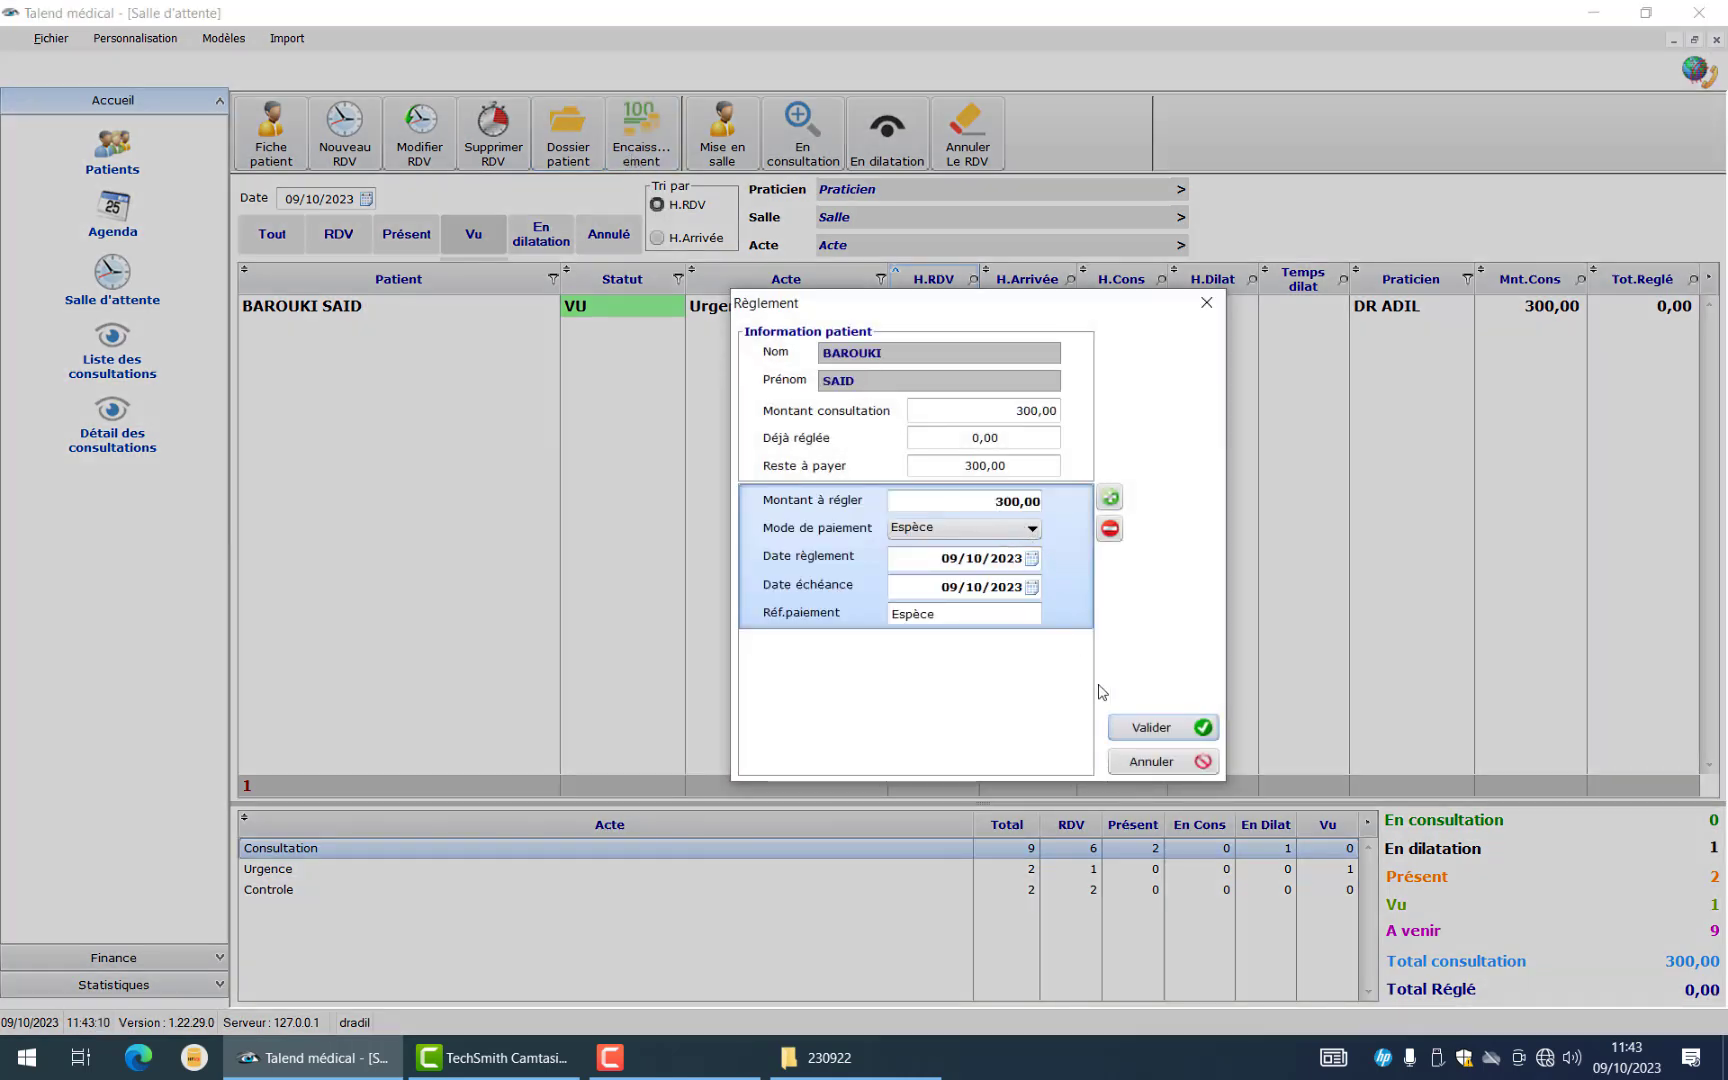
{"action": "left_click", "coordinate": [1134, 729]}
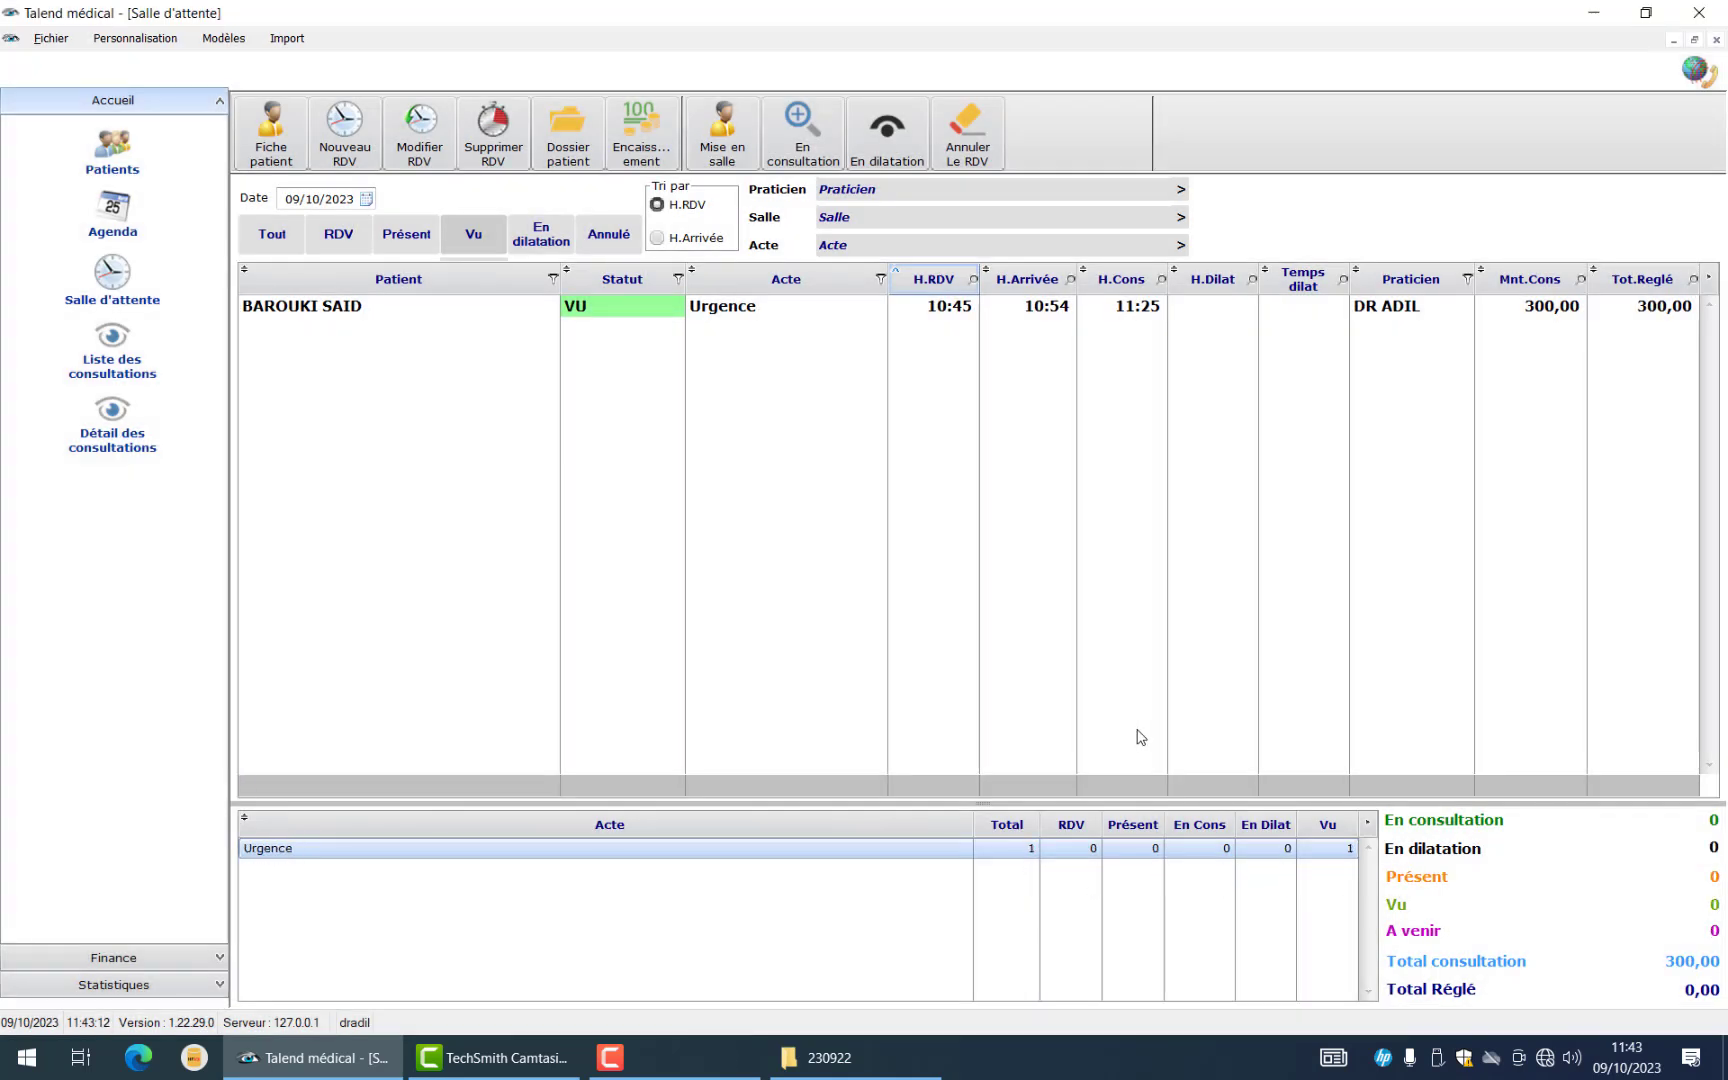